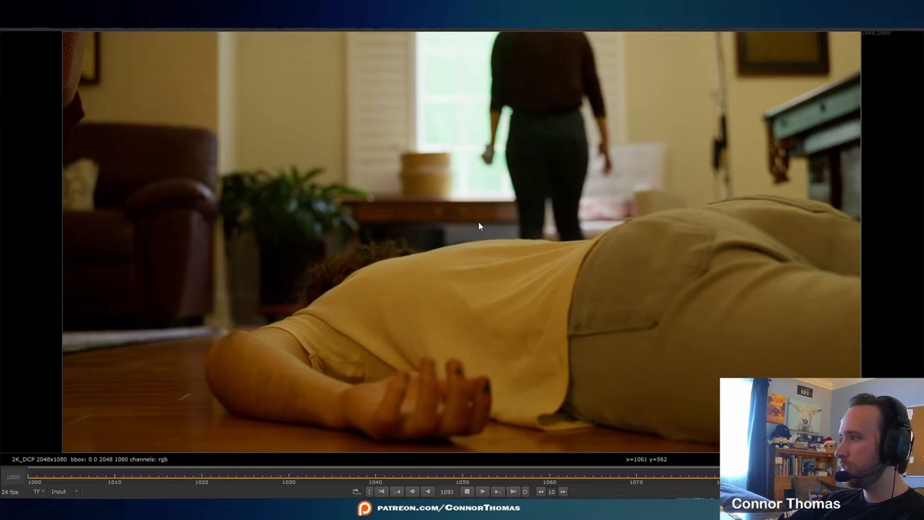
# Scrub through the plate and examine the edge of the yellow shirt against the background up close.
pyautogui.moveTo(29, 476); pyautogui.dragTo(524, 478)
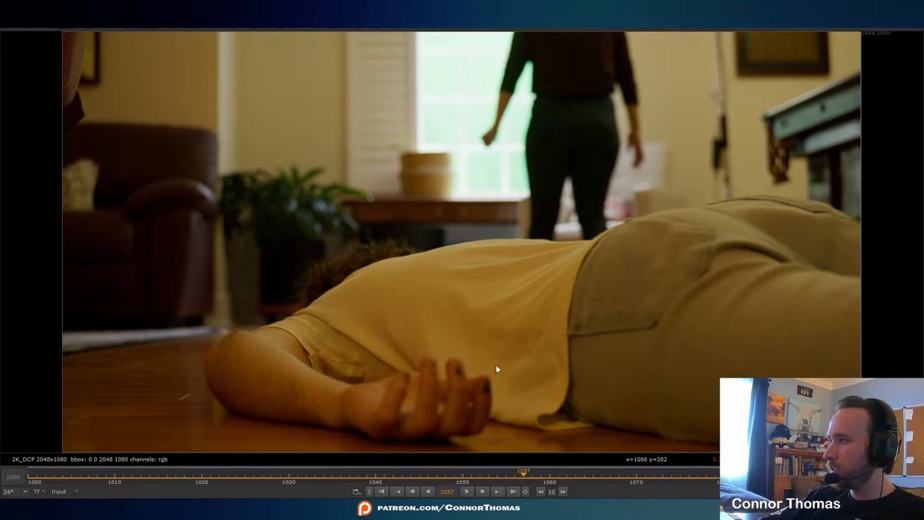
pyautogui.moveTo(190, 481); pyautogui.dragTo(318, 464)
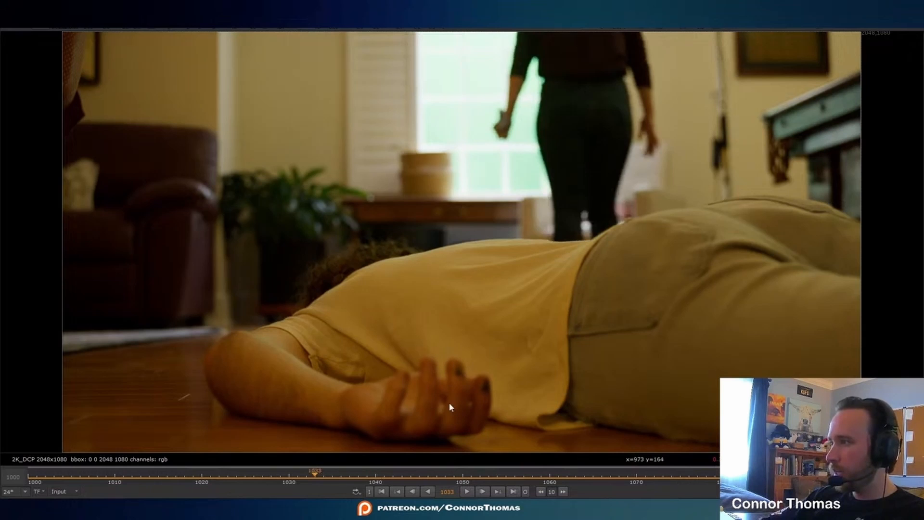
pyautogui.moveTo(263, 476); pyautogui.dragTo(382, 474)
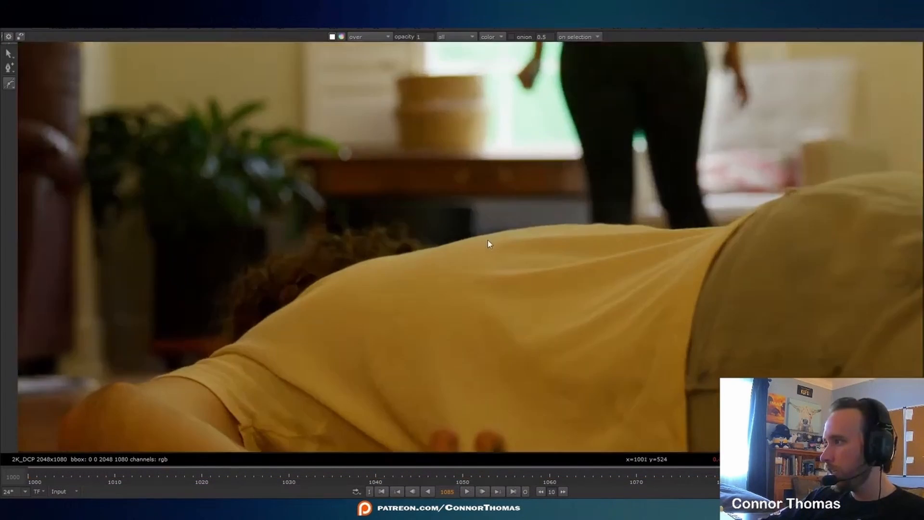
pyautogui.scroll(6, 487, 243)
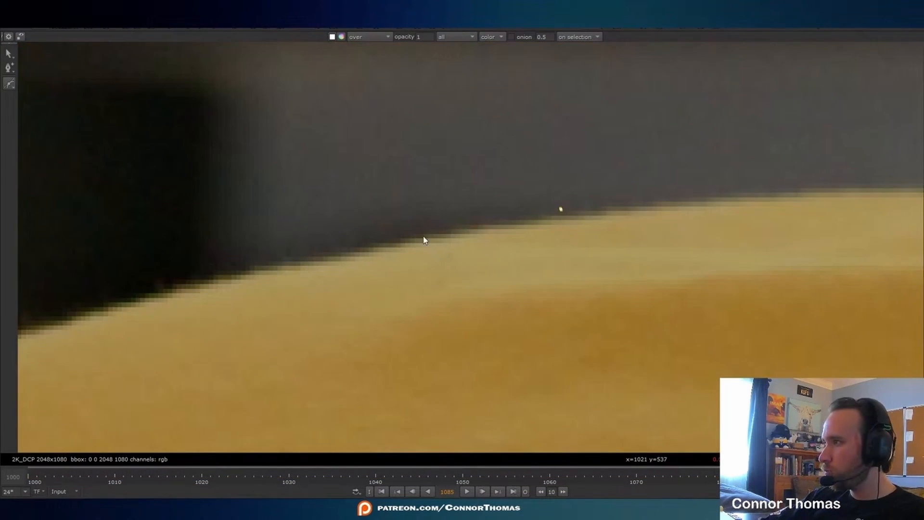
pyautogui.moveTo(286, 273); pyautogui.dragTo(463, 241, button='middle')
pyautogui.scroll(2, 313, 270)
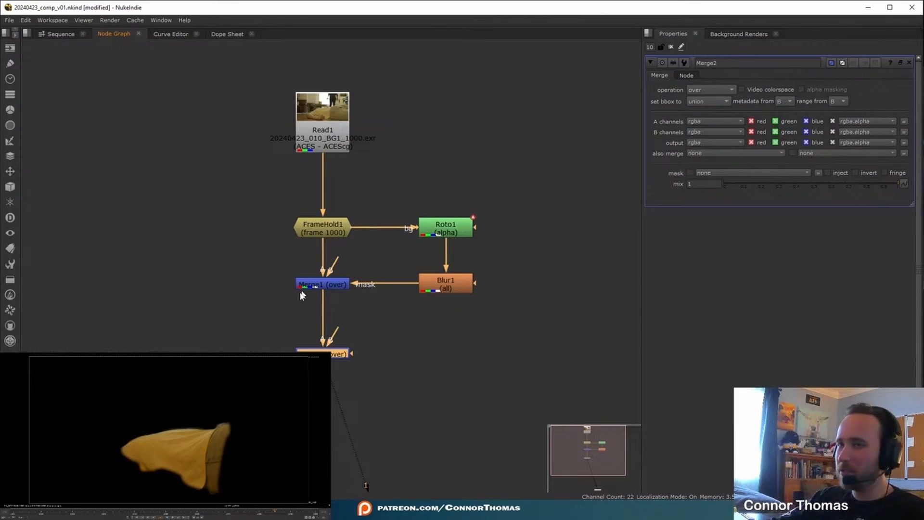
# Enable Auto Alpha on the Read1 plate node and clear the open properties panels.
pyautogui.moveTo(323, 218); pyautogui.dragTo(361, 172, button='middle')
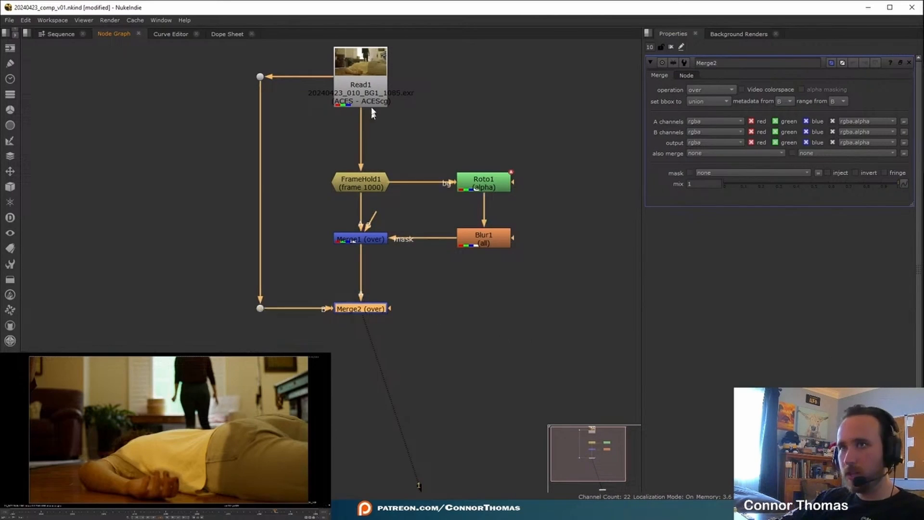
pyautogui.doubleClick(401, 101)
pyautogui.click(876, 193)
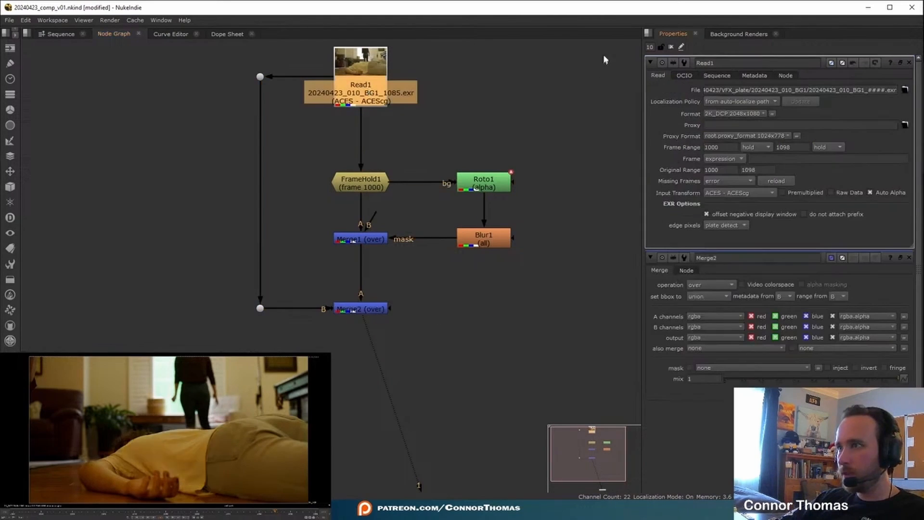
pyautogui.click(671, 47)
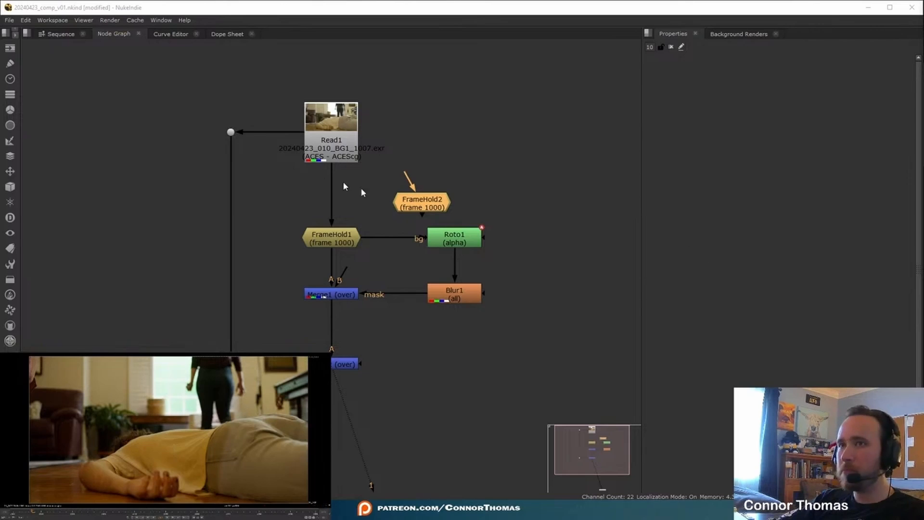
# Set the FrameHold2 node to hold the current frame, 1007, and connect its input to Read1.
pyautogui.doubleClick(447, 202)
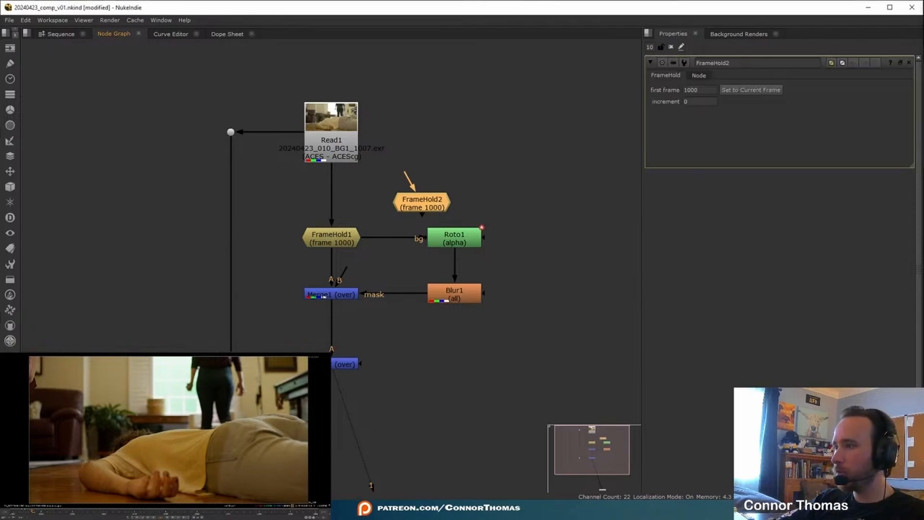
pyautogui.click(735, 91)
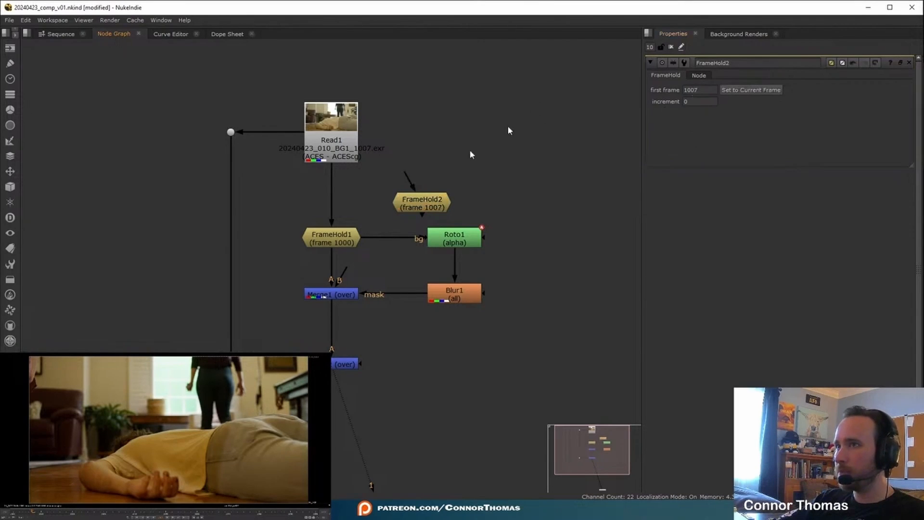
pyautogui.moveTo(407, 184); pyautogui.dragTo(334, 138)
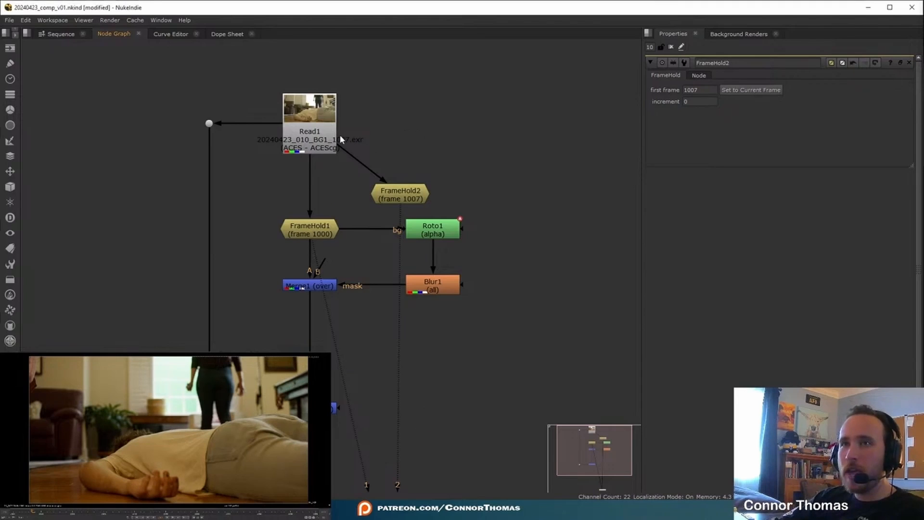
# Insert a CurveTool node below the upper dot on the plate's side branch.
pyautogui.click(338, 135)
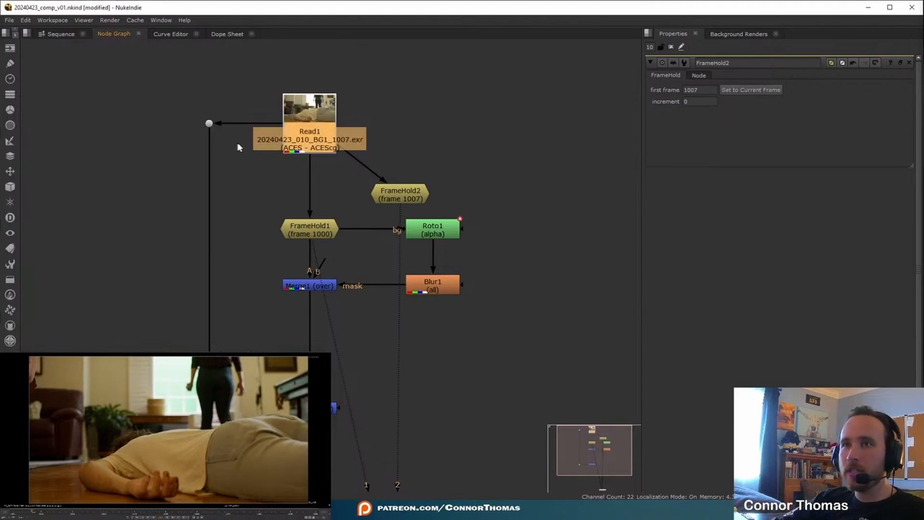
pyautogui.click(209, 124)
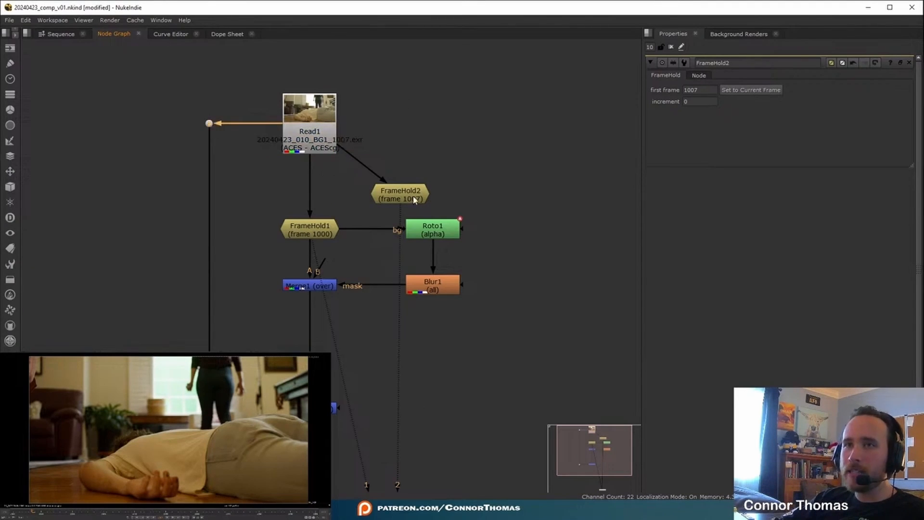
pyautogui.press('Tab')
pyautogui.write('curve')
pyautogui.press('Return')
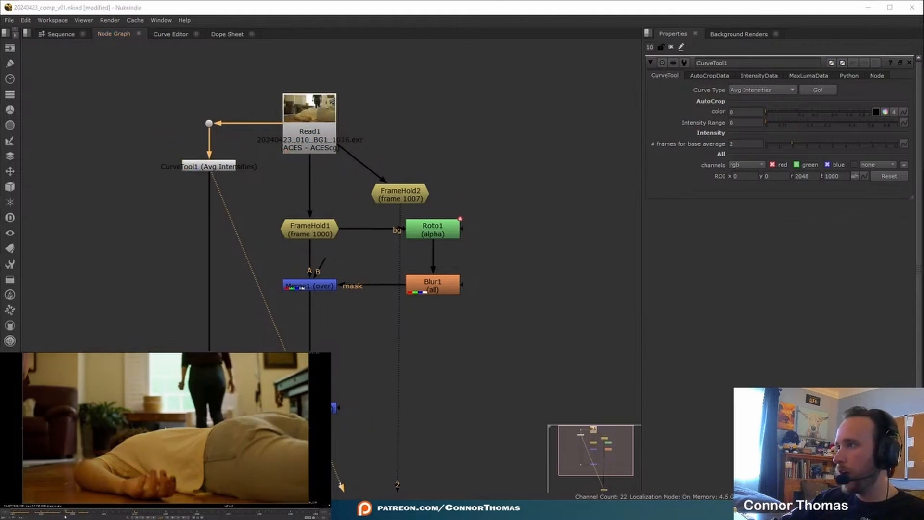
# On frame 1007, narrow the CurveTool's region of interest to a thin vertical strip over the armchair, from x about 309 to r about 320.
pyautogui.moveTo(105, 517); pyautogui.dragTo(32, 515)
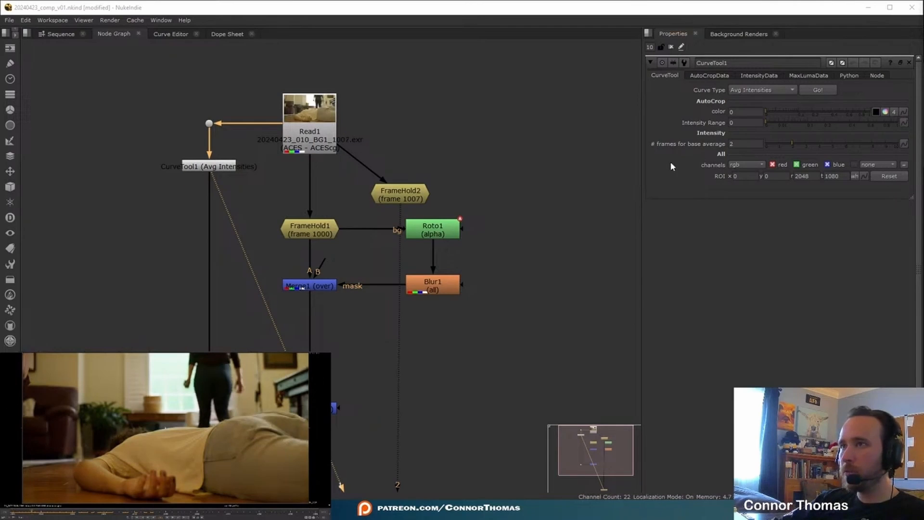
pyautogui.moveTo(23, 426); pyautogui.dragTo(65, 425)
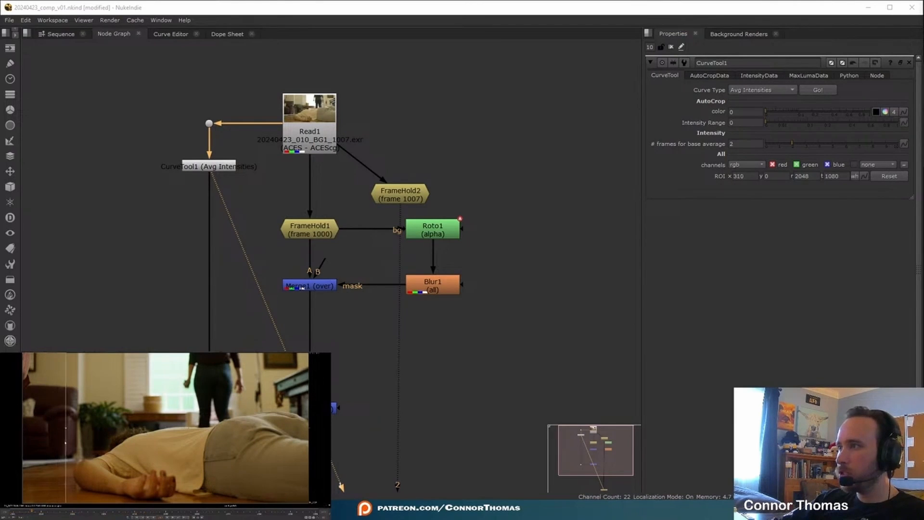
pyautogui.moveTo(310, 422); pyautogui.dragTo(101, 424)
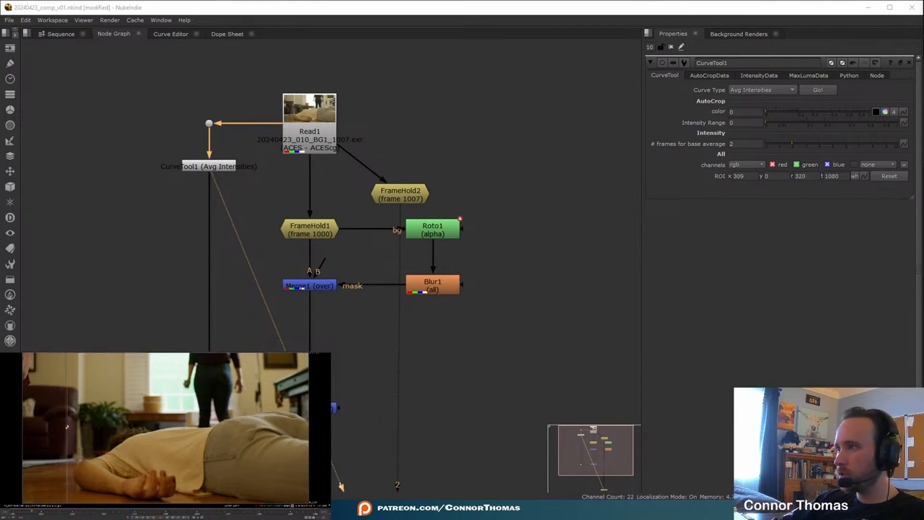
# Shorten the region of interest to a small strip on the dark armchair, about x 304, y 444, r 313, t 587.
pyautogui.scroll(-2, 67, 426)
pyautogui.scroll(7, 65, 378)
pyautogui.moveTo(75, 380); pyautogui.dragTo(73, 514)
pyautogui.moveTo(87, 479); pyautogui.dragTo(88, 358, button='middle')
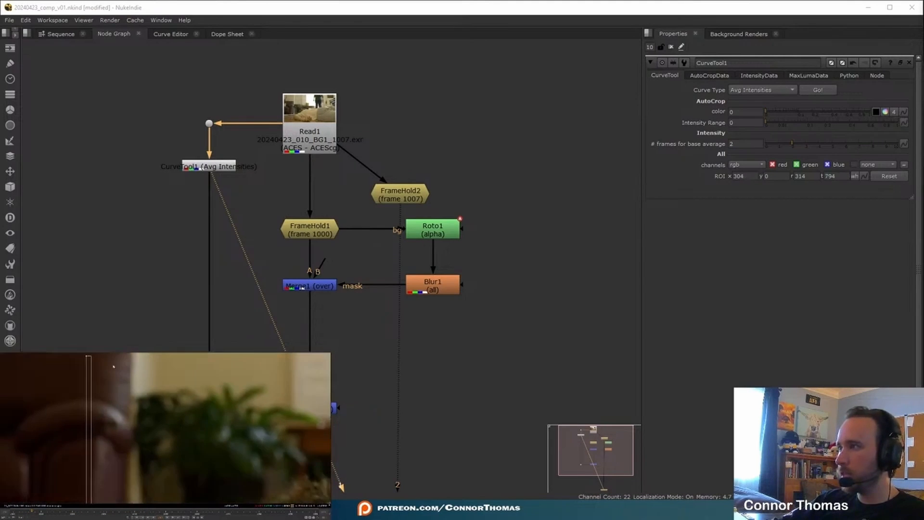
pyautogui.moveTo(89, 357); pyautogui.dragTo(87, 455)
pyautogui.moveTo(87, 482); pyautogui.dragTo(86, 359, button='middle')
pyautogui.scroll(4, 76, 404)
pyautogui.scroll(-4, 77, 404)
pyautogui.moveTo(92, 407); pyautogui.dragTo(114, 381, button='middle')
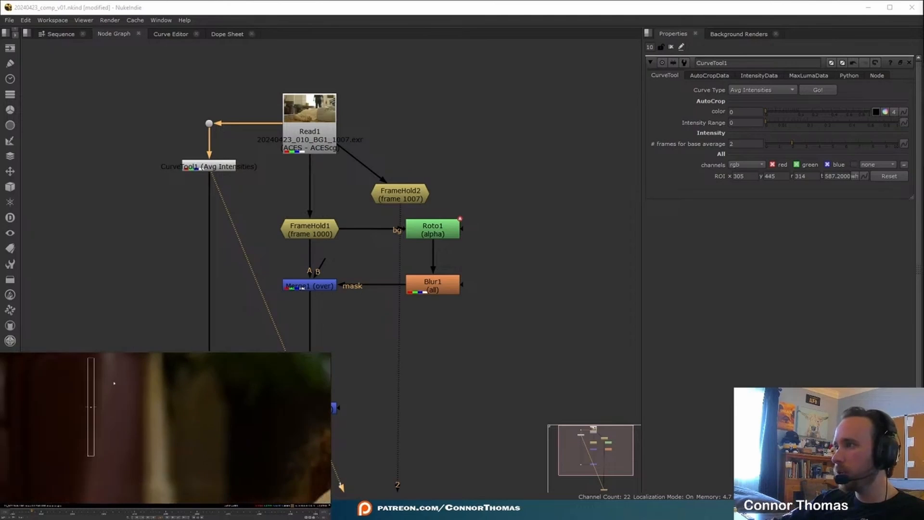
pyautogui.moveTo(93, 407); pyautogui.dragTo(90, 408)
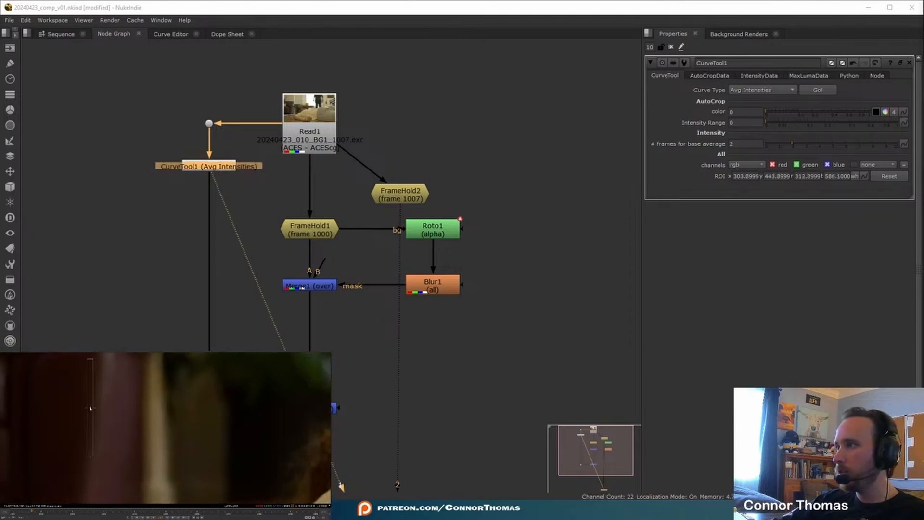
pyautogui.press('f')
# Run the CurveTool's Avg Intensities analysis over frames 1000-1098 and show its intensity data.
pyautogui.click(818, 90)
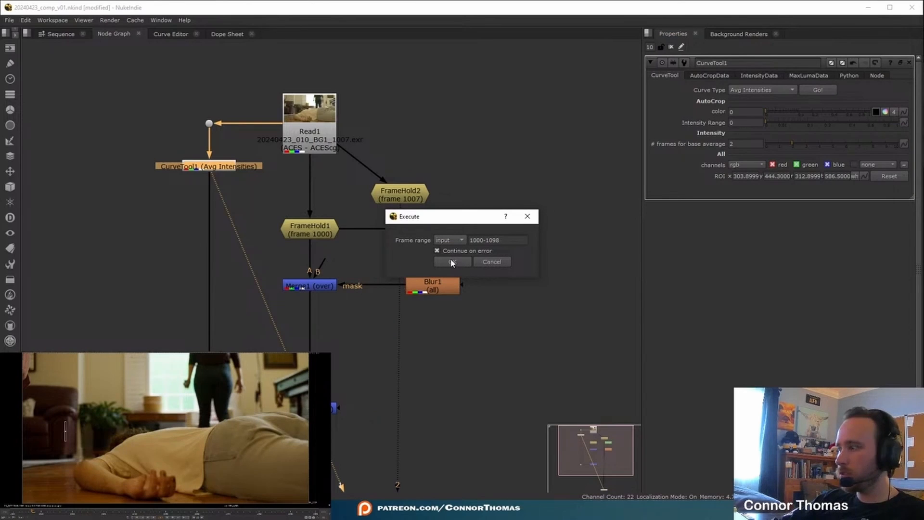
pyautogui.click(452, 263)
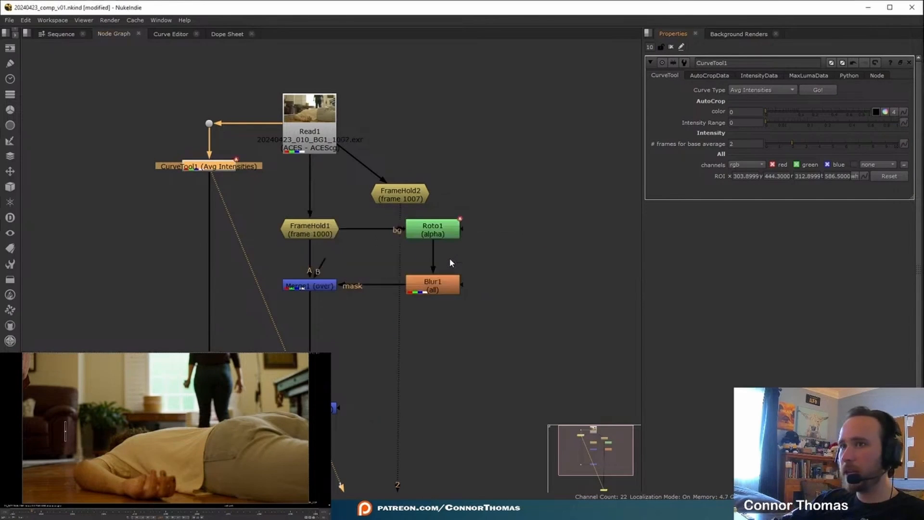
pyautogui.click(769, 78)
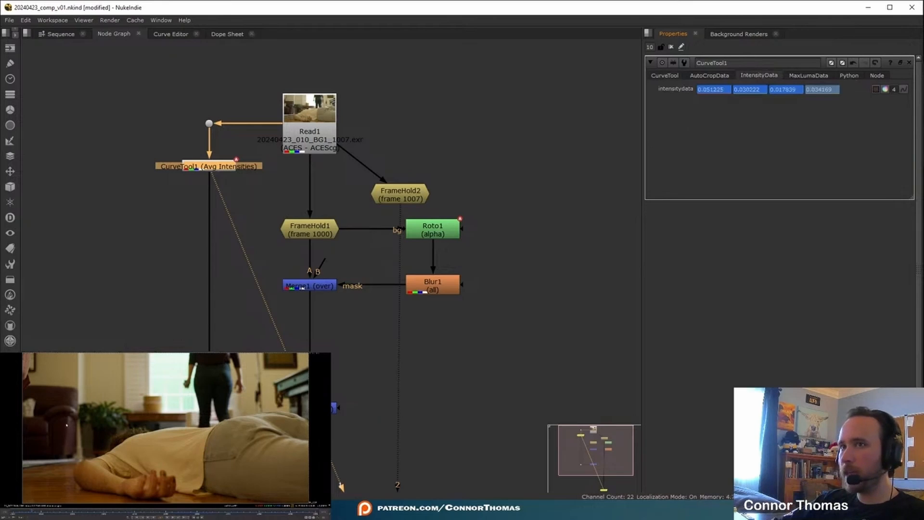
# Add a Constant node in the empty space beside the CurveTool.
pyautogui.moveTo(89, 165); pyautogui.dragTo(301, 173, button='middle')
pyautogui.press('Tab')
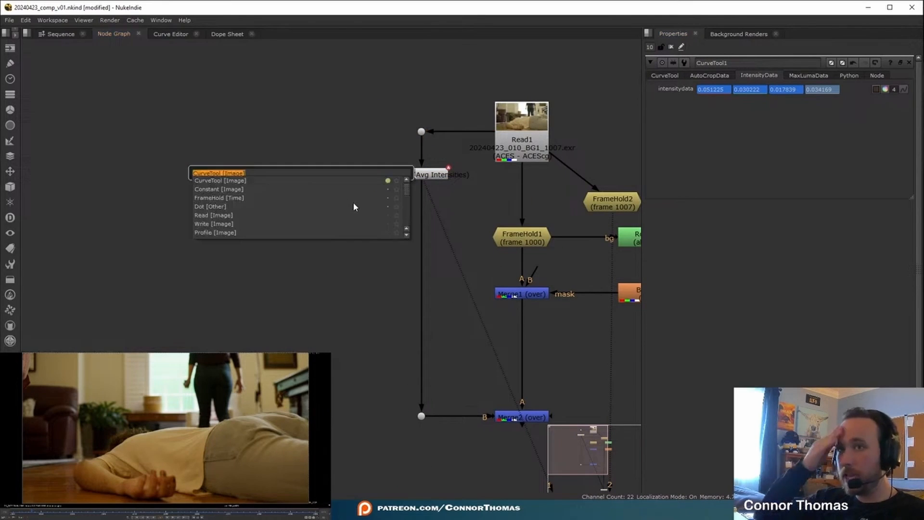
pyautogui.write('coln')
pyautogui.press('Return')
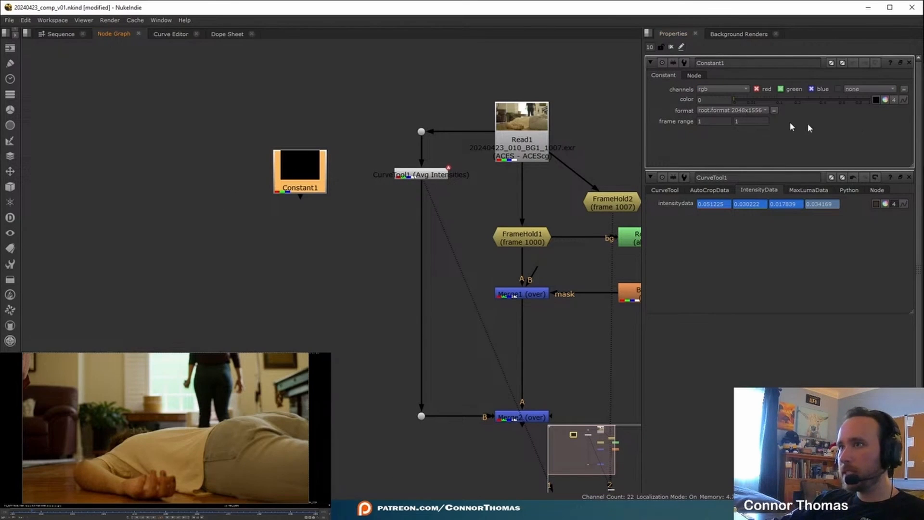
# Drive the Constant's color with the expression CurveTool1.intensitydata * 25.
pyautogui.rightClick(708, 99)
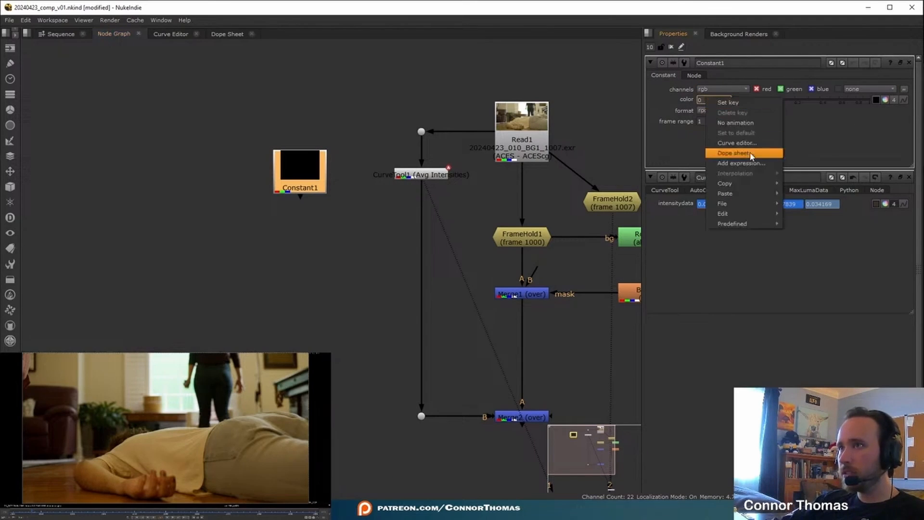
pyautogui.click(744, 163)
pyautogui.write('CurveTool1.int')
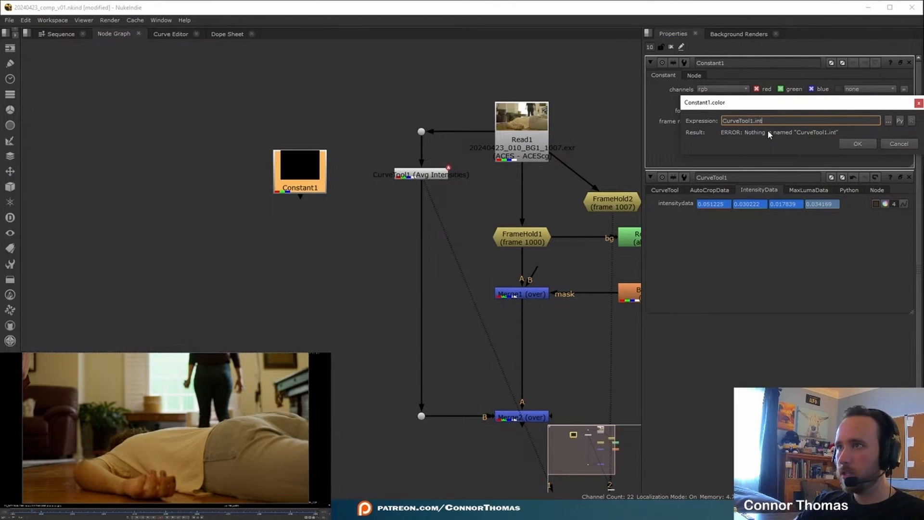
pyautogui.write('ensitydata *')
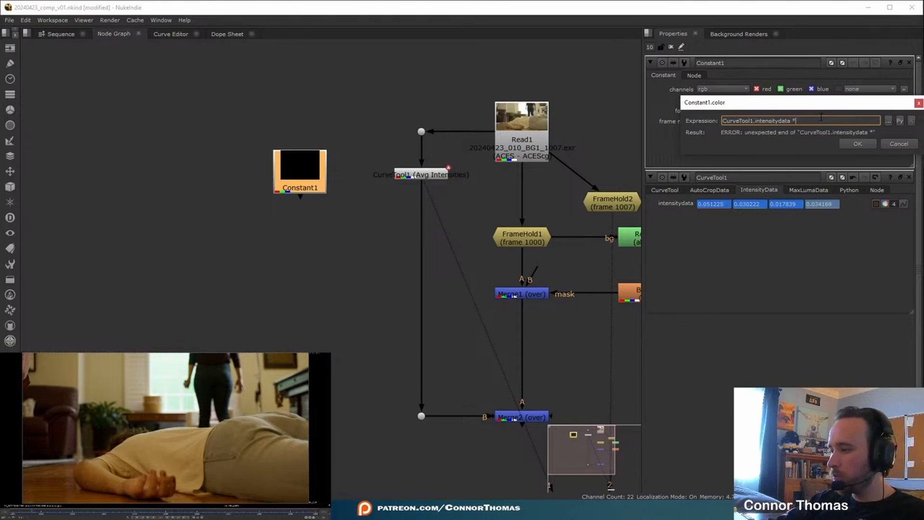
pyautogui.press('Return')
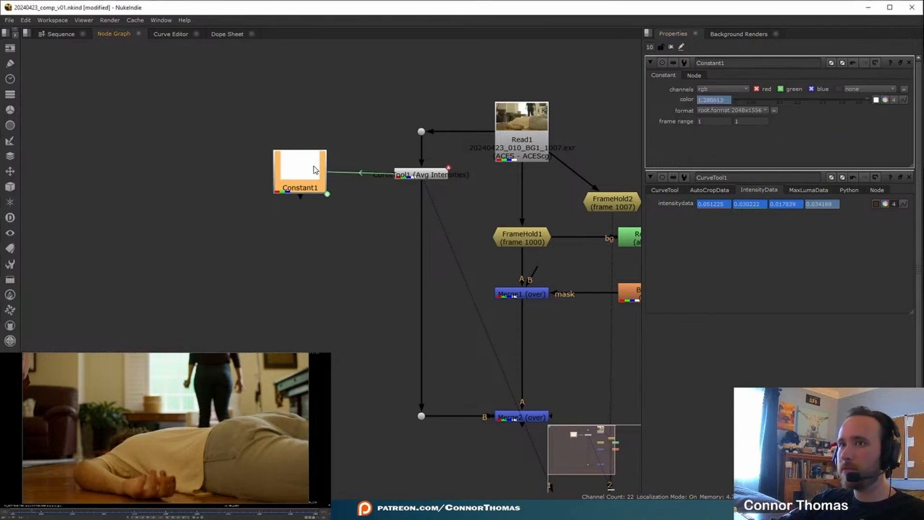
# Move the Constant node farther from the CurveTool and compare its color value on frames 1006 and 1007.
pyautogui.moveTo(314, 170); pyautogui.dragTo(252, 163)
pyautogui.moveTo(32, 514)
pyautogui.mouseDown()
pyautogui.moveTo(23, 513)
pyautogui.moveTo(31, 513)
pyautogui.mouseUp()
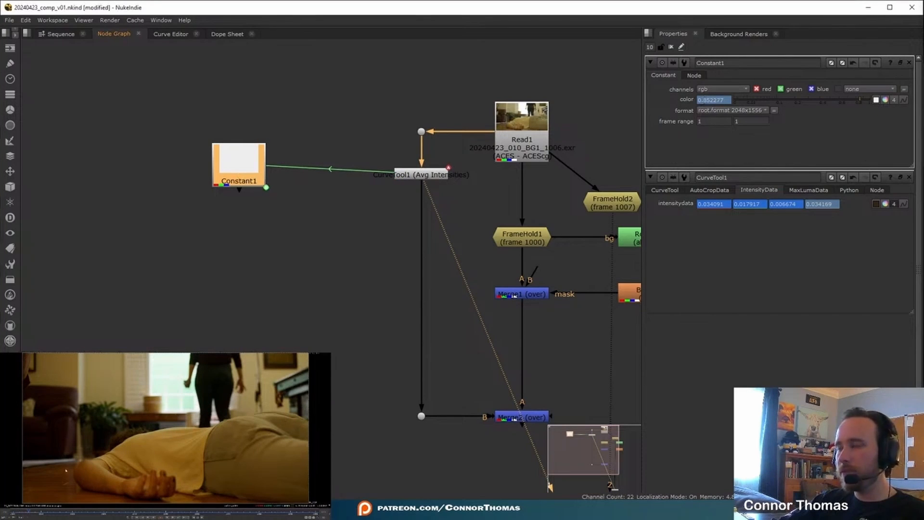
pyautogui.moveTo(30, 513); pyautogui.dragTo(32, 513)
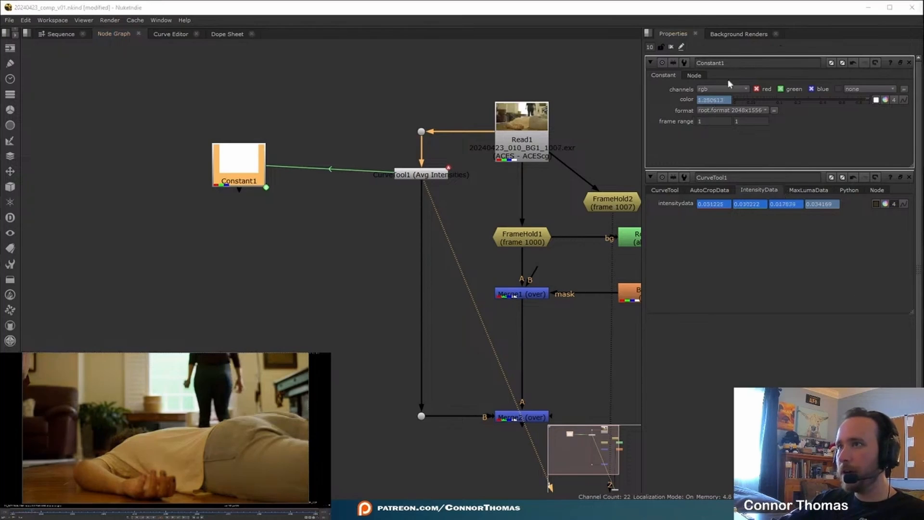
# Wrap the Constant's color expression in an integer function: int(CurveTool1.intensitydata * 25).
pyautogui.rightClick(722, 102)
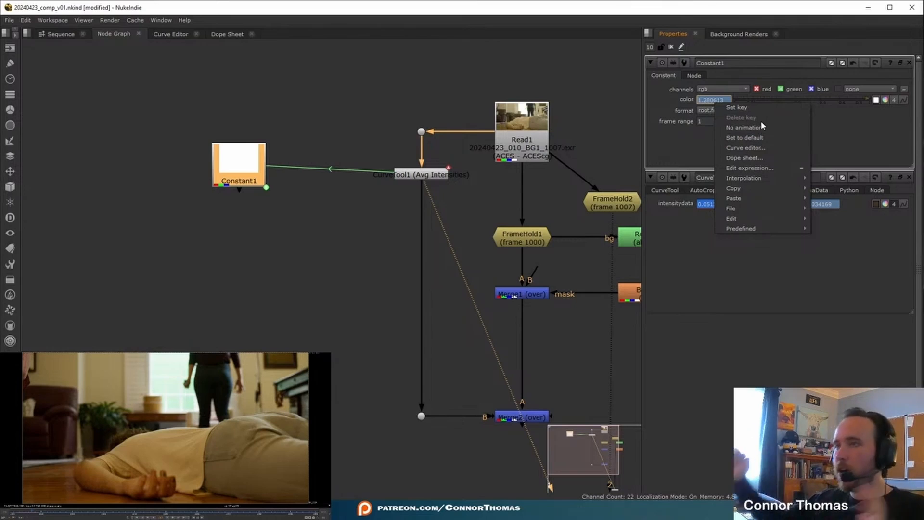
pyautogui.click(751, 168)
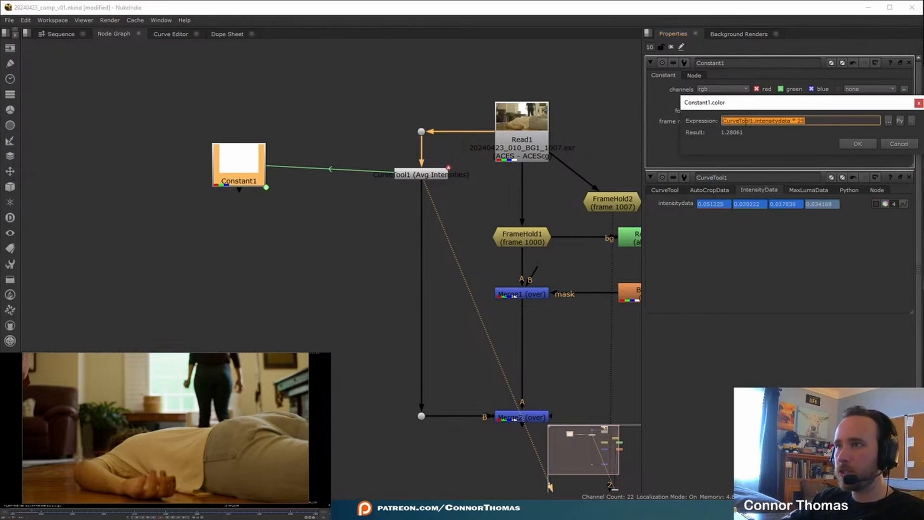
pyautogui.press('Left')
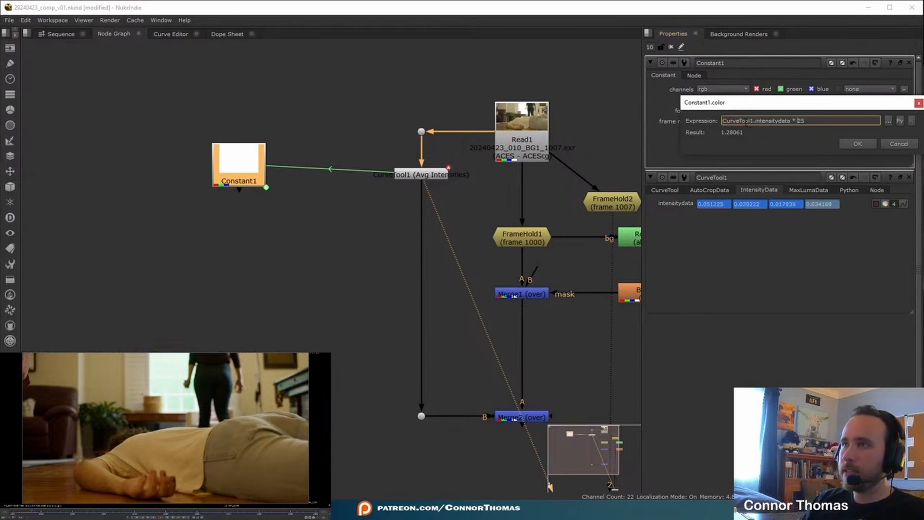
pyautogui.write('int(')
pyautogui.press('End')
pyautogui.write(')')
pyautogui.click(850, 145)
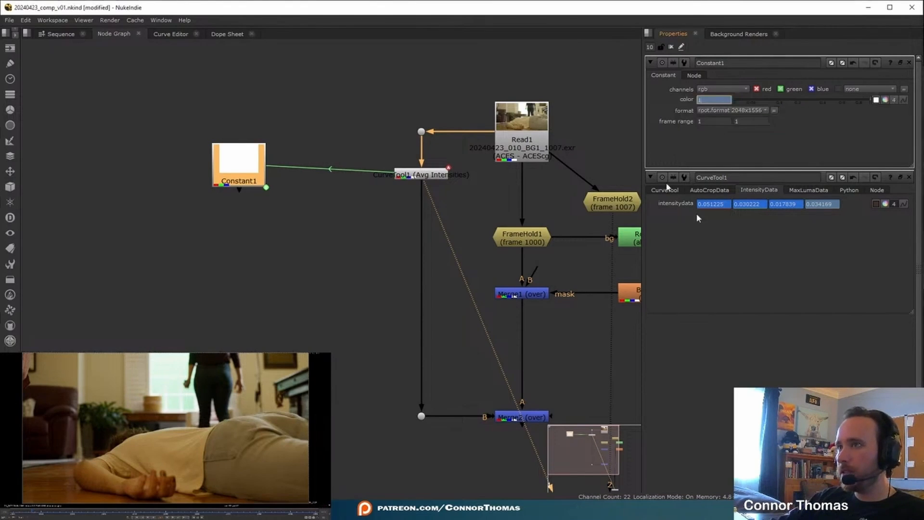
# Copy the Constant's color expression int(CurveTool1.intensitydata * 25), close its editor unchanged and delete the Constant node.
pyautogui.click(28, 513)
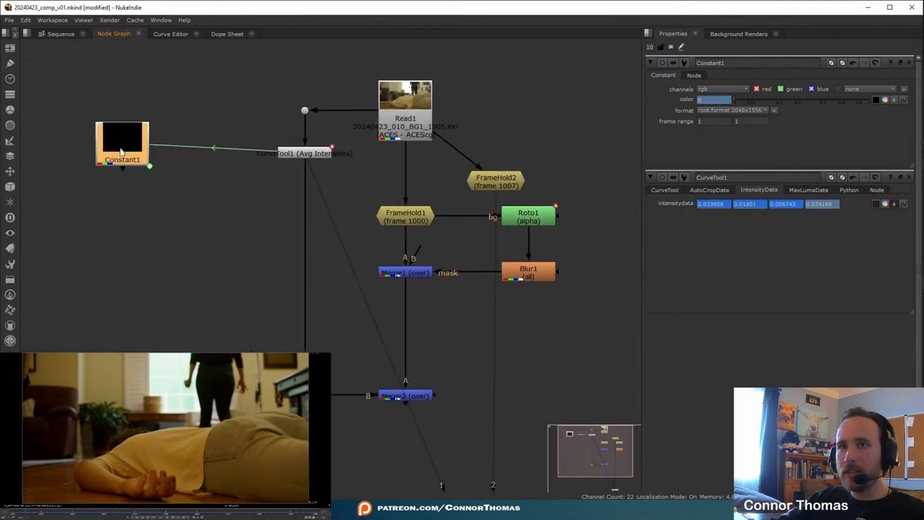
pyautogui.moveTo(121, 150); pyautogui.dragTo(132, 148)
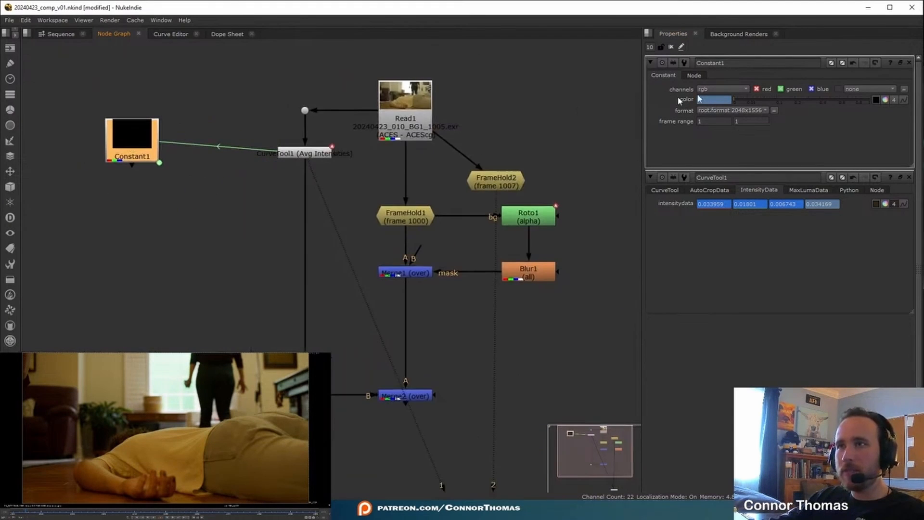
pyautogui.rightClick(729, 98)
pyautogui.click(756, 161)
pyautogui.hotkey('ctrl', 'c')
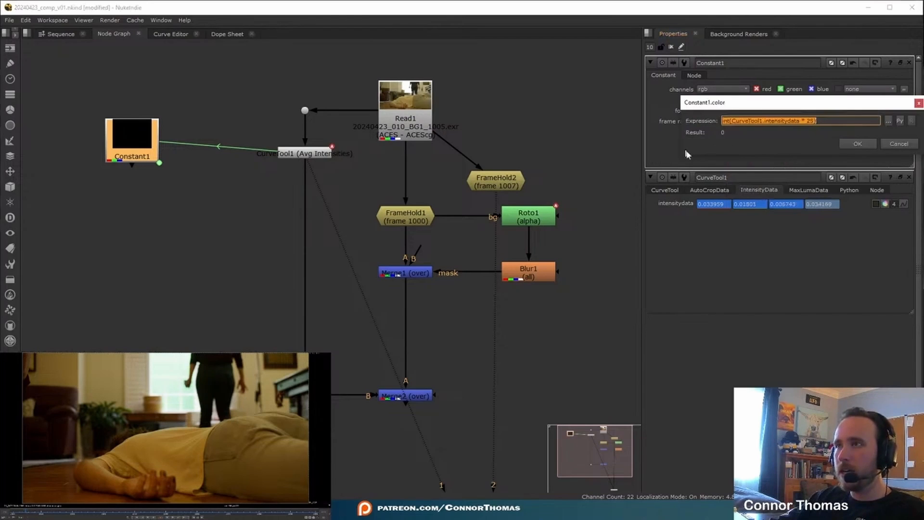
pyautogui.click(872, 146)
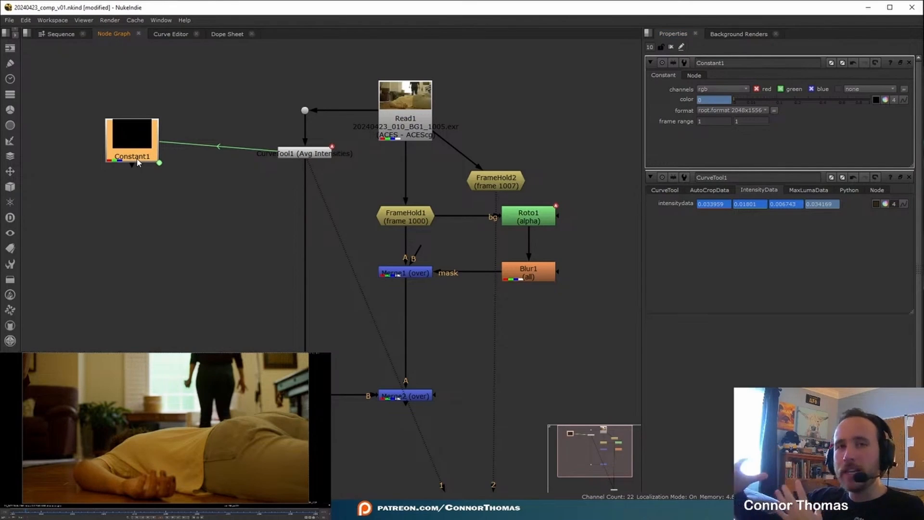
pyautogui.press('Delete')
pyautogui.press('f')
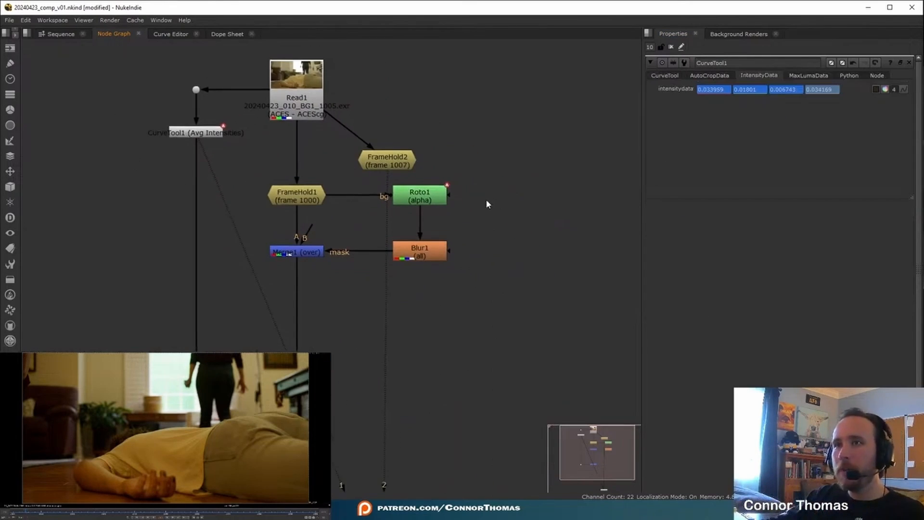
# Add a Merge node with FrameHold1 as B and FrameHold2 as A, feeding Roto1's background input.
pyautogui.press('m')
pyautogui.moveTo(490, 139); pyautogui.dragTo(502, 115, button='middle')
pyautogui.moveTo(316, 171); pyautogui.dragTo(317, 138)
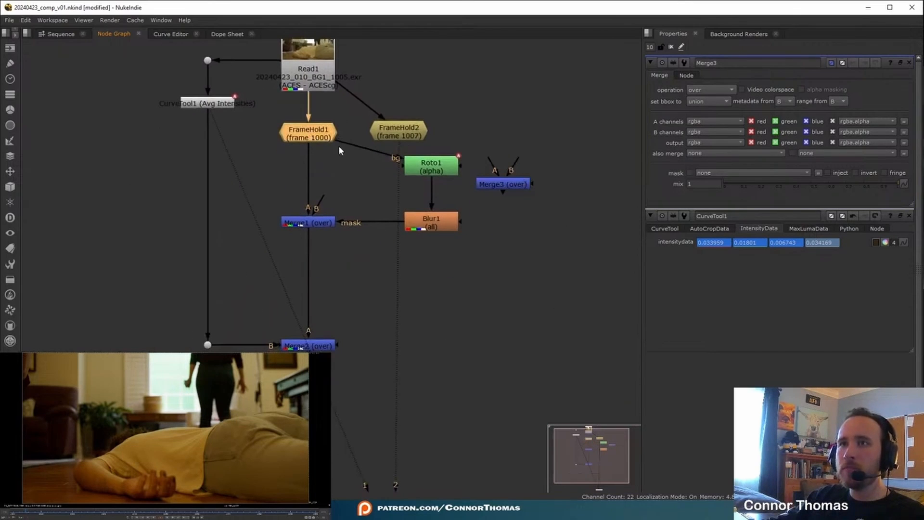
pyautogui.moveTo(493, 185); pyautogui.dragTo(380, 136)
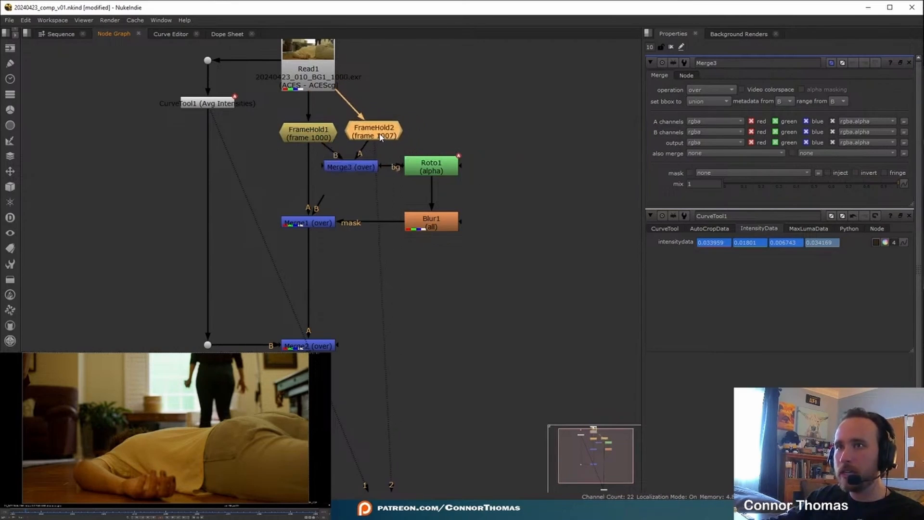
pyautogui.click(362, 168)
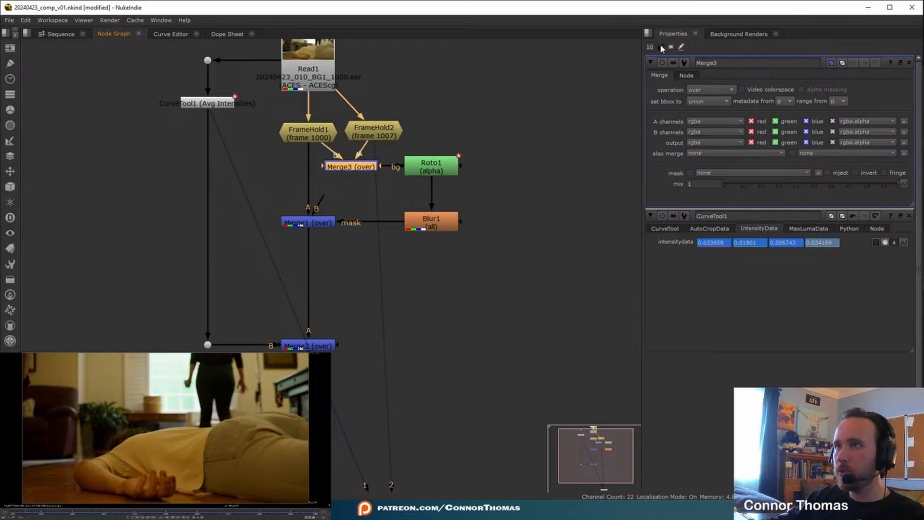
# Drive Merge3's mix with the copied expression int(CurveTool1.intensitydata * 25).
pyautogui.click(525, 204)
pyautogui.rightClick(698, 186)
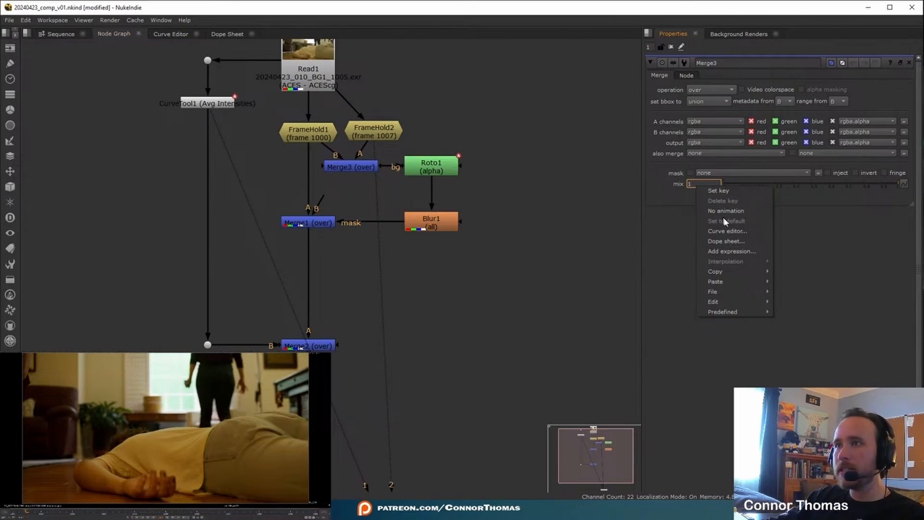
pyautogui.moveTo(713, 291)
pyautogui.click(688, 192)
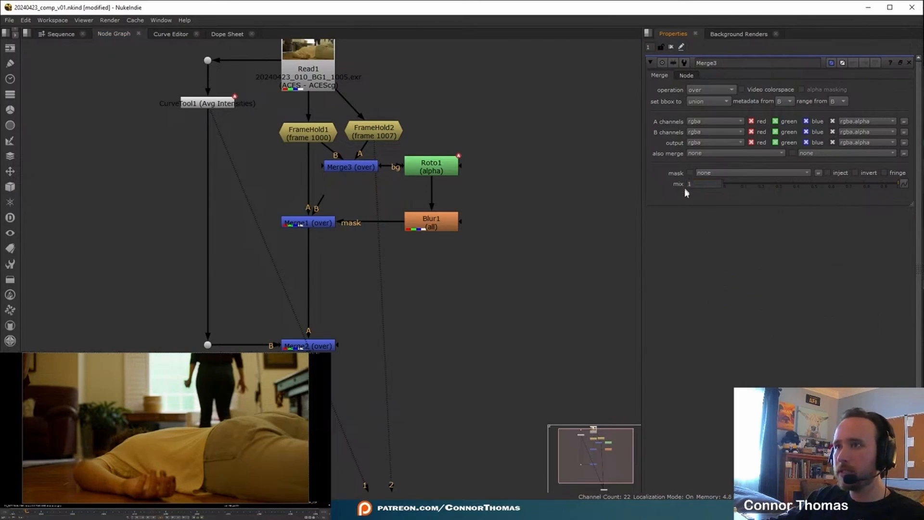
pyautogui.rightClick(694, 185)
pyautogui.moveTo(715, 272)
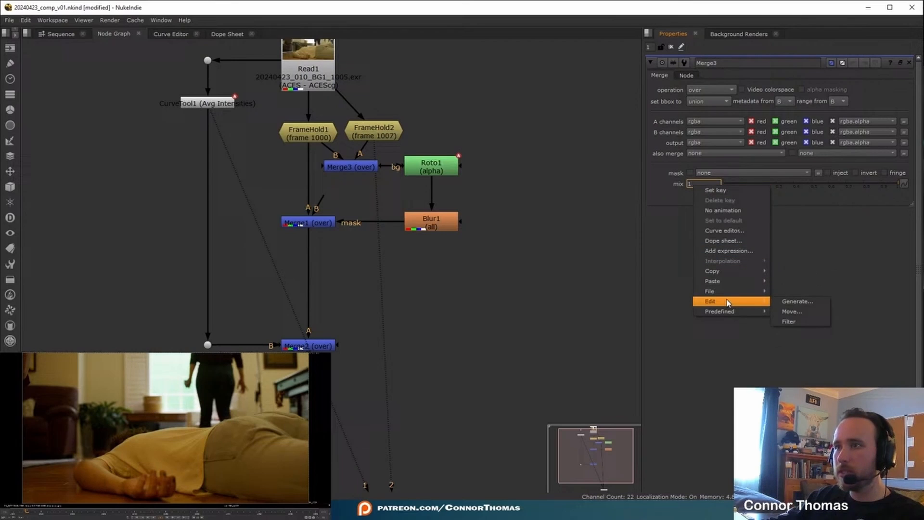
pyautogui.click(729, 251)
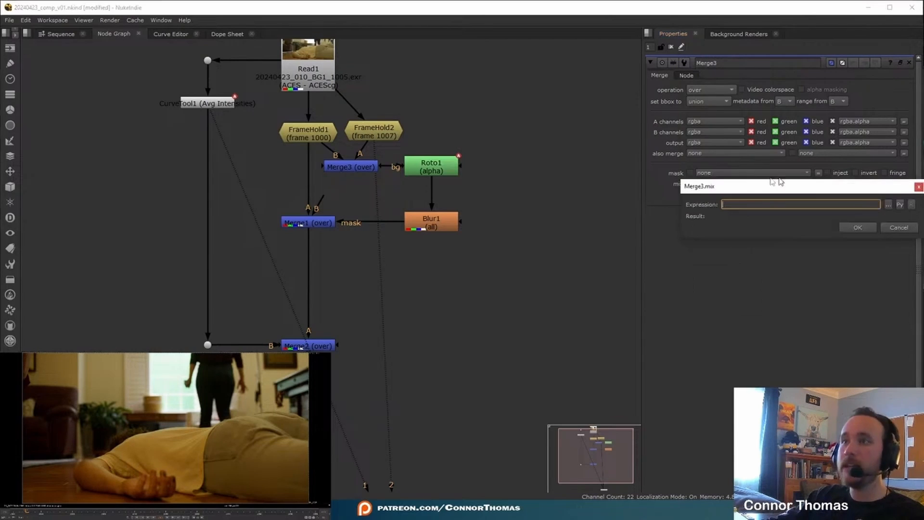
pyautogui.hotkey('ctrl', 'v')
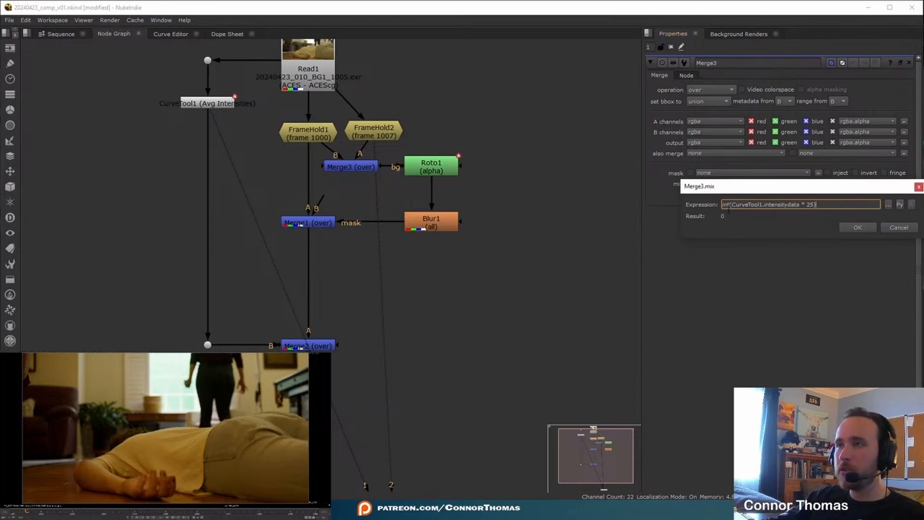
pyautogui.click(853, 227)
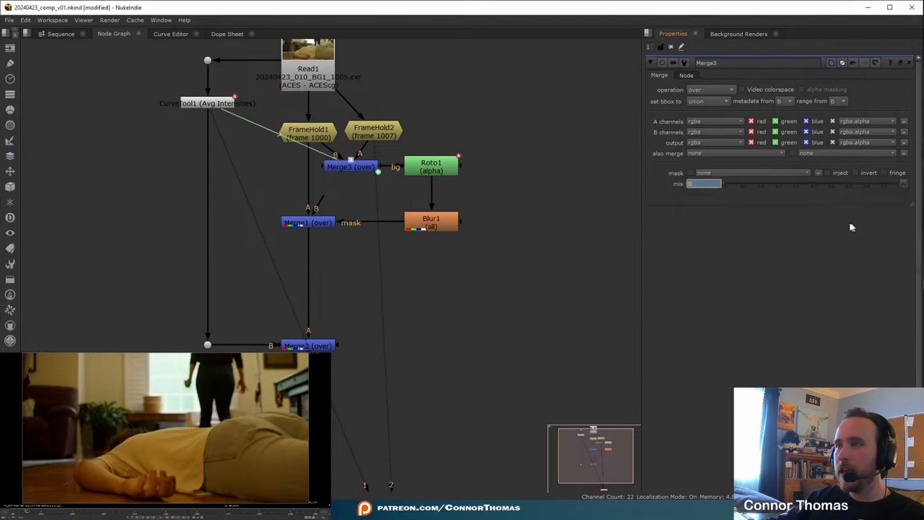
# View Merge3's output and check the switching between held frames along the timeline.
pyautogui.moveTo(320, 190); pyautogui.dragTo(392, 232, button='middle')
pyautogui.click(443, 219)
pyautogui.press('1')
pyautogui.click(28, 515)
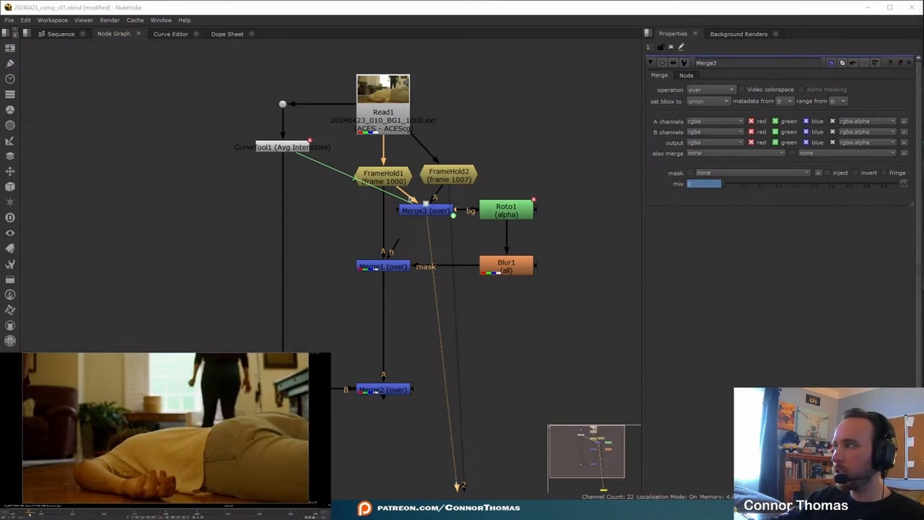
# Insert Merge3 between FrameHold1 and Merge1, and view the Merge2 output.
pyautogui.scroll(3, 371, 224)
pyautogui.moveTo(456, 202); pyautogui.dragTo(384, 199)
pyautogui.scroll(-3, 470, 346)
pyautogui.moveTo(470, 347); pyautogui.dragTo(451, 319, button='middle')
pyautogui.click(406, 287)
pyautogui.click(405, 414)
pyautogui.press('1')
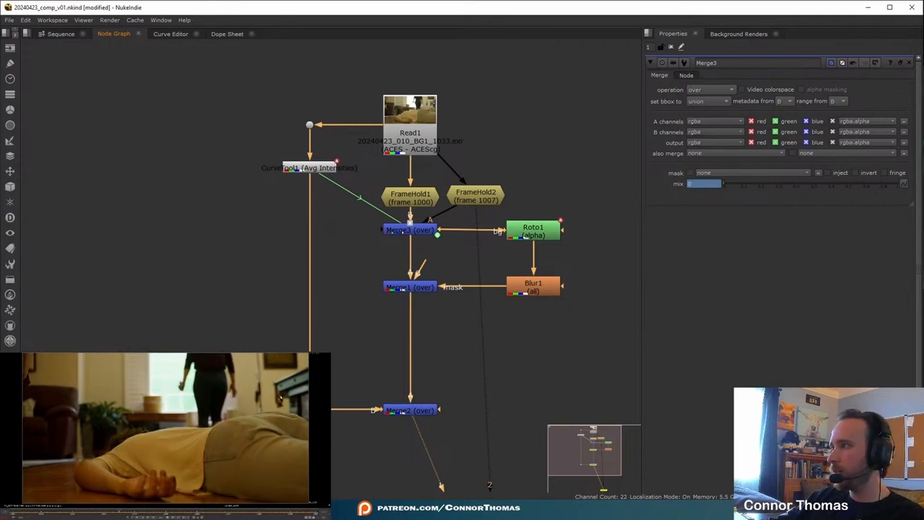
# Open Roto1 and examine its Bezier1 shape over the trousers, checking the patched result across the shot.
pyautogui.moveTo(460, 239); pyautogui.dragTo(331, 213, button='middle')
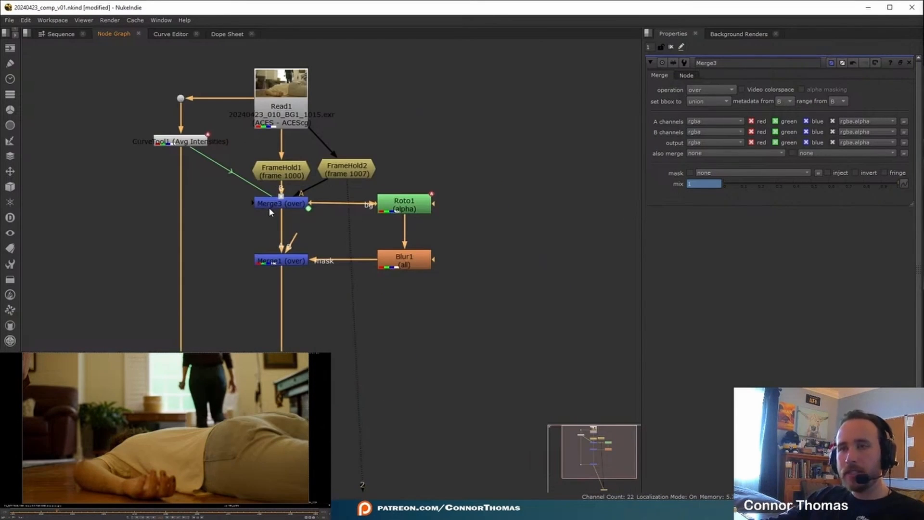
pyautogui.click(404, 204)
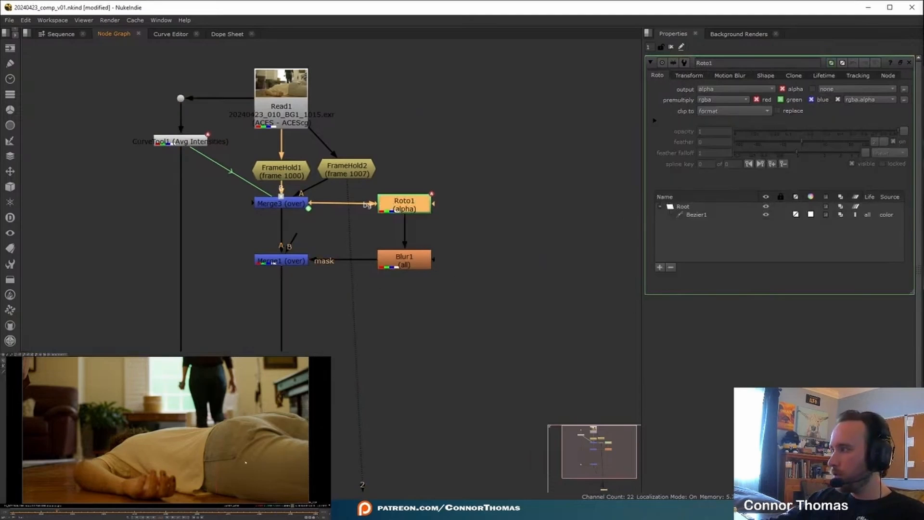
pyautogui.scroll(5, 254, 472)
pyautogui.click(183, 385)
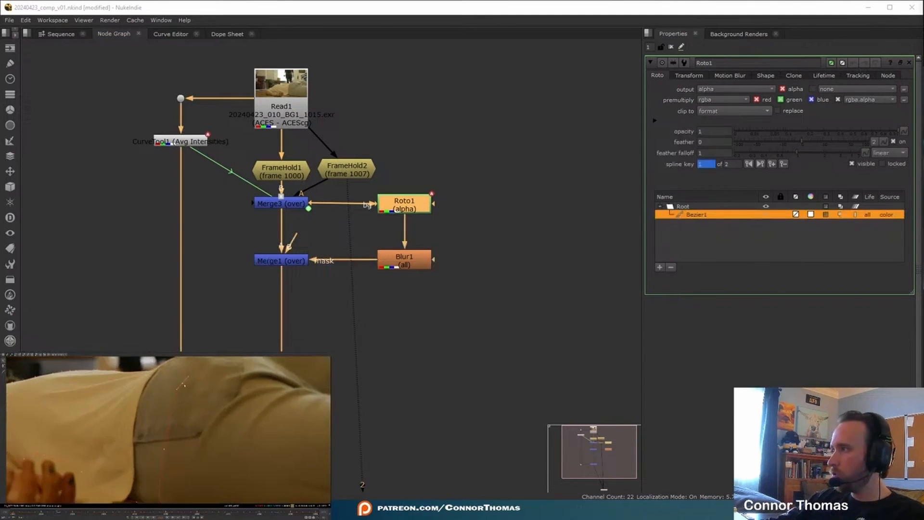
pyautogui.scroll(-3, 247, 446)
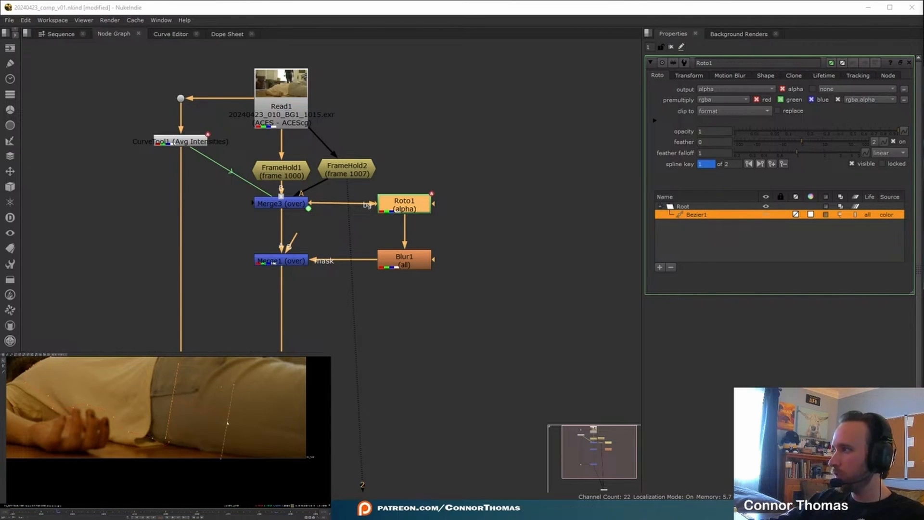
pyautogui.moveTo(210, 433); pyautogui.dragTo(219, 426, button='middle')
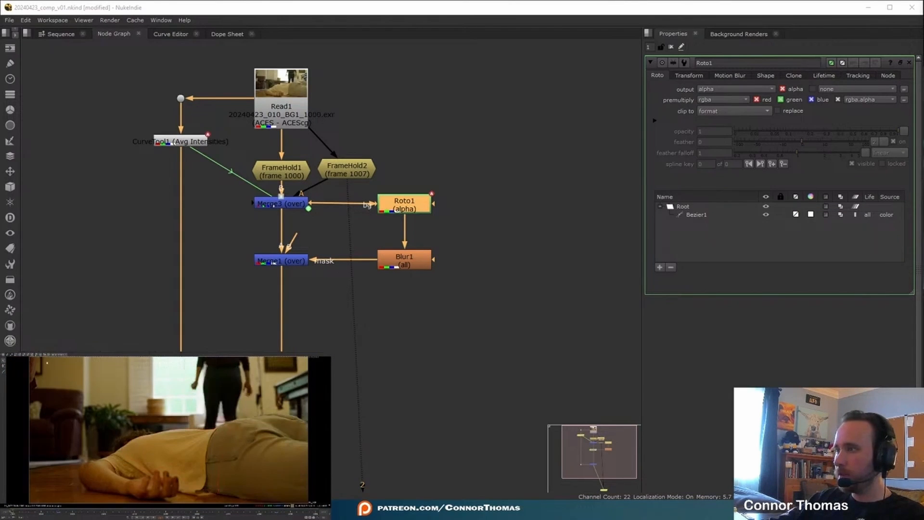
pyautogui.click(57, 516)
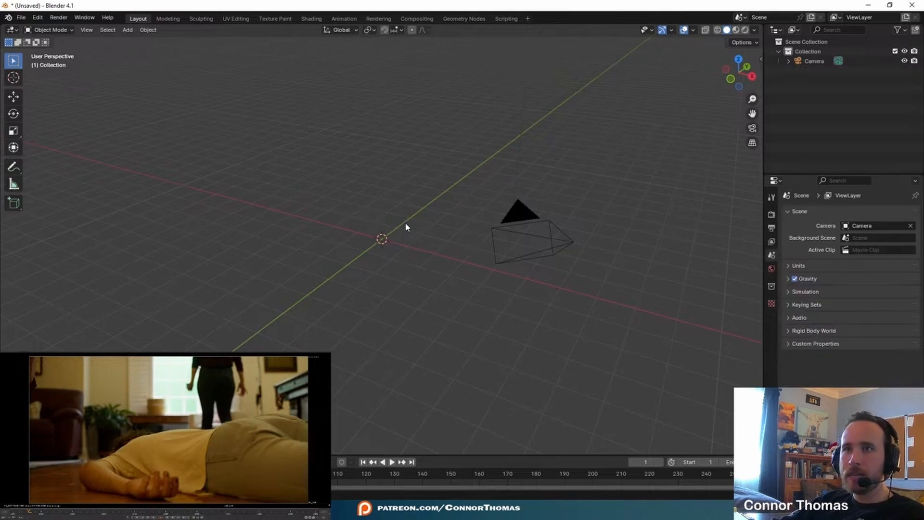
# In Blender, import frame 20240423_010_BG1_1000 as an image plane.
pyautogui.hotkey('shift', 'a')
pyautogui.moveTo(398, 339)
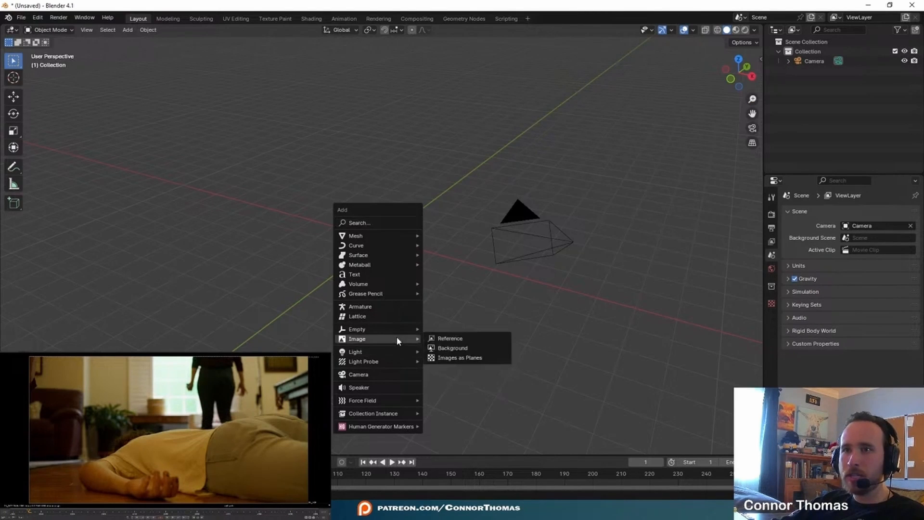
pyautogui.click(465, 359)
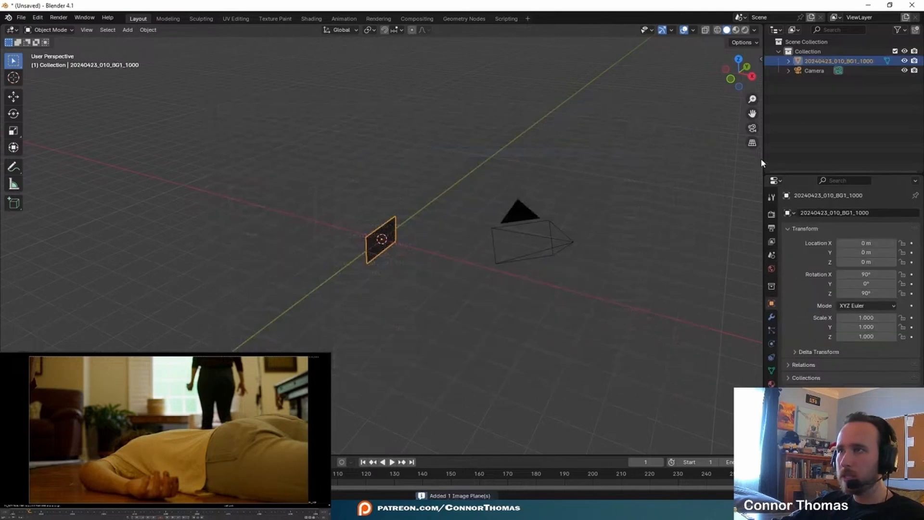
# Switch the render engine to Cycles and check the Color Management section of the render settings.
pyautogui.click(773, 215)
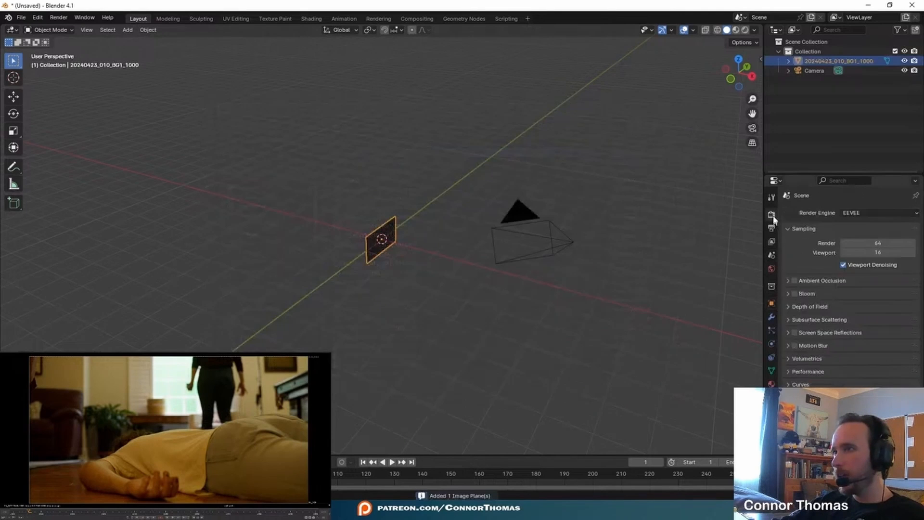
pyautogui.click(867, 213)
pyautogui.click(862, 244)
pyautogui.scroll(-5, 862, 245)
pyautogui.scroll(-5, 848, 288)
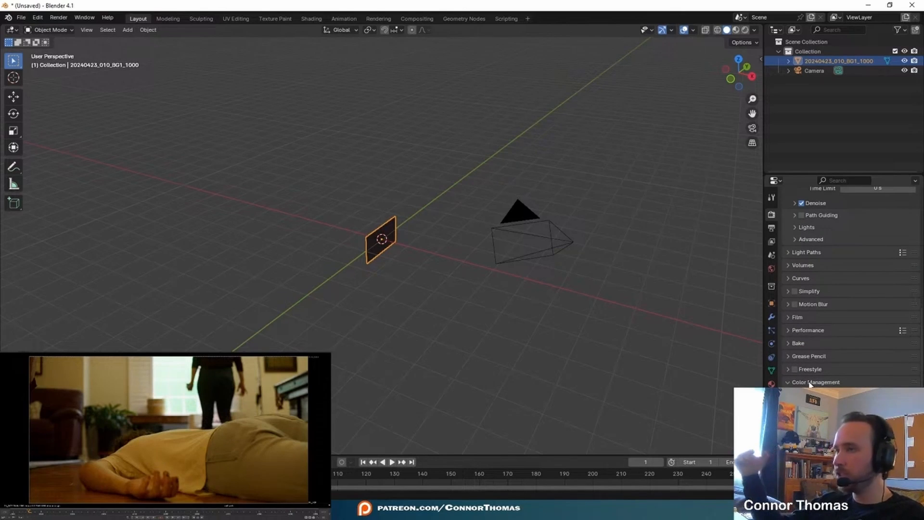
# Open a second Blender window and move it onto the other monitor.
pyautogui.click(85, 17)
pyautogui.click(101, 29)
pyautogui.moveTo(538, 27); pyautogui.dragTo(923, 1)
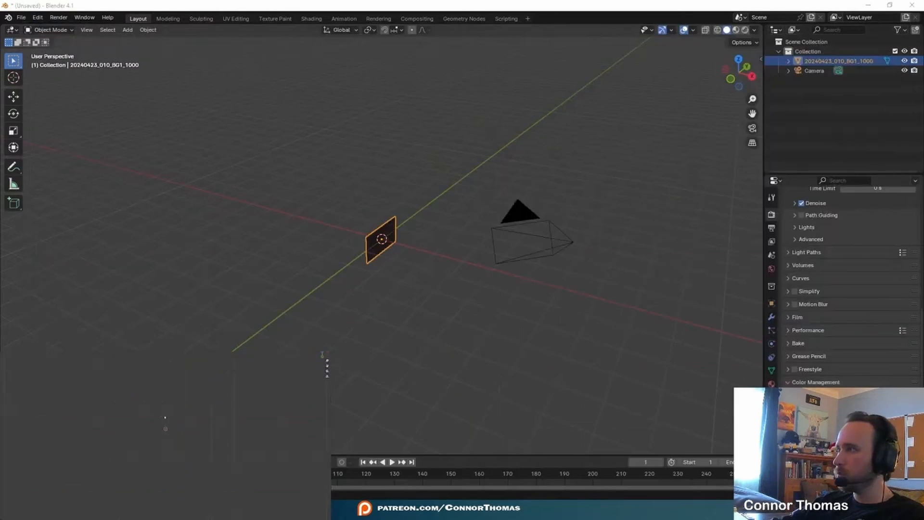
# Look through the camera in both windows and scale the image plane to fill the camera frame's width.
pyautogui.press('KP_0')
pyautogui.press('KP_0')
pyautogui.press('s')
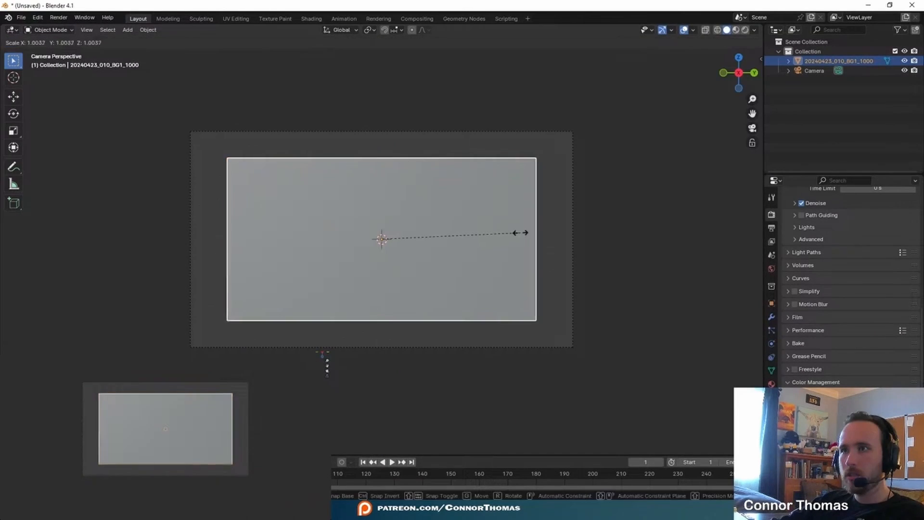
pyautogui.click(552, 226)
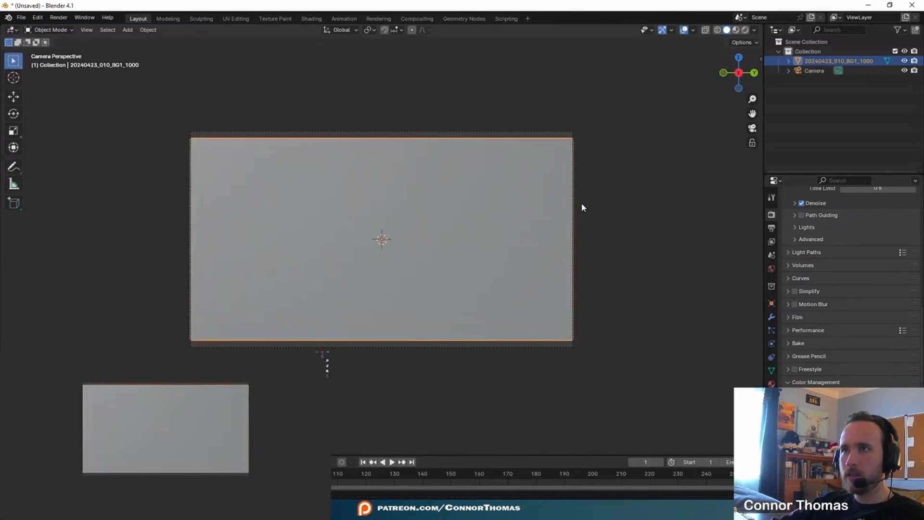
# Set the output's horizontal resolution to 2048 px.
pyautogui.click(814, 71)
pyautogui.click(772, 228)
pyautogui.doubleClick(873, 226)
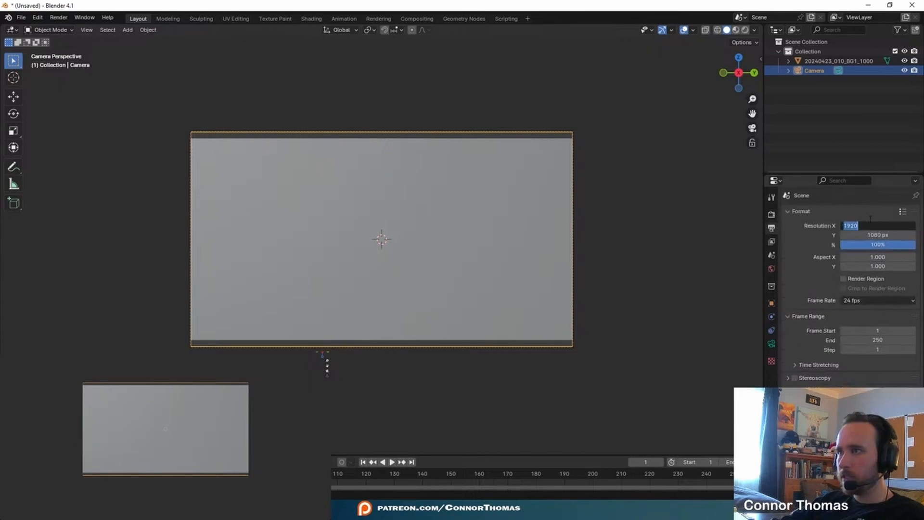
pyautogui.press('Return')
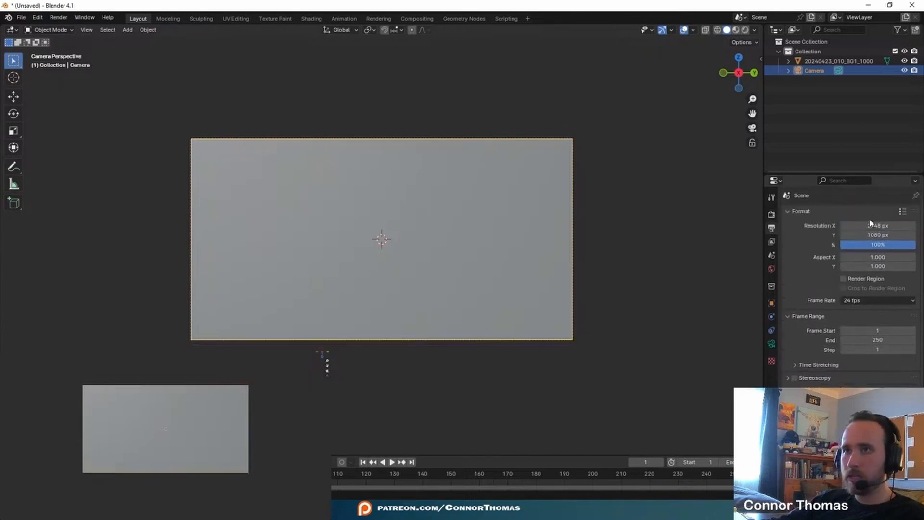
# Set the second window's viewport to Rendered shading and fit the camera frame in it.
pyautogui.click(619, 262)
pyautogui.press('z')
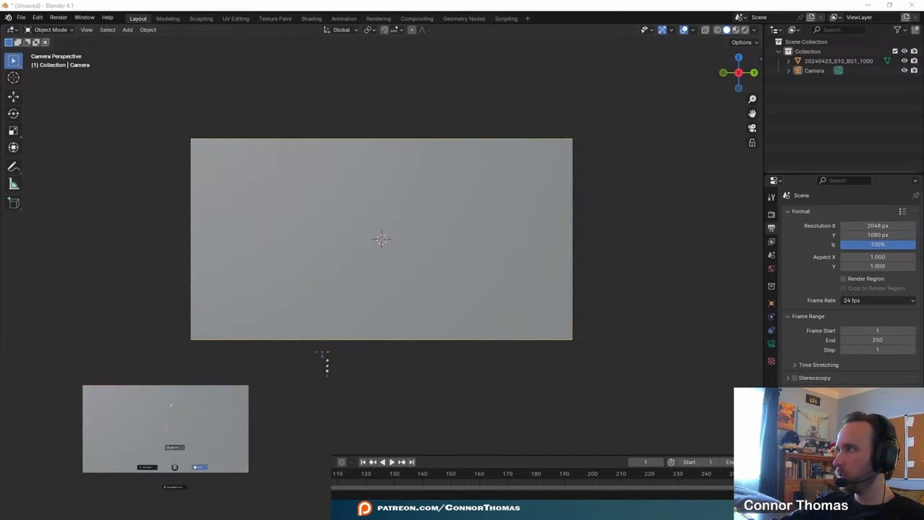
pyautogui.click(174, 447)
pyautogui.scroll(4, 166, 435)
pyautogui.scroll(-2, 166, 436)
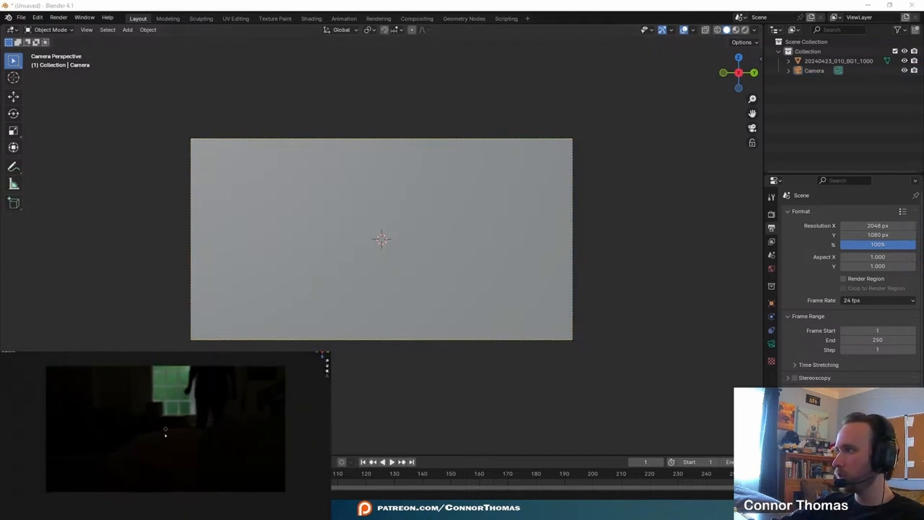
pyautogui.scroll(1, 165, 435)
# Select the image plane, split the 3D viewport vertically and turn one half into a Shader Editor.
pyautogui.click(355, 216)
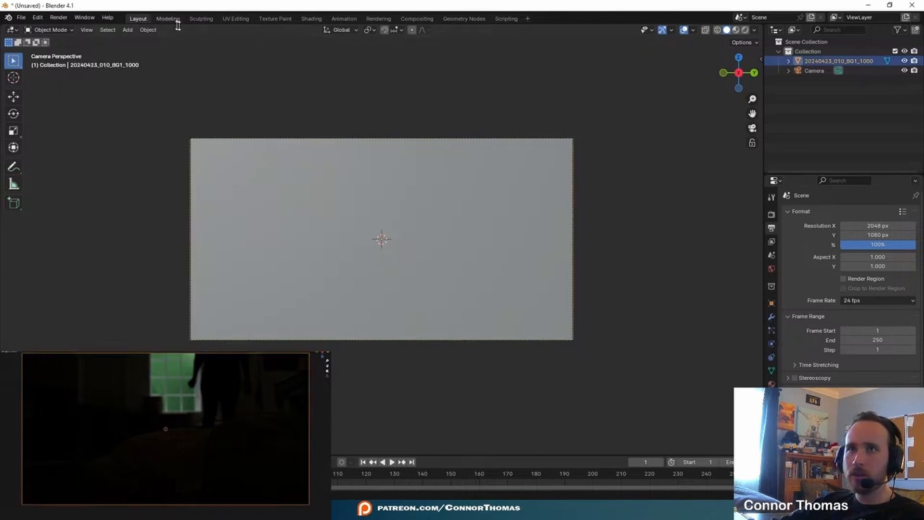
pyautogui.rightClick(230, 25)
pyautogui.click(212, 33)
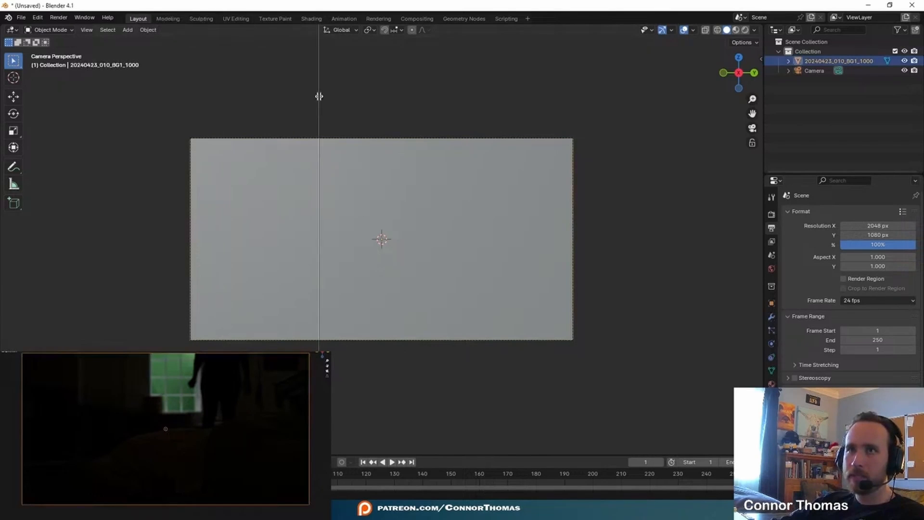
pyautogui.click(323, 92)
pyautogui.click(10, 30)
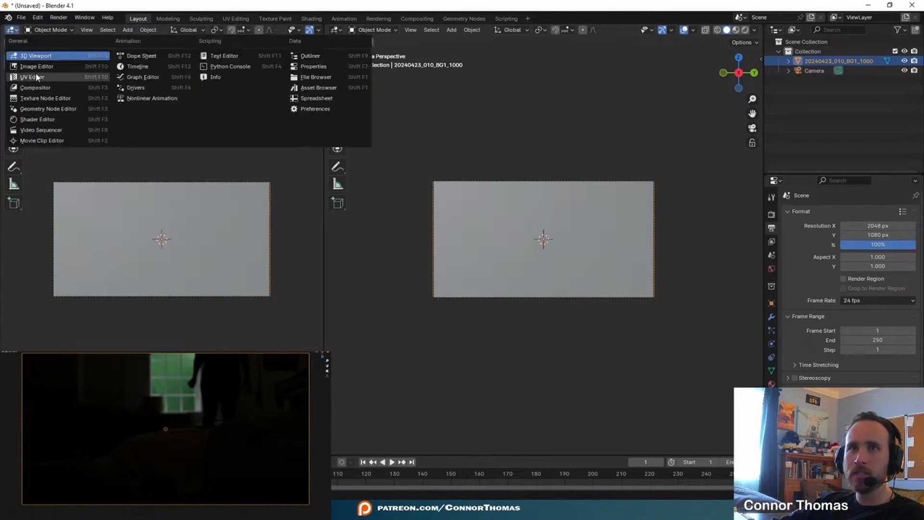
pyautogui.click(38, 120)
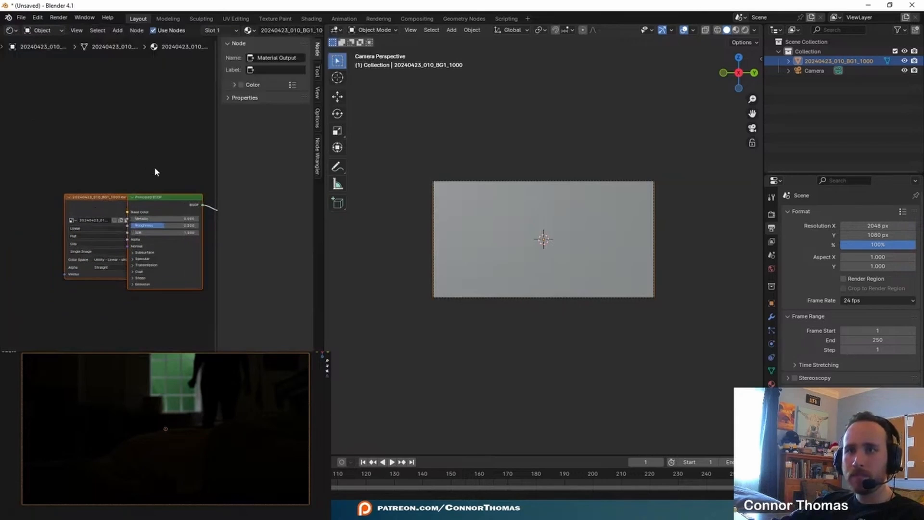
# Remove the Principled BSDF from the plate material and feed the image texture's color straight into the Material Output surface.
pyautogui.press('n')
pyautogui.moveTo(155, 197); pyautogui.dragTo(274, 211)
pyautogui.click(201, 199)
pyautogui.press('x')
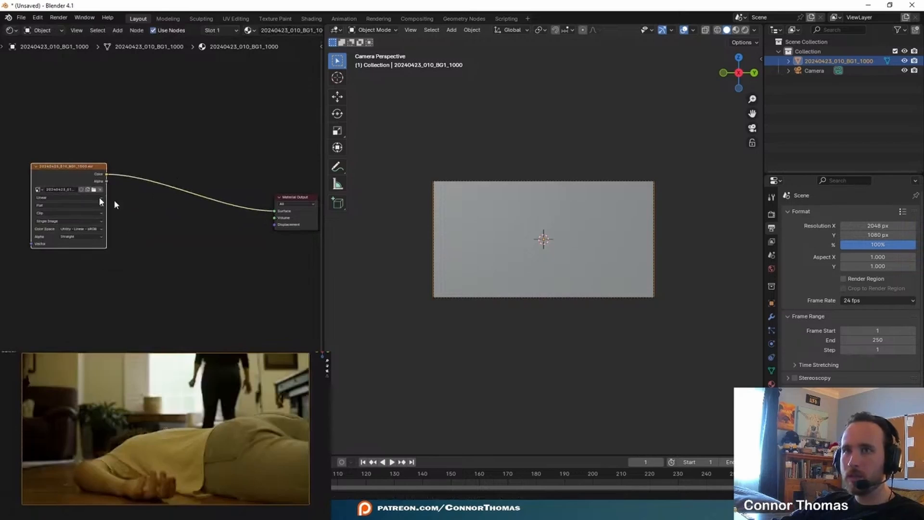
# Set the plate texture's color space to ACES - ACEScg and compare the look with the Nuke comp.
pyautogui.hotkey('alt', 'Tab')
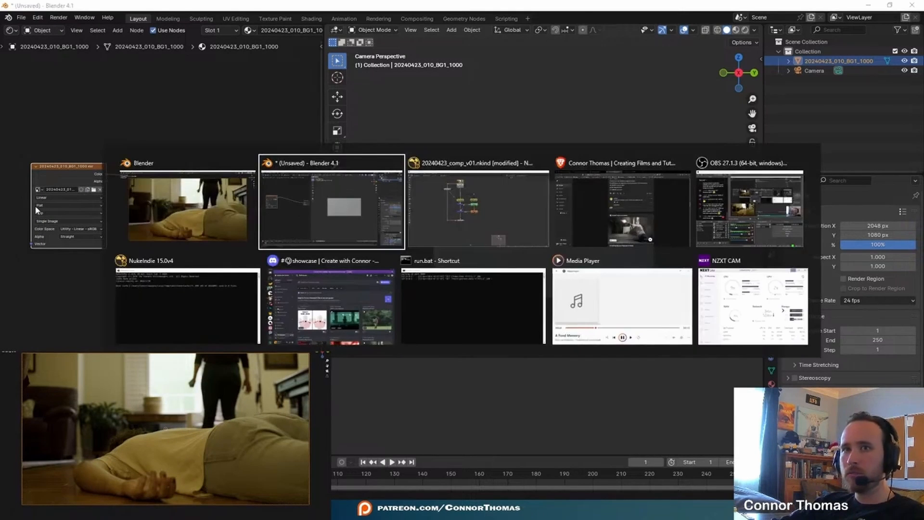
pyautogui.scroll(4, 282, 284)
pyautogui.moveTo(51, 270); pyautogui.dragTo(102, 263, button='middle')
pyautogui.scroll(2, 103, 263)
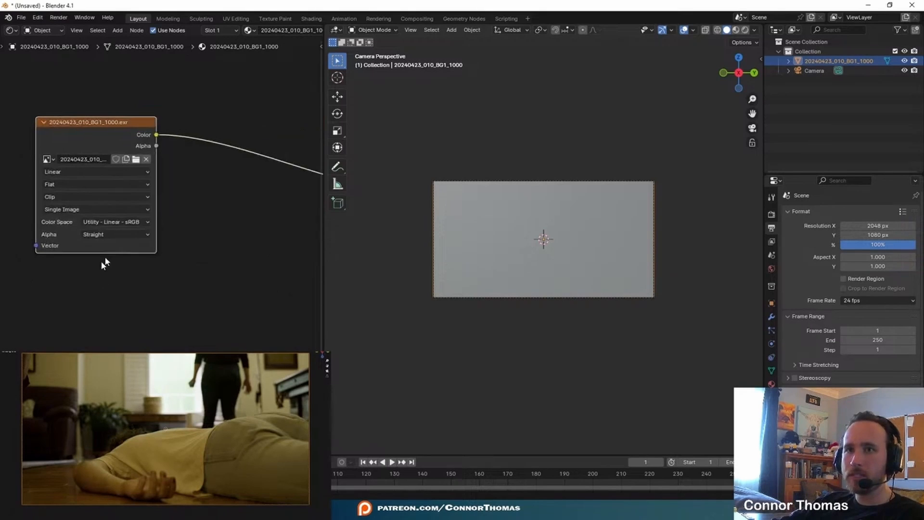
pyautogui.scroll(2, 105, 263)
pyautogui.click(188, 216)
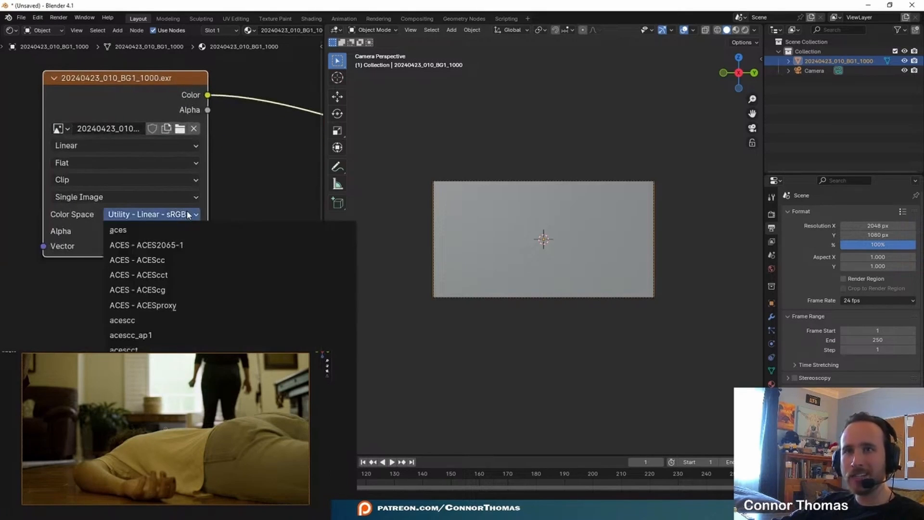
pyautogui.click(207, 290)
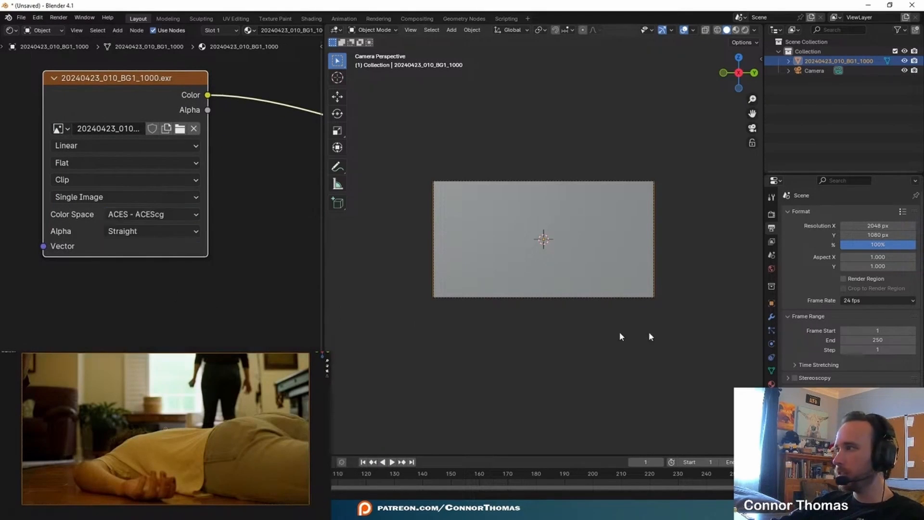
pyautogui.hotkey('alt', 'Tab')
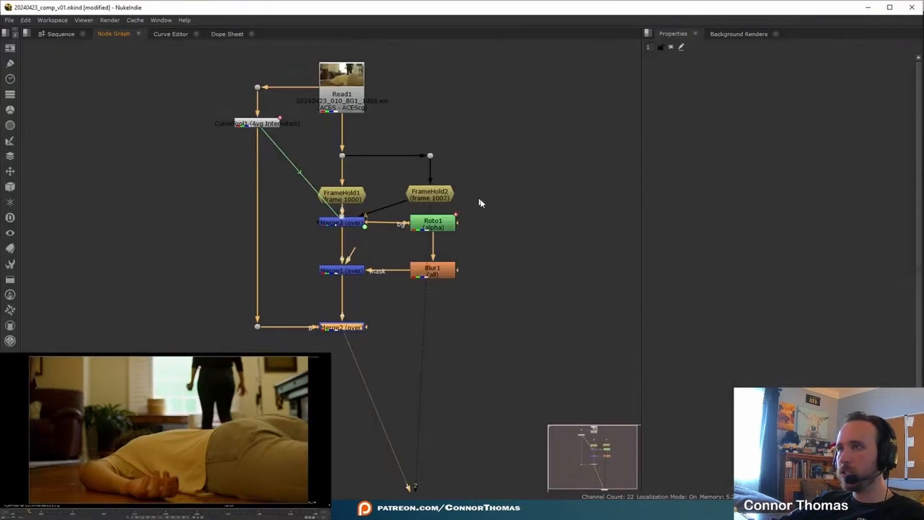
pyautogui.click(869, 7)
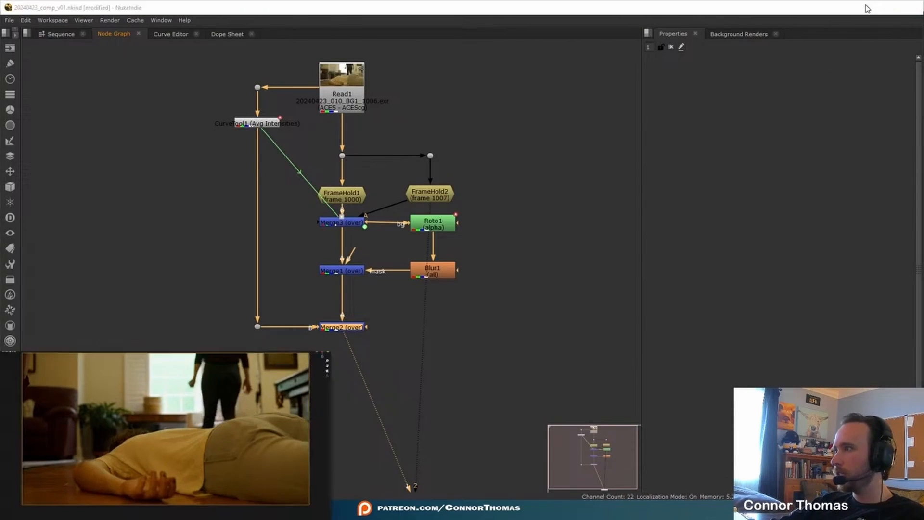
# Move the image plane away from the camera along X and scale it up about 4.75 times to refill the frame.
pyautogui.moveTo(340, 308); pyautogui.dragTo(582, 308, button='middle')
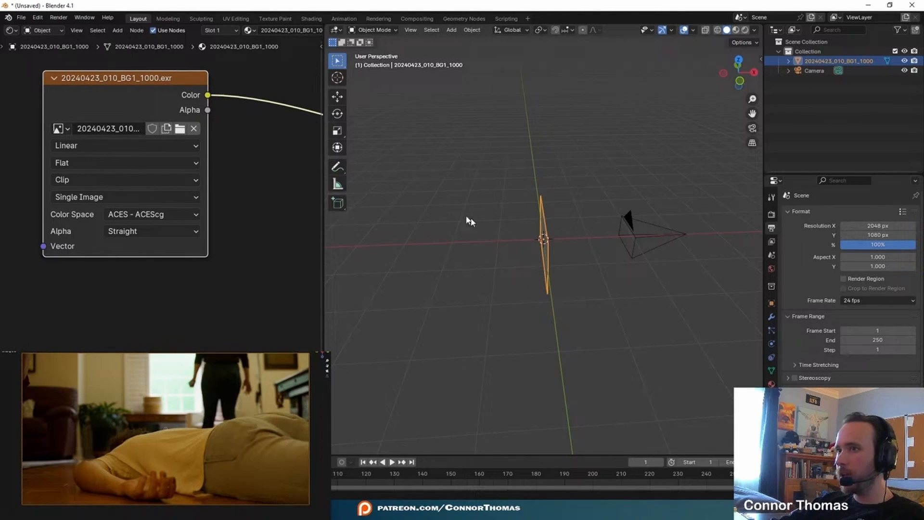
pyautogui.scroll(-6, 545, 282)
pyautogui.moveTo(545, 282); pyautogui.dragTo(551, 304, button='middle')
pyautogui.press('g')
pyautogui.press('x')
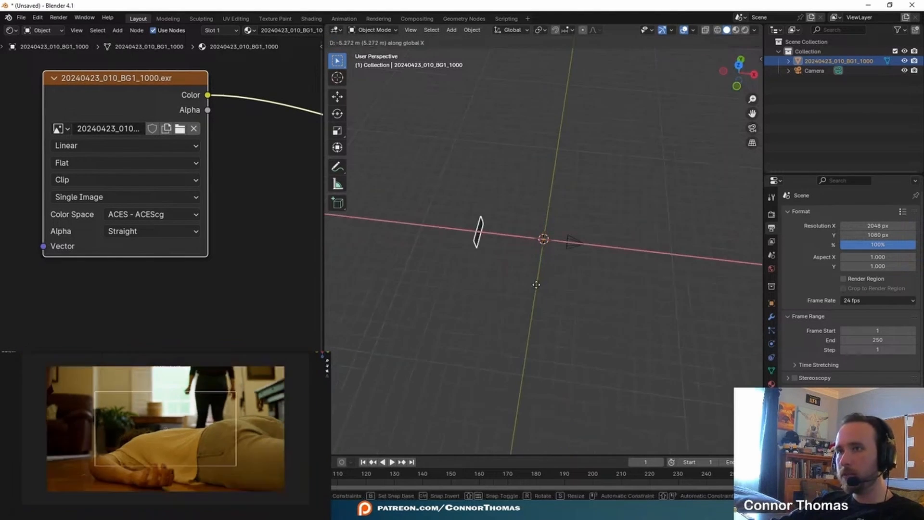
pyautogui.click(458, 262)
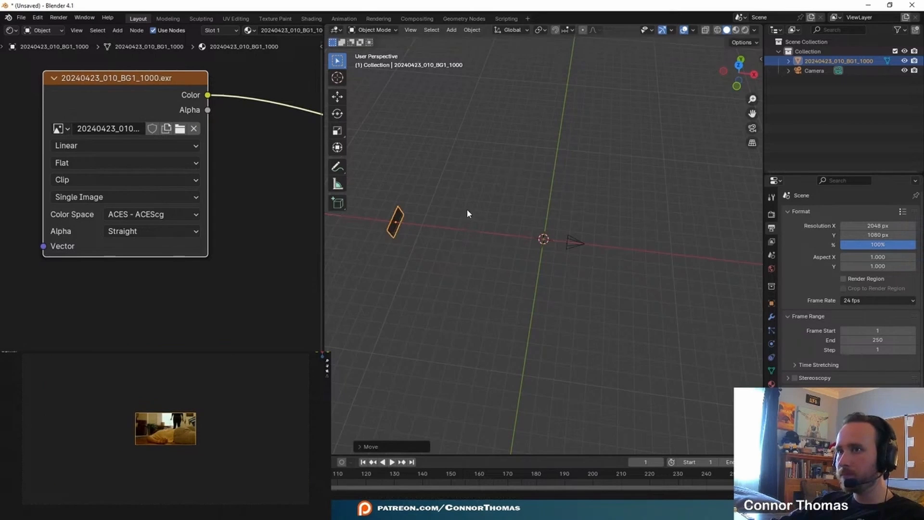
pyautogui.press('s')
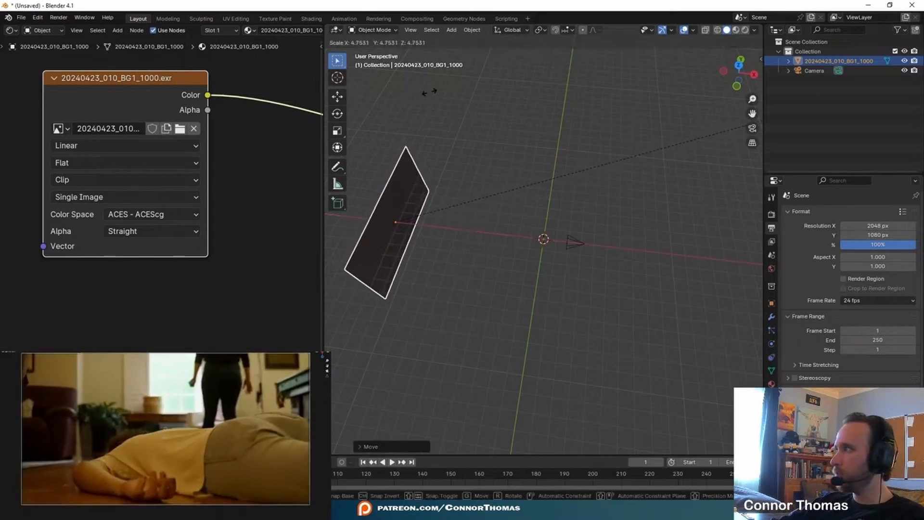
pyautogui.click(431, 92)
pyautogui.moveTo(501, 245); pyautogui.dragTo(477, 248, button='middle')
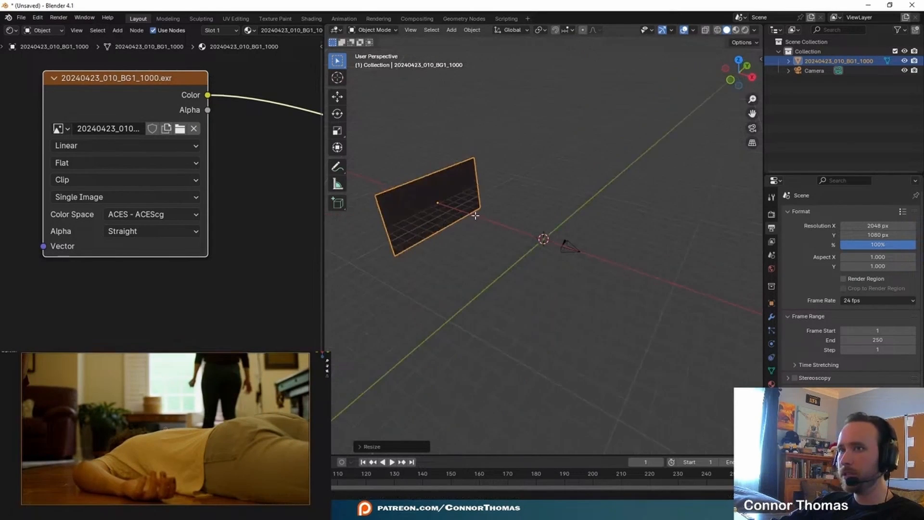
pyautogui.press('Tab')
pyautogui.click(114, 432)
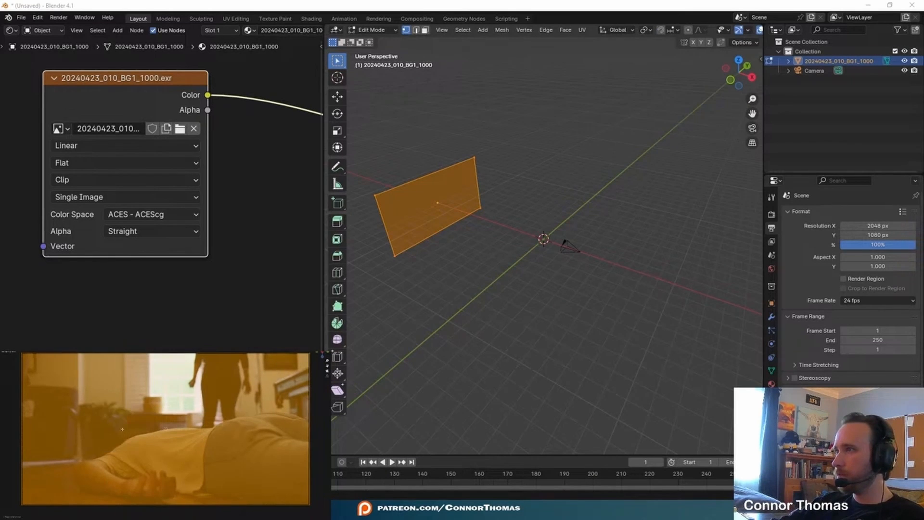
pyautogui.press('Tab')
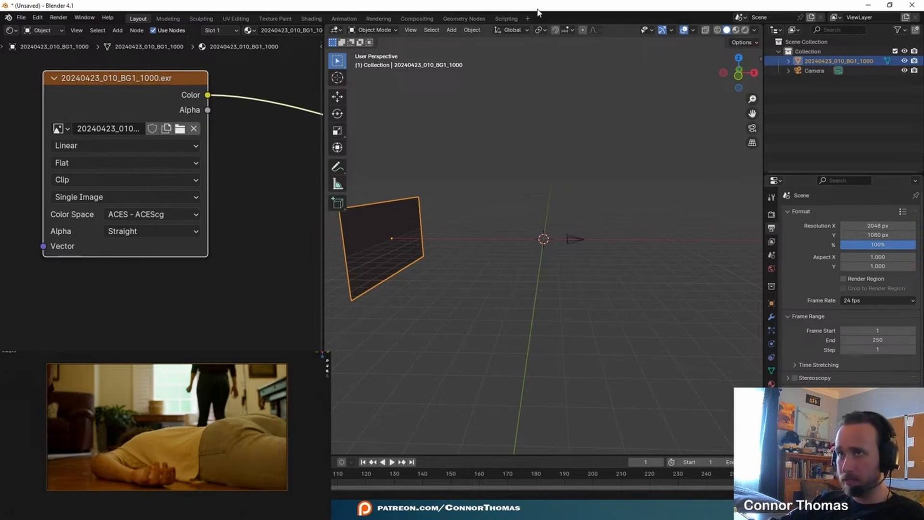
# Add a cube, move it between the camera and the image plane, and resize it.
pyautogui.hotkey('shift', 'a')
pyautogui.moveTo(566, 72)
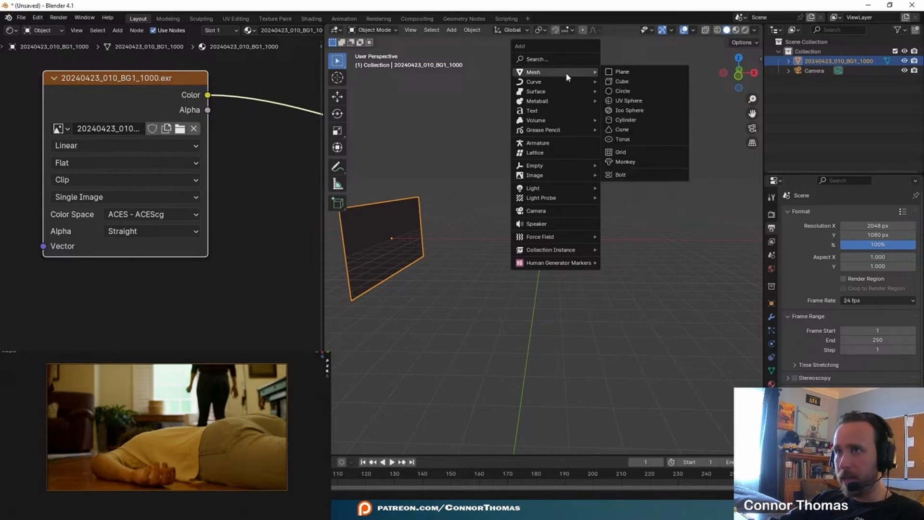
pyautogui.click(627, 82)
pyautogui.moveTo(532, 250); pyautogui.dragTo(465, 263)
pyautogui.moveTo(464, 262); pyautogui.dragTo(495, 251, button='middle')
pyautogui.press('s')
pyautogui.click(498, 262)
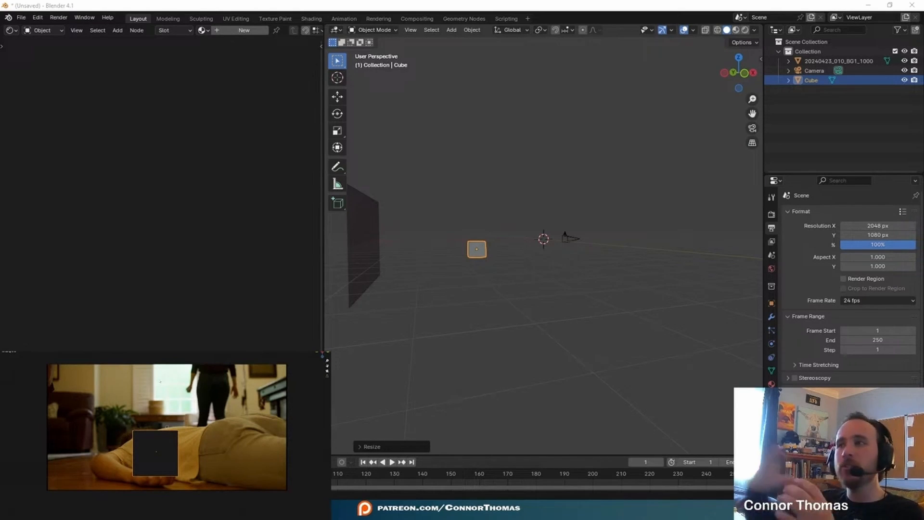
# Light the world background with an Environment Texture using the 20240423_010_BG1_1000.exr plate.
pyautogui.moveTo(655, 287); pyautogui.dragTo(632, 339, button='middle')
pyautogui.click(772, 269)
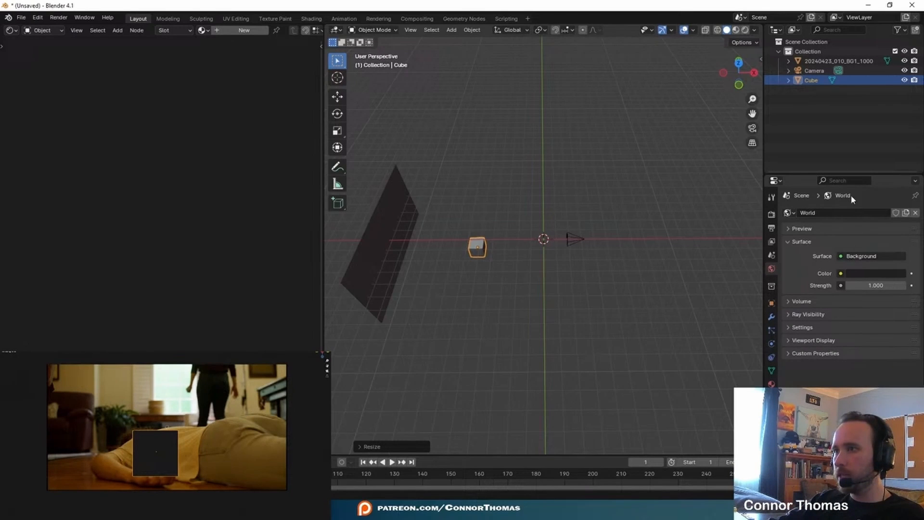
pyautogui.moveTo(830, 173); pyautogui.dragTo(830, 105)
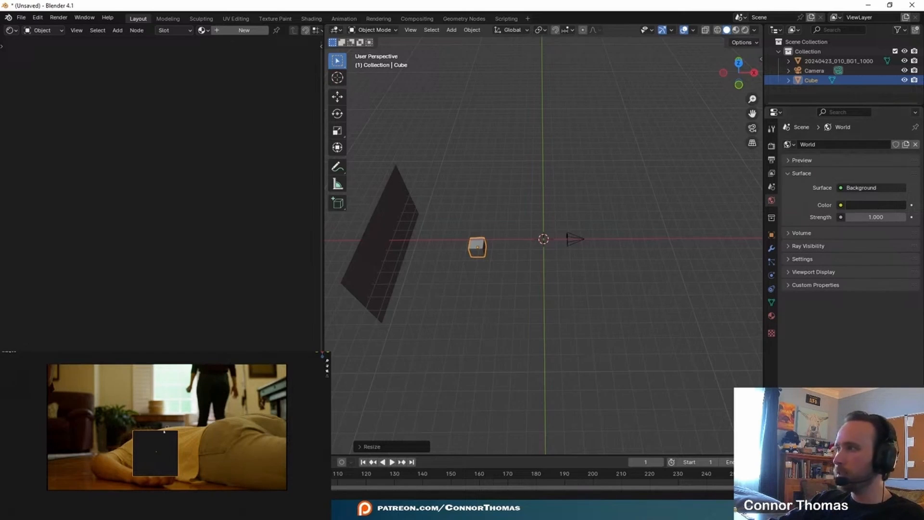
pyautogui.click(841, 205)
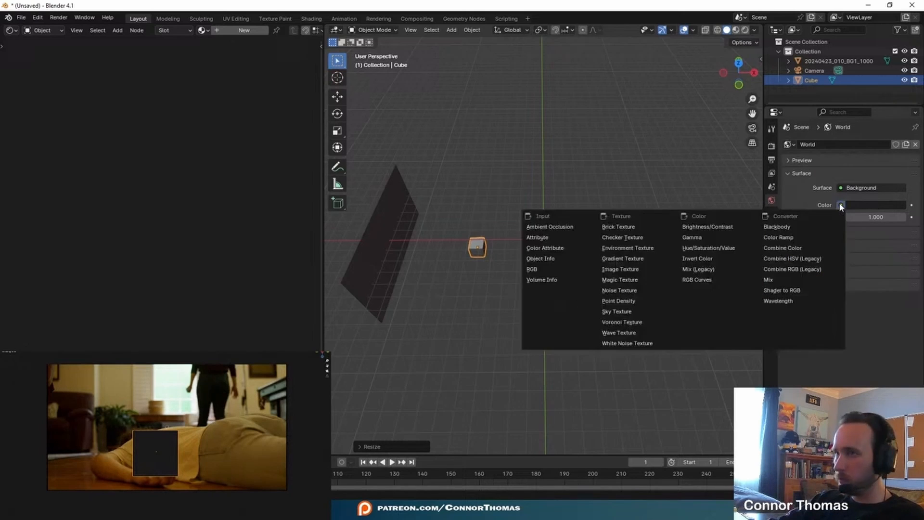
pyautogui.click(641, 249)
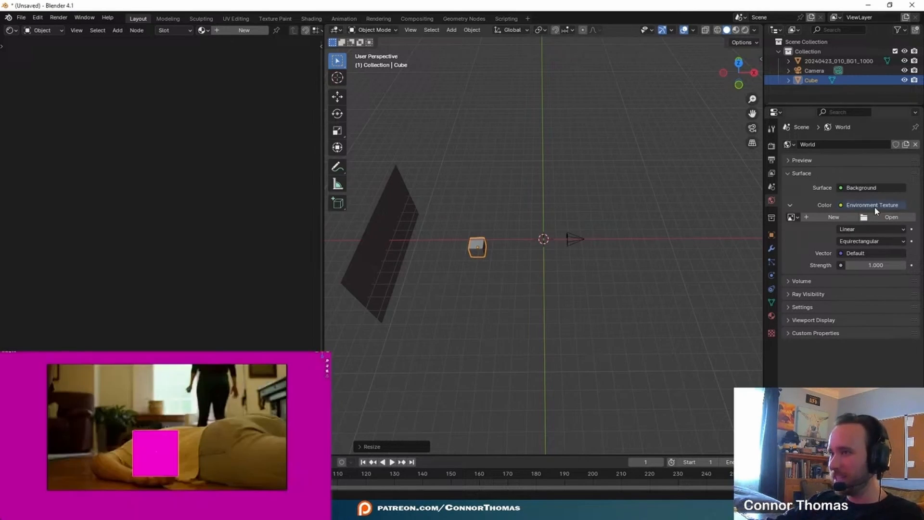
pyautogui.click(792, 217)
pyautogui.click(819, 237)
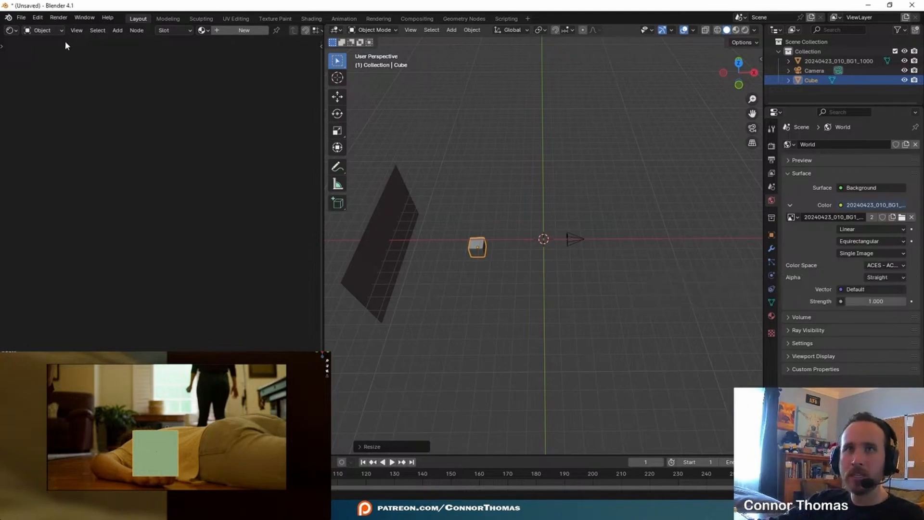
# Switch the Shader Editor to the World nodes, maximize it and frame the whole node tree.
pyautogui.click(10, 32)
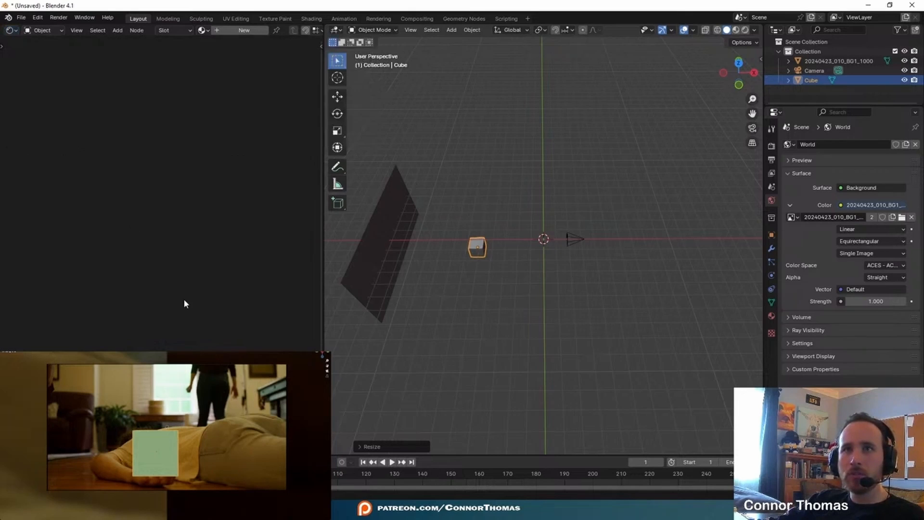
pyautogui.click(45, 33)
pyautogui.click(48, 65)
pyautogui.moveTo(236, 171); pyautogui.dragTo(74, 169, button='middle')
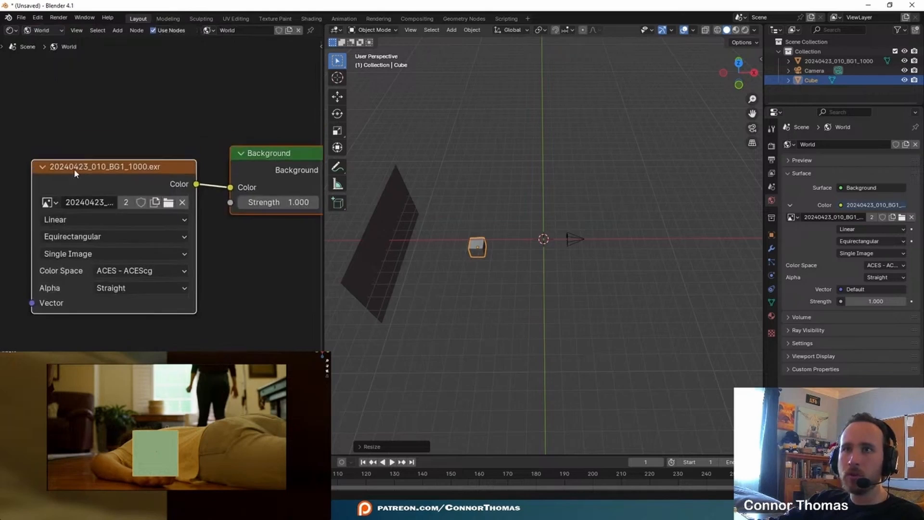
pyautogui.hotkey('ctrl', 'space')
pyautogui.press('Home')
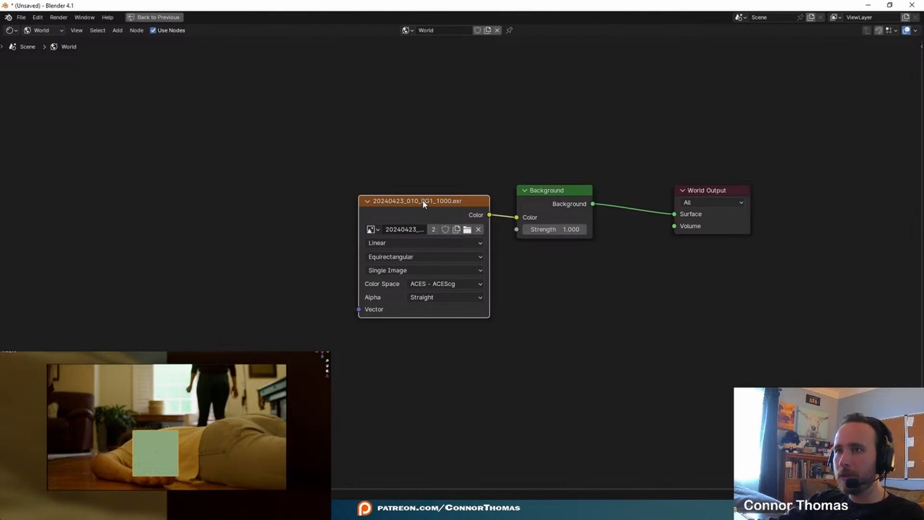
# Add Texture Coordinate and Mapping nodes feeding the environment texture's vector.
pyautogui.hotkey('ctrl', 't')
pyautogui.press('Home')
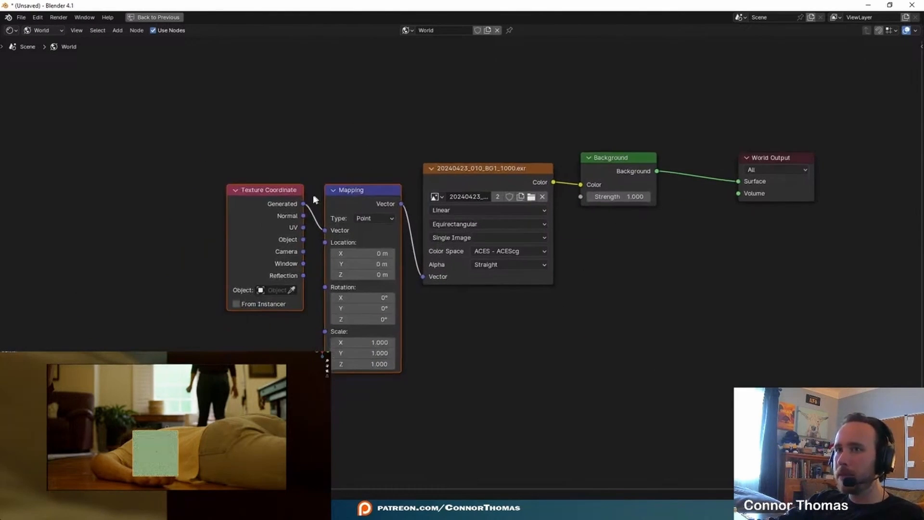
pyautogui.click(617, 392)
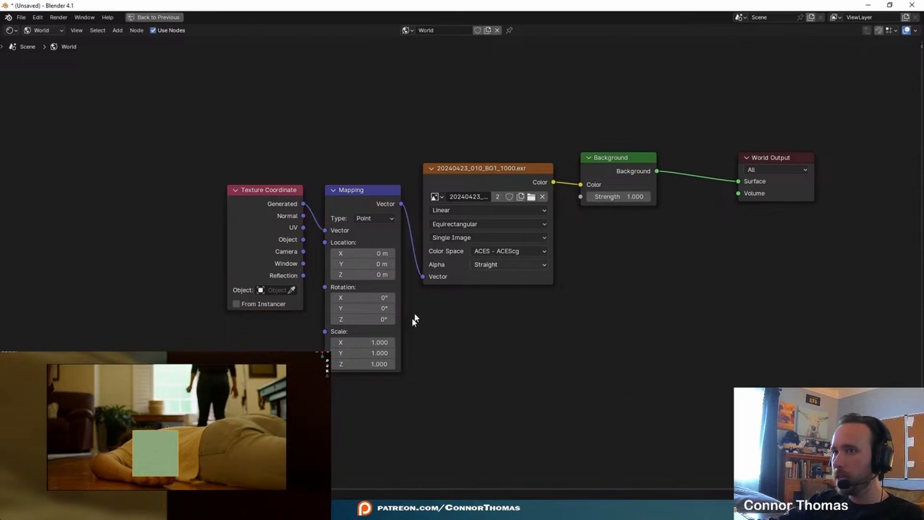
# Add a sphere-shaped helper object at the scene origin in the second window.
pyautogui.click(179, 424)
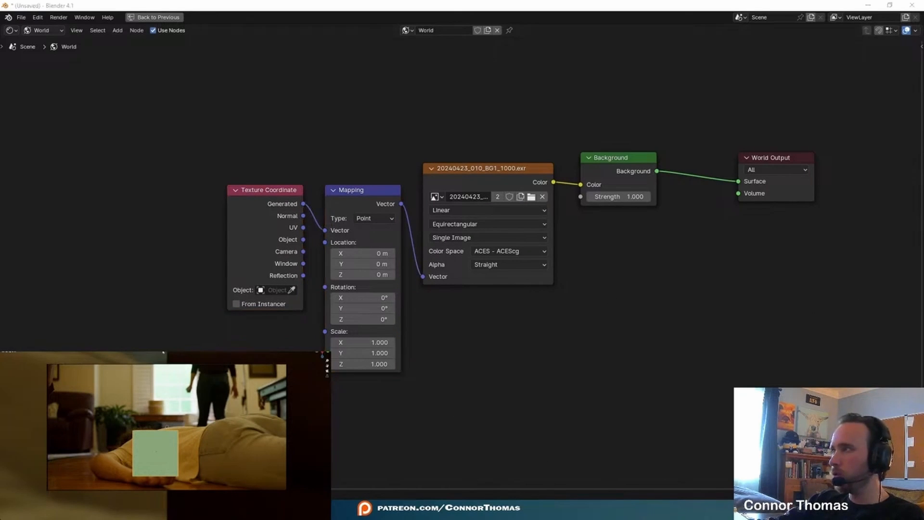
pyautogui.hotkey('shift', 'a')
pyautogui.moveTo(180, 425)
pyautogui.click(207, 439)
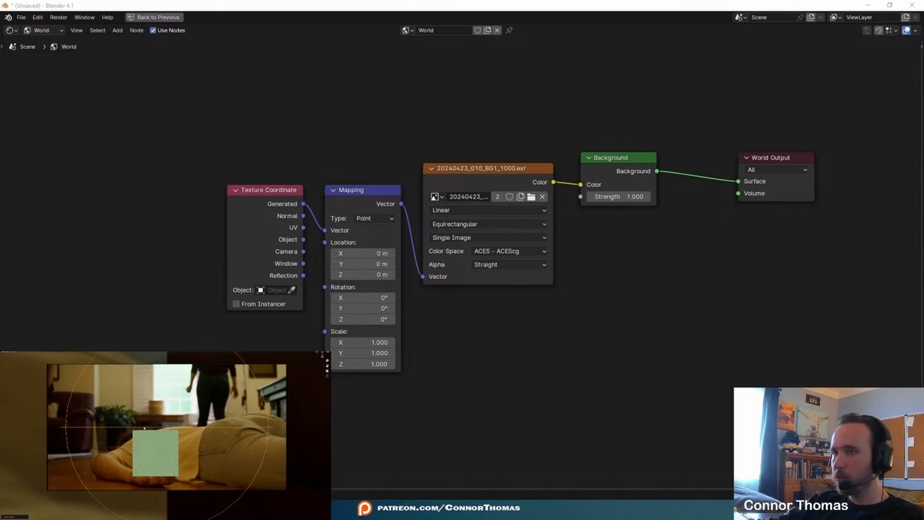
# Set the Mapping node's Z rotation to 180° to turn the environment texture around.
pyautogui.write('1800')
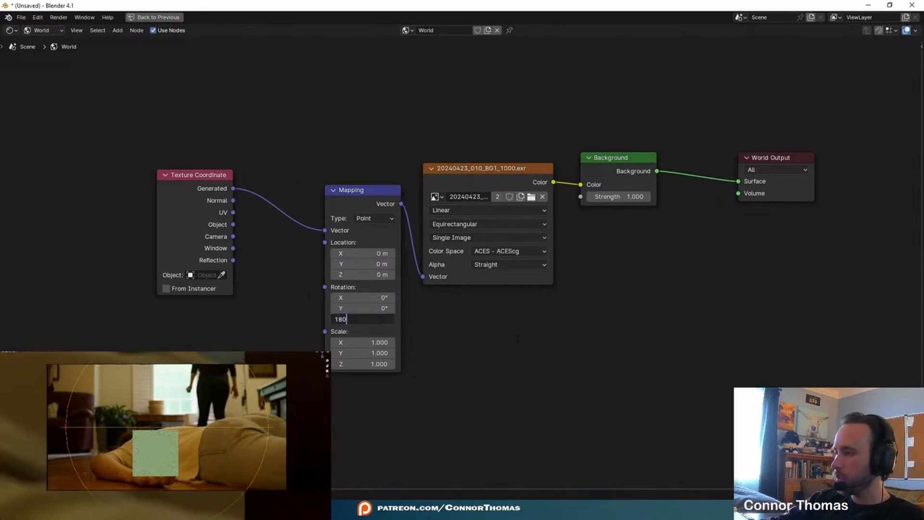
pyautogui.press('Return')
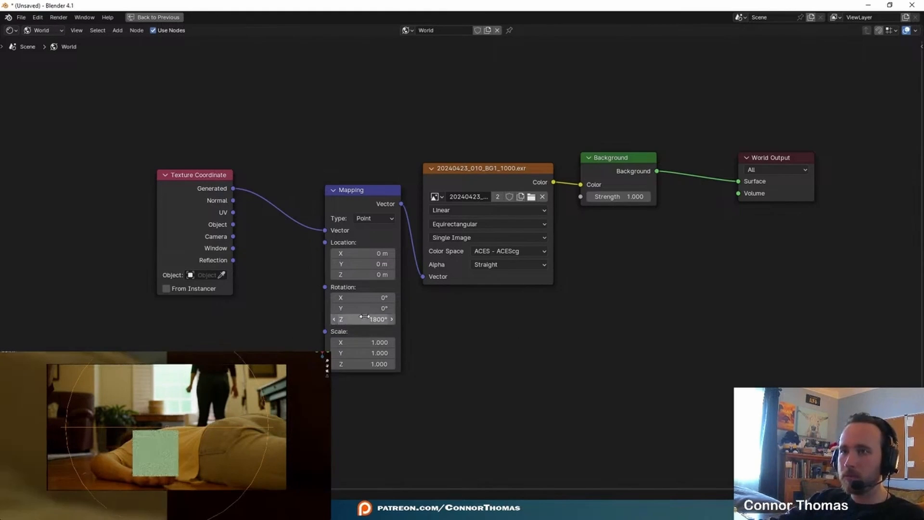
pyautogui.click(366, 318)
pyautogui.write('180')
pyautogui.press('Return')
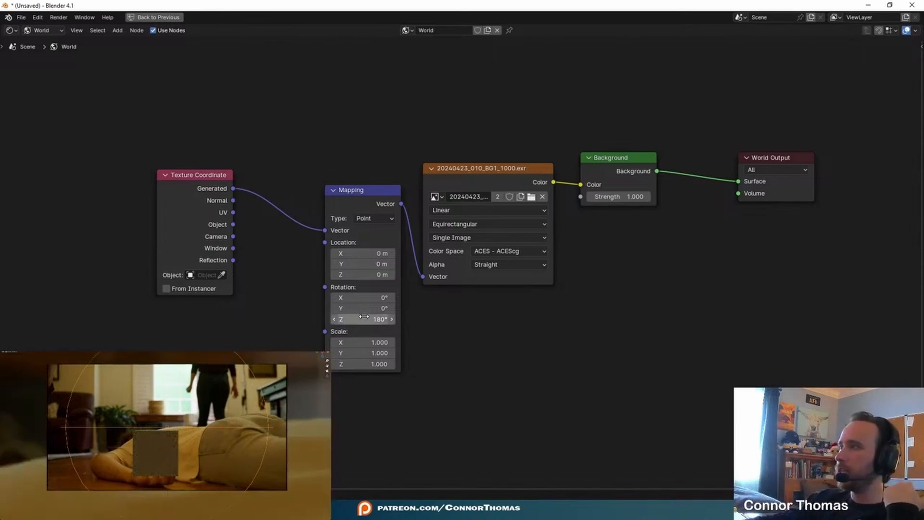
# Delete the cube from the scene shown through the camera in the second window.
pyautogui.moveTo(199, 461); pyautogui.dragTo(231, 424, button='middle')
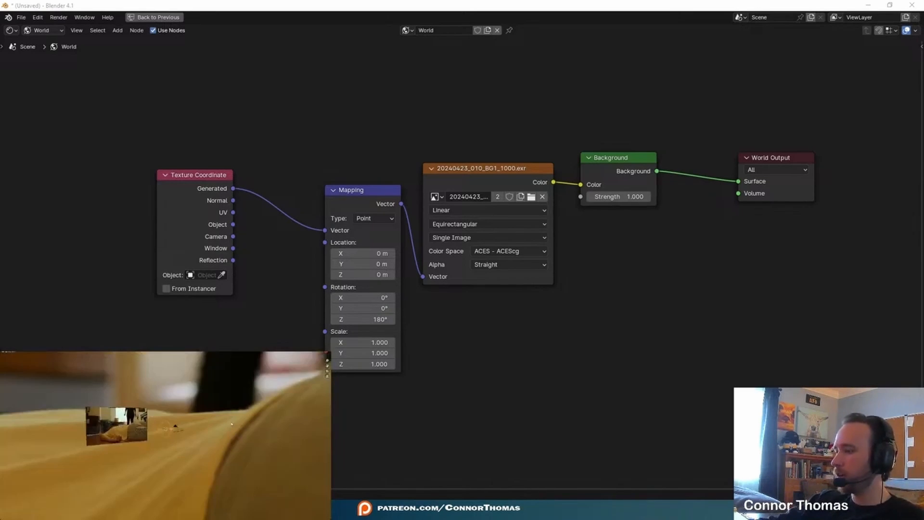
pyautogui.press('KP_0')
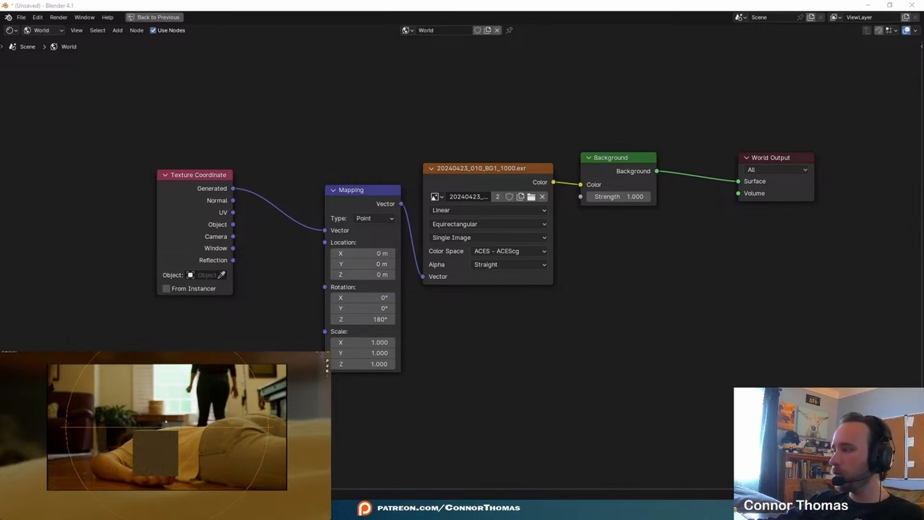
pyautogui.hotkey('shift', 'a')
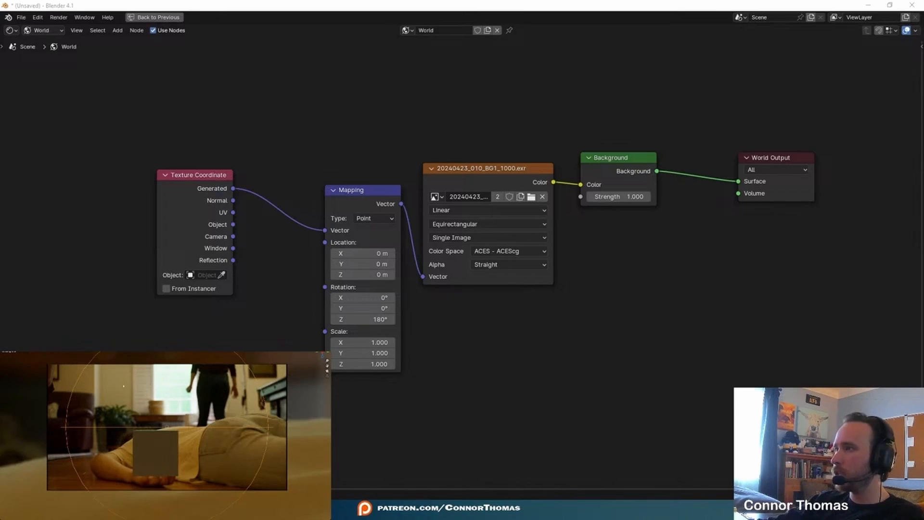
pyautogui.click(172, 458)
pyautogui.press('x')
pyautogui.click(171, 458)
# Add a UV sphere at the scene origin, scale it down, and set a duplicate beside it in the camera view.
pyautogui.hotkey('shift', 'a')
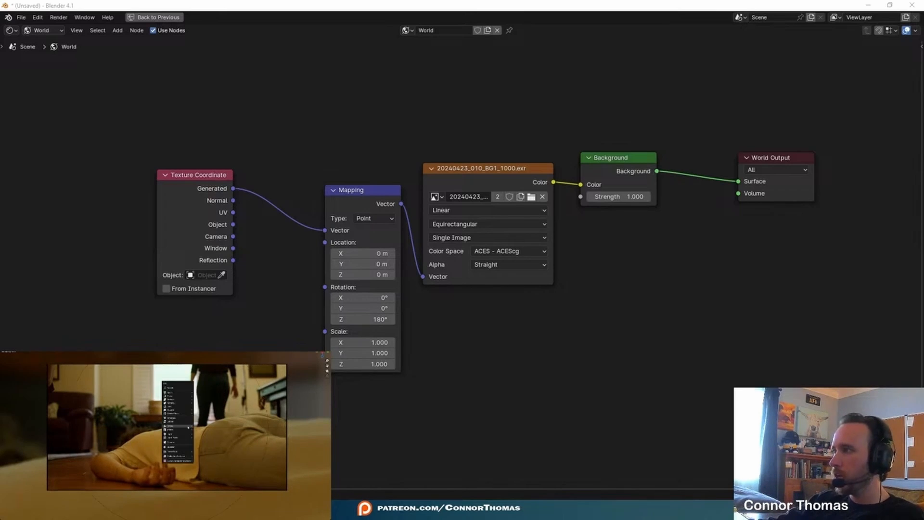
pyautogui.click(204, 403)
pyautogui.press('s')
pyautogui.click(173, 423)
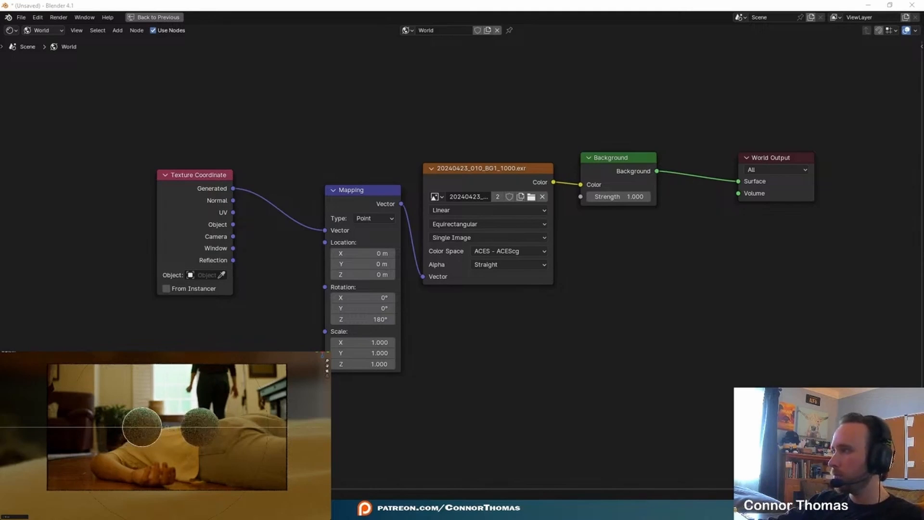
# Give the duplicate sphere a new chrome material with metallic 1.000 and roughness 0.000.
pyautogui.hotkey('ctrl', 'space')
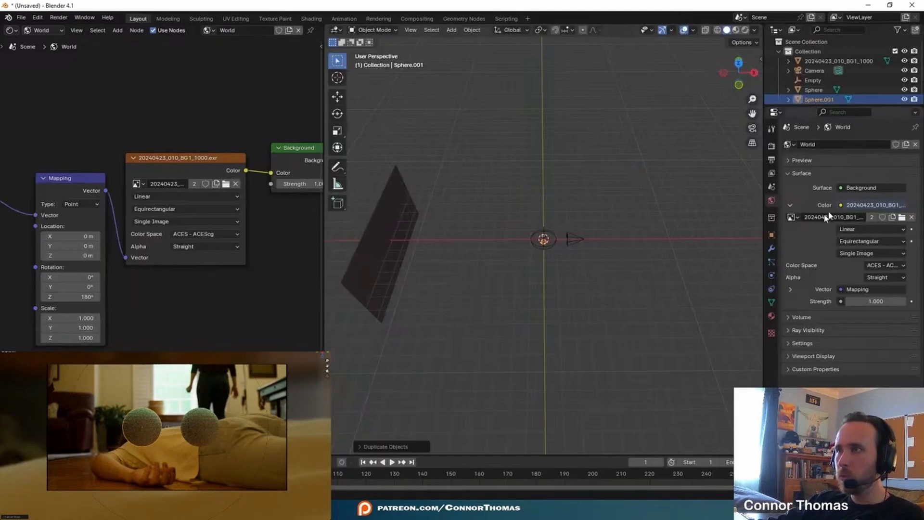
pyautogui.click(772, 316)
pyautogui.click(861, 185)
pyautogui.click(876, 259)
pyautogui.write('1')
pyautogui.press('Return')
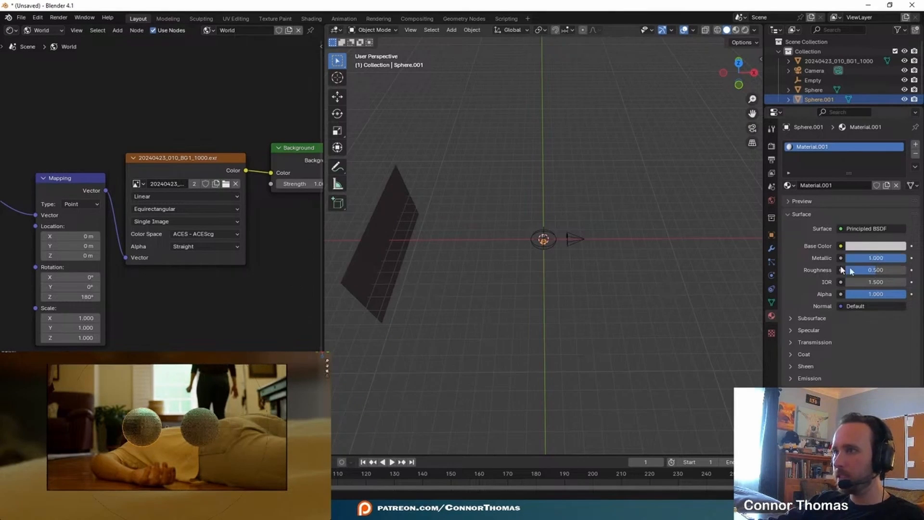
pyautogui.moveTo(881, 259); pyautogui.dragTo(840, 270)
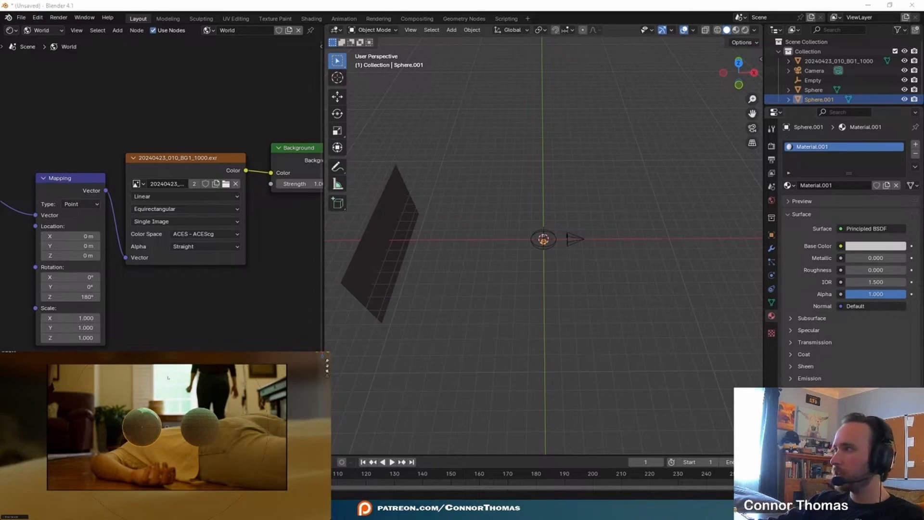
pyautogui.moveTo(878, 258); pyautogui.dragTo(907, 257)
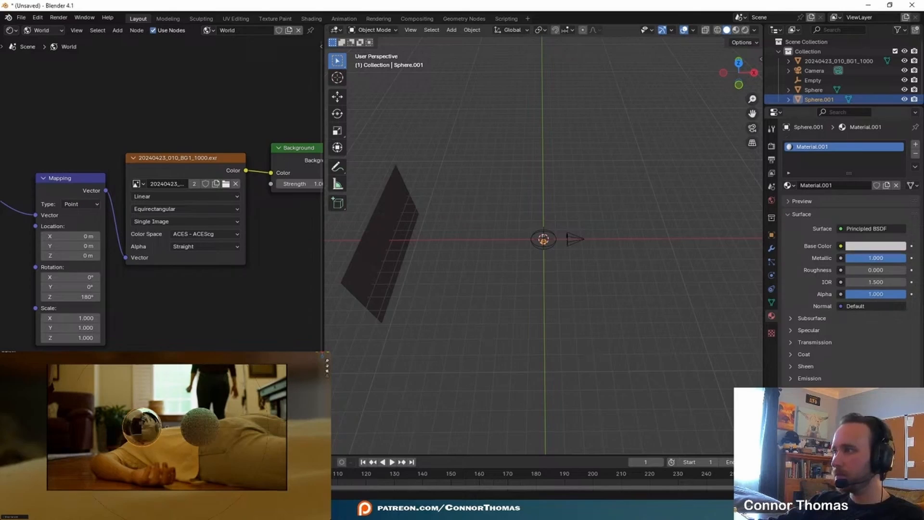
# Play the timeline to check the spheres against the plate, and return to the start frame.
pyautogui.press('space')
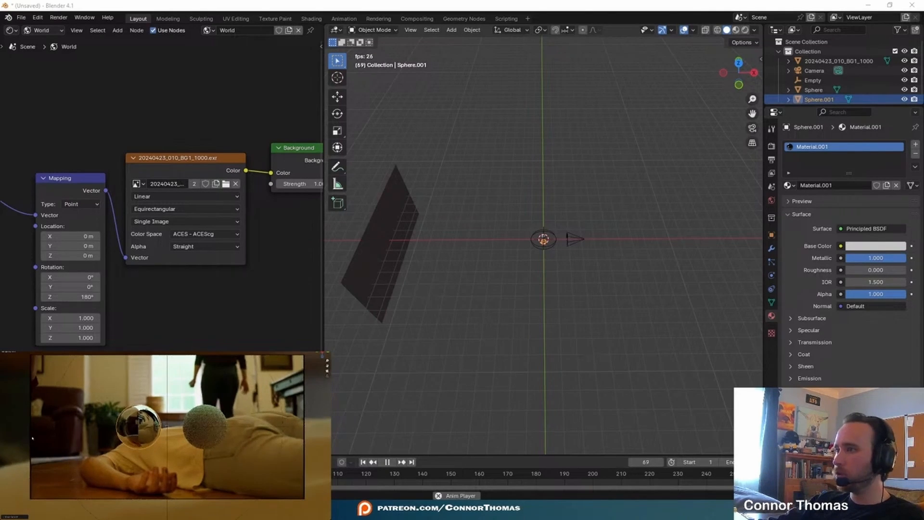
pyautogui.press('space')
pyautogui.hotkey('shift', 'Left')
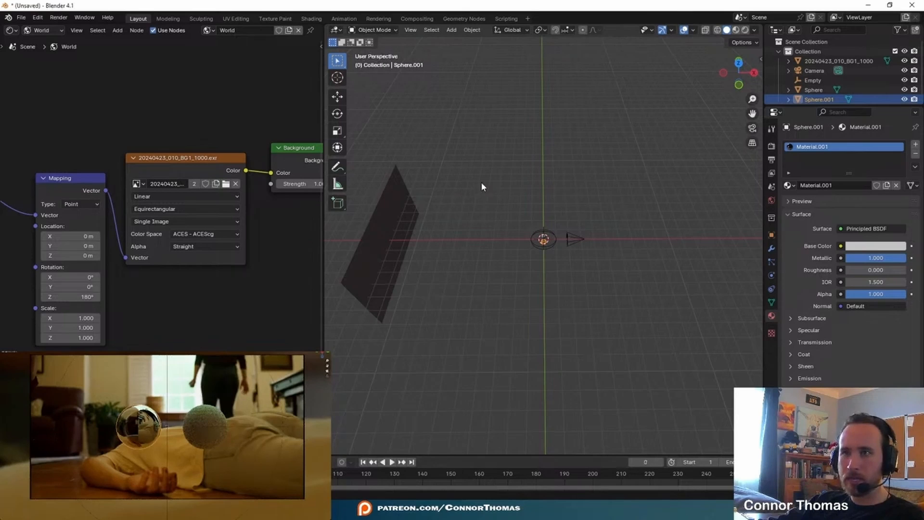
# Raise the camera's passepartout to full opacity so the area outside the frame is blacked out.
pyautogui.click(570, 239)
pyautogui.click(813, 307)
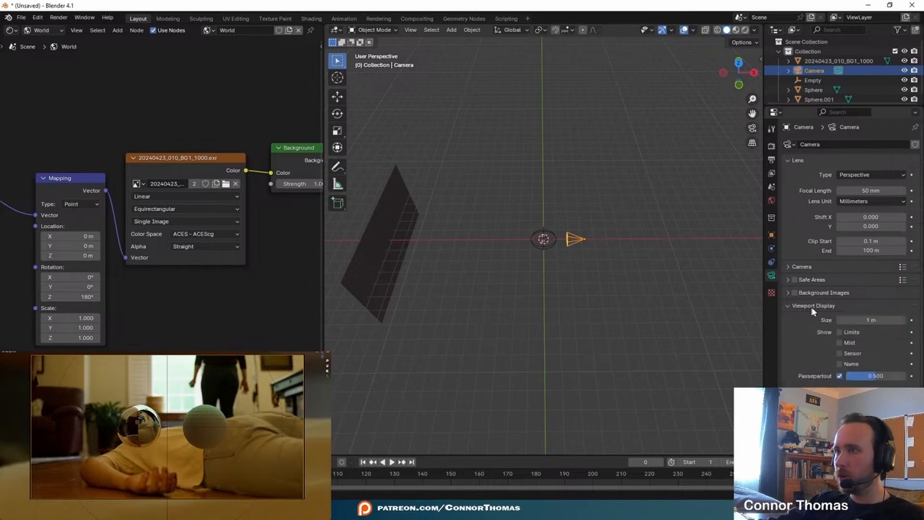
pyautogui.scroll(-1, 867, 327)
pyautogui.moveTo(888, 356); pyautogui.dragTo(919, 356)
pyautogui.click(788, 283)
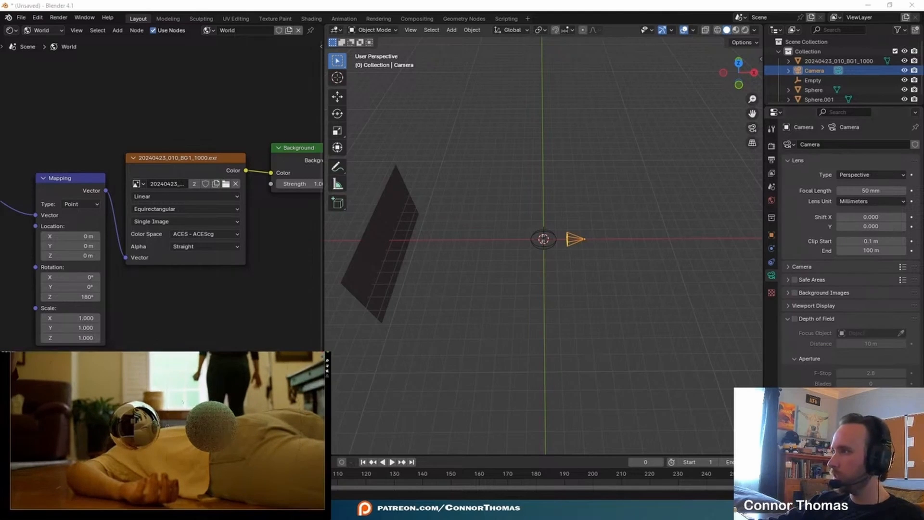
# Add an area light, rotate it to face the spheres, and move it back and up towards the image plane.
pyautogui.moveTo(530, 309); pyautogui.dragTo(569, 341, button='middle')
pyautogui.hotkey('shift', 'a')
pyautogui.moveTo(570, 341)
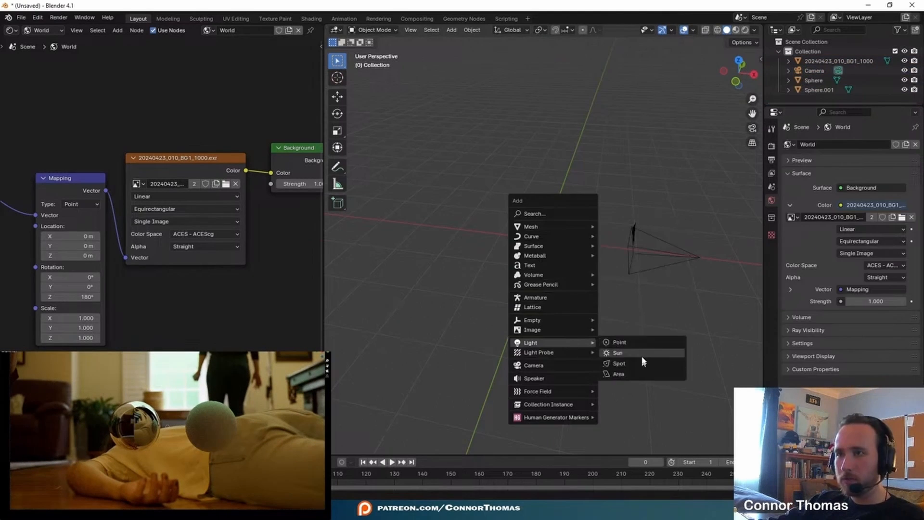
pyautogui.click(653, 373)
pyautogui.keyDown('shift'); pyautogui.moveTo(592, 299); pyautogui.dragTo(633, 311); pyautogui.keyUp('shift')
pyautogui.press('r')
pyautogui.rightClick(630, 311)
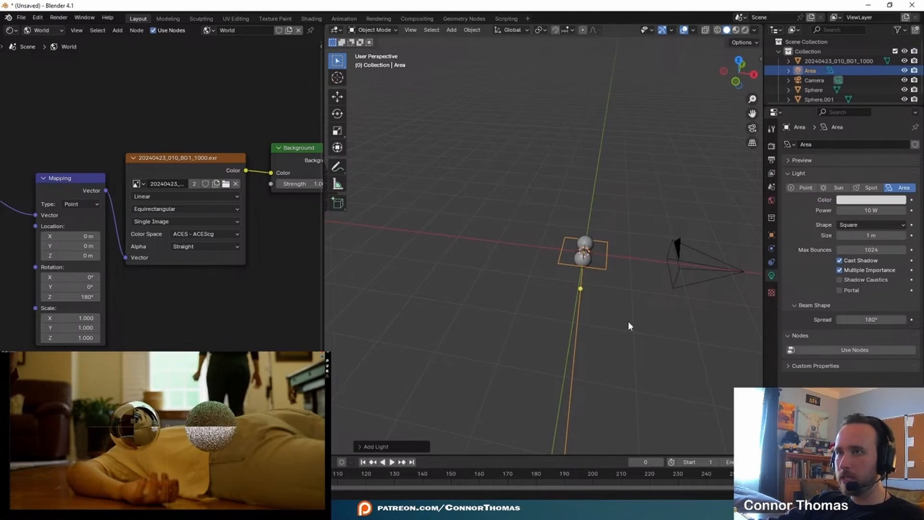
pyautogui.press('r')
pyautogui.click(635, 191)
pyautogui.press('g')
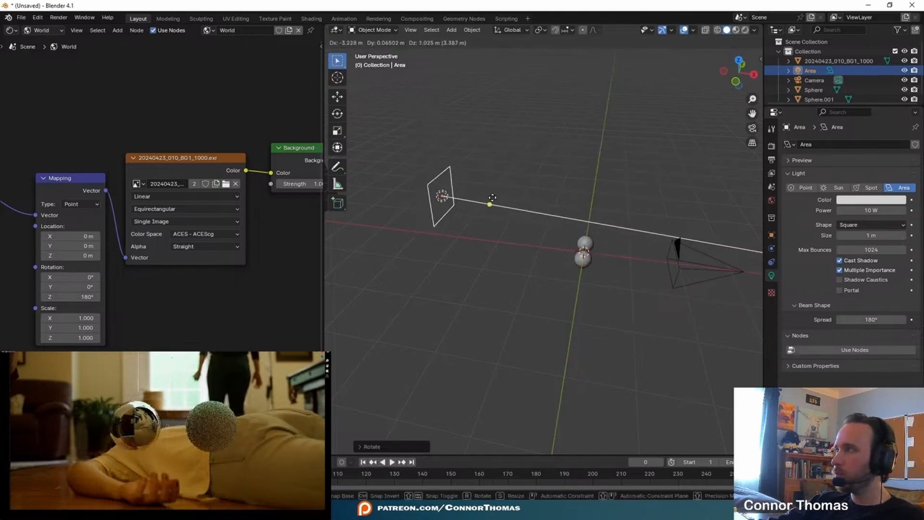
pyautogui.click(470, 192)
# Adjust the area light's power and sample its color from the bright window in the plate.
pyautogui.moveTo(869, 210); pyautogui.dragTo(886, 210)
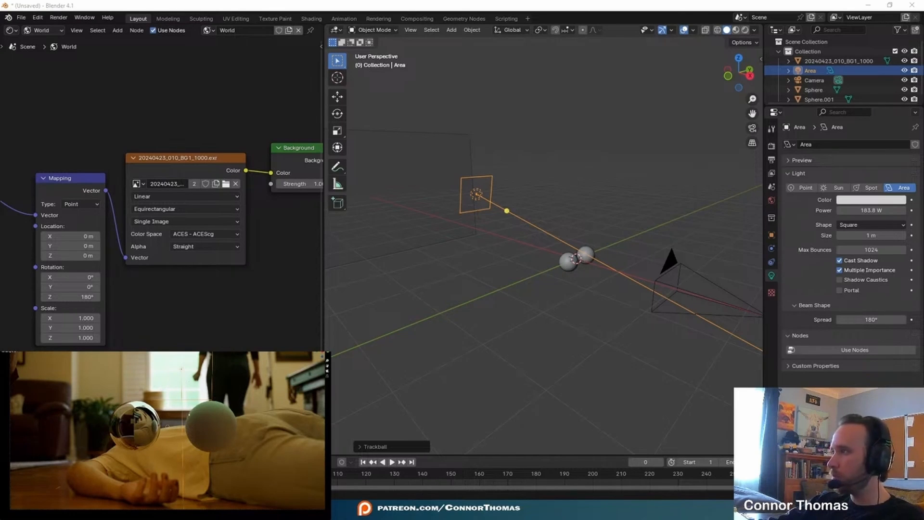
pyautogui.click(870, 199)
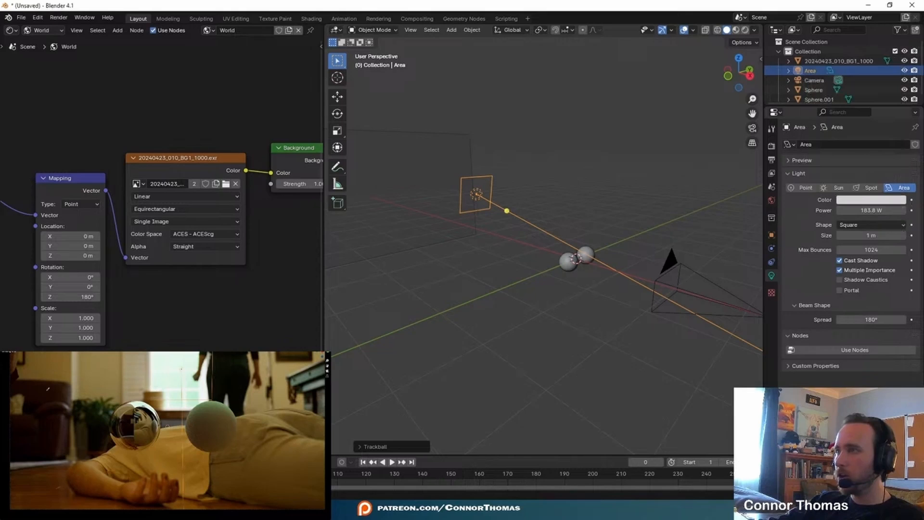
pyautogui.click(163, 376)
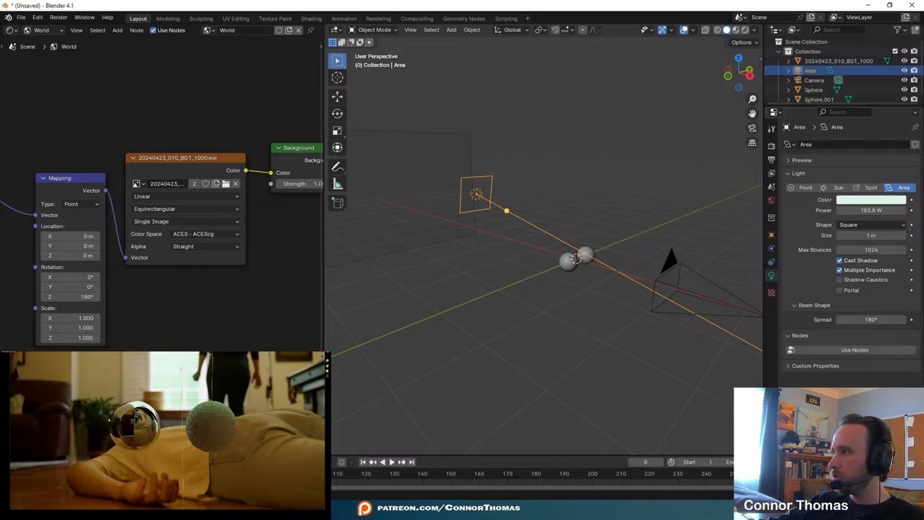
pyautogui.moveTo(872, 210); pyautogui.dragTo(845, 211)
# Add a plane, lower it about 0.62 m along Z beneath the spheres, and scale it up roughly three times.
pyautogui.moveTo(571, 270); pyautogui.dragTo(567, 240, button='middle')
pyautogui.hotkey('shift', 'a')
pyautogui.moveTo(524, 123)
pyautogui.click(618, 124)
pyautogui.press('g')
pyautogui.press('z')
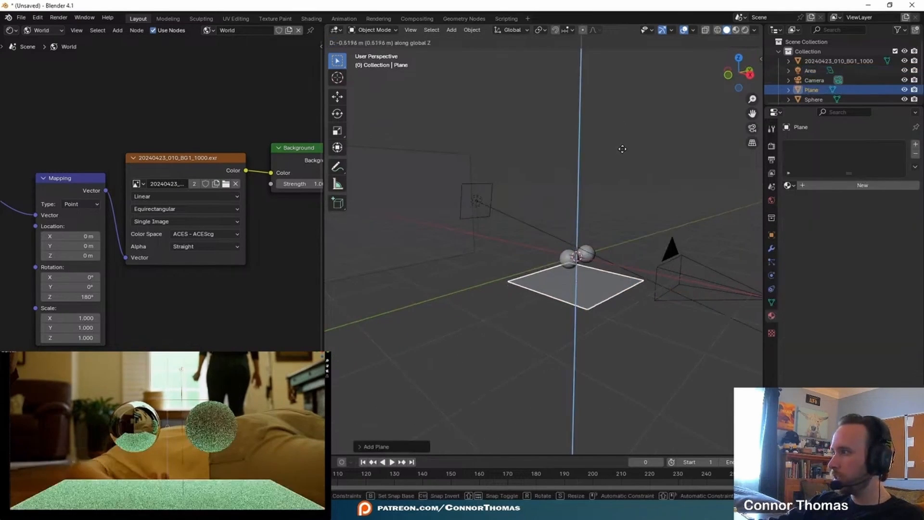
pyautogui.click(622, 148)
pyautogui.moveTo(623, 149); pyautogui.dragTo(597, 241, button='middle')
pyautogui.press('s')
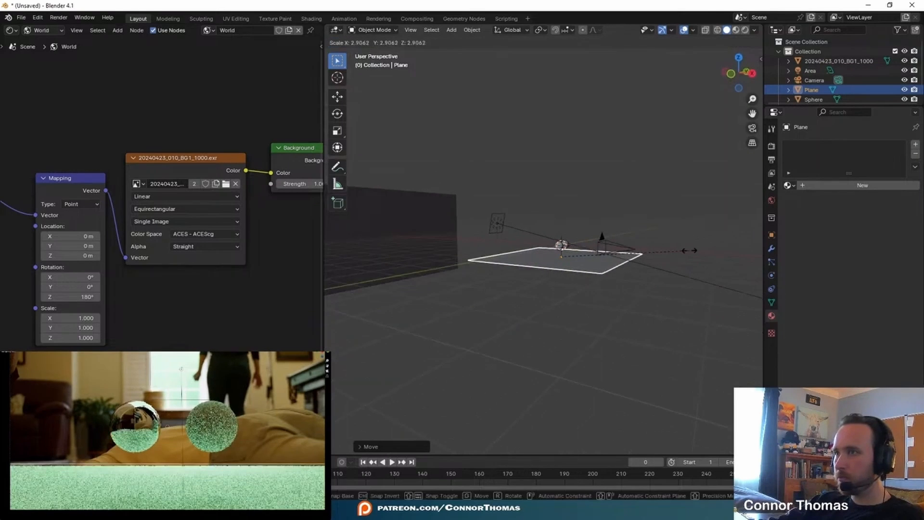
pyautogui.click(698, 260)
# Hide the plane and give it a material named floor with its base color sampled from the wooden floor in the plate.
pyautogui.click(905, 90)
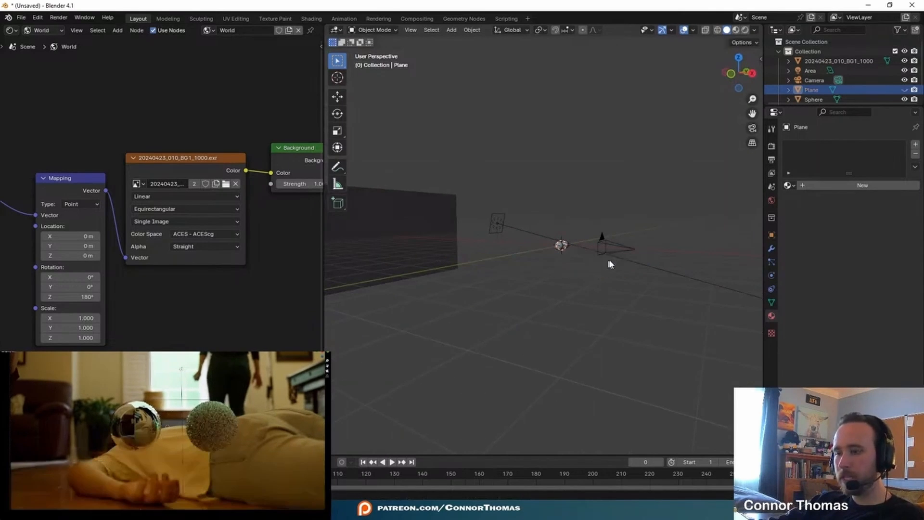
pyautogui.click(812, 186)
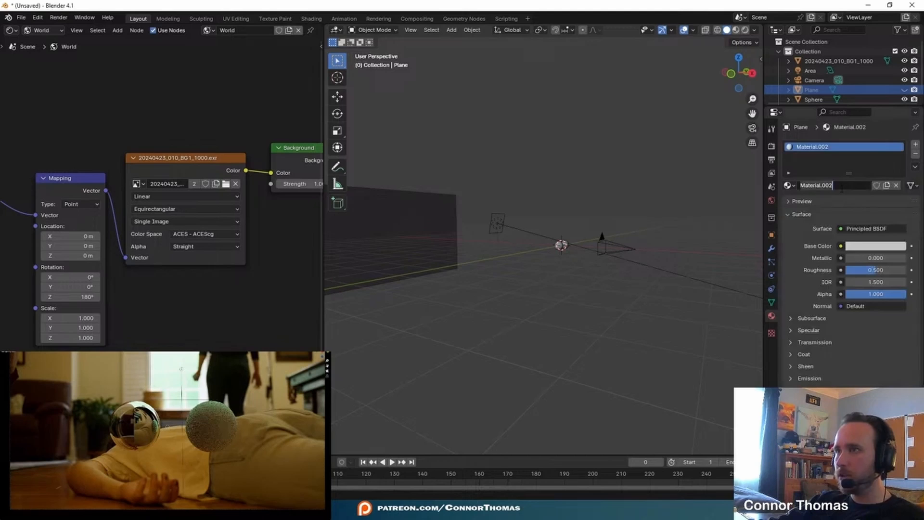
pyautogui.doubleClick(842, 187)
pyautogui.write('floor')
pyautogui.press('Return')
pyautogui.click(875, 246)
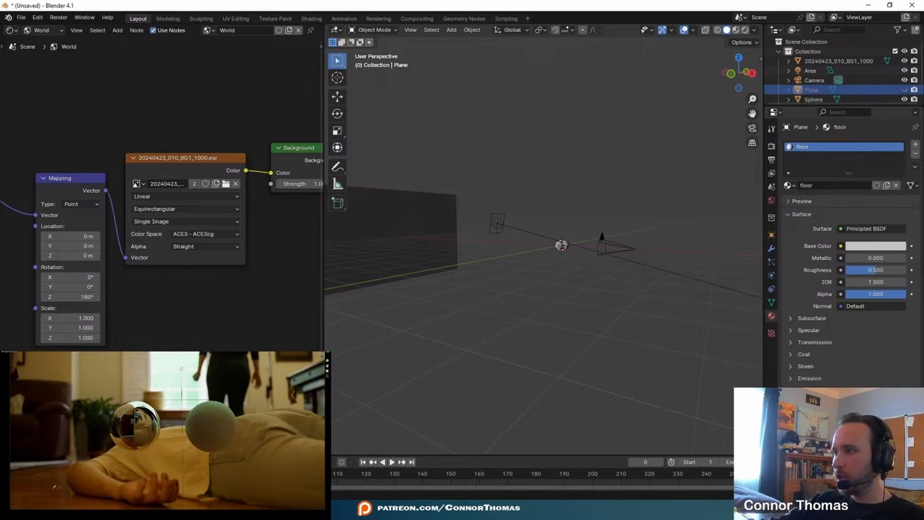
pyautogui.click(40, 484)
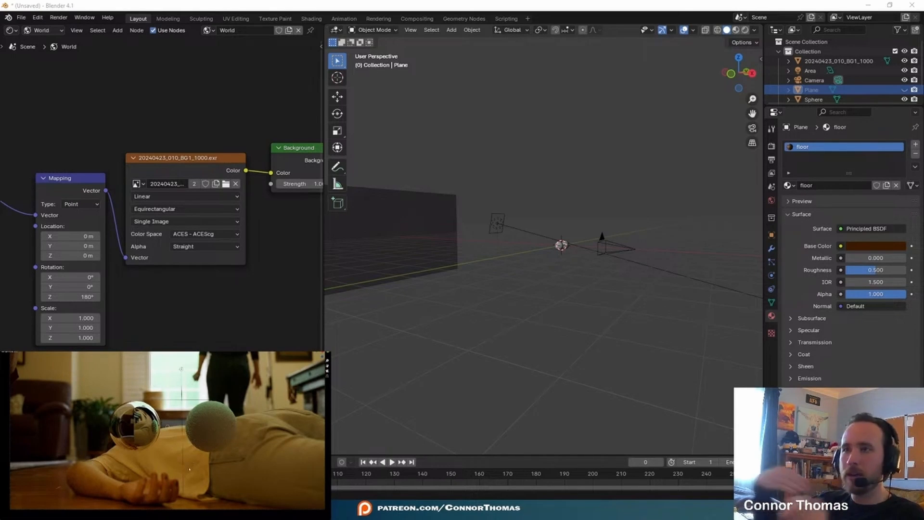
# Unhide the floor plane and raise its material's roughness to 0.787.
pyautogui.hotkey('alt', 'h')
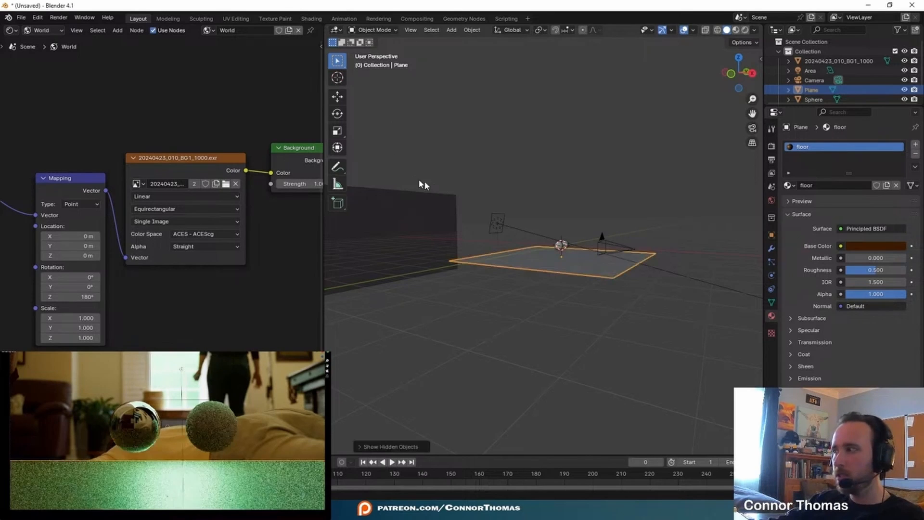
pyautogui.press('a')
pyautogui.press('a')
pyautogui.moveTo(605, 242); pyautogui.dragTo(612, 263, button='middle')
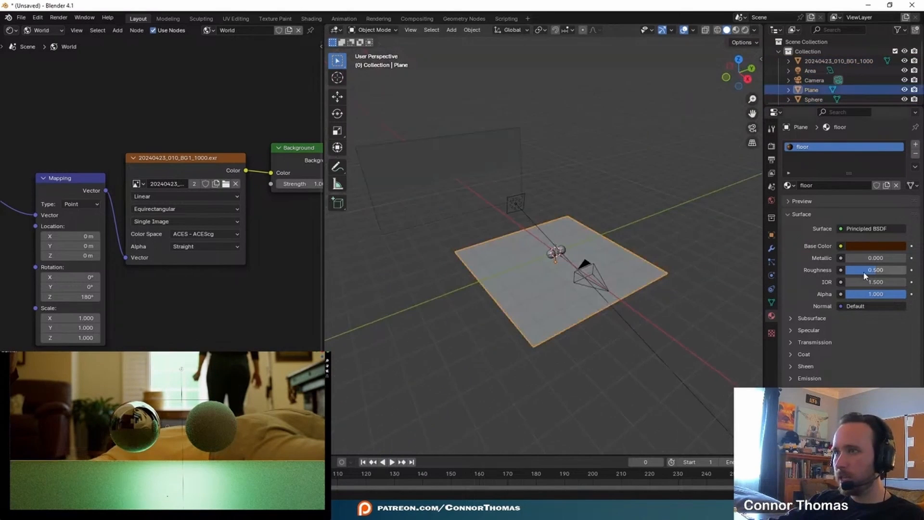
pyautogui.moveTo(872, 272); pyautogui.dragTo(891, 273)
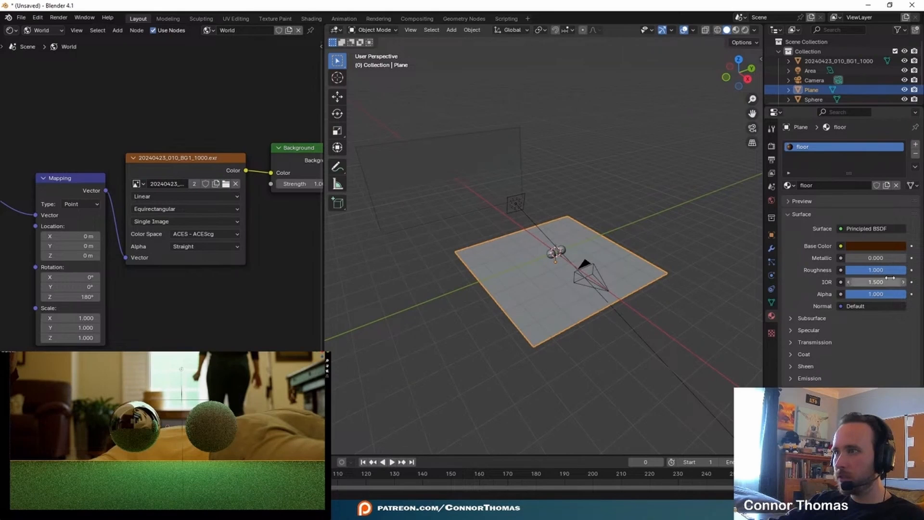
# Delete the area light and return the second window to the camera view.
pyautogui.click(515, 202)
pyautogui.press('x')
pyautogui.click(514, 199)
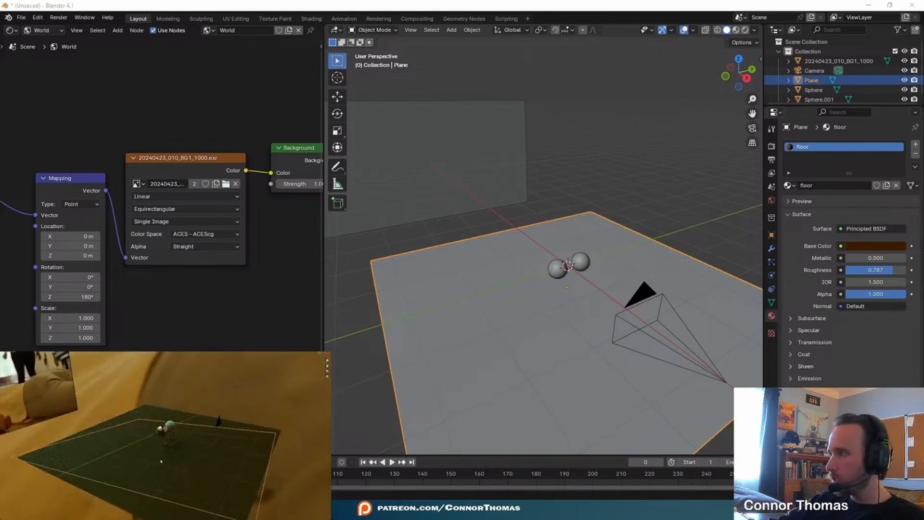
pyautogui.press('KP_0')
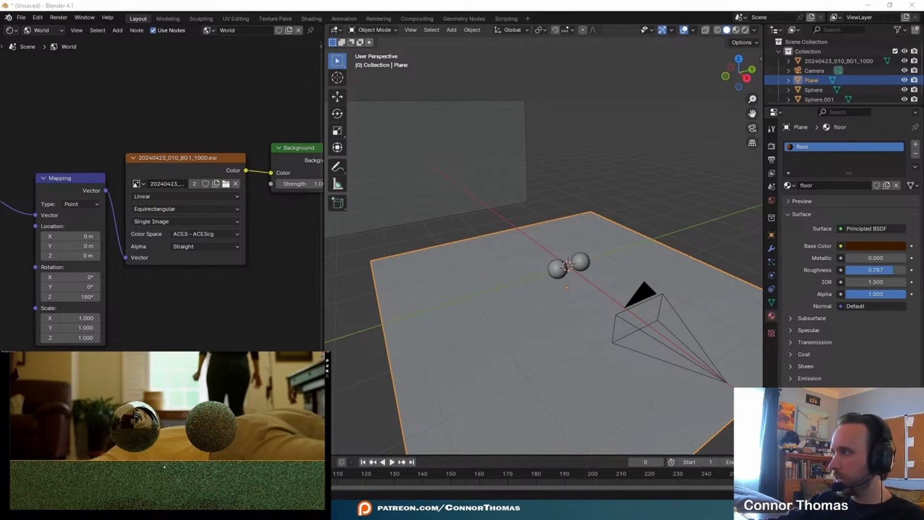
pyautogui.moveTo(573, 242); pyautogui.dragTo(568, 260, button='middle')
pyautogui.keyDown('shift'); pyautogui.moveTo(538, 209); pyautogui.dragTo(529, 185, button='middle'); pyautogui.keyUp('shift')
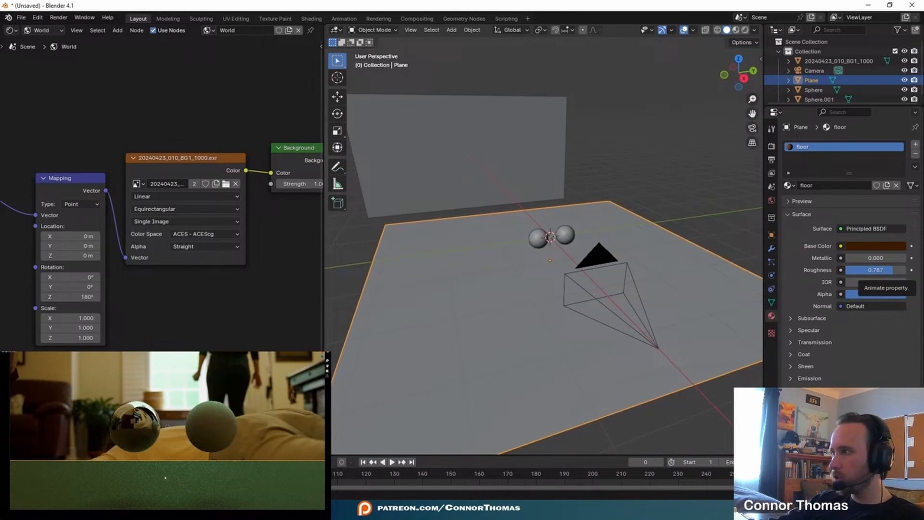
pyautogui.press('a')
pyautogui.press('a')
pyautogui.click(138, 487)
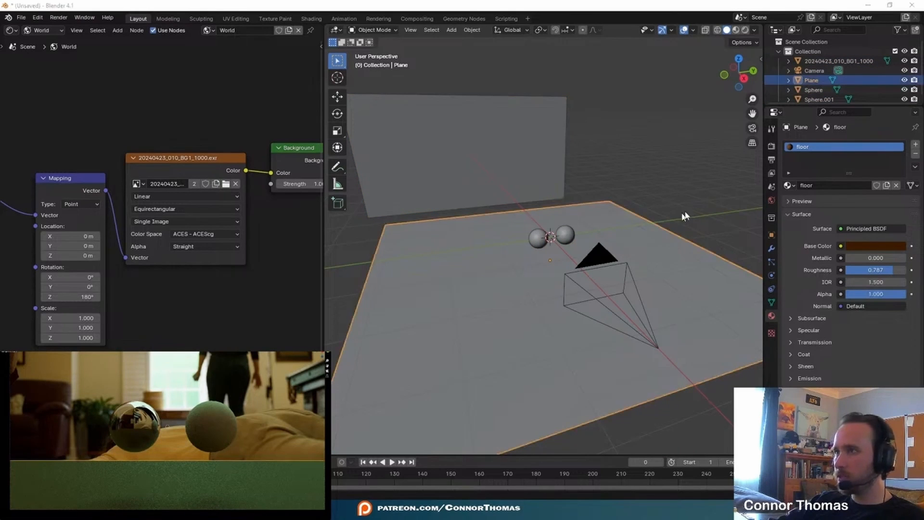
# Create a new collection under the Scene Collection and name it LIGHTING.
pyautogui.moveTo(797, 103); pyautogui.dragTo(813, 242)
pyautogui.rightClick(813, 166)
pyautogui.click(809, 165)
pyautogui.doubleClick(824, 109)
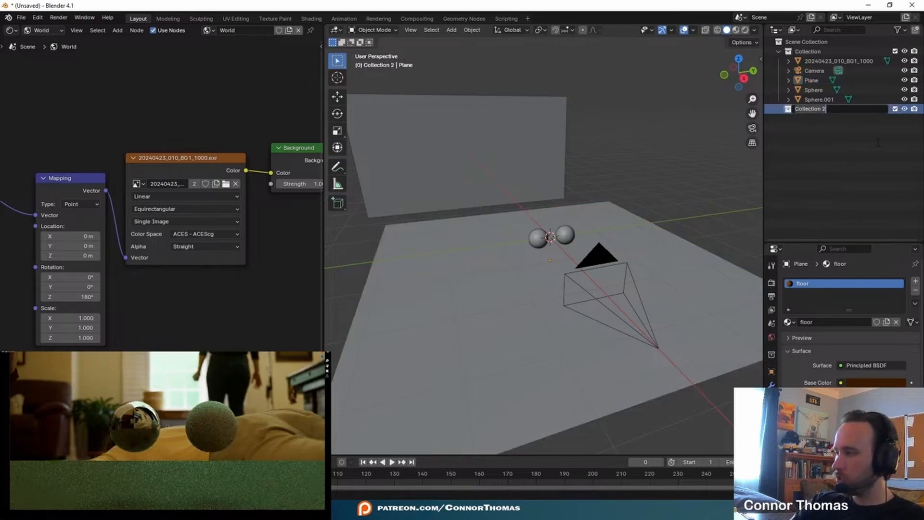
pyautogui.write('LIGHTING')
pyautogui.press('Return')
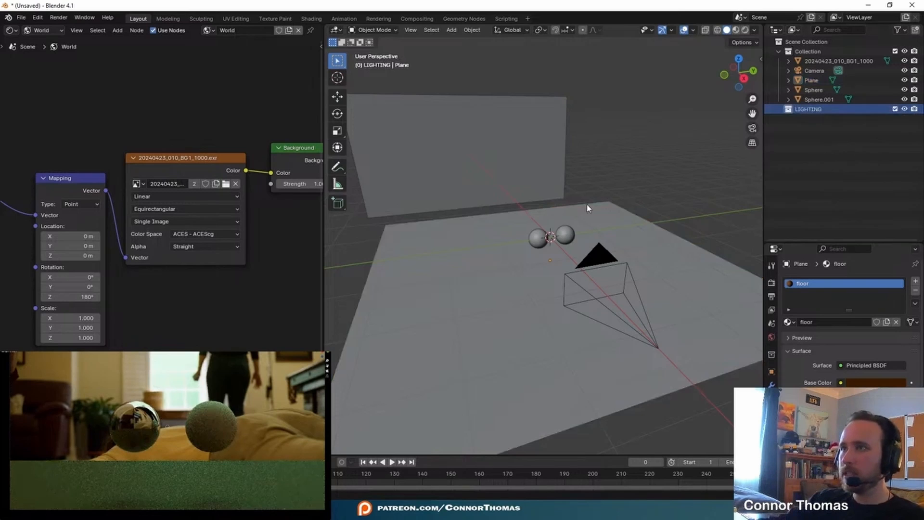
# Move the floor plane into the LIGHTING collection, show the Indirect Only toggle, and enable it for that collection.
pyautogui.click(547, 350)
pyautogui.moveTo(811, 83); pyautogui.dragTo(809, 109)
pyautogui.click(900, 33)
pyautogui.click(885, 62)
pyautogui.click(915, 99)
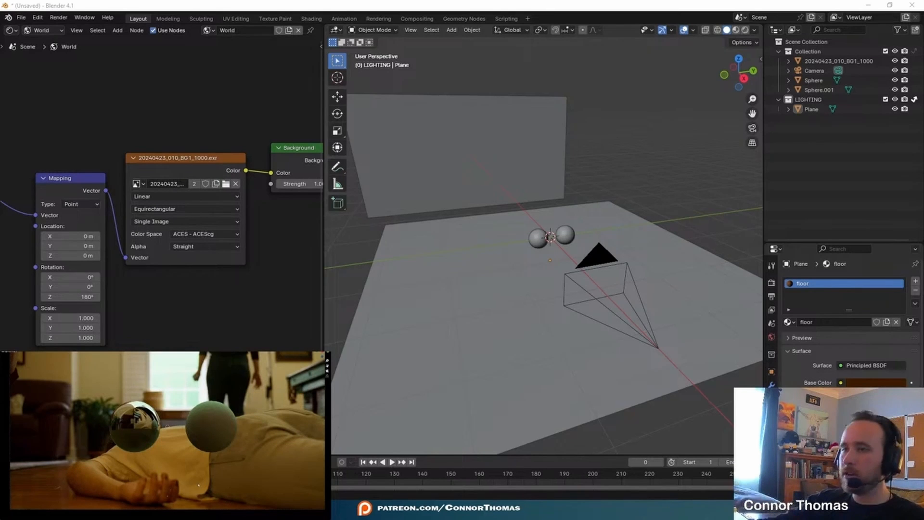
# Add a cube at the origin, scale it down, and lower it along Z beneath the spheres.
pyautogui.moveTo(536, 282); pyautogui.dragTo(653, 274, button='middle')
pyautogui.hotkey('shift', 'a')
pyautogui.moveTo(597, 200)
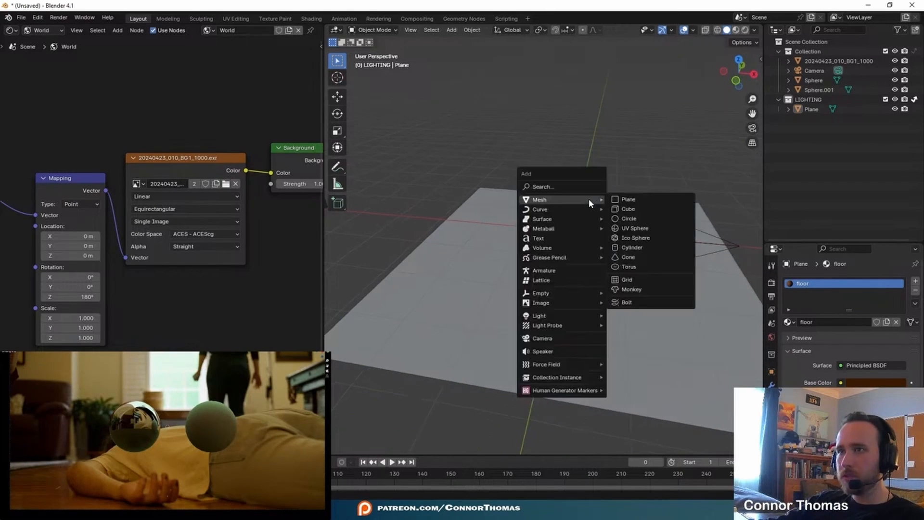
pyautogui.click(640, 207)
pyautogui.press('s')
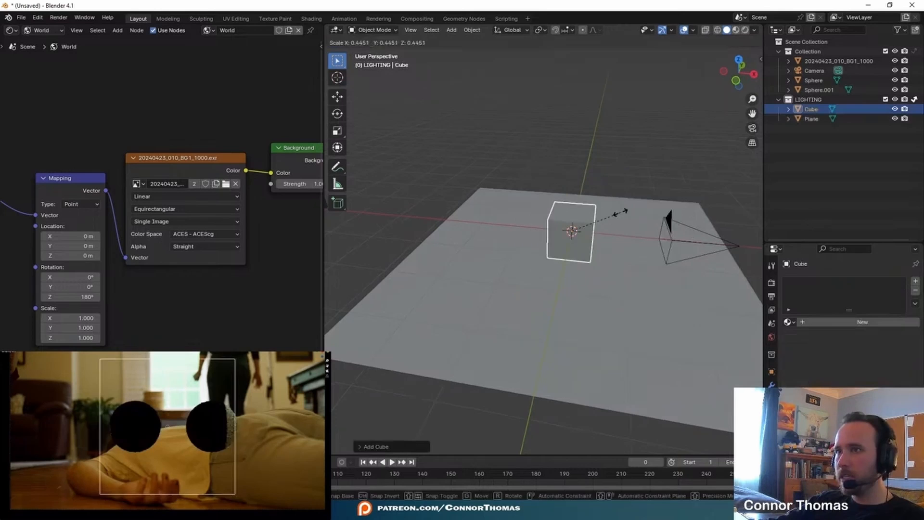
pyautogui.click(608, 208)
pyautogui.press('g')
pyautogui.press('z')
pyautogui.click(619, 239)
# Move the cube from the LIGHTING collection into the main Collection.
pyautogui.moveTo(812, 108); pyautogui.dragTo(812, 79)
pyautogui.scroll(5, 632, 252)
pyautogui.moveTo(644, 263); pyautogui.dragTo(533, 273, button='middle')
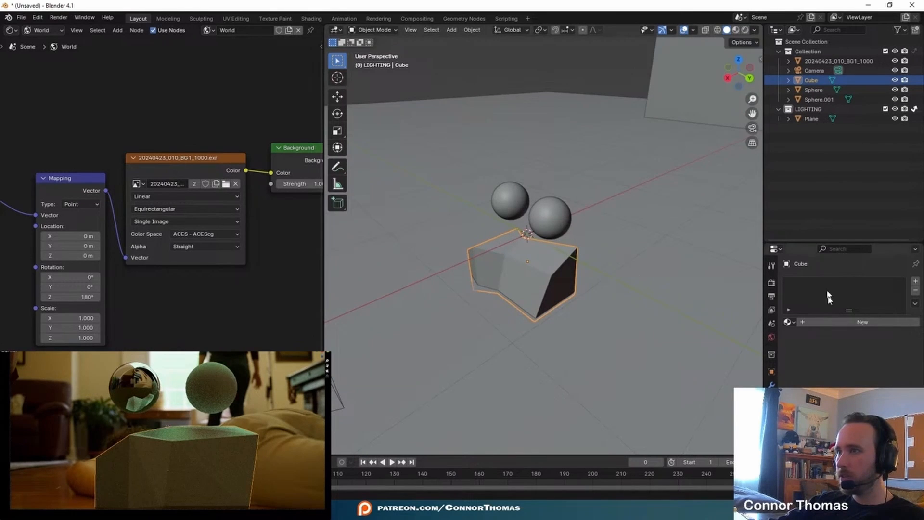
# Give the cube a new material and, with the cube hidden, sample its base color from the tan shirt in the plate.
pyautogui.click(848, 322)
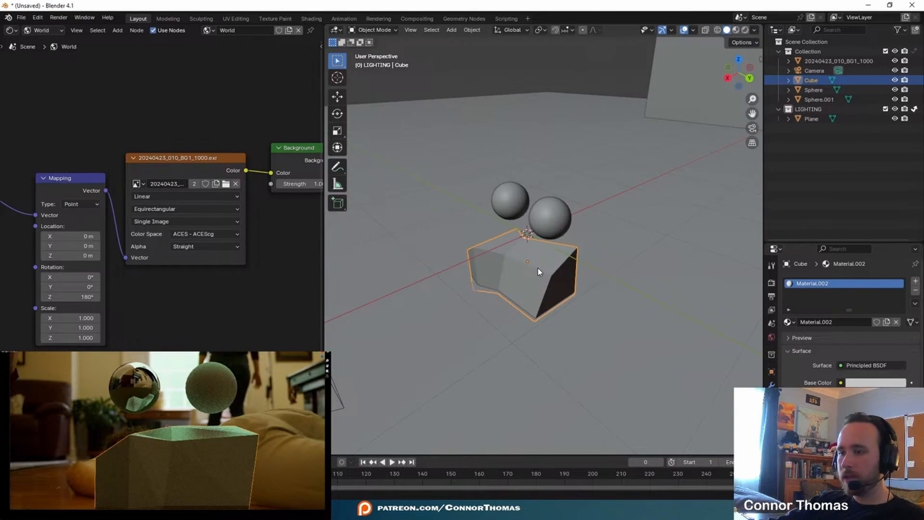
pyautogui.press('h')
pyautogui.click(880, 380)
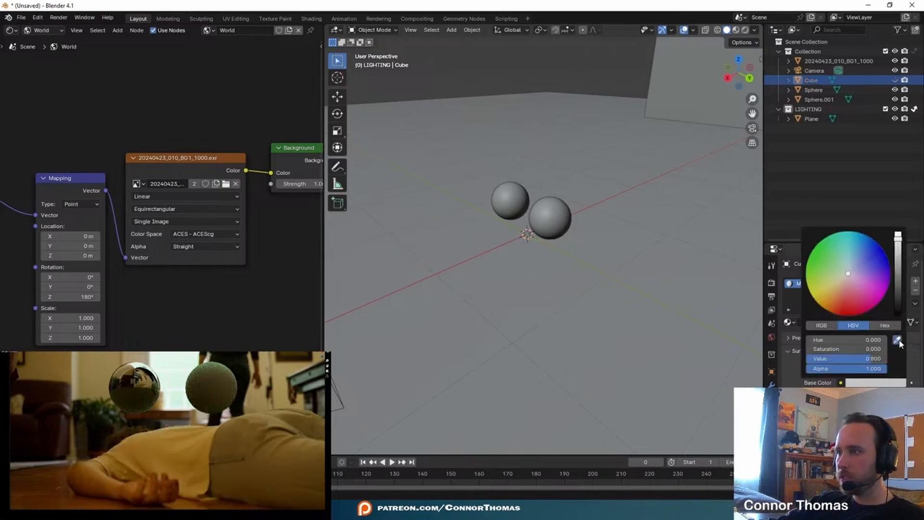
pyautogui.click(900, 341)
pyautogui.click(163, 449)
pyautogui.click(637, 3)
# Unhide the cube and move it back into the LIGHTING collection.
pyautogui.hotkey('alt', 'h')
pyautogui.moveTo(471, 231); pyautogui.dragTo(486, 226, button='middle')
pyautogui.moveTo(814, 81); pyautogui.dragTo(810, 113)
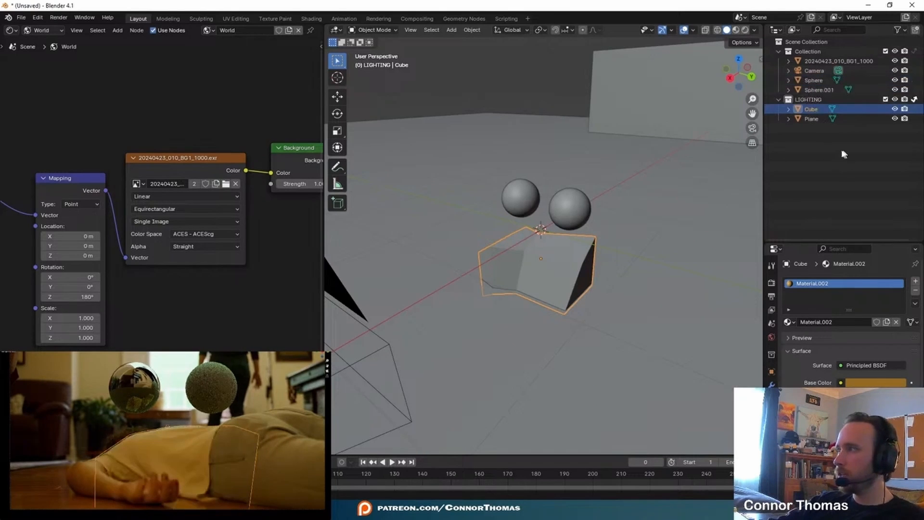
# Add a Sun light to the LIGHTING collection and move it away from the spheres.
pyautogui.hotkey('shift', 'a')
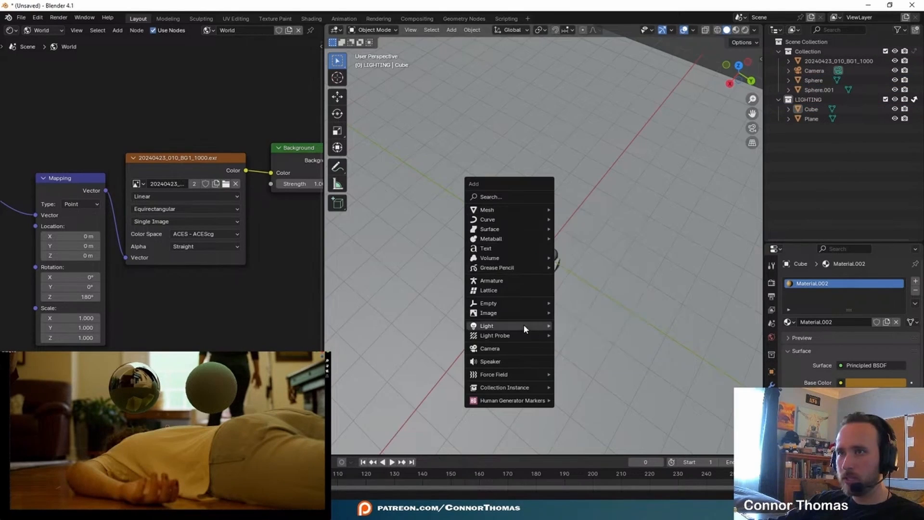
pyautogui.moveTo(525, 326)
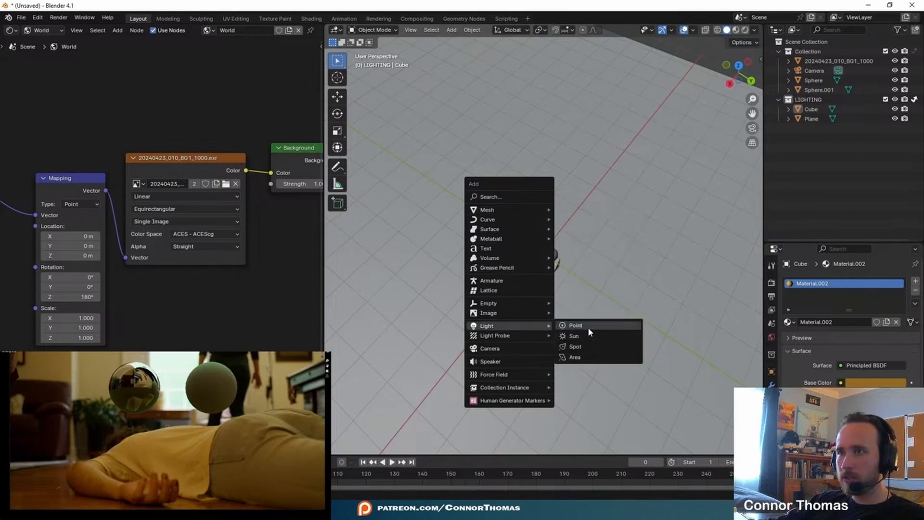
pyautogui.click(586, 336)
pyautogui.press('g')
pyautogui.click(583, 187)
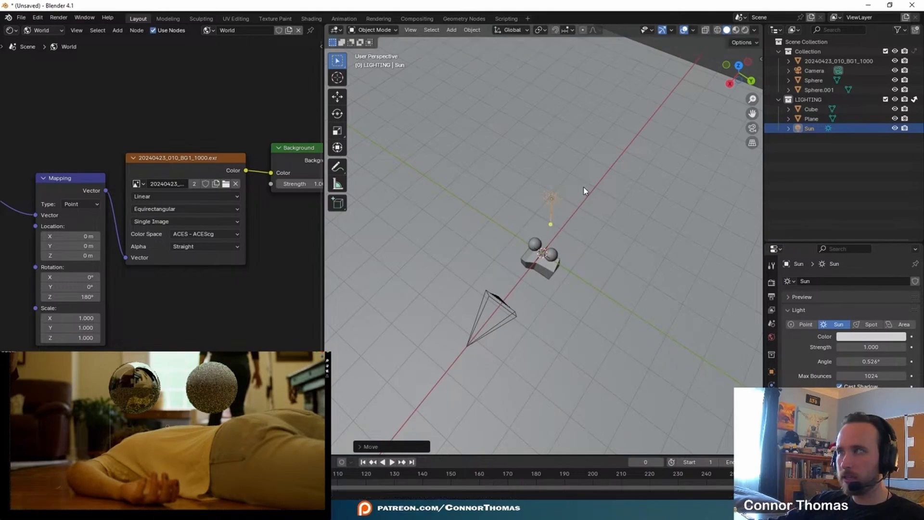
# Trackball-rotate the sun and reposition it on the positive Y side of the spheres.
pyautogui.press('r')
pyautogui.press('r')
pyautogui.click(539, 294)
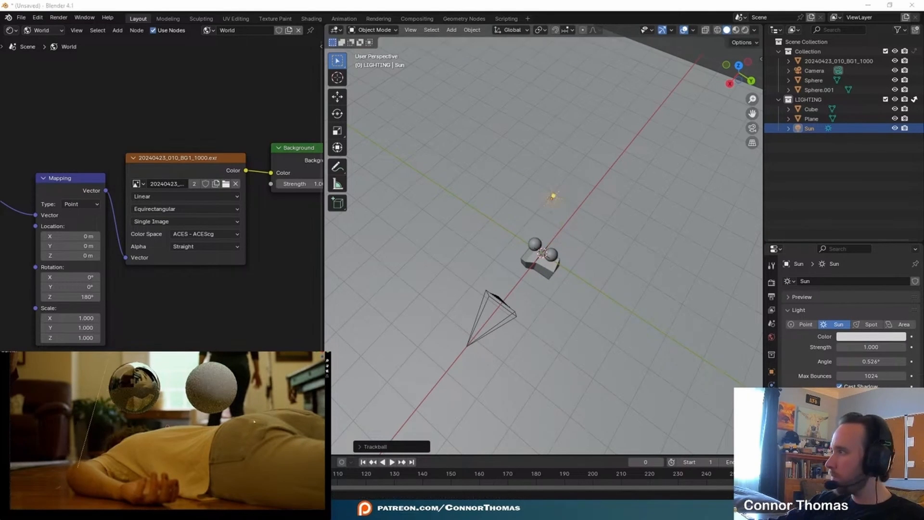
pyautogui.click(579, 4)
pyautogui.press('g')
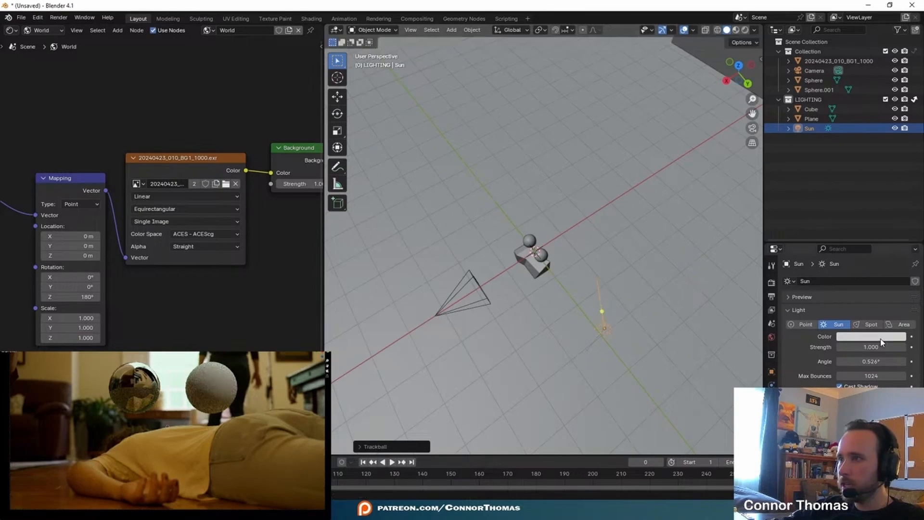
# Tint the sun's color a warm beige and set its strength to 0.5.
pyautogui.click(881, 337)
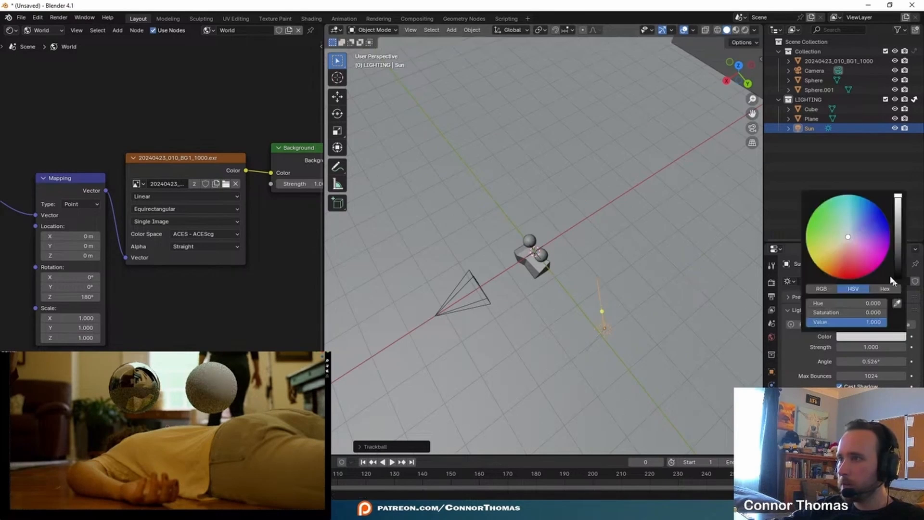
pyautogui.click(842, 246)
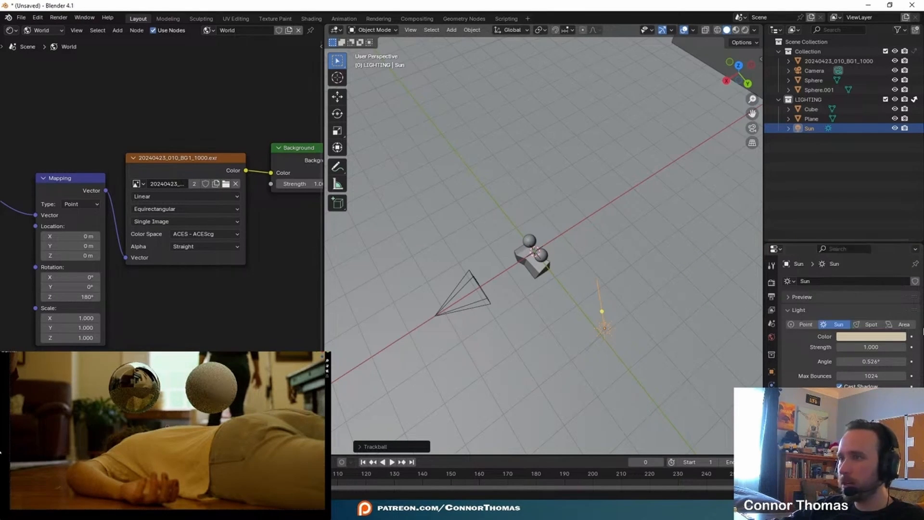
pyautogui.doubleClick(873, 347)
pyautogui.write('.5')
pyautogui.press('Return')
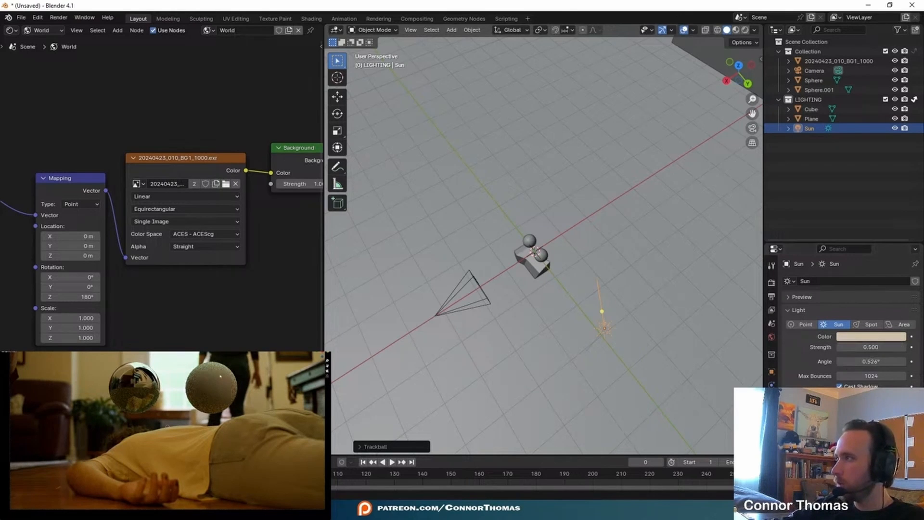
# Create a new collection under the Scene Collection and name it ref.
pyautogui.press('a')
pyautogui.press('a')
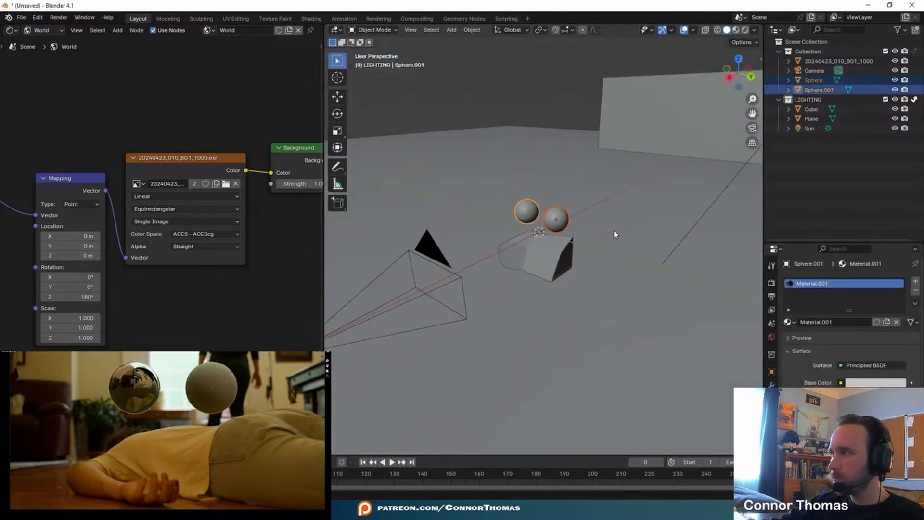
pyautogui.moveTo(615, 233); pyautogui.dragTo(555, 250, button='middle')
pyautogui.scroll(2, 555, 250)
pyautogui.rightClick(821, 176)
pyautogui.click(822, 178)
pyautogui.doubleClick(799, 138)
pyautogui.write('ref')
pyautogui.press('Return')
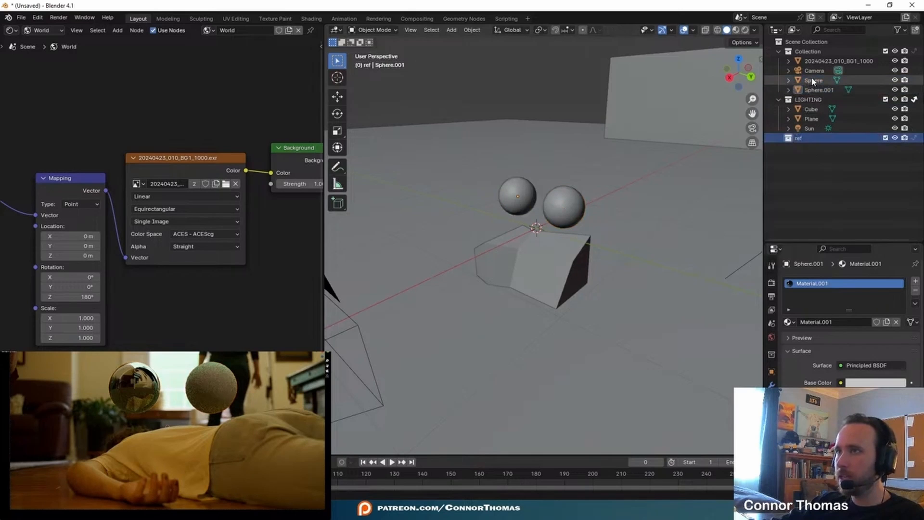
# Move both test spheres into the ref collection.
pyautogui.click(814, 81)
pyautogui.keyDown('shift'); pyautogui.click(818, 92); pyautogui.keyUp('shift')
pyautogui.moveTo(819, 92); pyautogui.dragTo(802, 138)
pyautogui.click(832, 166)
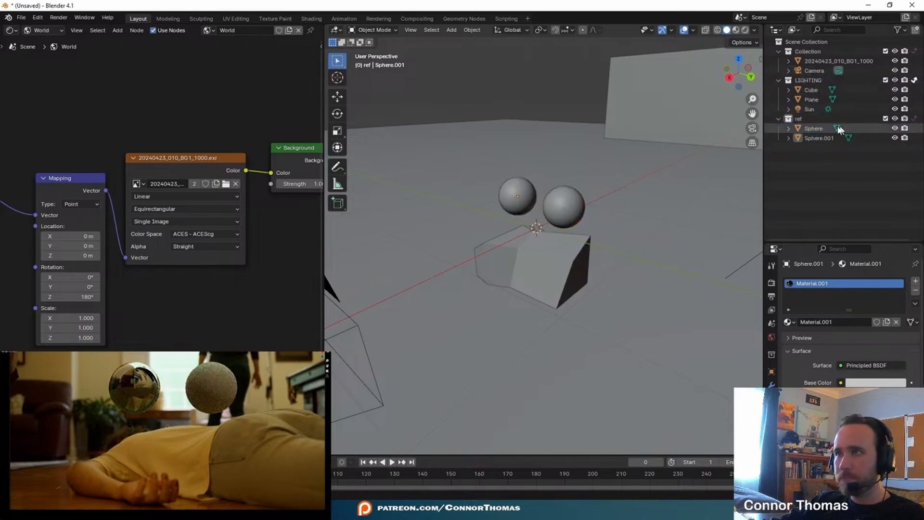
# Show the Disable in Viewports toggle and disable the ref collection in both renders and viewports.
pyautogui.click(905, 119)
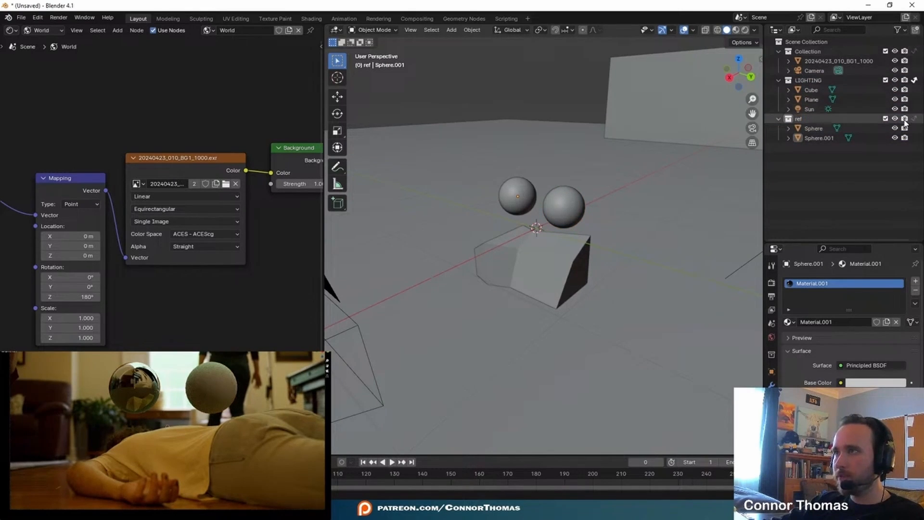
pyautogui.click(901, 30)
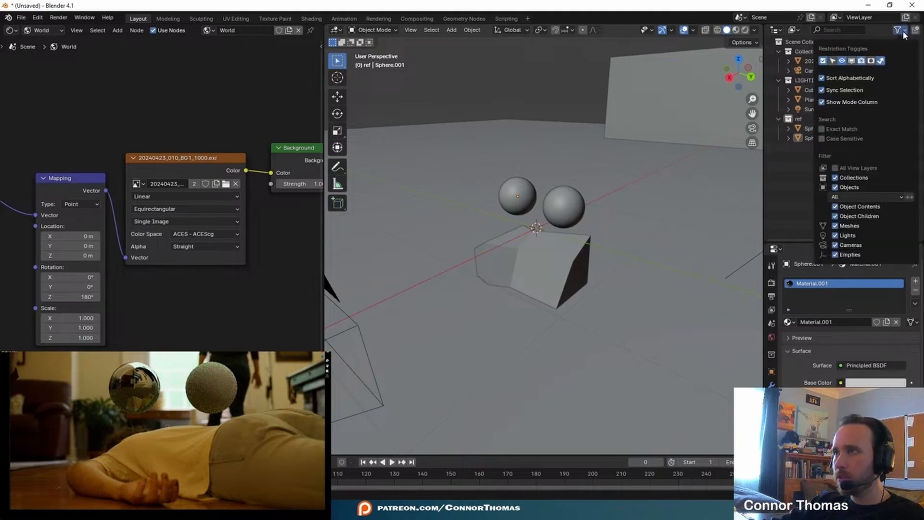
pyautogui.click(845, 62)
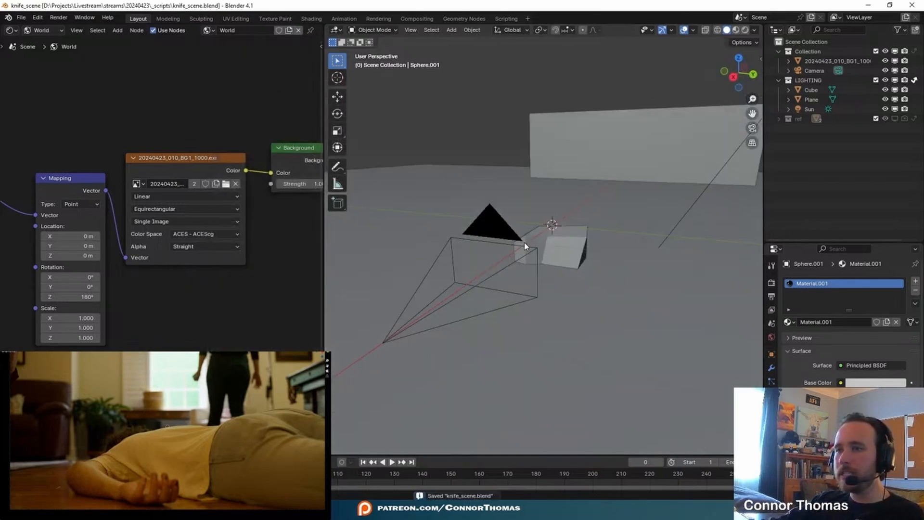
# Import the KitchenKnife model, scale it down, and rotate it freely to stand blade-down in the cube.
pyautogui.press('super+e')
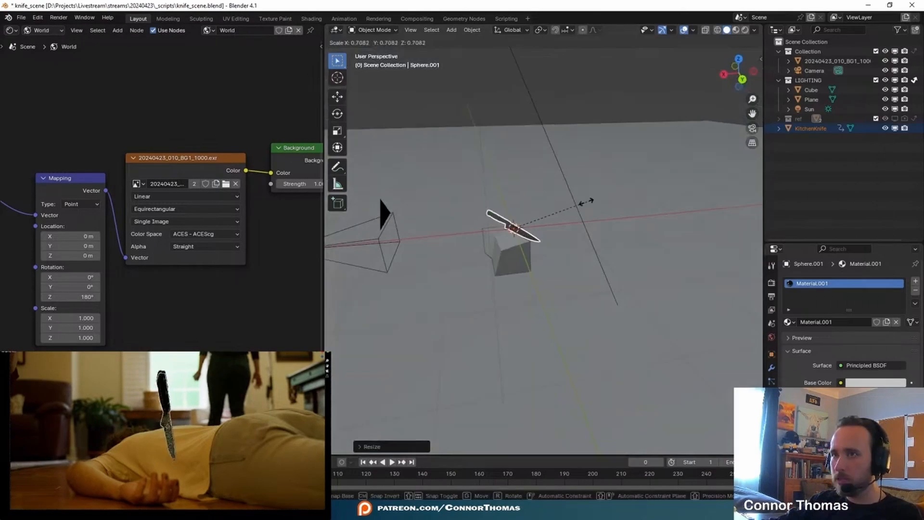
pyautogui.click(561, 201)
pyautogui.moveTo(548, 210); pyautogui.dragTo(553, 221, button='middle')
pyautogui.press('r')
pyautogui.press('r')
pyautogui.click(653, 184)
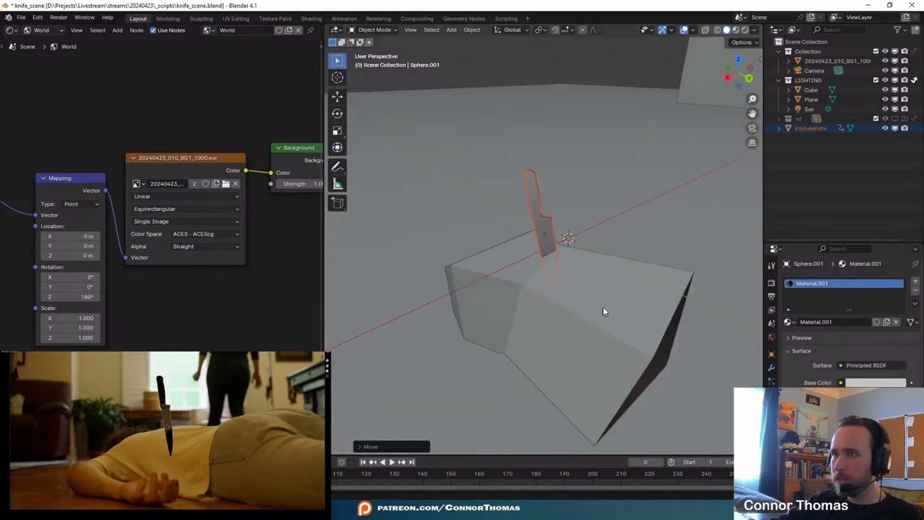
# Show the Holdout toggle in the outliner and enable it for the LIGHTING collection.
pyautogui.click(604, 311)
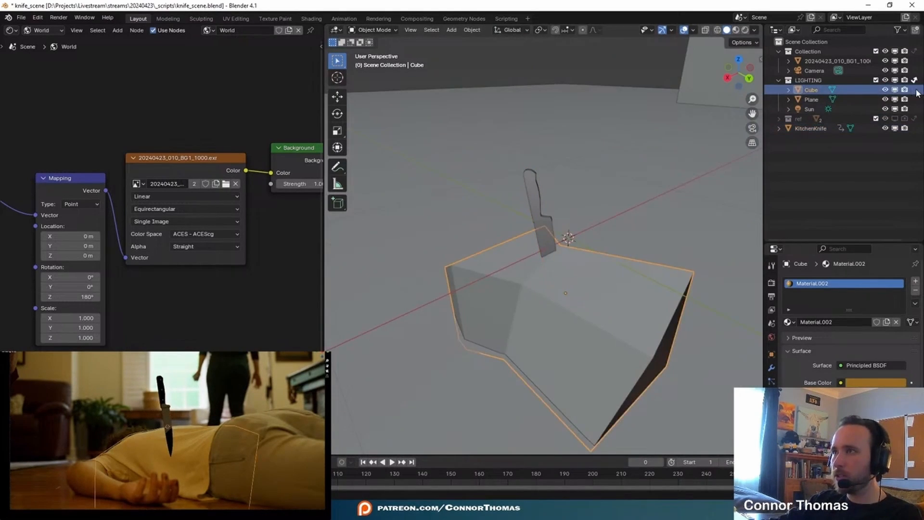
pyautogui.click(898, 31)
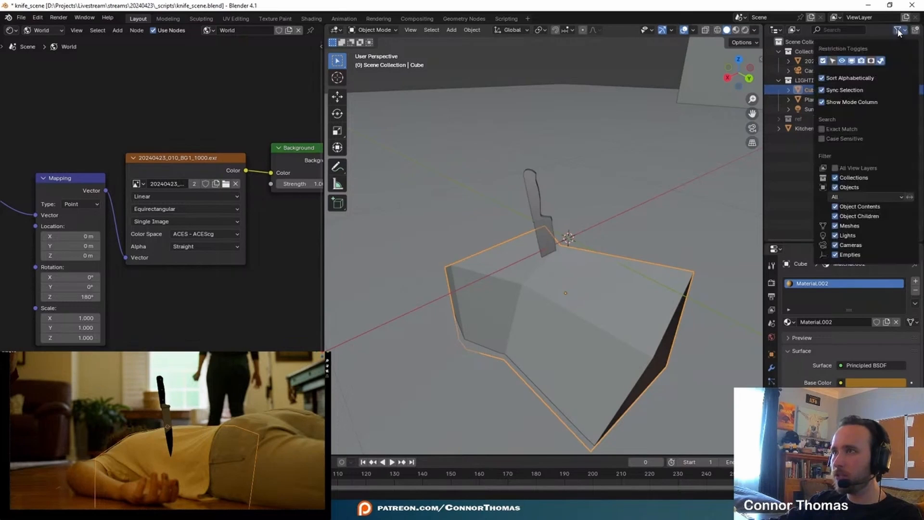
pyautogui.click(871, 61)
pyautogui.click(906, 80)
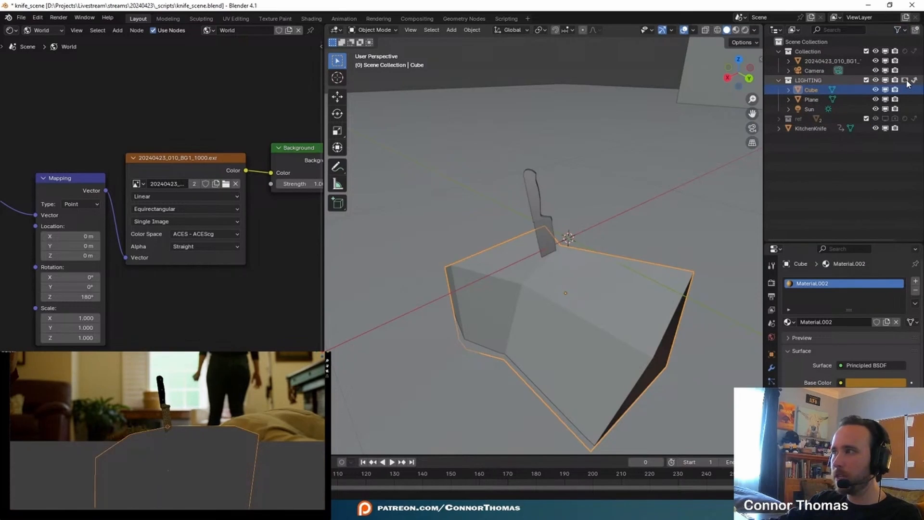
# Set the Cycles render device to GPU Compute and make the film transparent.
pyautogui.click(772, 282)
pyautogui.click(862, 305)
pyautogui.click(854, 328)
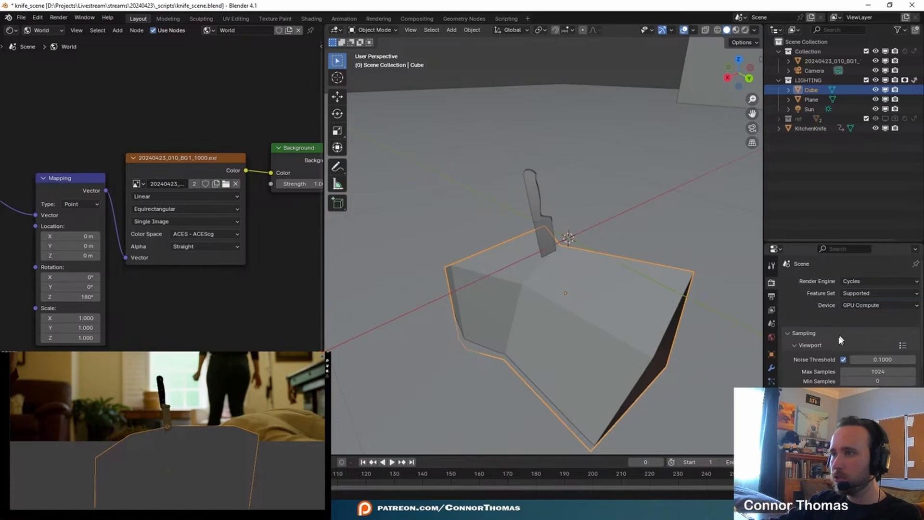
pyautogui.scroll(-8, 838, 340)
pyautogui.scroll(-5, 848, 318)
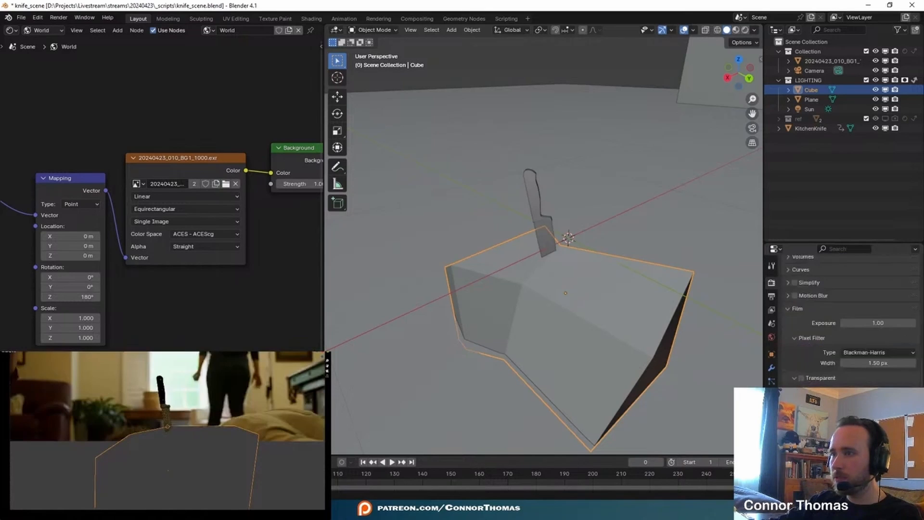
pyautogui.click(801, 378)
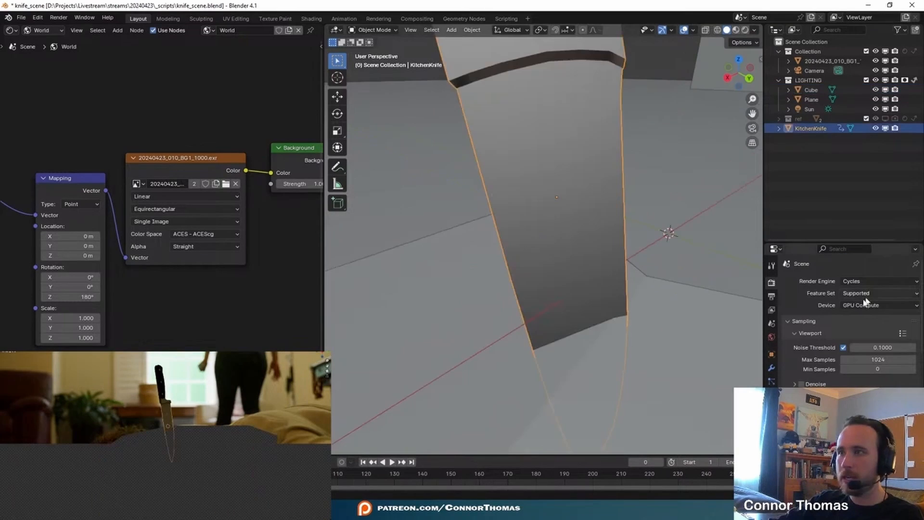
# Lower the KitchenKnife material's roughness to 0.236 on its Principled BSDF node and return to the previous layout.
pyautogui.click(772, 436)
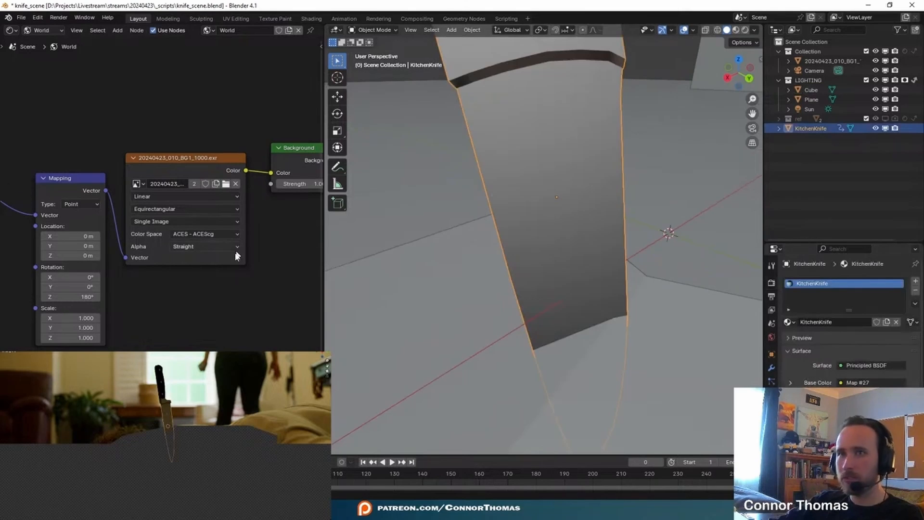
pyautogui.scroll(-5, 164, 270)
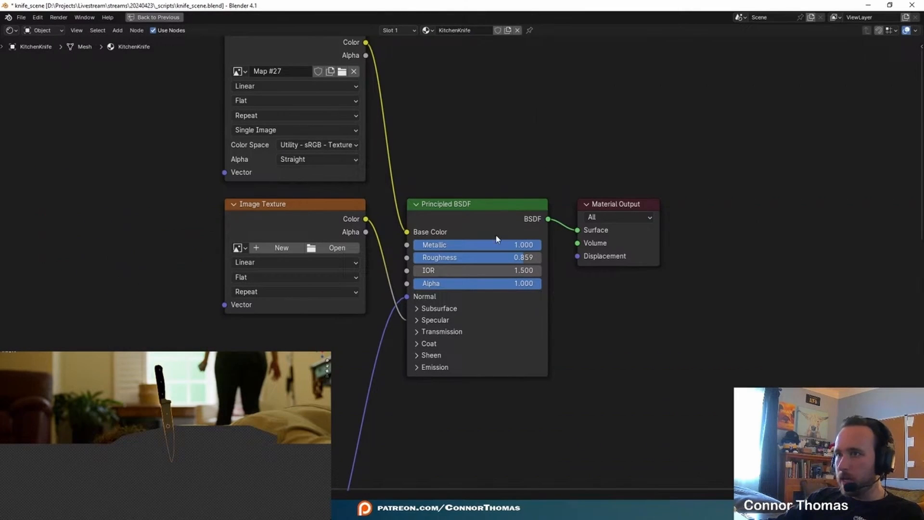
pyautogui.moveTo(514, 258); pyautogui.dragTo(444, 258)
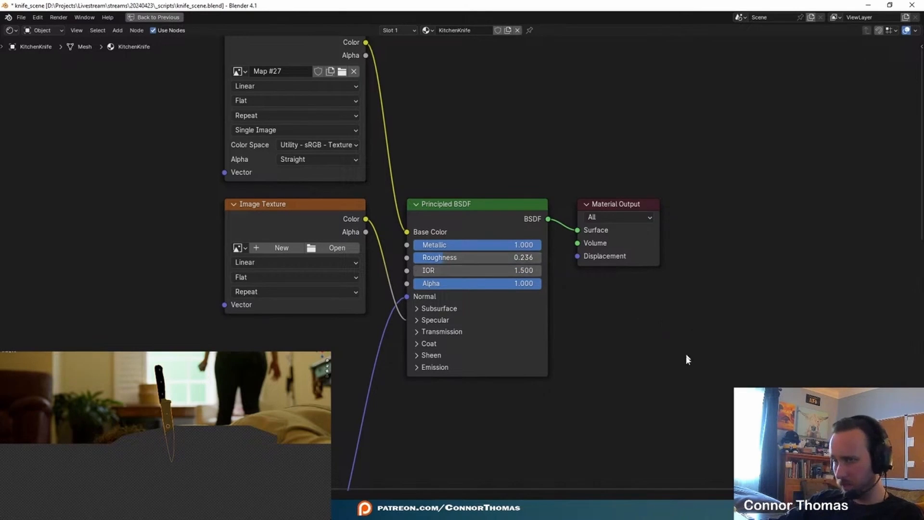
pyautogui.click(155, 17)
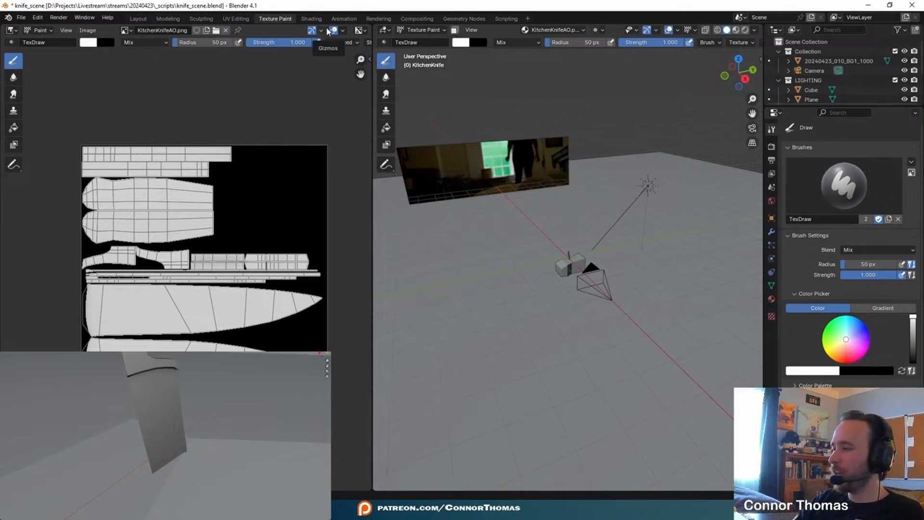
# Create a new blank image named bloody in the Texture Paint workspace.
pyautogui.click(88, 30)
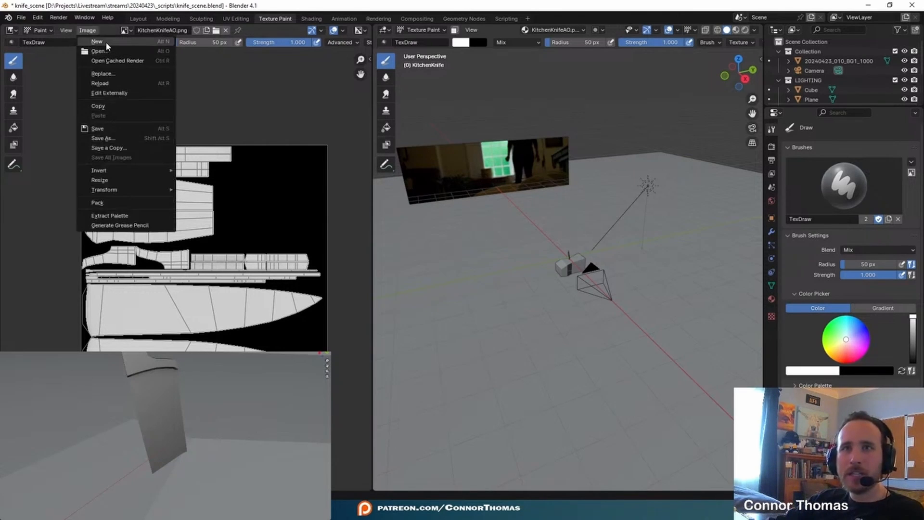
pyautogui.click(106, 41)
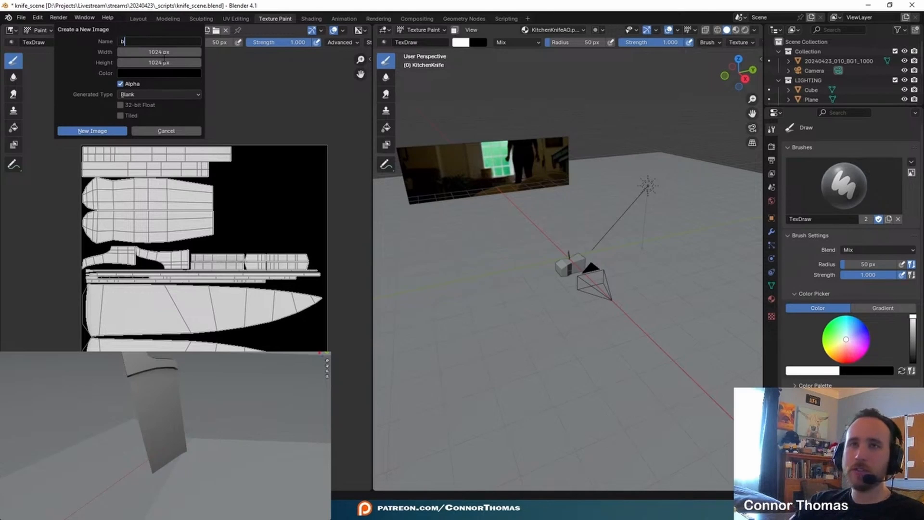
pyautogui.click(93, 131)
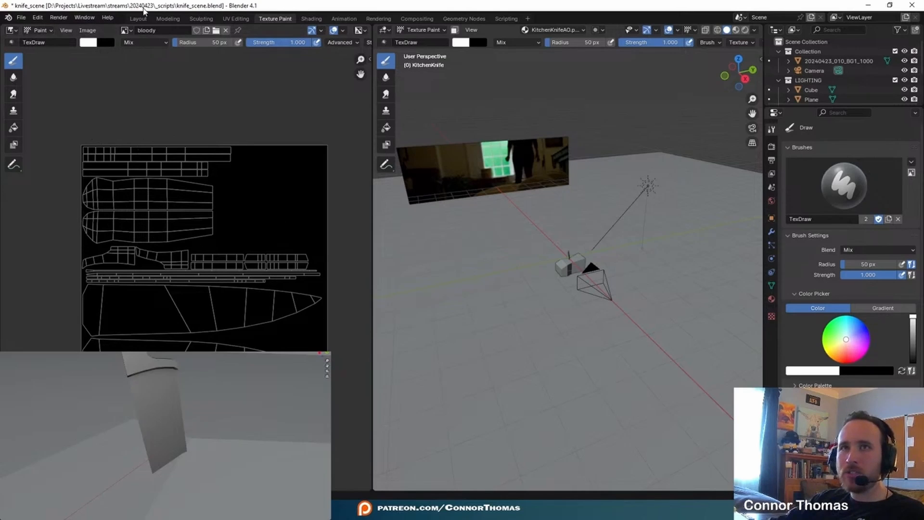
# Add an Image Texture node to the KitchenKnife material in the Layout workspace, above the Principled BSDF.
pyautogui.click(138, 18)
pyautogui.scroll(-5, 477, 271)
pyautogui.hotkey('shift', 'a')
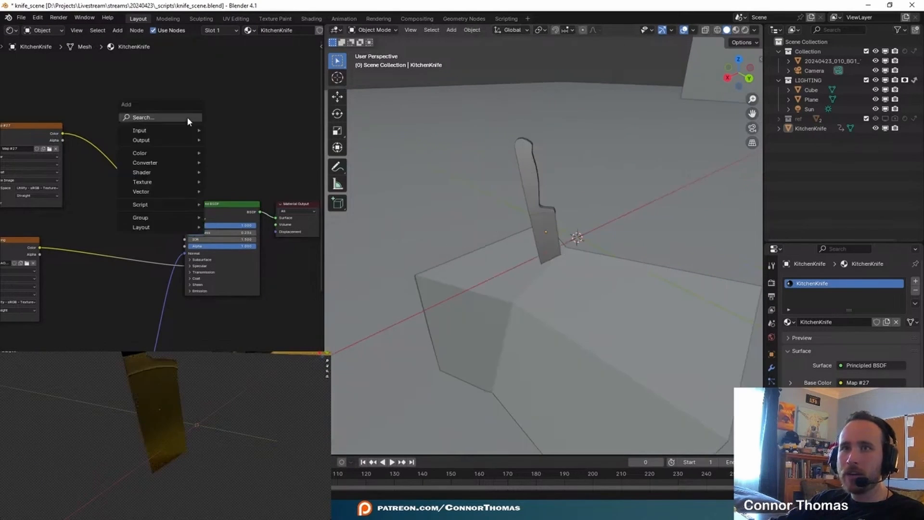
pyautogui.click(187, 117)
pyautogui.write('image')
pyautogui.press('Return')
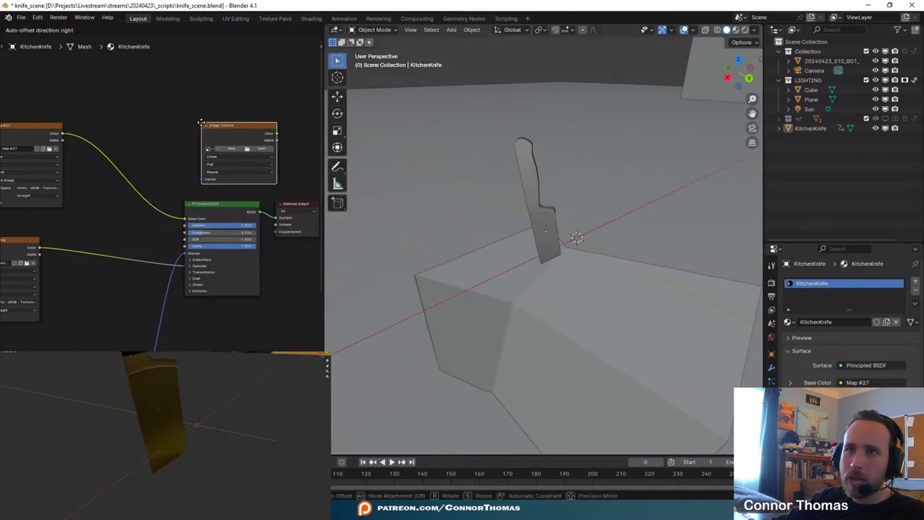
pyautogui.click(248, 112)
# Assign the bloody image to the new Image Texture node and connect its color directly to the Material Output surface.
pyautogui.scroll(2, 210, 108)
pyautogui.click(215, 97)
pyautogui.click(244, 120)
pyautogui.moveTo(219, 53); pyautogui.dragTo(56, 70, button='middle')
pyautogui.keyDown('ctrl'); pyautogui.keyDown('shift'); pyautogui.click(112, 81); pyautogui.keyUp('shift'); pyautogui.keyUp('ctrl')
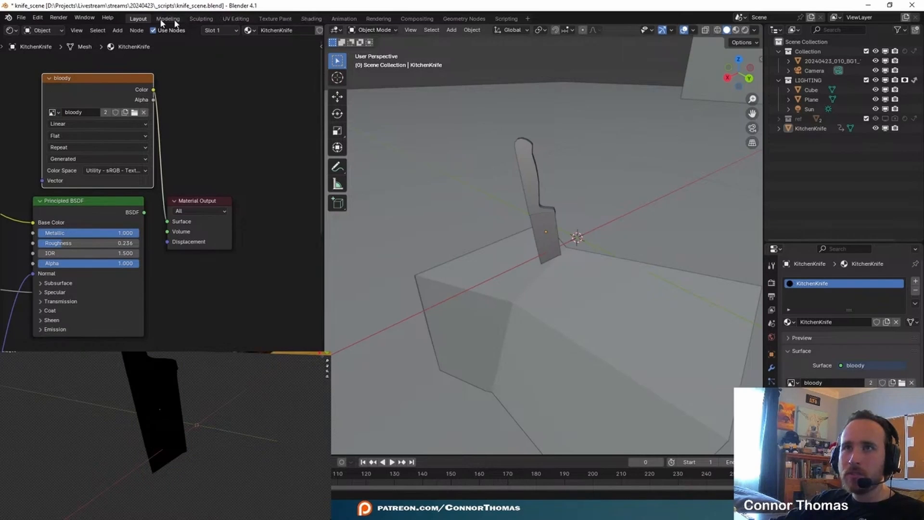
# Switch to the Texture Paint workspace and frame the knife's blade up close in the 3D view.
pyautogui.click(282, 21)
pyautogui.moveTo(434, 175); pyautogui.dragTo(555, 279, button='middle')
pyautogui.press('f')
pyautogui.press('.')
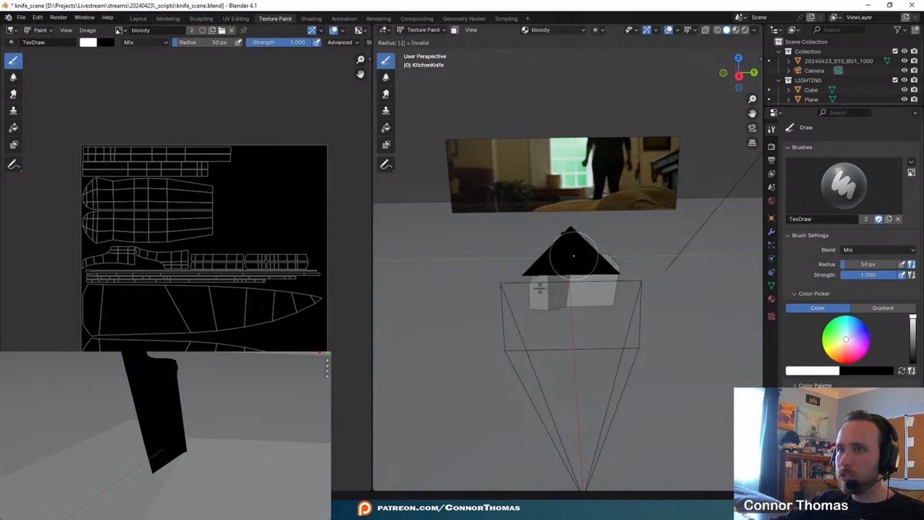
pyautogui.press('Escape')
pyautogui.press('KP_Decimal')
pyautogui.moveTo(639, 249)
pyautogui.mouseDown(button='middle')
pyautogui.moveTo(592, 275)
pyautogui.moveTo(553, 214)
pyautogui.moveTo(580, 178)
pyautogui.moveTo(543, 355)
pyautogui.mouseUp(button='middle')
pyautogui.moveTo(575, 304); pyautogui.dragTo(562, 388, button='middle')
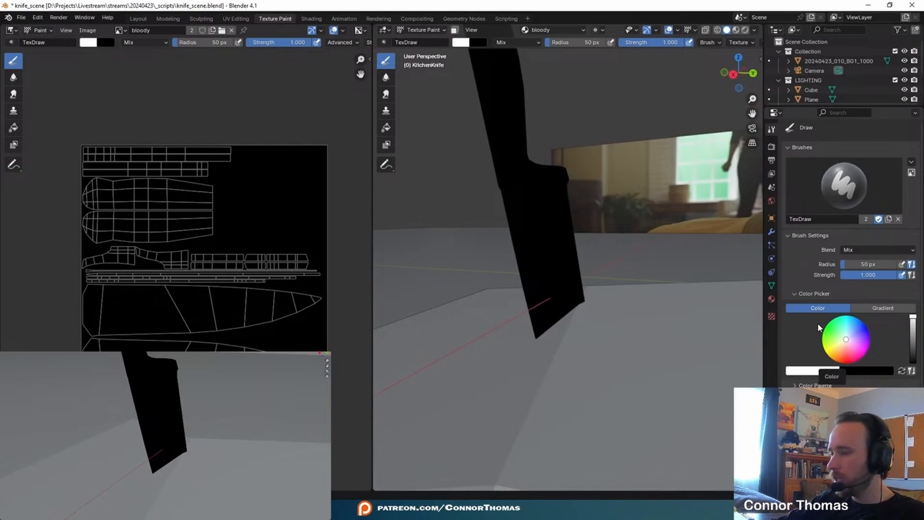
# Create a new texture in the Draw brush's Texture Mask settings.
pyautogui.scroll(-1, 818, 332)
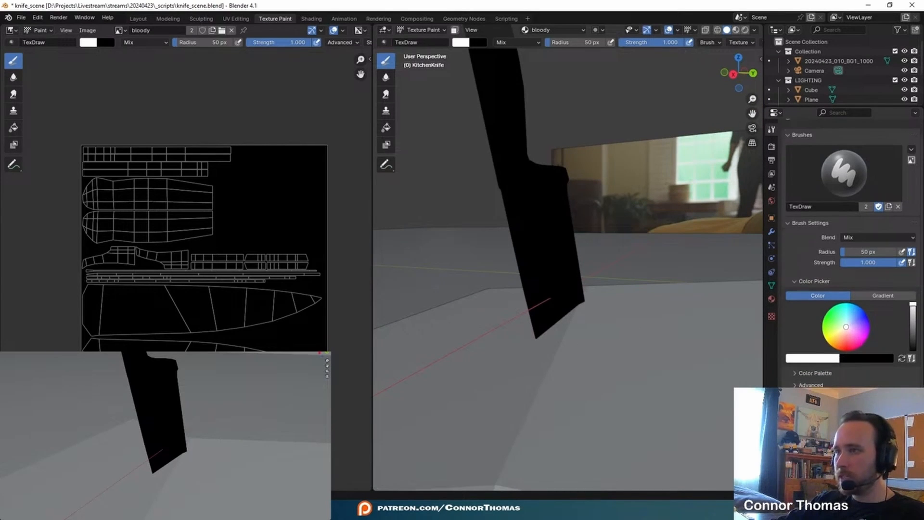
pyautogui.scroll(-5, 852, 260)
pyautogui.click(858, 352)
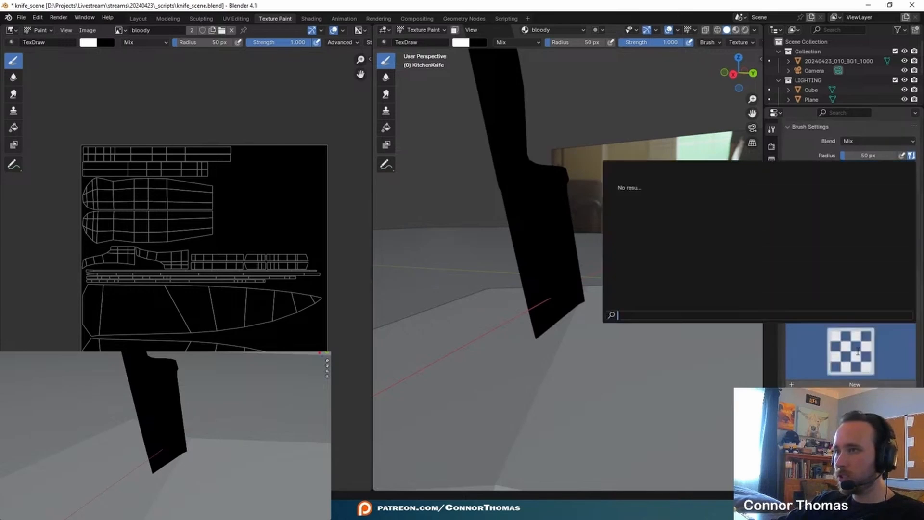
pyautogui.click(858, 353)
pyautogui.click(855, 385)
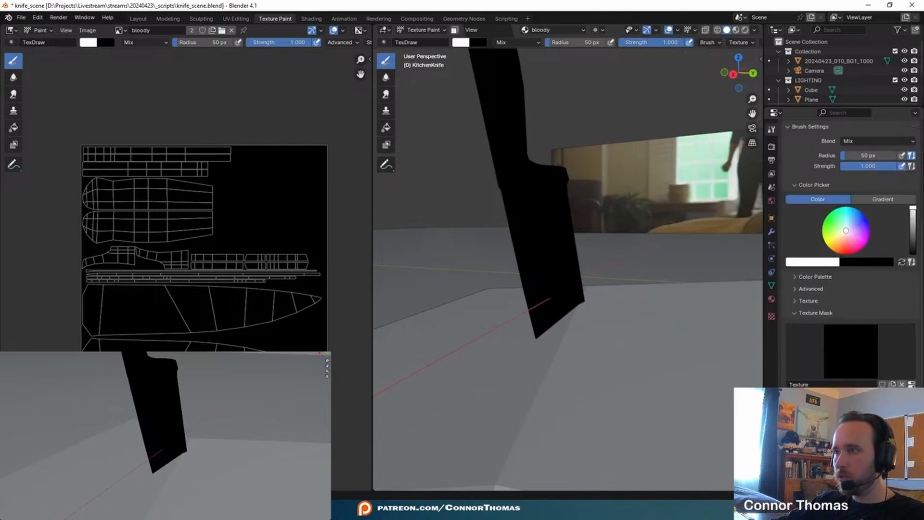
# Select the new brush texture in the texture properties and load smudges_07.png as its image.
pyautogui.click(772, 317)
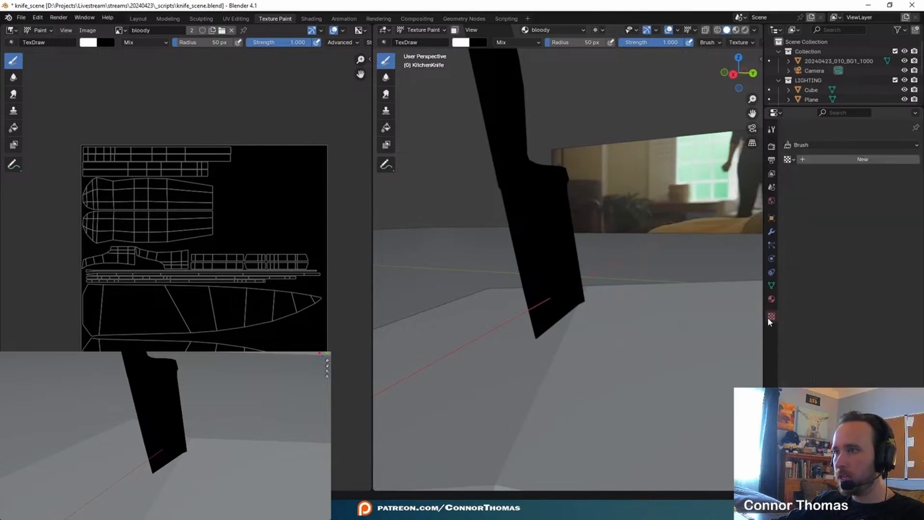
pyautogui.click(789, 160)
pyautogui.click(818, 174)
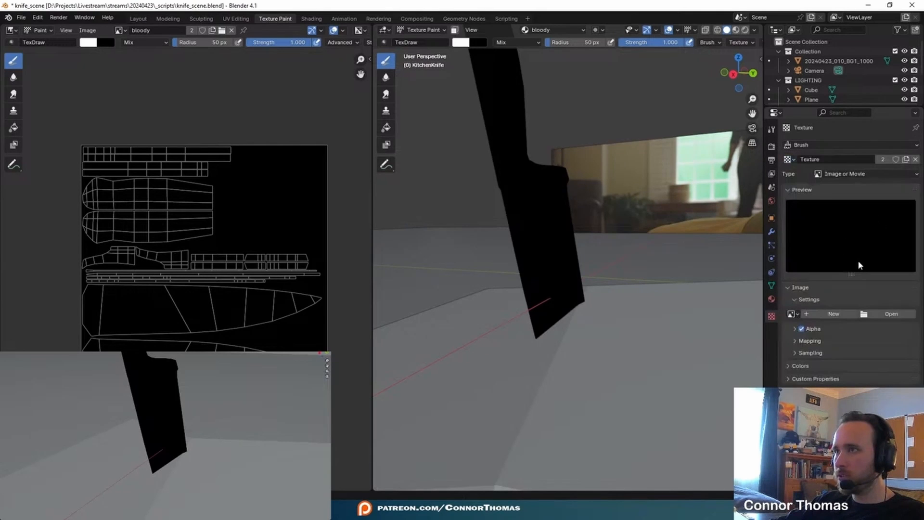
pyautogui.click(888, 314)
pyautogui.click(258, 136)
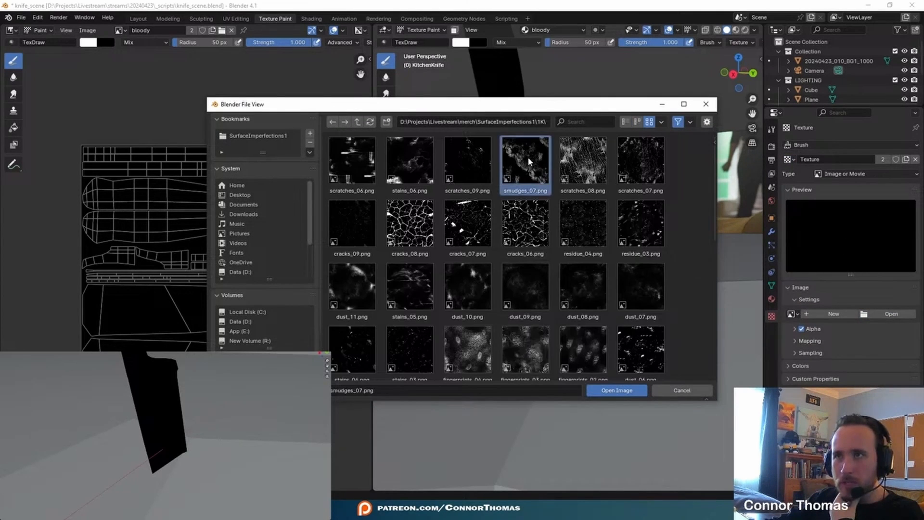
pyautogui.doubleClick(527, 157)
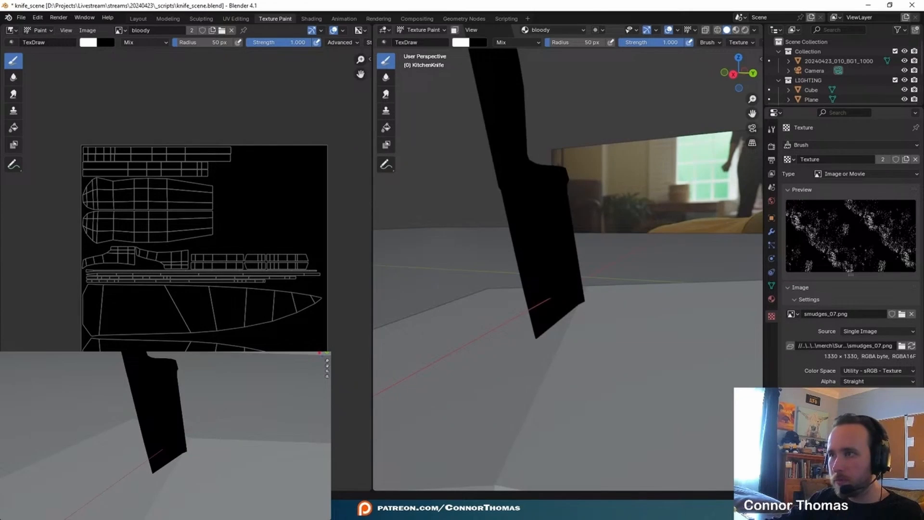
# Use the smudge texture as the Draw brush's texture mask and clear it from the brush's regular Texture slot.
pyautogui.click(772, 130)
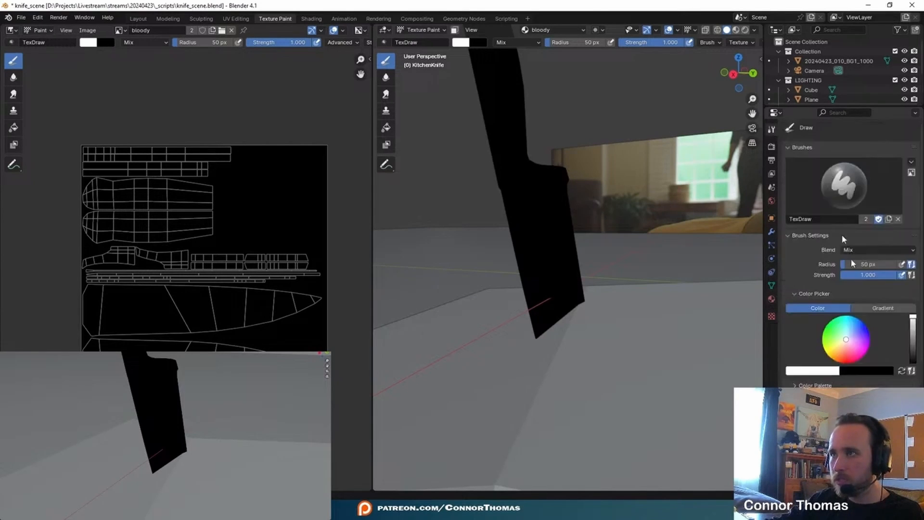
pyautogui.scroll(-5, 843, 269)
pyautogui.scroll(-2, 847, 353)
pyautogui.click(850, 308)
pyautogui.click(621, 359)
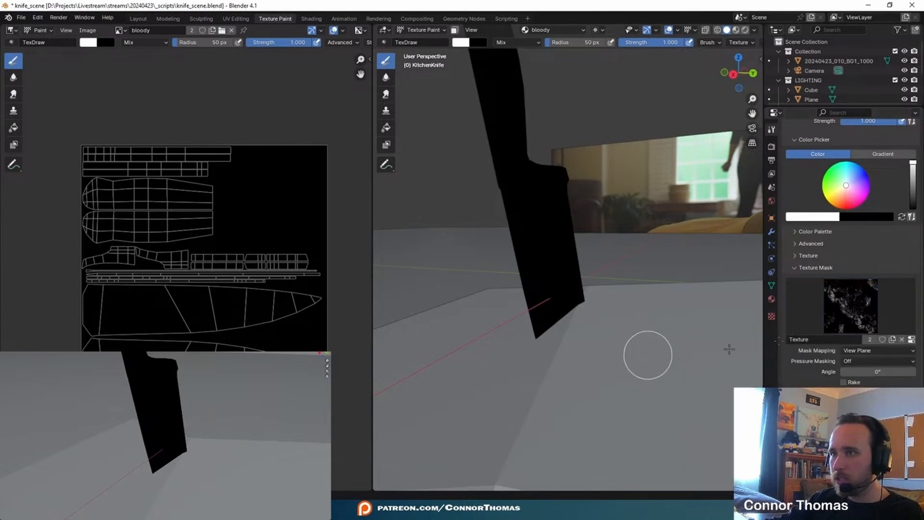
pyautogui.click(803, 267)
pyautogui.click(796, 255)
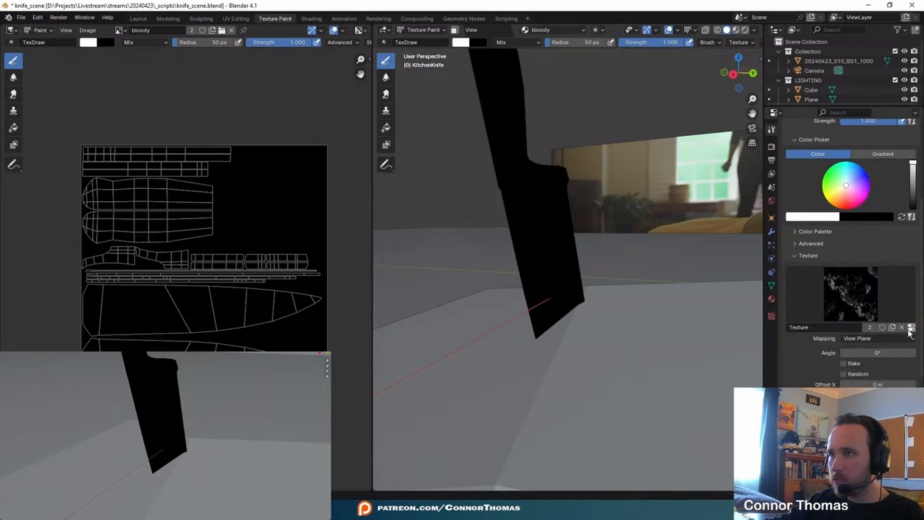
pyautogui.click(797, 256)
pyautogui.click(803, 267)
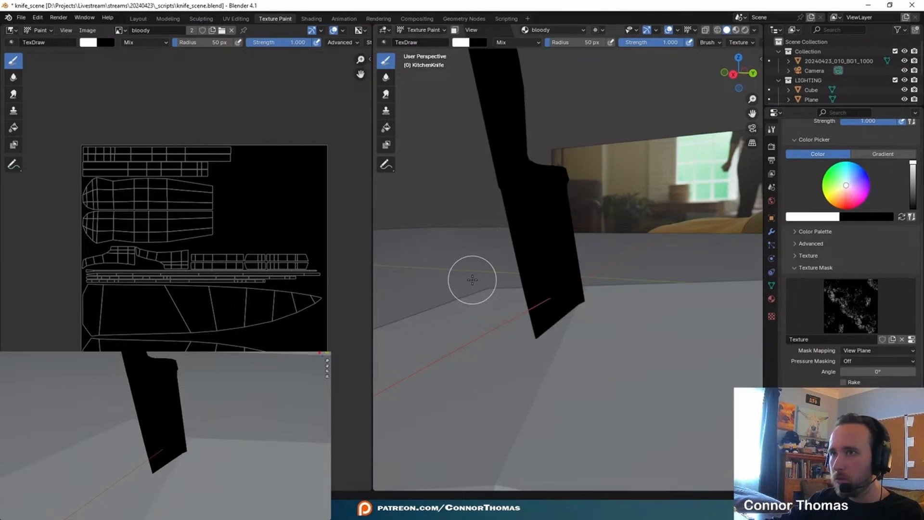
# Paint white smudges over the lower part of the knife blade on the bloody texture.
pyautogui.moveTo(605, 236); pyautogui.dragTo(649, 229, button='middle')
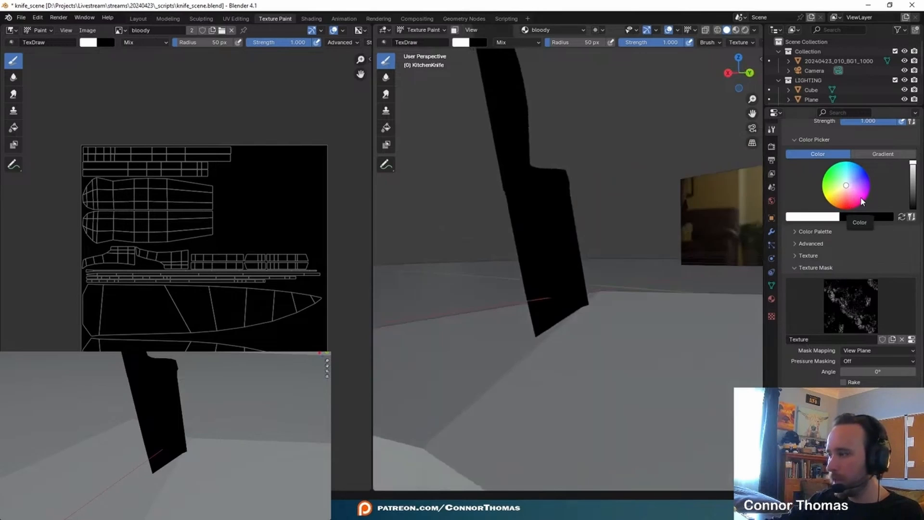
pyautogui.moveTo(556, 283)
pyautogui.mouseDown(button='middle')
pyautogui.moveTo(564, 306)
pyautogui.moveTo(556, 344)
pyautogui.moveTo(582, 330)
pyautogui.moveTo(646, 227)
pyautogui.moveTo(508, 287)
pyautogui.moveTo(563, 334)
pyautogui.mouseUp(button='middle')
pyautogui.moveTo(575, 358)
pyautogui.mouseDown()
pyautogui.moveTo(584, 365)
pyautogui.moveTo(693, 291)
pyautogui.moveTo(701, 297)
pyautogui.moveTo(693, 232)
pyautogui.moveTo(701, 277)
pyautogui.moveTo(679, 319)
pyautogui.moveTo(599, 337)
pyautogui.moveTo(620, 306)
pyautogui.mouseUp()
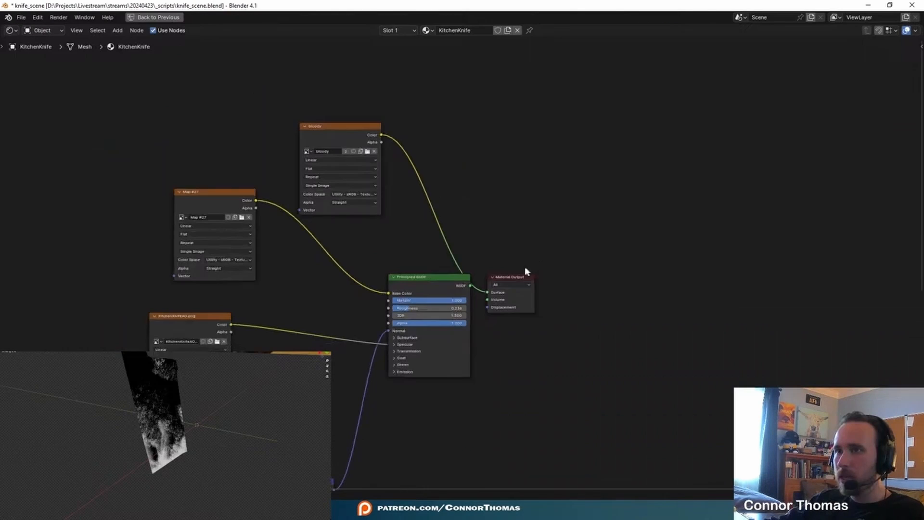
# Space out the Material Output and Principled BSDF nodes and add a Glass BSDF node between them.
pyautogui.moveTo(524, 267); pyautogui.dragTo(796, 200)
pyautogui.moveTo(429, 275); pyautogui.dragTo(440, 316)
pyautogui.hotkey('shift', 'a')
pyautogui.click(559, 273)
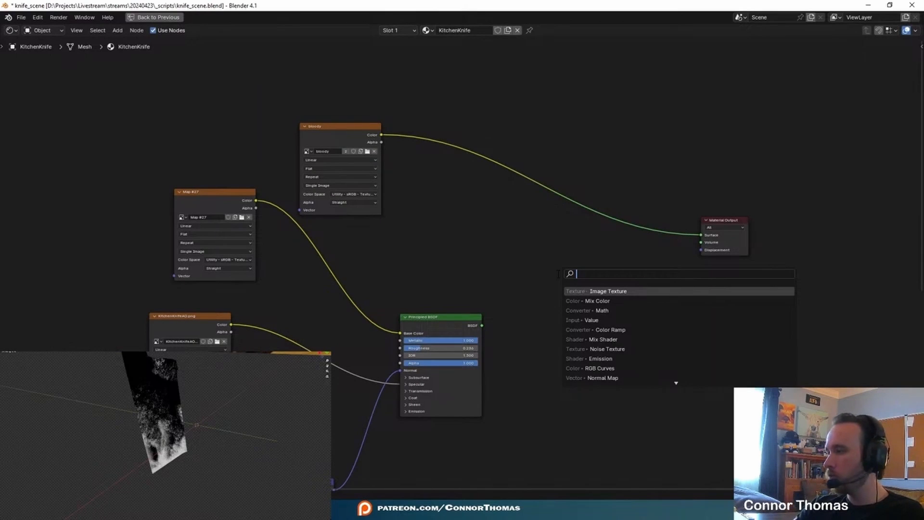
pyautogui.hotkey('shift', 'a')
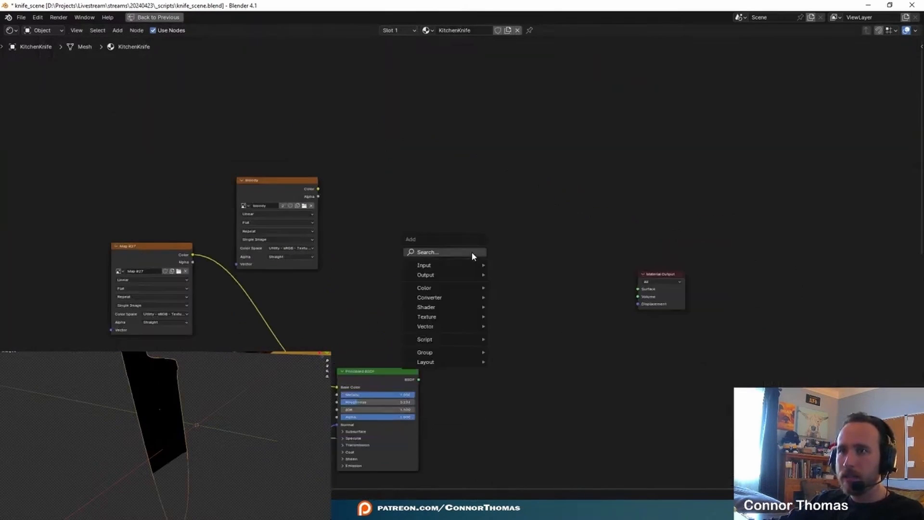
pyautogui.click(472, 252)
pyautogui.write('glass')
pyautogui.press('Return')
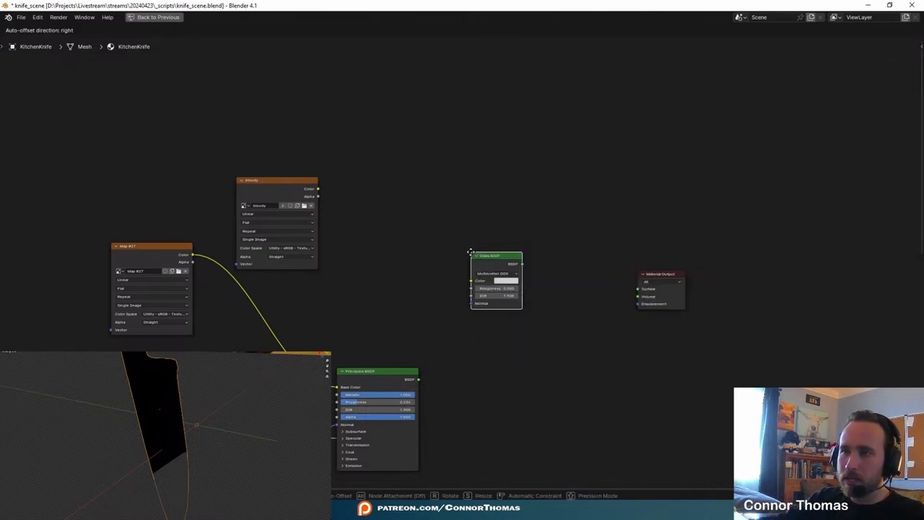
pyautogui.click(471, 255)
# Connect the Glass BSDF to the Material Output, give it a red color and reposition the node.
pyautogui.moveTo(519, 240); pyautogui.dragTo(409, 170, button='middle')
pyautogui.scroll(5, 399, 165)
pyautogui.keyDown('ctrl'); pyautogui.keyDown('shift'); pyautogui.click(389, 194); pyautogui.keyUp('shift'); pyautogui.keyUp('ctrl')
pyautogui.scroll(4, 466, 226)
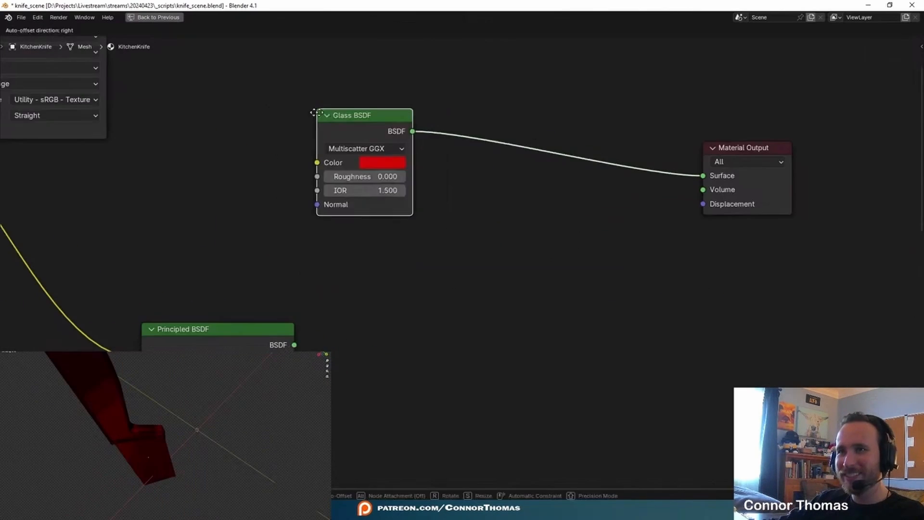
pyautogui.press('g')
pyautogui.click(376, 235)
# Add a Mix Shader node before the Material Output and darken the Glass BSDF's red color.
pyautogui.moveTo(443, 294); pyautogui.dragTo(462, 226, button='middle')
pyautogui.hotkey('shift', 'a')
pyautogui.click(462, 227)
pyautogui.write('mix')
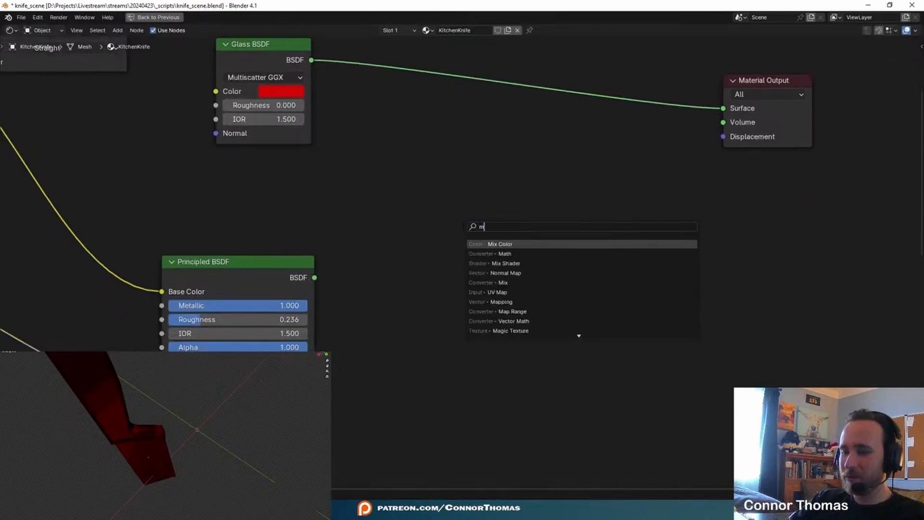
pyautogui.press('Down')
pyautogui.press('Down')
pyautogui.press('Return')
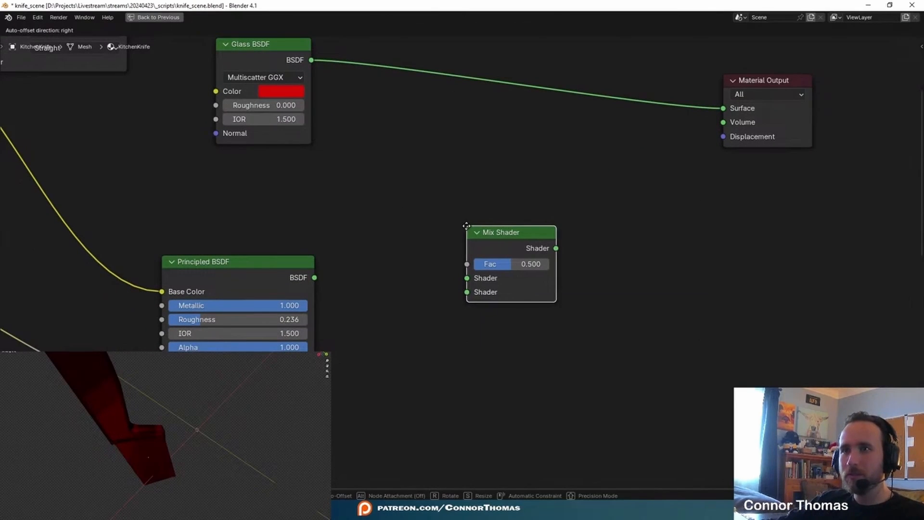
pyautogui.click(466, 226)
pyautogui.click(277, 90)
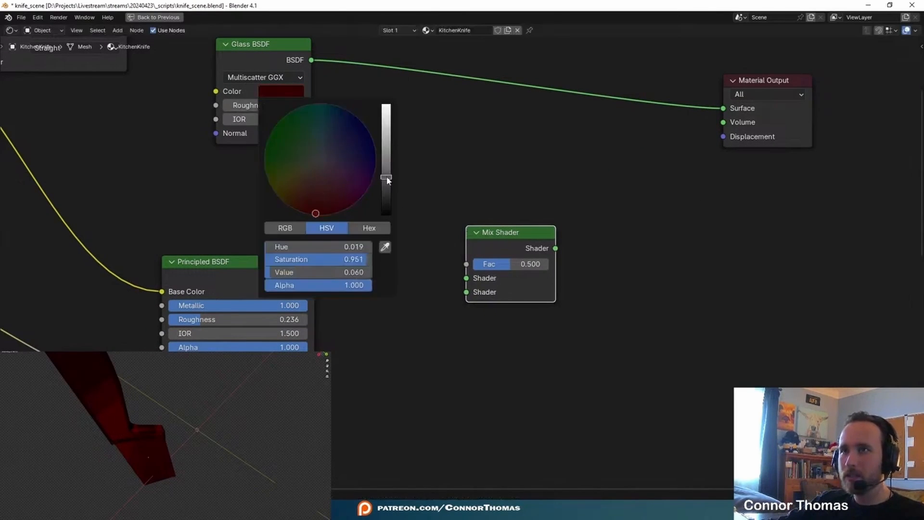
# Mix the Principled and Glass BSDFs using the bloody color as factor, output the mix, and view the knife through the camera.
pyautogui.scroll(-2, 337, 145)
pyautogui.moveTo(277, 100); pyautogui.dragTo(528, 350)
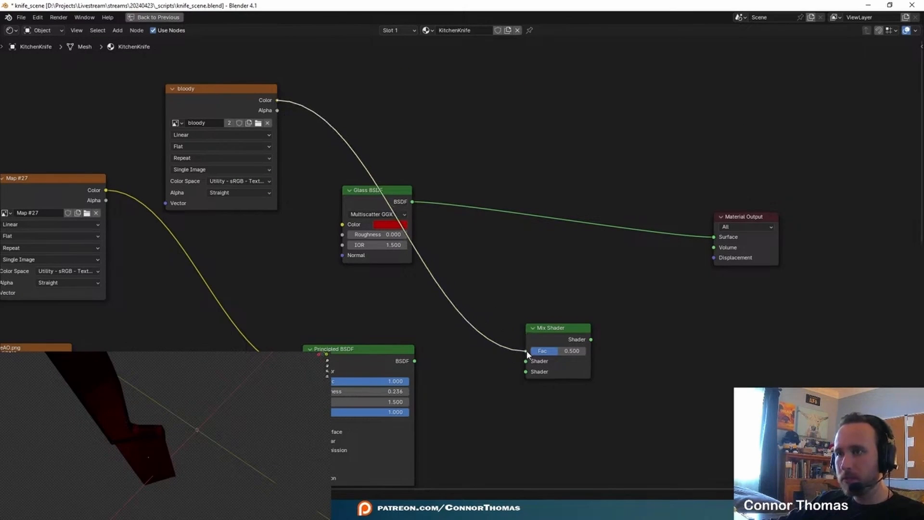
pyautogui.moveTo(412, 202); pyautogui.dragTo(416, 361)
pyautogui.keyDown('ctrl'); pyautogui.keyDown('shift'); pyautogui.click(566, 328); pyautogui.keyUp('shift'); pyautogui.keyUp('ctrl')
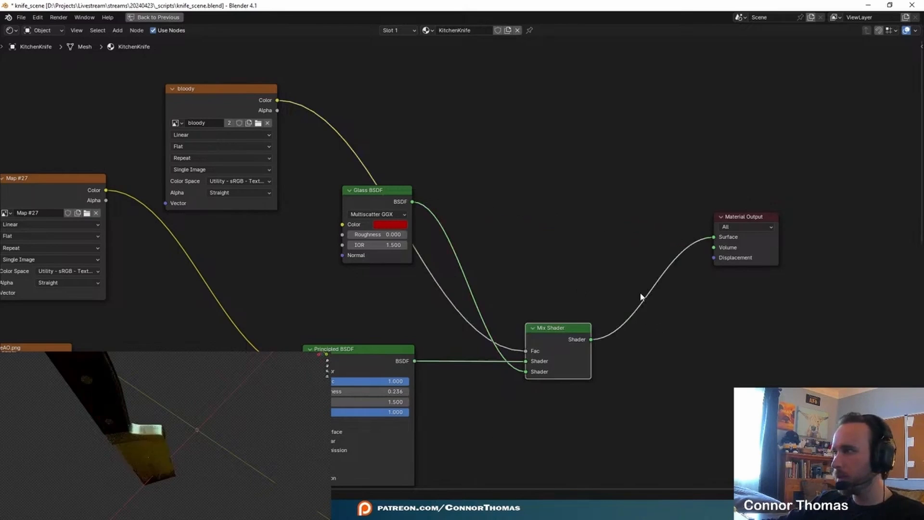
pyautogui.scroll(-5, 178, 453)
pyautogui.moveTo(175, 466); pyautogui.dragTo(178, 449, button='middle')
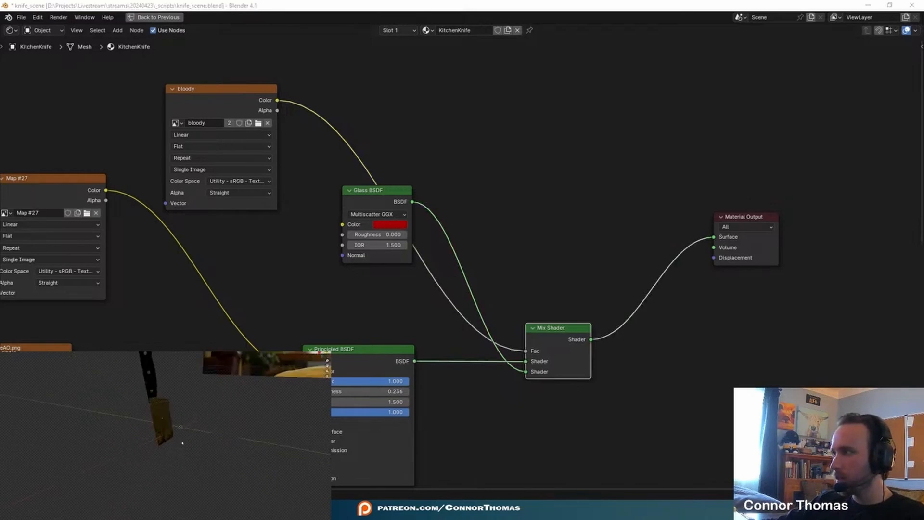
pyautogui.press('KP_0')
pyautogui.scroll(3, 188, 436)
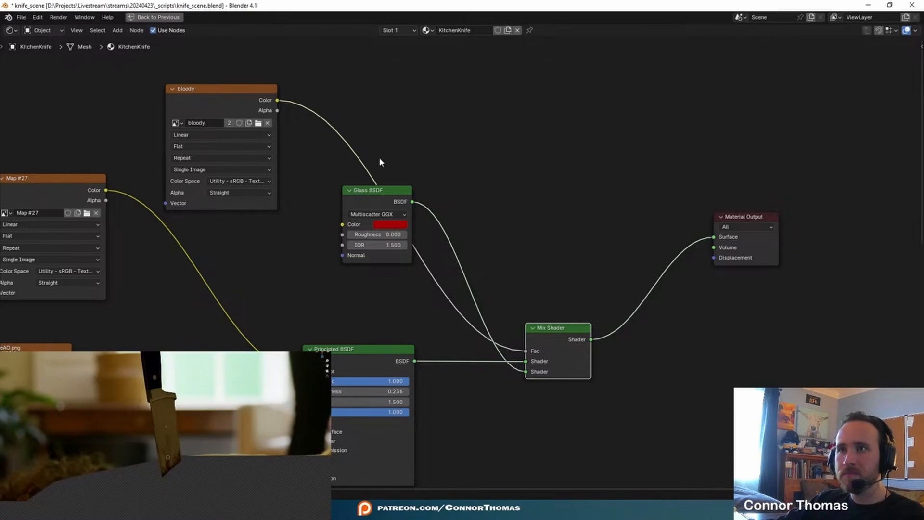
# Create a new blank image named roughness in the Texture Paint workspace.
pyautogui.hotkey('ctrl', 'space')
pyautogui.click(275, 18)
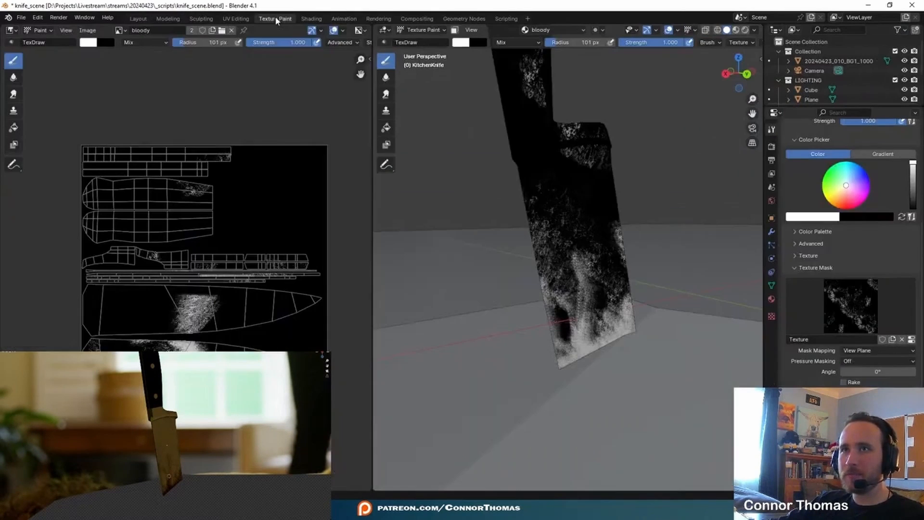
pyautogui.scroll(-3, 483, 255)
pyautogui.moveTo(510, 166)
pyautogui.keyDown('shift'); pyautogui.mouseDown(button='middle')
pyautogui.moveTo(514, 241)
pyautogui.moveTo(499, 187)
pyautogui.mouseUp(button='middle'); pyautogui.keyUp('shift')
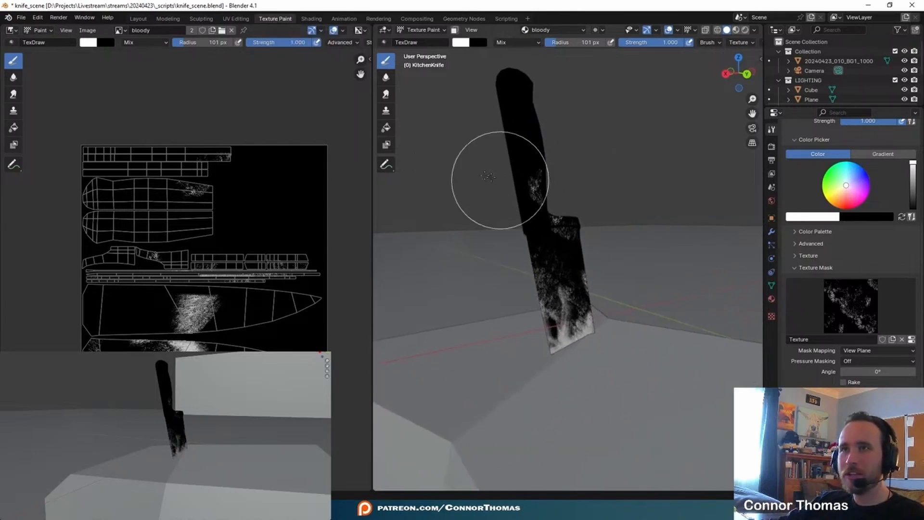
pyautogui.click(87, 29)
pyautogui.click(99, 42)
pyautogui.click(120, 39)
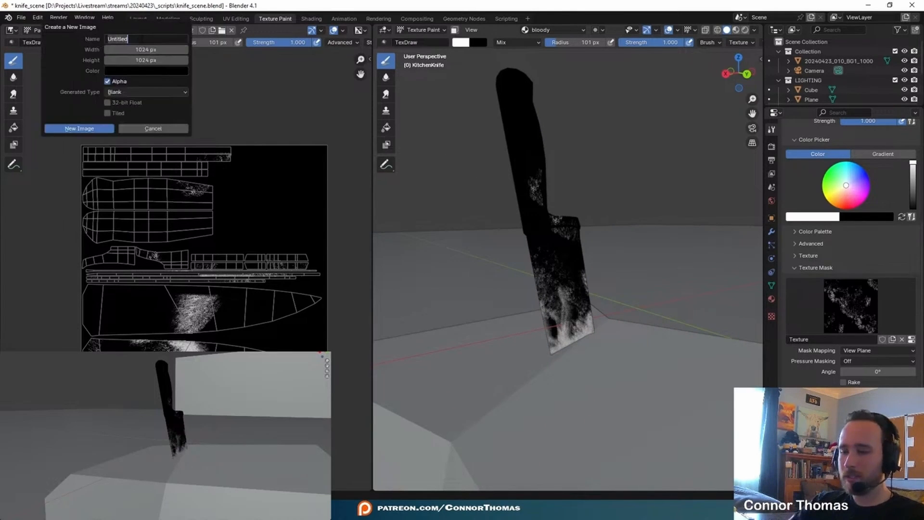
pyautogui.write('roughness')
pyautogui.press('Return')
pyautogui.press('Return')
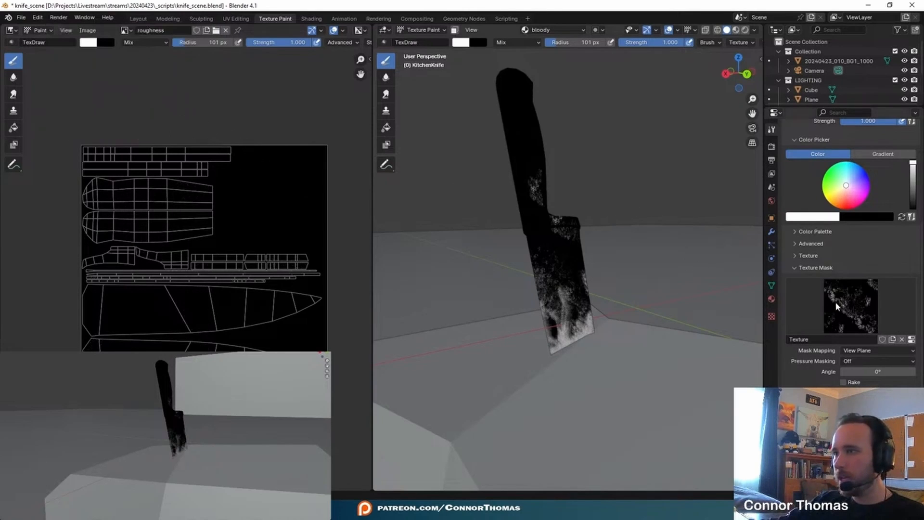
# Replace the brush's smudge texture mask with a new texture and select that texture in the texture properties.
pyautogui.click(902, 339)
pyautogui.click(865, 339)
pyautogui.click(771, 316)
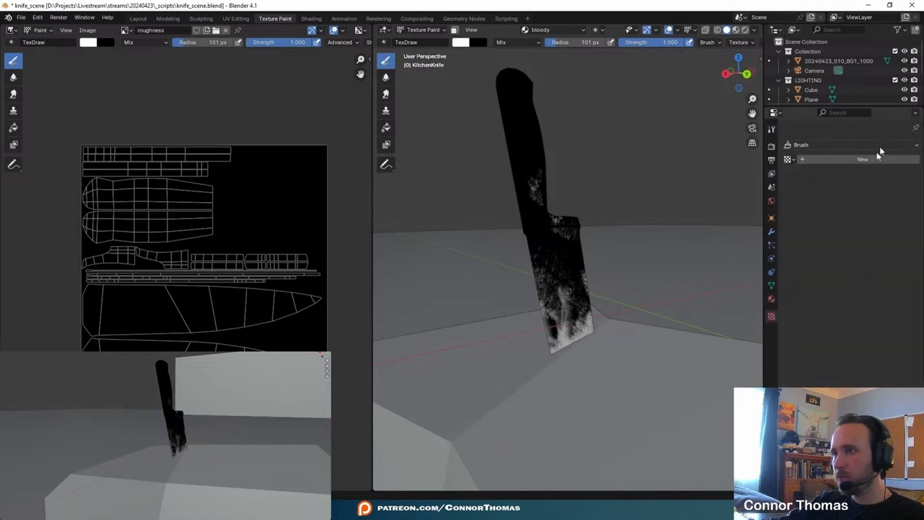
pyautogui.click(793, 160)
pyautogui.click(814, 183)
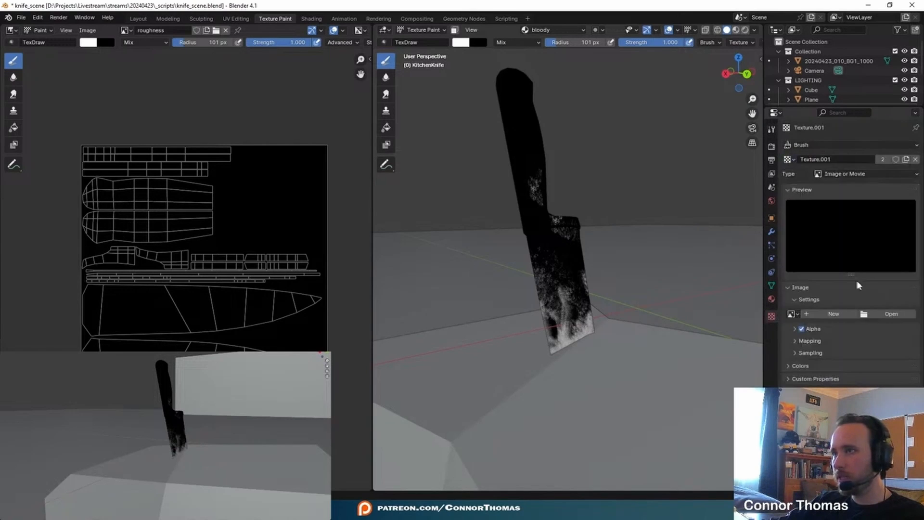
# Load the dust_09.png image from the SurfaceImperfections1 1K folder into the brush's mask texture.
pyautogui.click(892, 315)
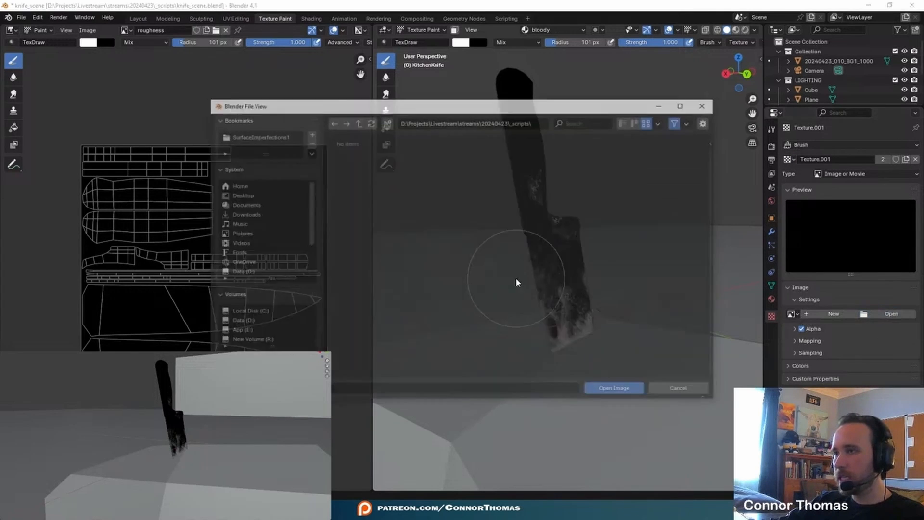
pyautogui.click(244, 139)
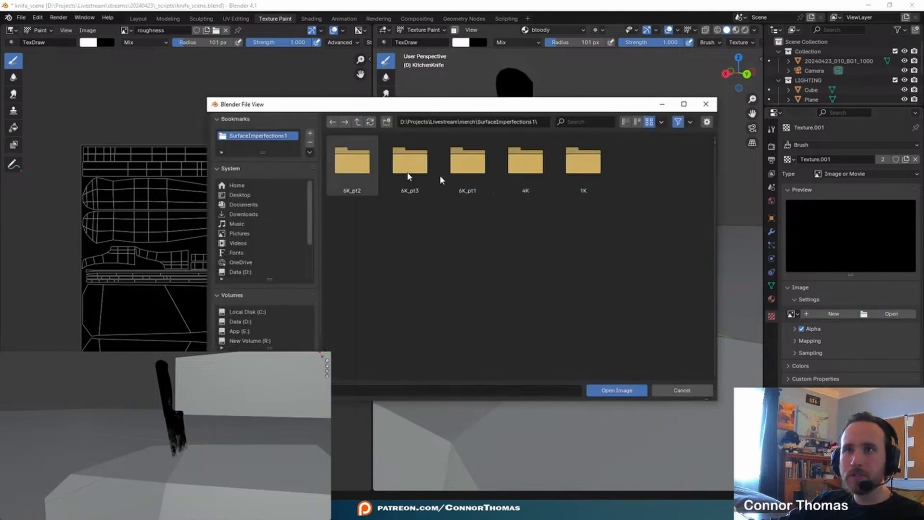
pyautogui.doubleClick(584, 173)
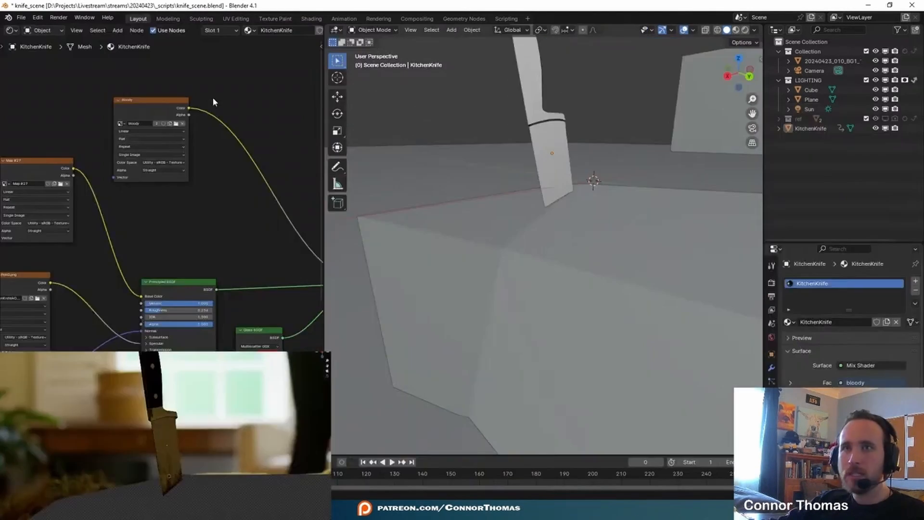
# Add an Image Texture node next to the bloody texture in the KitchenKnife material.
pyautogui.hotkey('shift', 'a')
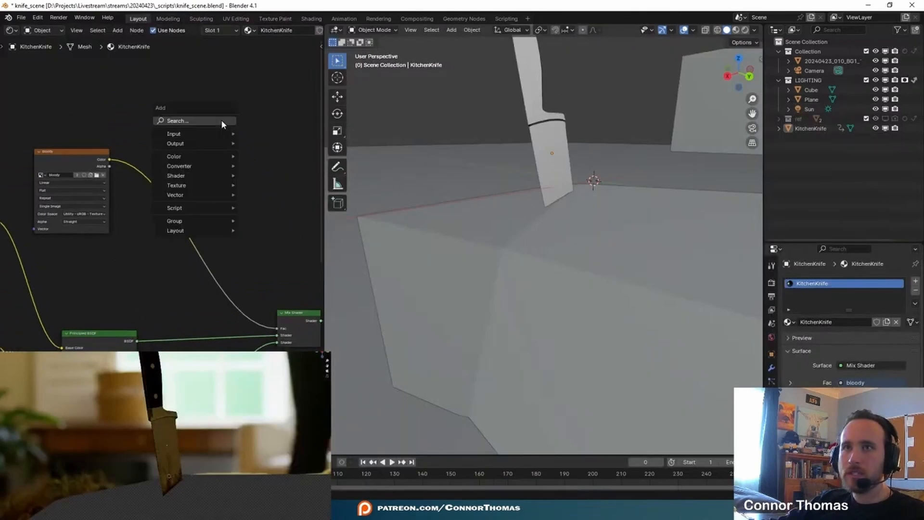
pyautogui.click(221, 119)
pyautogui.write('imag')
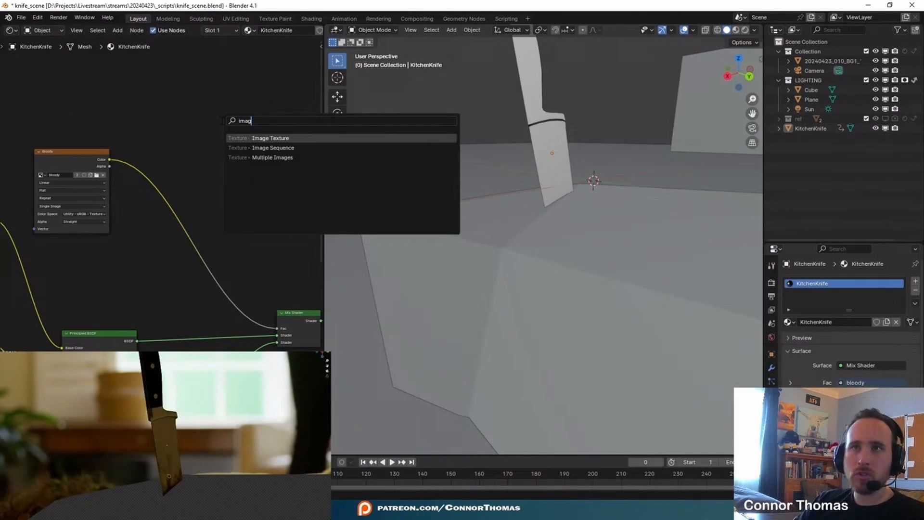
pyautogui.press('Return')
pyautogui.click(224, 123)
# Preview the new Image Texture node on the knife and assign the roughness image to it.
pyautogui.scroll(5, 272, 129)
pyautogui.moveTo(272, 129); pyautogui.dragTo(206, 106, button='middle')
pyautogui.keyDown('ctrl'); pyautogui.keyDown('shift'); pyautogui.click(206, 106); pyautogui.keyUp('shift'); pyautogui.keyUp('ctrl')
pyautogui.click(141, 131)
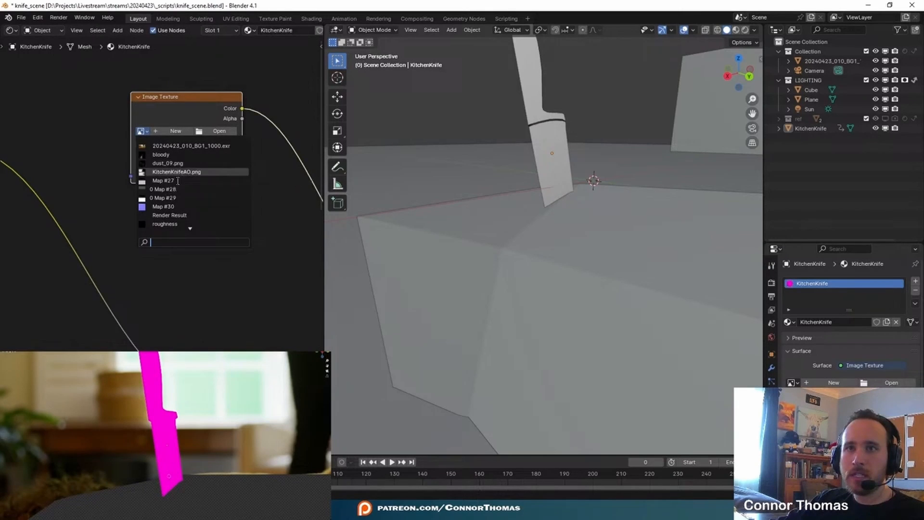
pyautogui.click(164, 224)
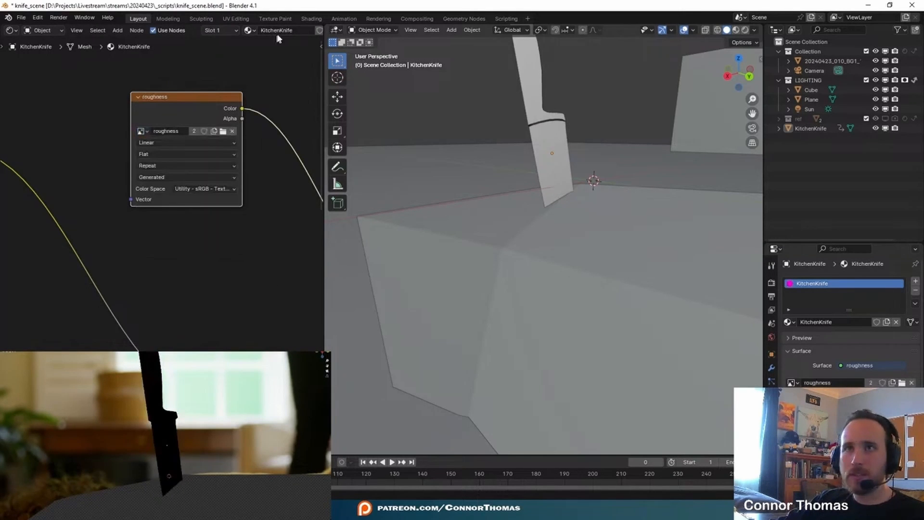
# Paint dust specks over the knife in the Texture Paint workspace and enable random rotation for the texture mask.
pyautogui.click(286, 20)
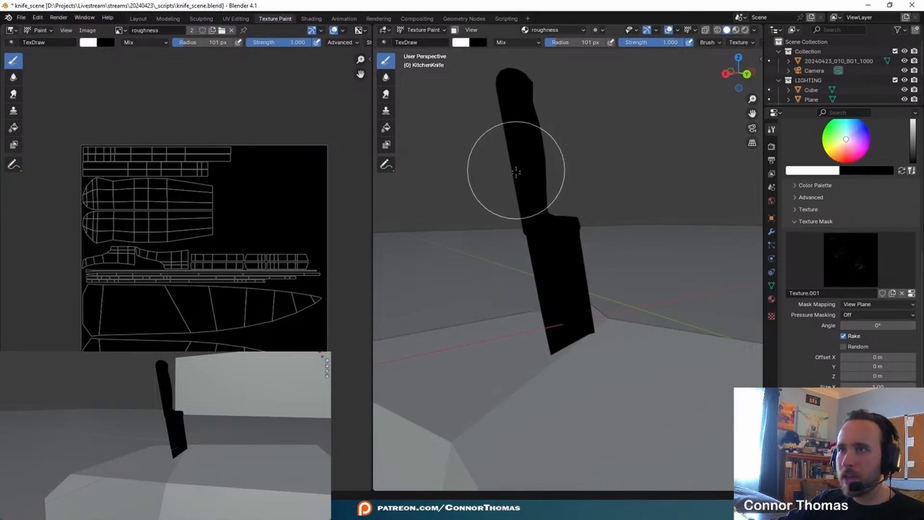
pyautogui.moveTo(556, 330)
pyautogui.mouseDown()
pyautogui.moveTo(522, 103)
pyautogui.moveTo(557, 238)
pyautogui.moveTo(564, 232)
pyautogui.moveTo(602, 305)
pyautogui.mouseUp()
pyautogui.scroll(6, 613, 351)
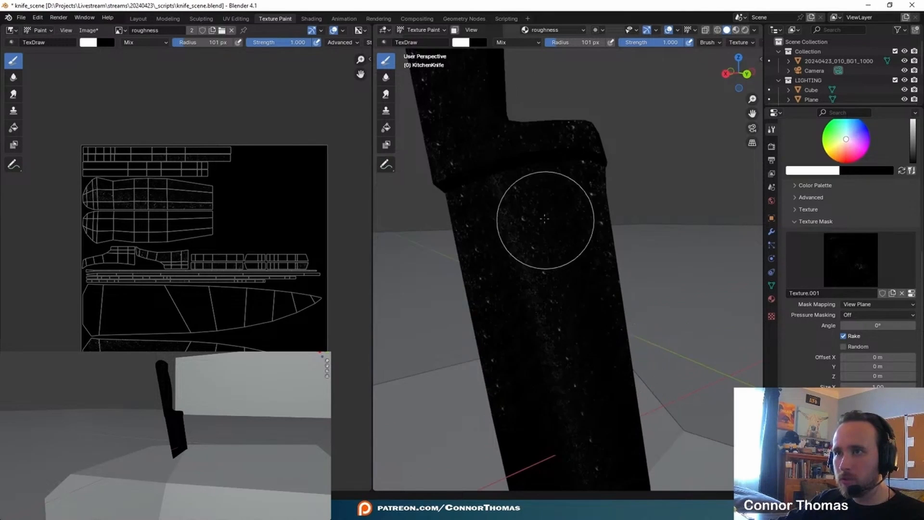
pyautogui.scroll(-6, 567, 351)
pyautogui.click(844, 346)
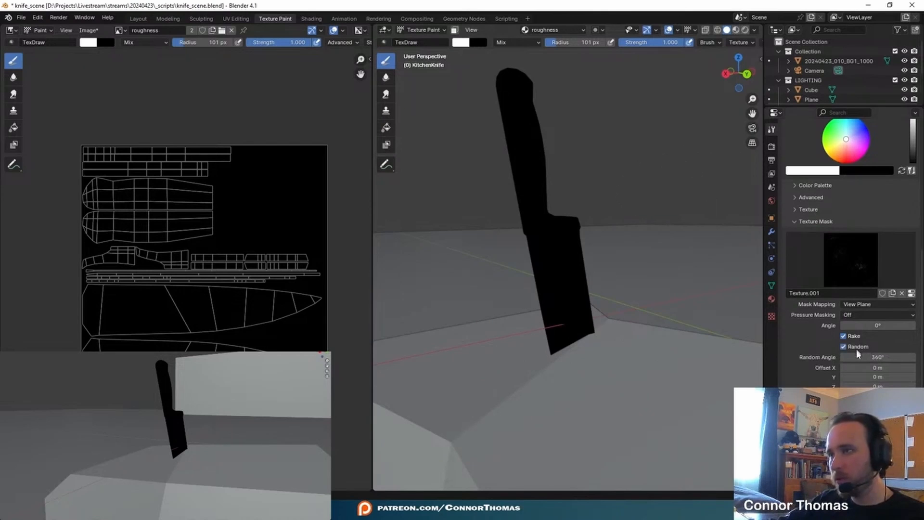
pyautogui.scroll(3, 573, 331)
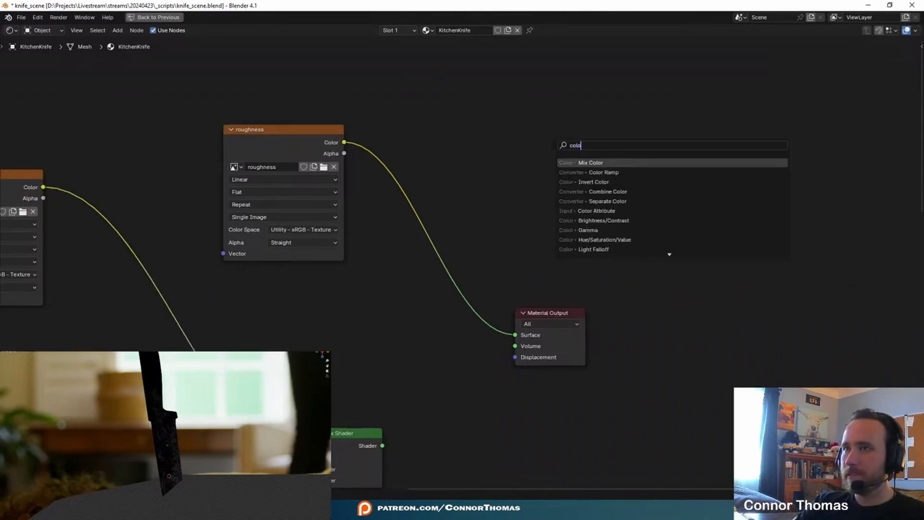
# Insert a Color Ramp between the roughness texture and the Material Output and move its white stop to about 0.245.
pyautogui.press('Down')
pyautogui.press('Return')
pyautogui.click(507, 255)
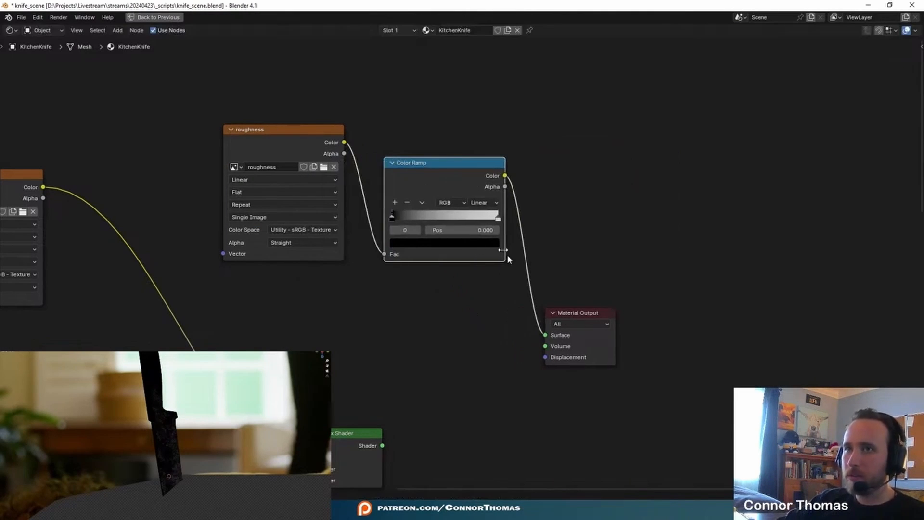
pyautogui.moveTo(496, 220); pyautogui.dragTo(415, 221)
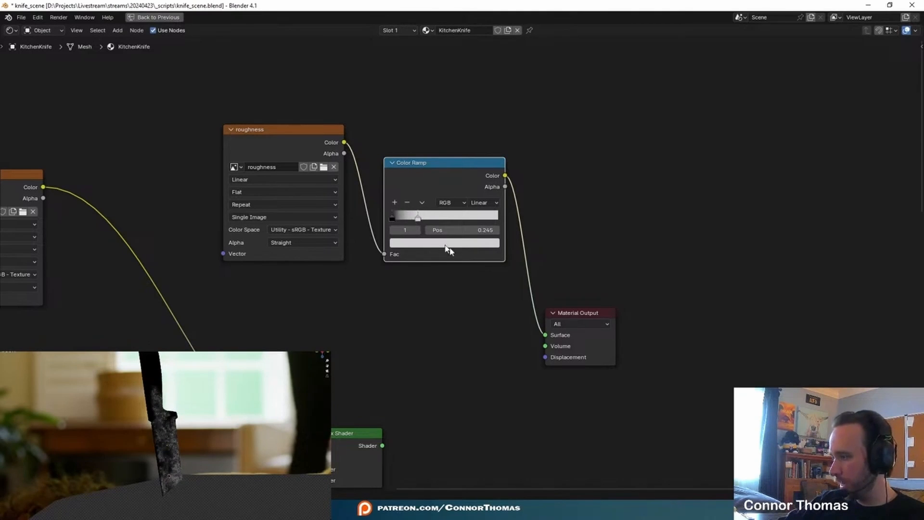
pyautogui.click(142, 373)
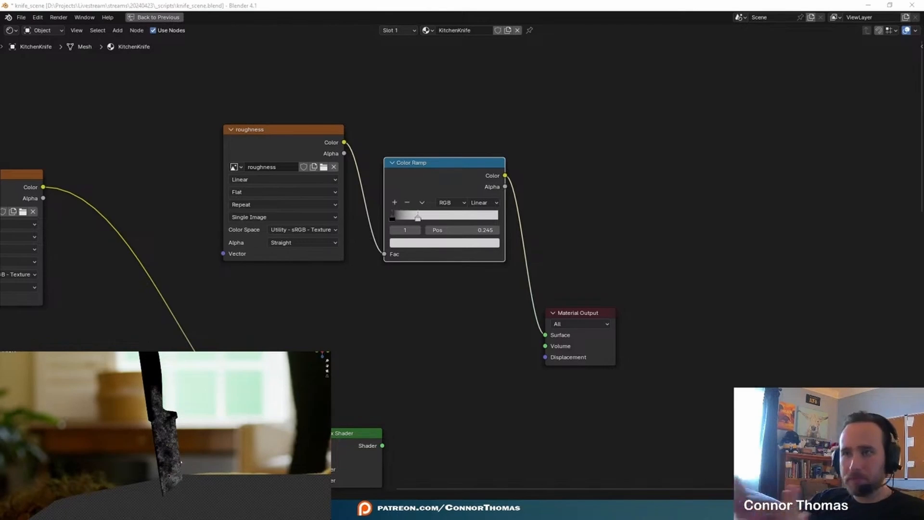
# Check the Principled BSDF's exact roughness value.
pyautogui.moveTo(424, 378); pyautogui.dragTo(639, 164, button='middle')
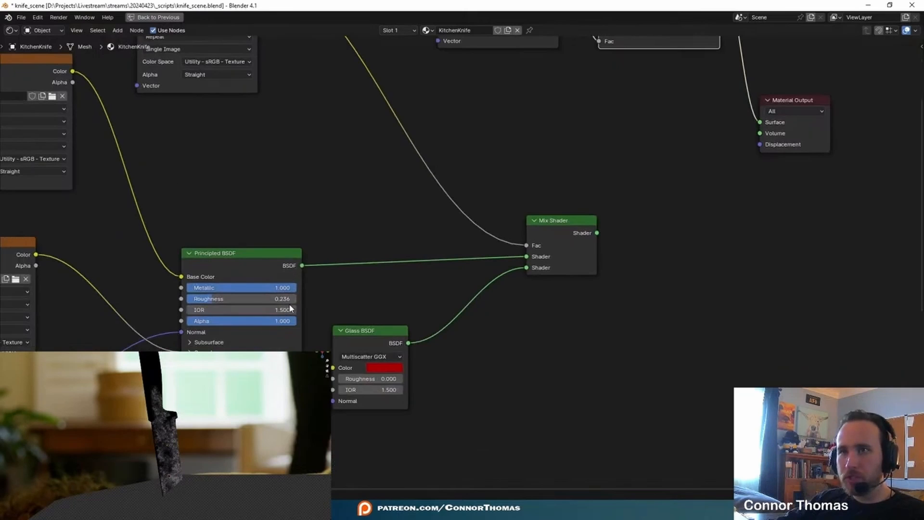
pyautogui.click(251, 298)
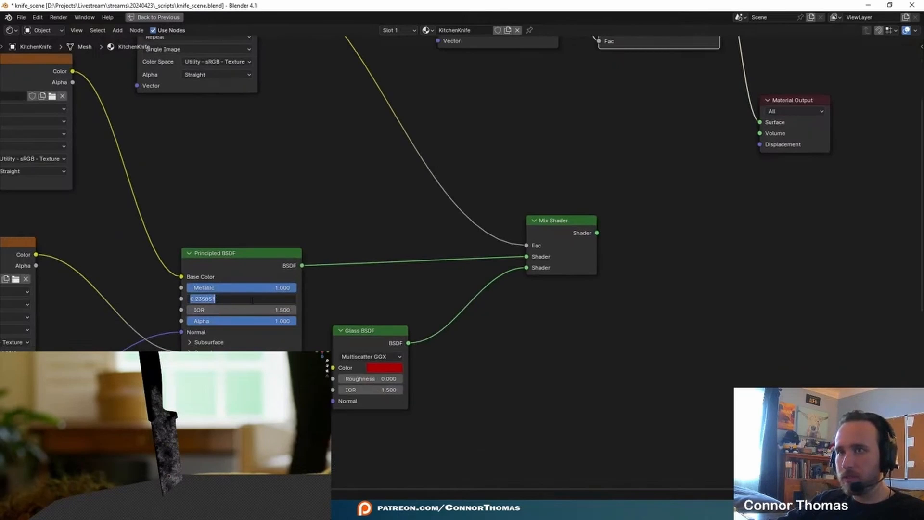
pyautogui.press('Escape')
# Set the color value of the Color Ramp's black stop to 0.2.
pyautogui.moveTo(561, 119); pyautogui.dragTo(437, 390, button='middle')
pyautogui.click(480, 278)
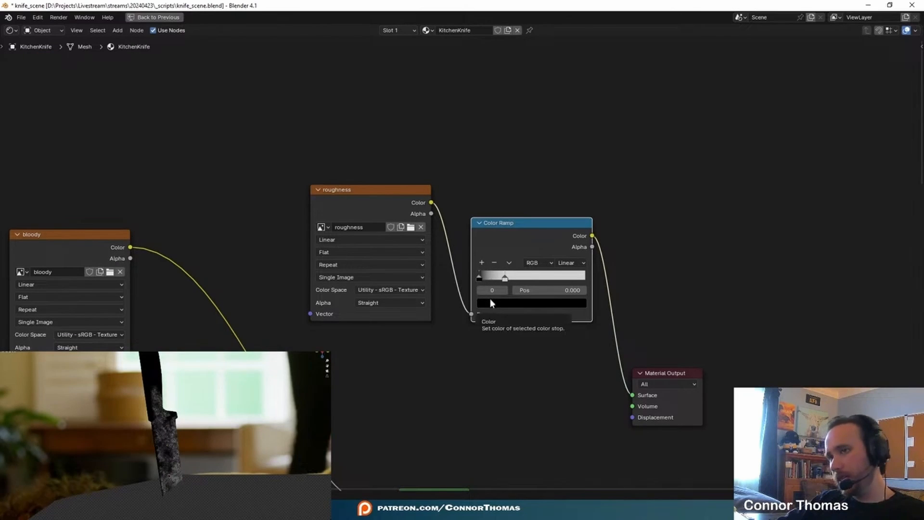
pyautogui.click(491, 303)
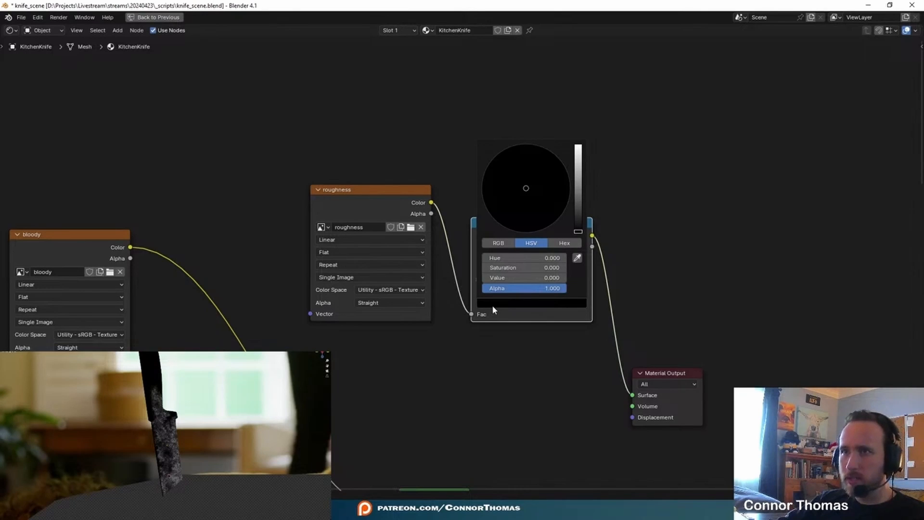
pyautogui.click(511, 278)
pyautogui.write('.2')
pyautogui.press('Return')
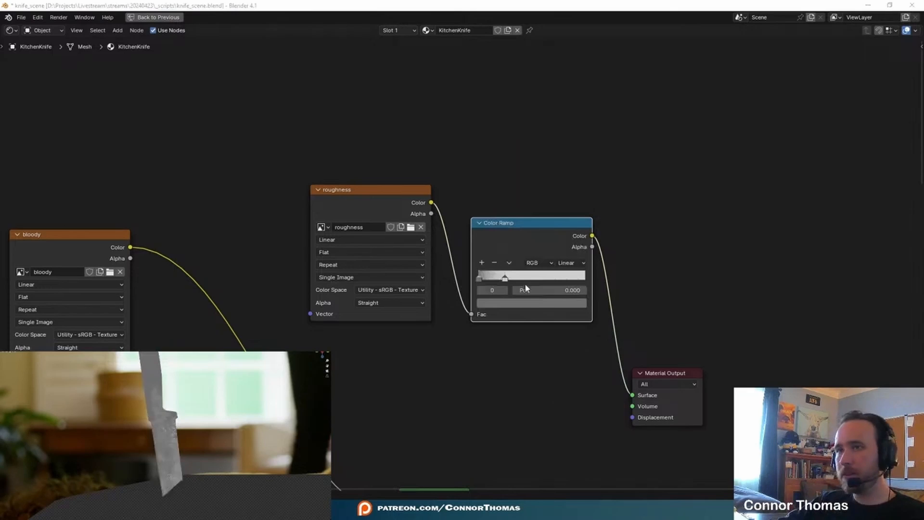
# Move the Color Ramp's light stop to about 0.223 and darken its first stop to a value of about 0.062.
pyautogui.click(505, 278)
pyautogui.moveTo(498, 281)
pyautogui.mouseDown()
pyautogui.moveTo(484, 280)
pyautogui.moveTo(494, 279)
pyautogui.mouseUp()
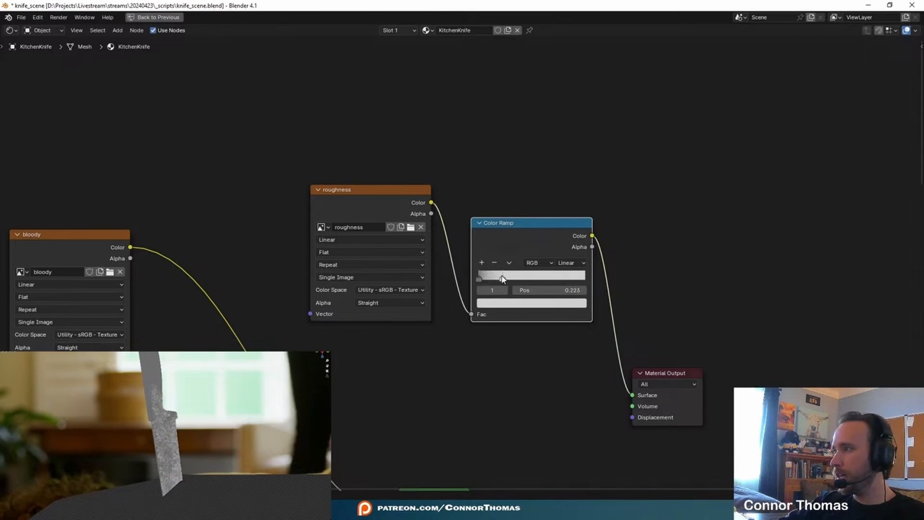
pyautogui.click(482, 279)
pyautogui.click(507, 302)
pyautogui.moveTo(578, 192); pyautogui.dragTo(581, 209)
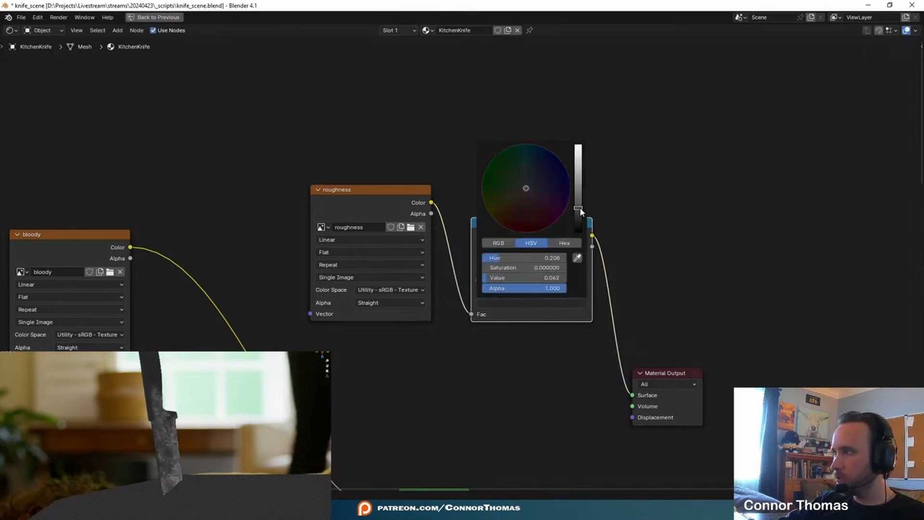
# Move the roughness texture and Color Ramp nodes together to the input side of the Principled BSDF.
pyautogui.scroll(-3, 527, 280)
pyautogui.moveTo(472, 70); pyautogui.dragTo(715, 222)
pyautogui.press('g')
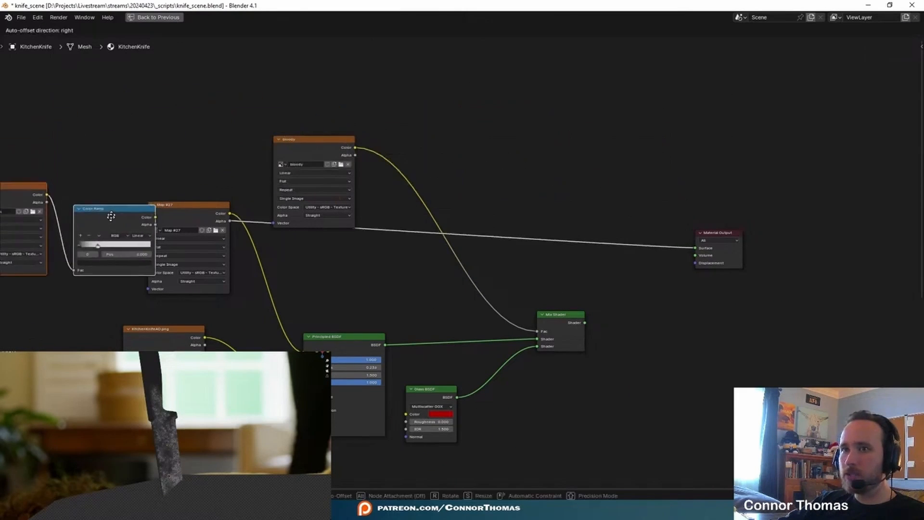
pyautogui.moveTo(84, 280); pyautogui.dragTo(50, 298)
pyautogui.click(116, 228)
# Connect the Color Ramp to the Principled BSDF's Roughness and output the Mix Shader to inspect the knife up close.
pyautogui.moveTo(128, 218); pyautogui.dragTo(278, 151, button='middle')
pyautogui.moveTo(243, 237); pyautogui.dragTo(466, 302)
pyautogui.keyDown('ctrl'); pyautogui.keyDown('shift'); pyautogui.click(712, 265); pyautogui.keyUp('shift'); pyautogui.keyUp('ctrl')
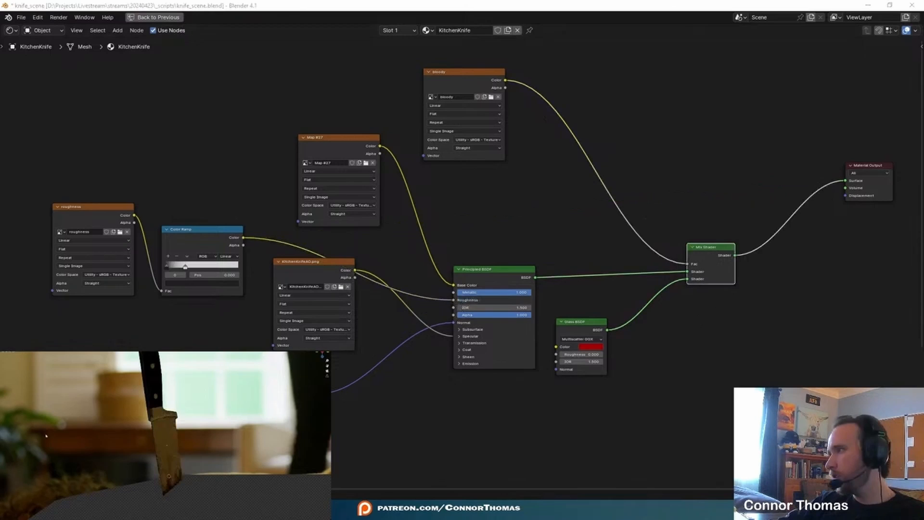
pyautogui.scroll(5, 170, 453)
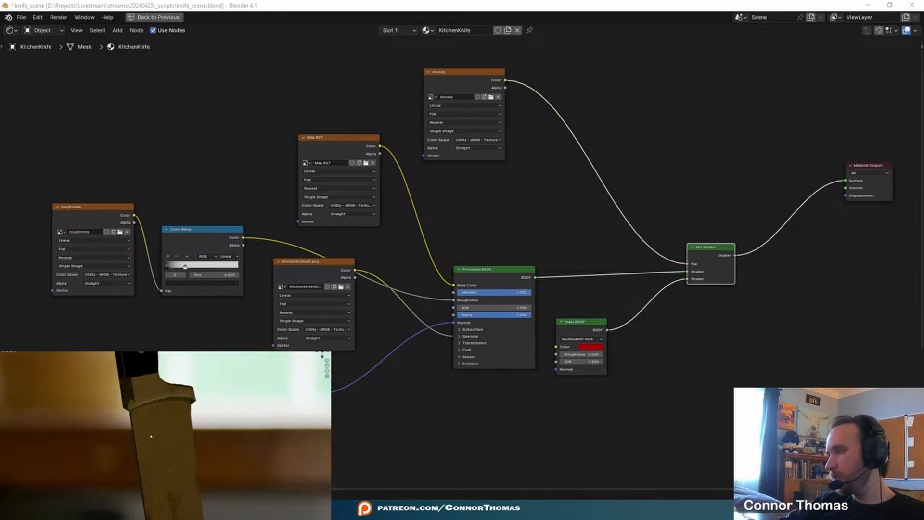
# Add a Math node below the Mix Shader and set its operation to Multiply.
pyautogui.moveTo(673, 385); pyautogui.dragTo(595, 410, button='middle')
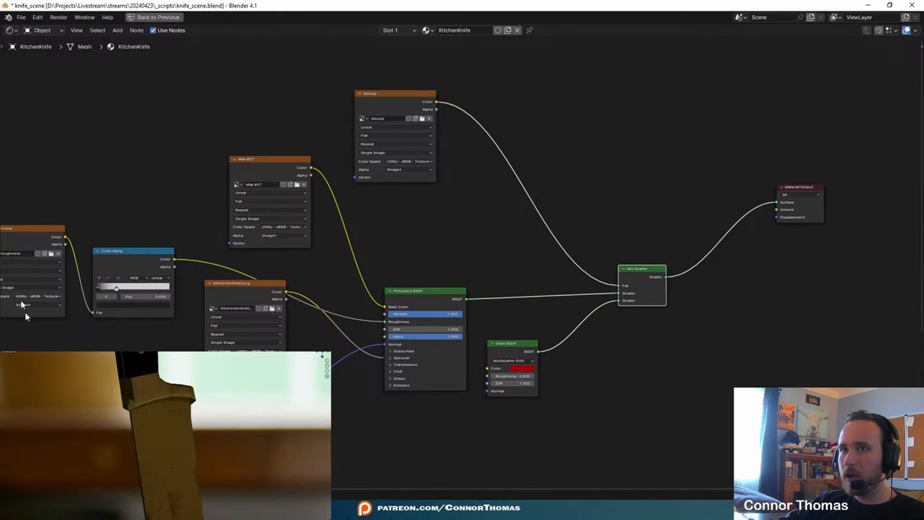
pyautogui.click(783, 339)
pyautogui.hotkey('shift', 'a')
pyautogui.click(783, 338)
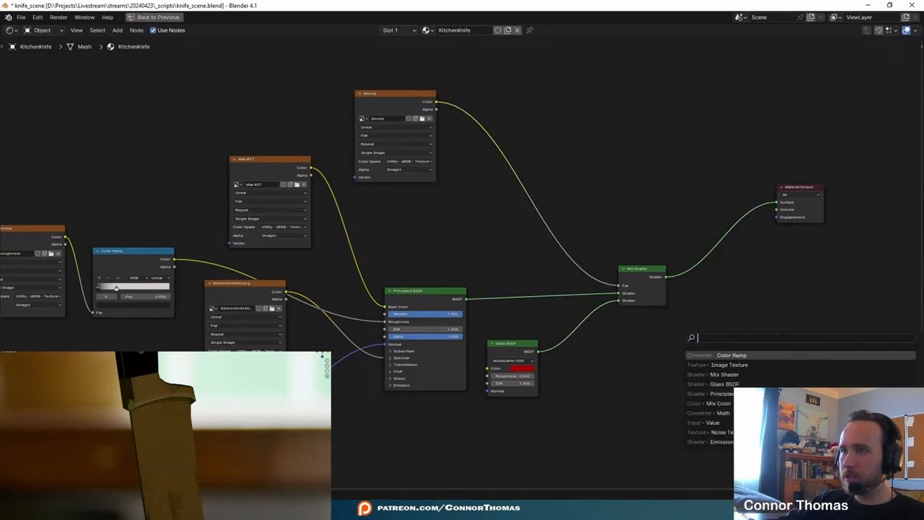
pyautogui.write('math')
pyautogui.moveTo(781, 338); pyautogui.dragTo(686, 339)
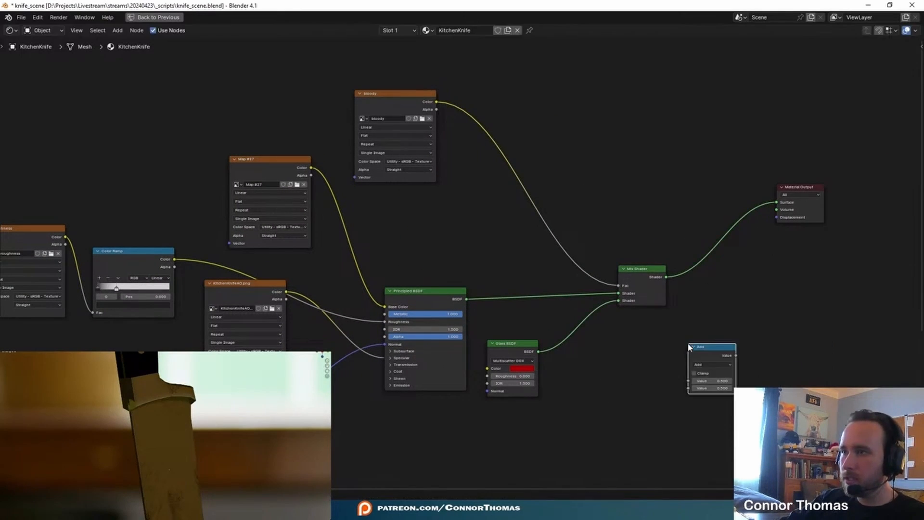
pyautogui.scroll(2, 687, 339)
pyautogui.click(641, 326)
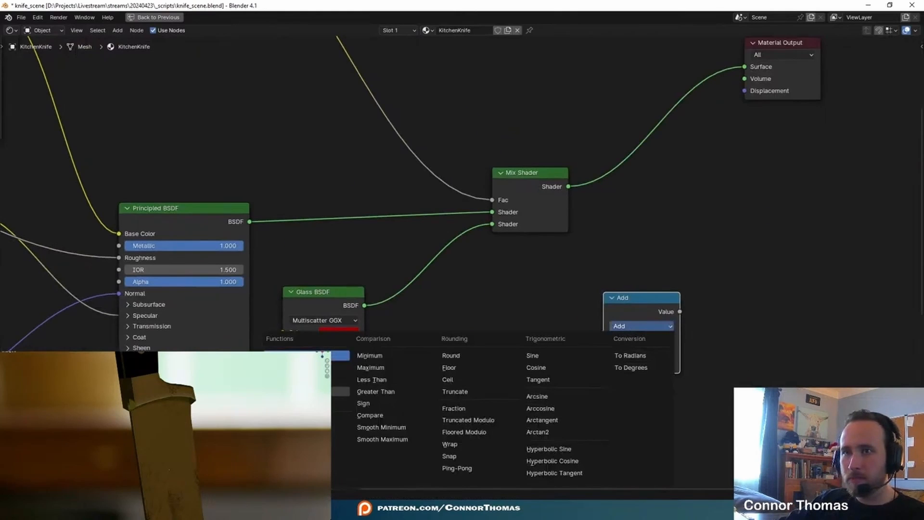
pyautogui.click(337, 379)
# Feed the roughness texture's color into the Multiply node with a factor of 4 and connect the result to the material's Displacement.
pyautogui.scroll(-2, 493, 391)
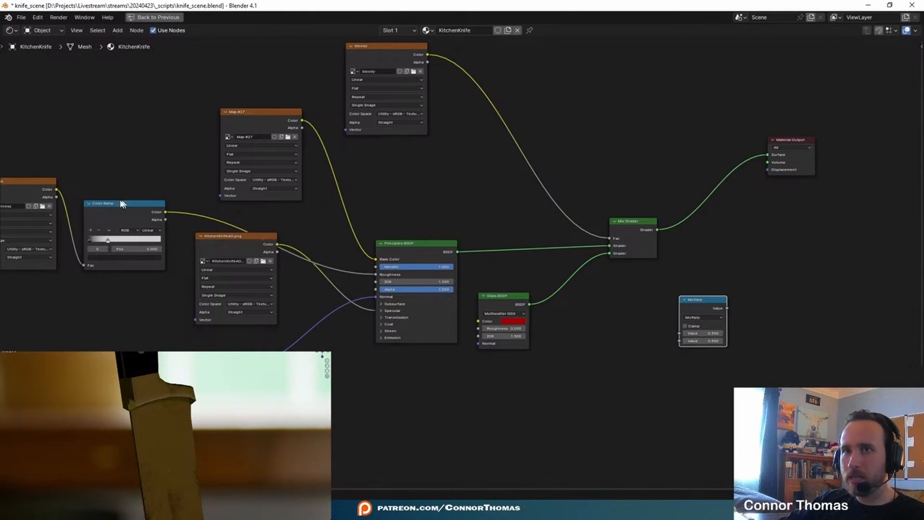
pyautogui.moveTo(56, 190); pyautogui.dragTo(680, 333)
pyautogui.scroll(2, 796, 382)
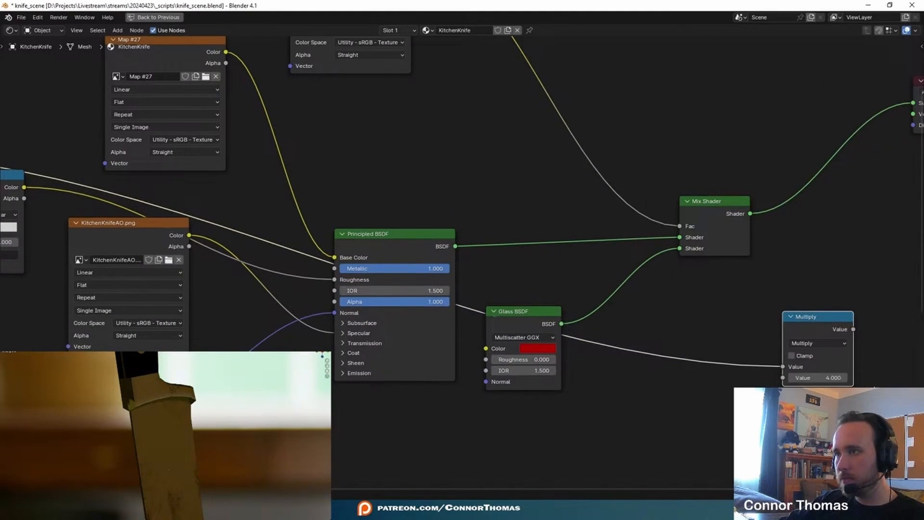
pyautogui.moveTo(796, 382); pyautogui.dragTo(520, 406, button='middle')
pyautogui.moveTo(501, 407); pyautogui.dragTo(571, 203)
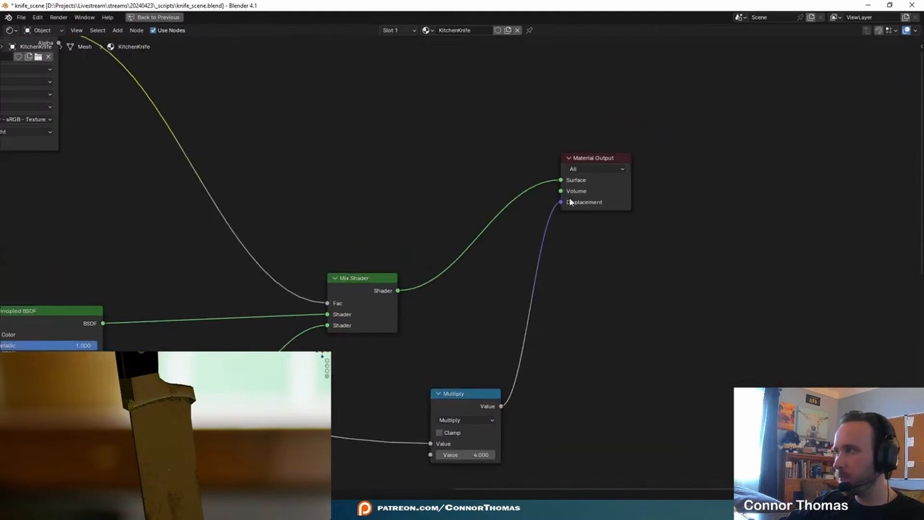
pyautogui.moveTo(597, 298); pyautogui.dragTo(670, 164, button='middle')
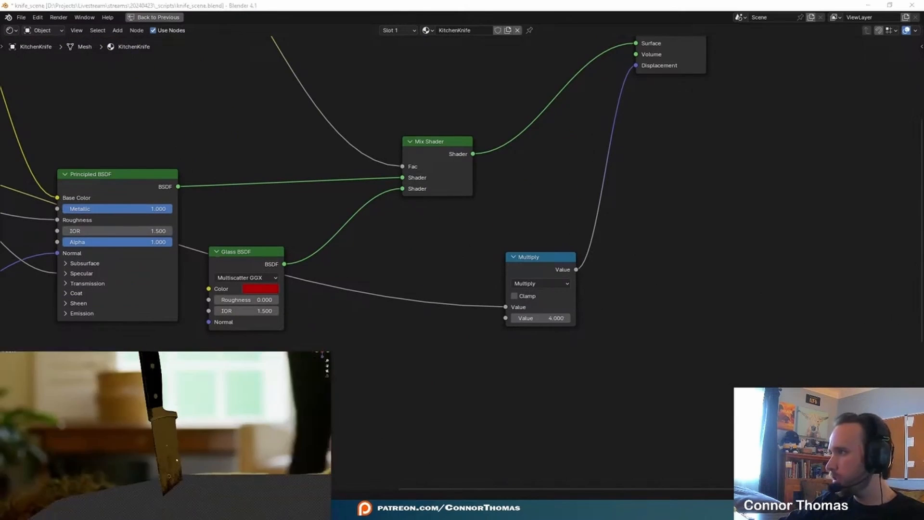
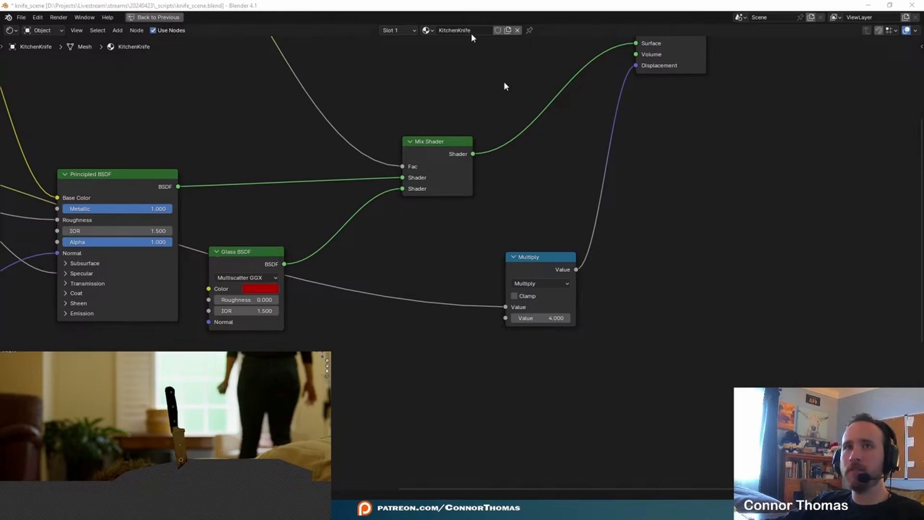
# Save the scene, restore the full workspace layout and show the Cycles render settings.
pyautogui.hotkey('ctrl', 's')
pyautogui.scroll(-1, 665, 323)
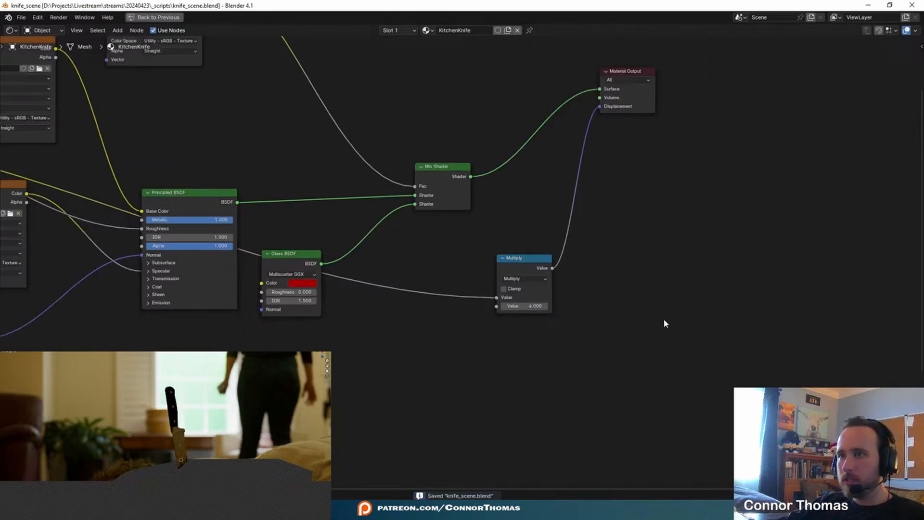
pyautogui.hotkey('ctrl', 'space')
pyautogui.click(772, 282)
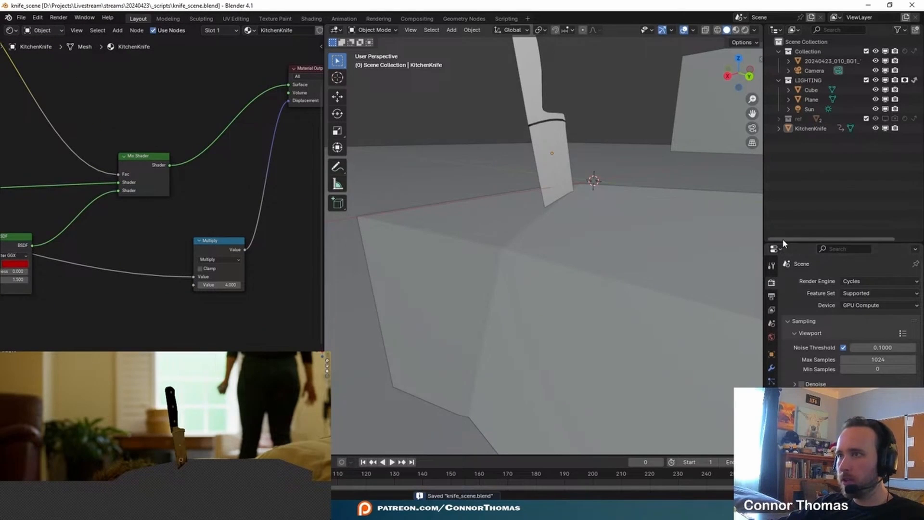
# Enlarge the properties area and set the render output's file format to OpenEXR MultiLayer.
pyautogui.moveTo(783, 240); pyautogui.dragTo(783, 45)
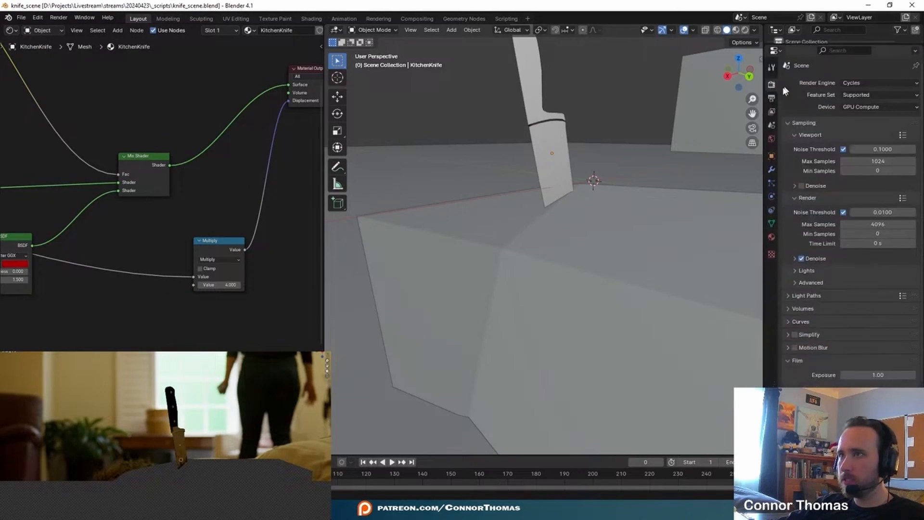
pyautogui.click(772, 97)
pyautogui.click(878, 310)
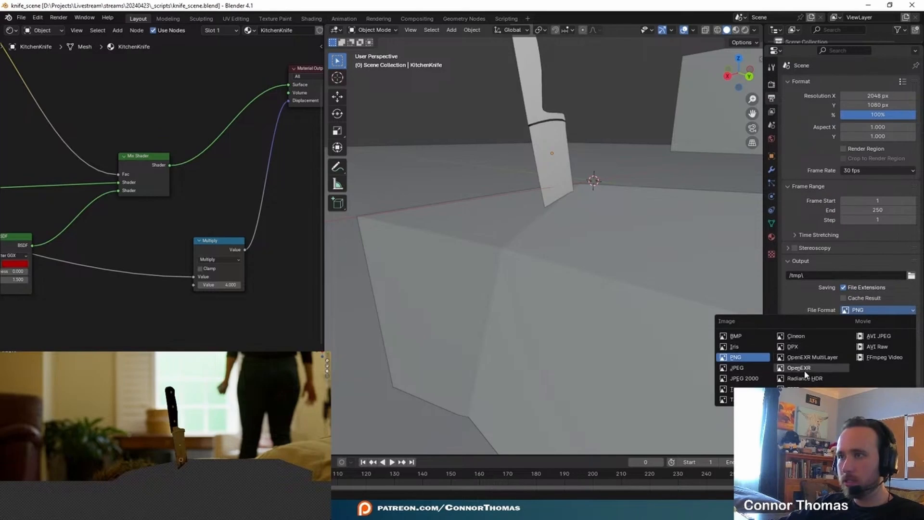
pyautogui.click(794, 360)
pyautogui.click(857, 313)
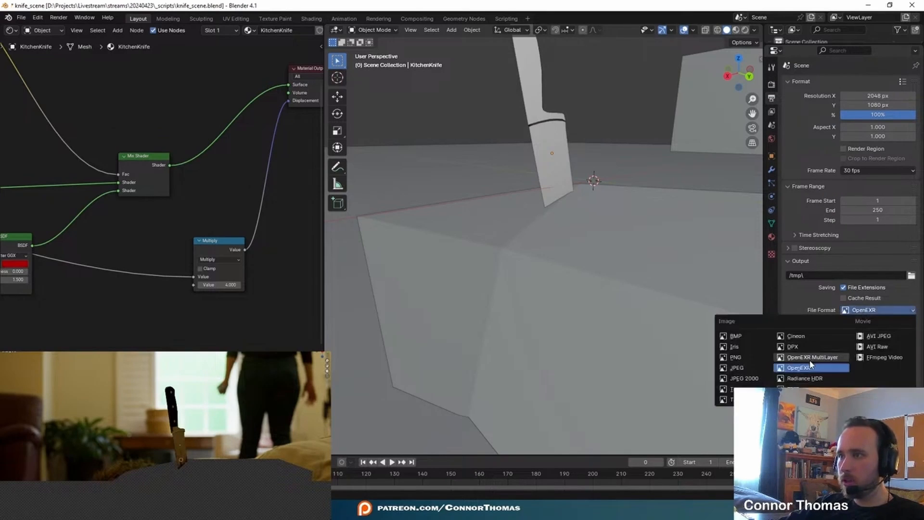
pyautogui.click(797, 350)
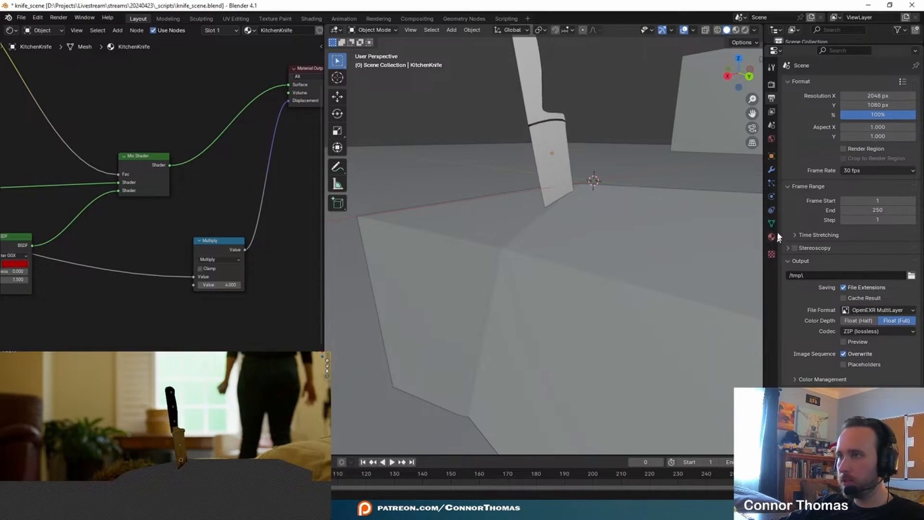
# Review the color space options in the render settings, return to the output settings and save the scene.
pyautogui.click(772, 84)
pyautogui.scroll(-5, 847, 216)
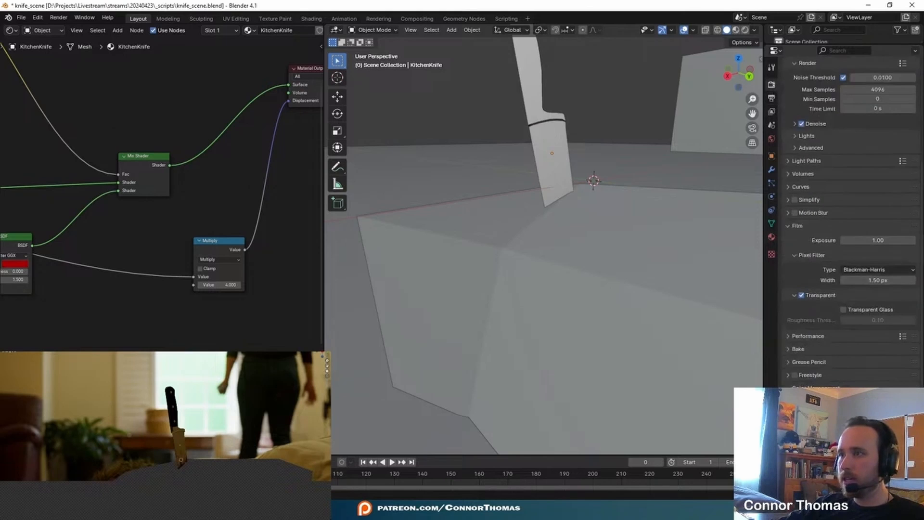
pyautogui.click(878, 455)
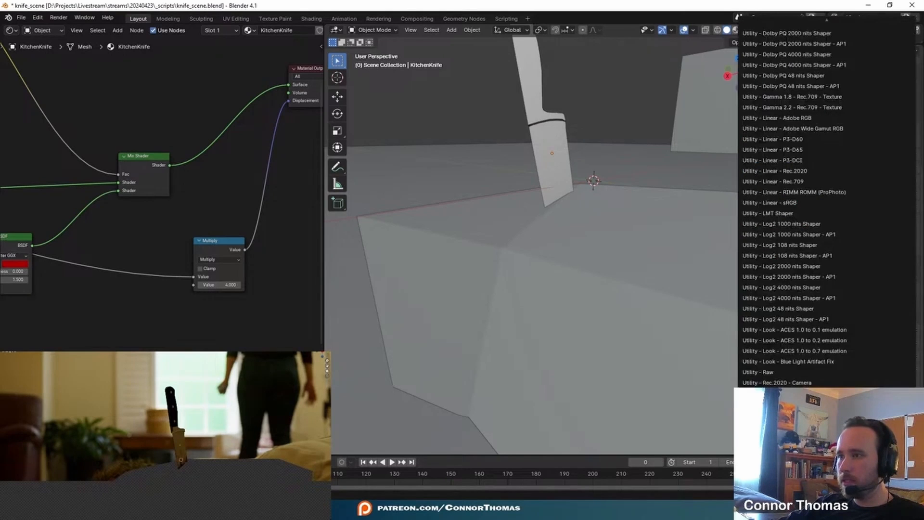
pyautogui.click(878, 456)
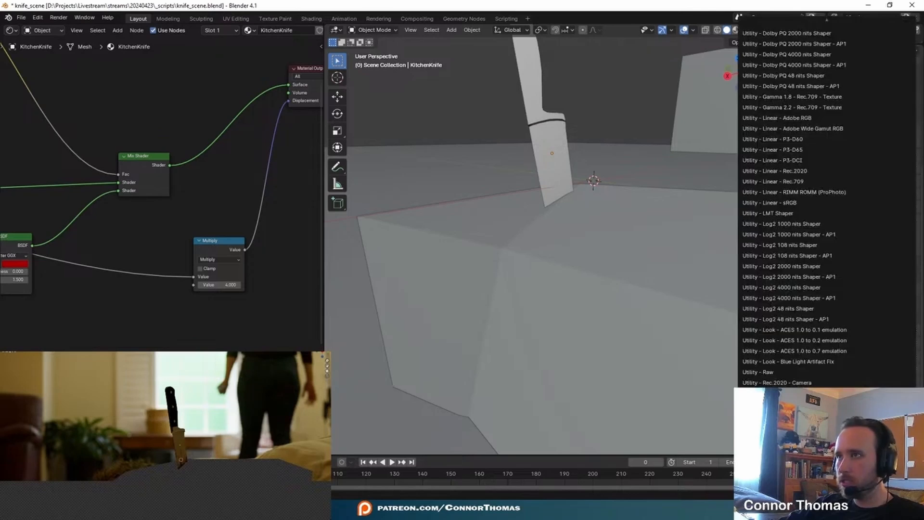
pyautogui.press('Escape')
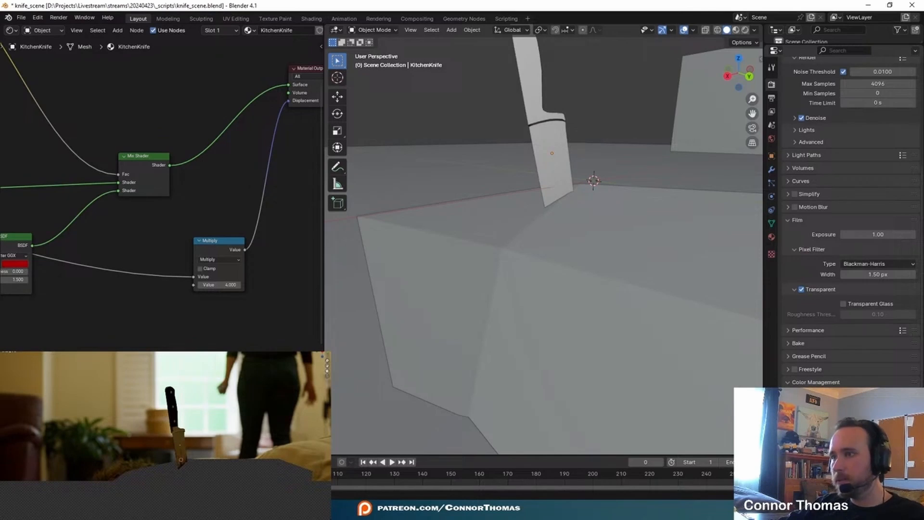
pyautogui.click(772, 98)
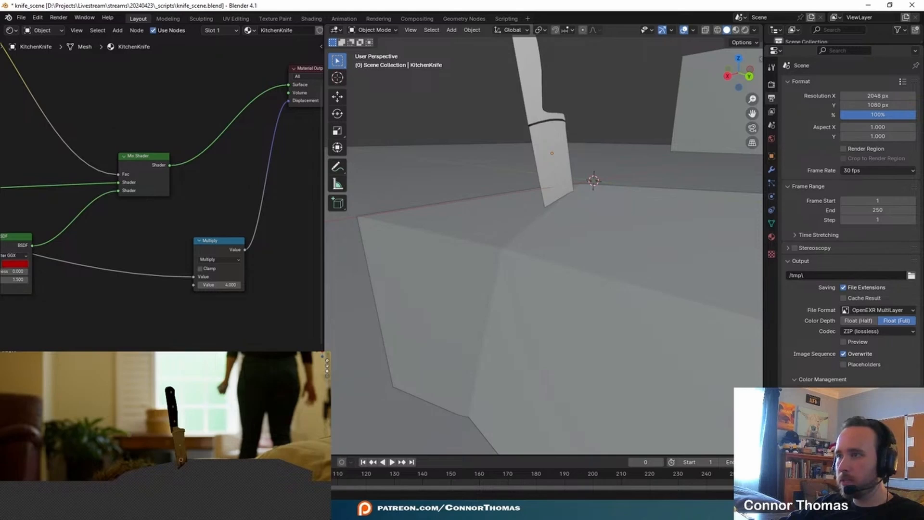
pyautogui.hotkey('ctrl', 's')
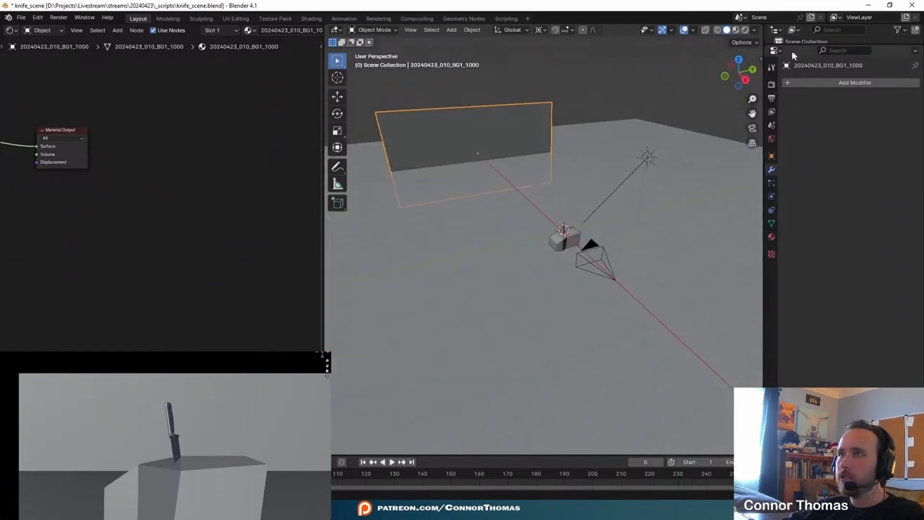
# Move the background plate object into the LIGHTING collection, take it out to the Scene Collection and put it back to compare the lighting.
pyautogui.moveTo(795, 42); pyautogui.dragTo(795, 219)
pyautogui.moveTo(814, 61); pyautogui.dragTo(807, 81)
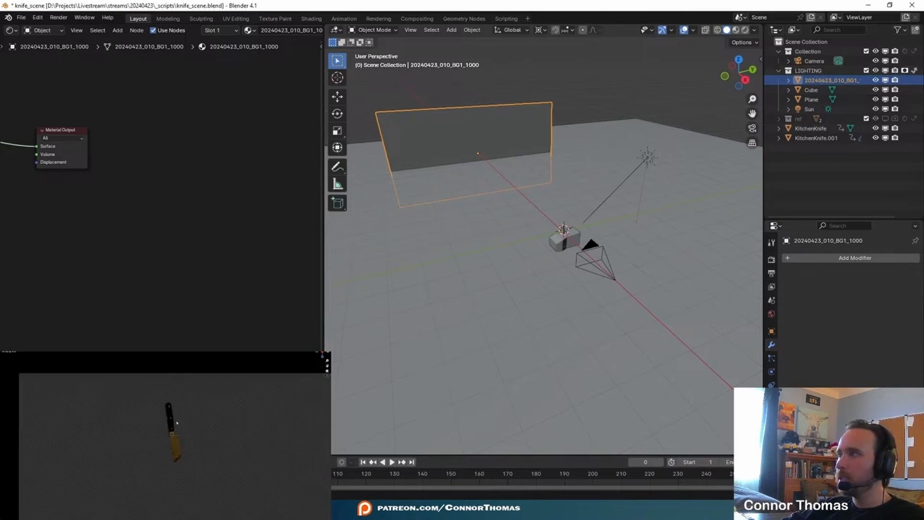
pyautogui.moveTo(815, 83); pyautogui.dragTo(812, 41)
pyautogui.hotkey('alt', 'Tab')
pyautogui.click(802, 54)
pyautogui.moveTo(824, 117); pyautogui.dragTo(810, 70)
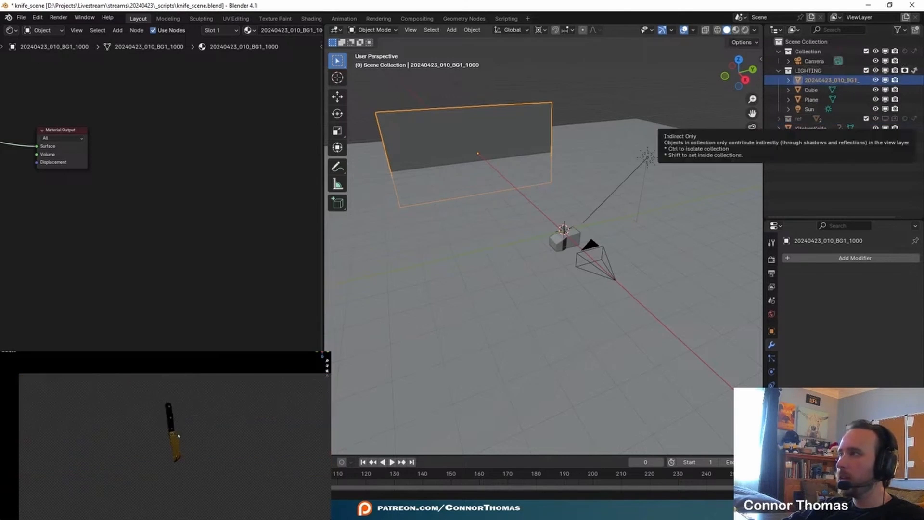
# Inspect the knife's handle and blade up close under the lighting from the background plate.
pyautogui.scroll(6, 190, 380)
pyautogui.keyDown('shift'); pyautogui.moveTo(190, 379); pyautogui.dragTo(178, 416, button='middle'); pyautogui.keyUp('shift')
pyautogui.scroll(8, 177, 416)
pyautogui.keyDown('shift'); pyautogui.moveTo(174, 385); pyautogui.dragTo(175, 419, button='middle'); pyautogui.keyUp('shift')
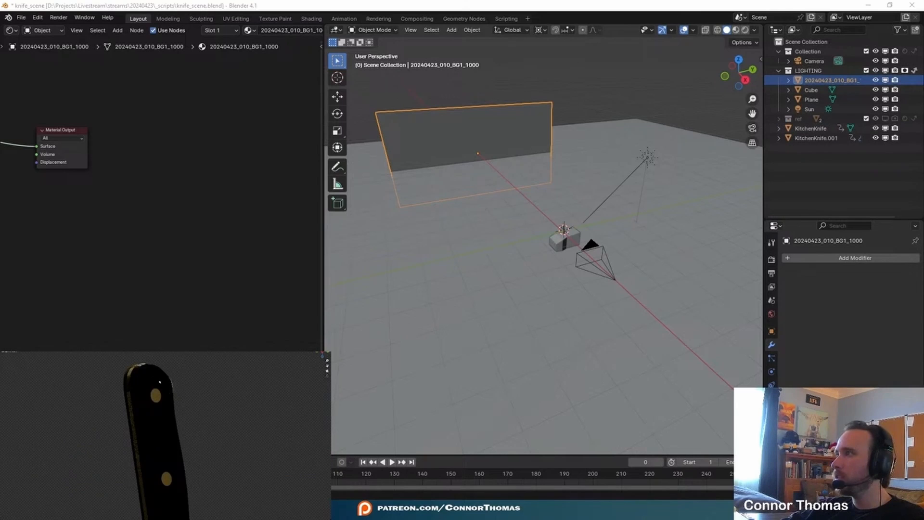
pyautogui.scroll(-6, 175, 418)
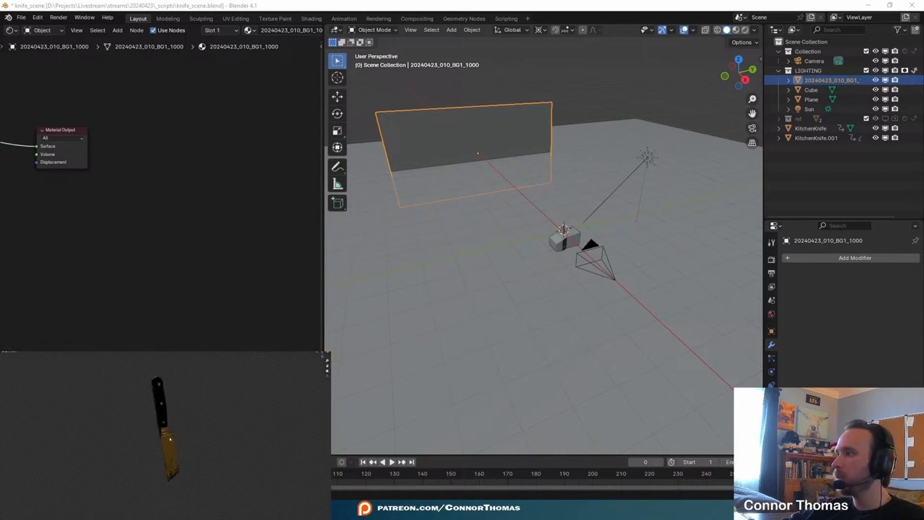
# Select the kitchen knife, switch to the camera view and render the image.
pyautogui.click(166, 439)
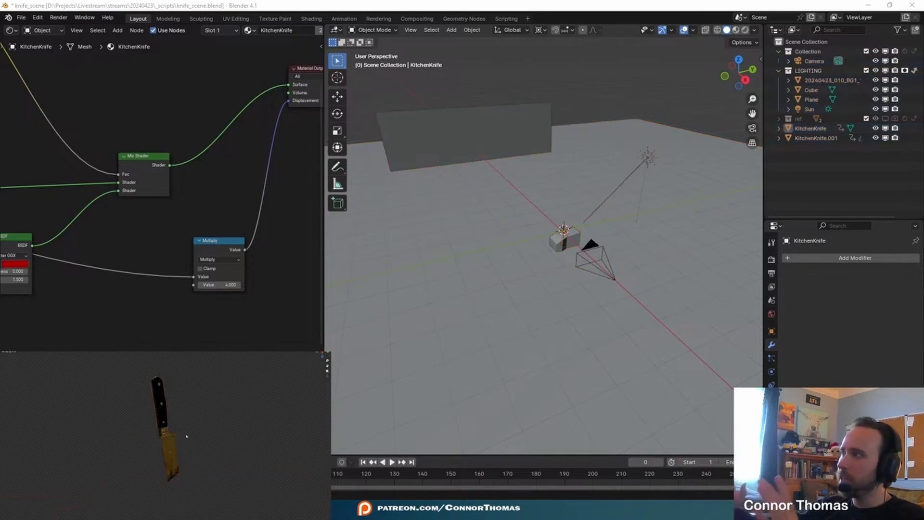
pyautogui.press('KP_0')
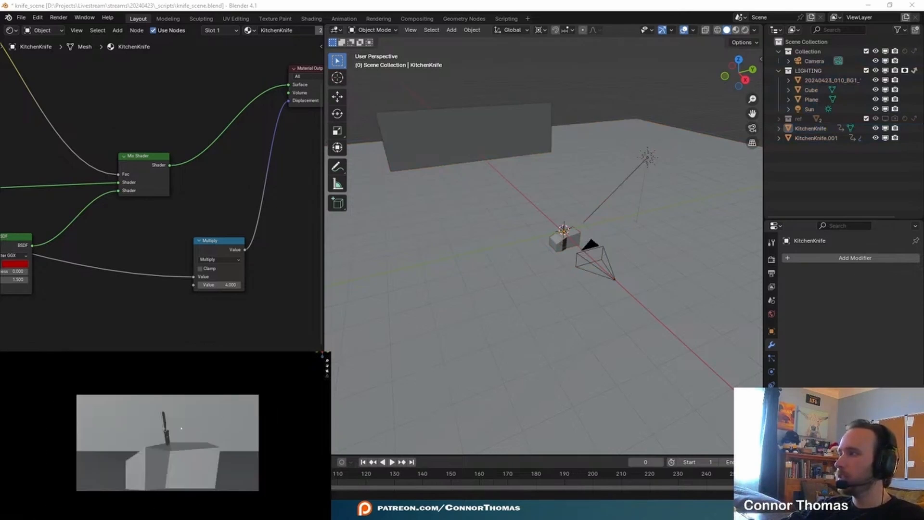
pyautogui.press('F12')
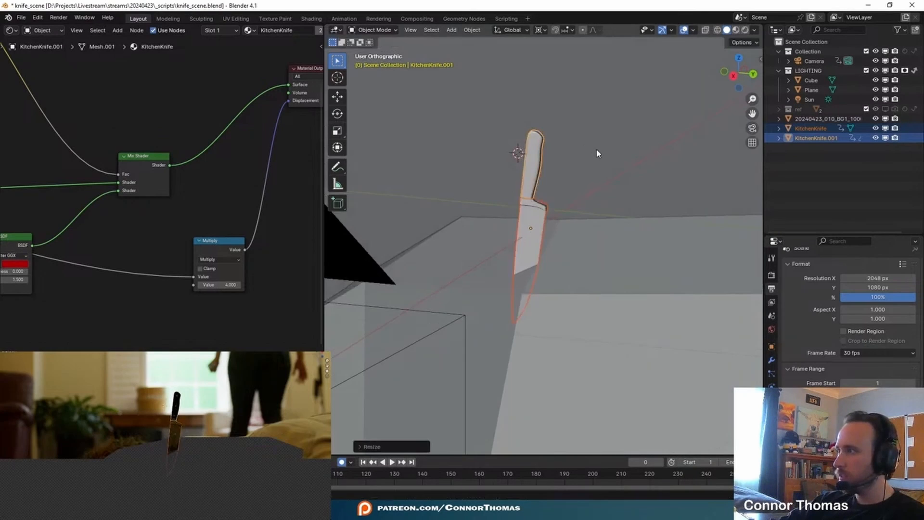
# Move KitchenKnife and KitchenKnife.001 together slightly to the right as seen by the camera, and clear the selection.
pyautogui.press('g')
pyautogui.click(638, 142)
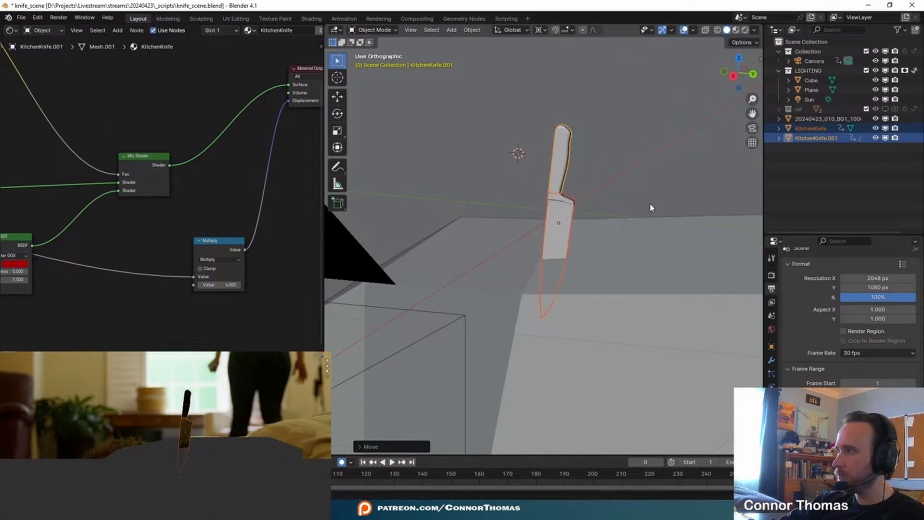
pyautogui.click(649, 205)
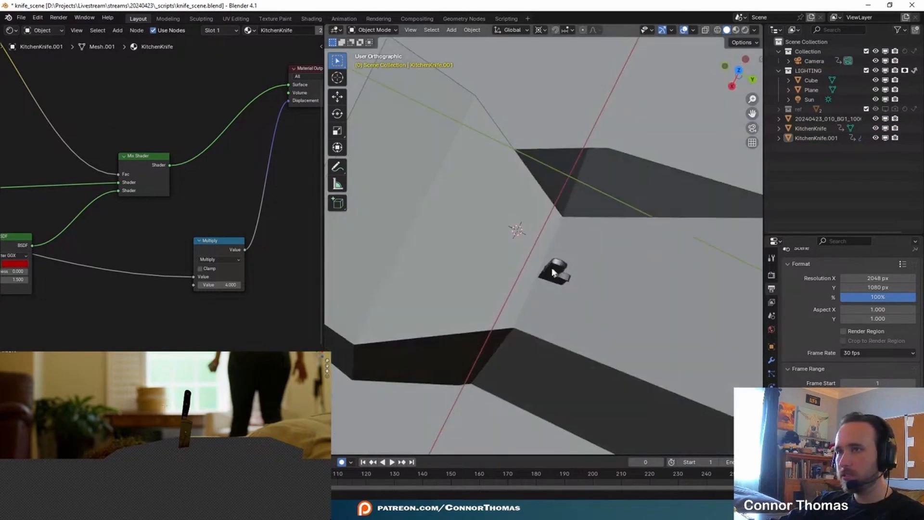
# Rotate both knife parts about their individual origins so the blade stands nearly edge-on to the camera, and save the scene.
pyautogui.click(555, 272)
pyautogui.keyDown('shift'); pyautogui.click(568, 282); pyautogui.keyUp('shift')
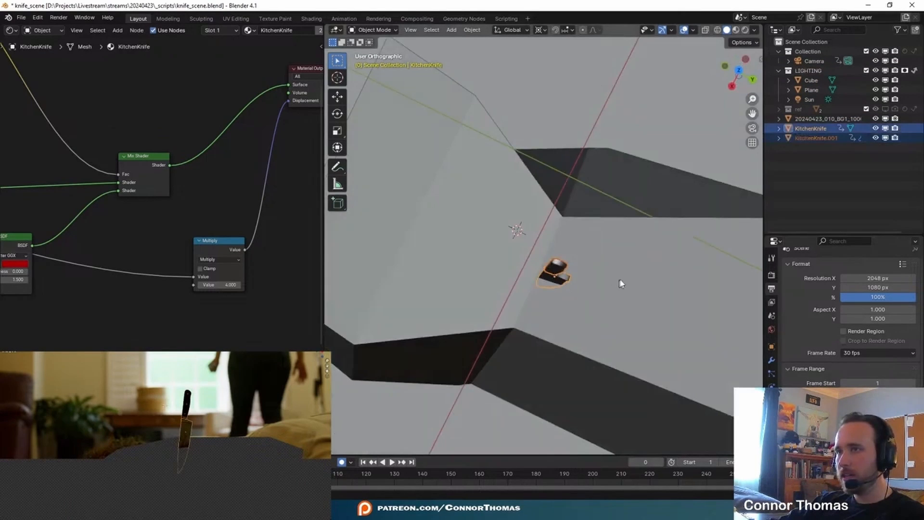
pyautogui.click(542, 31)
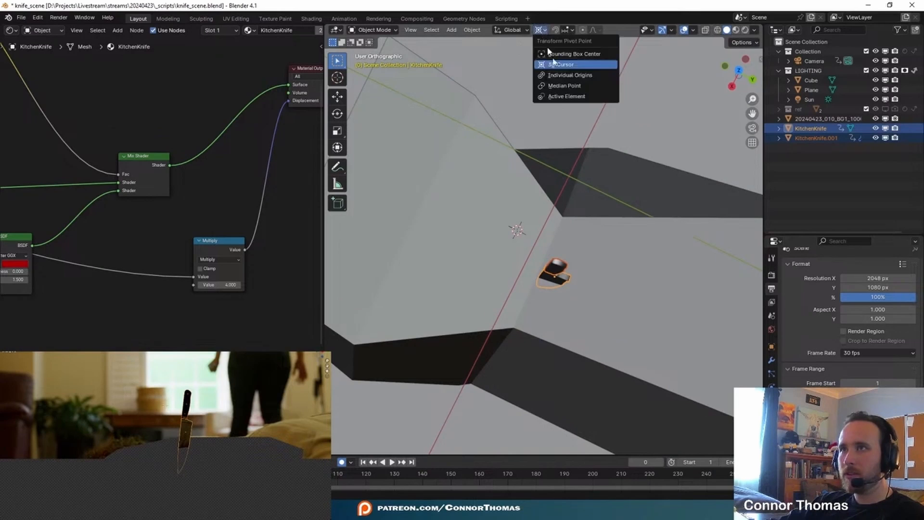
pyautogui.click(554, 75)
pyautogui.press('r')
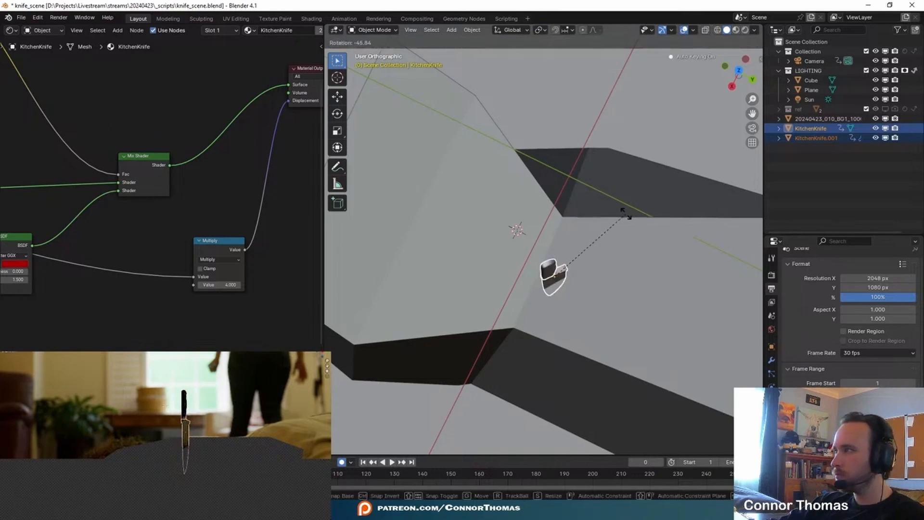
pyautogui.click(658, 231)
pyautogui.press('s')
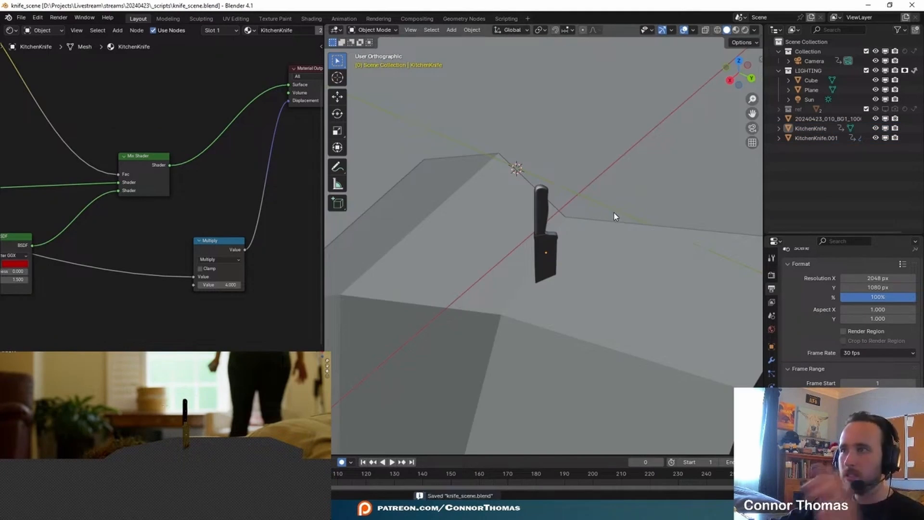
# Render the current frame and examine the knife against the background plate.
pyautogui.press('F12')
pyautogui.scroll(4, 573, 200)
pyautogui.press('Escape')
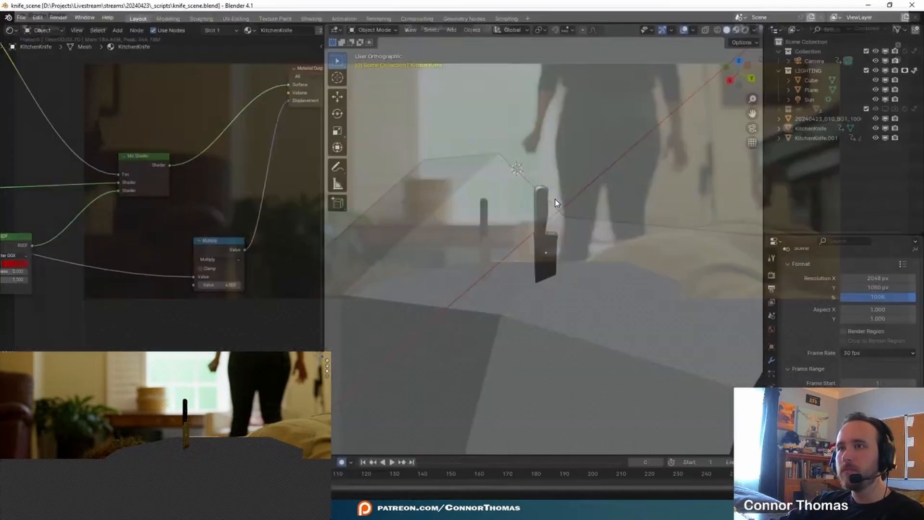
pyautogui.scroll(-10, 603, 91)
pyautogui.moveTo(576, 123)
pyautogui.mouseDown(button='middle')
pyautogui.moveTo(588, 114)
pyautogui.moveTo(568, 120)
pyautogui.mouseUp(button='middle')
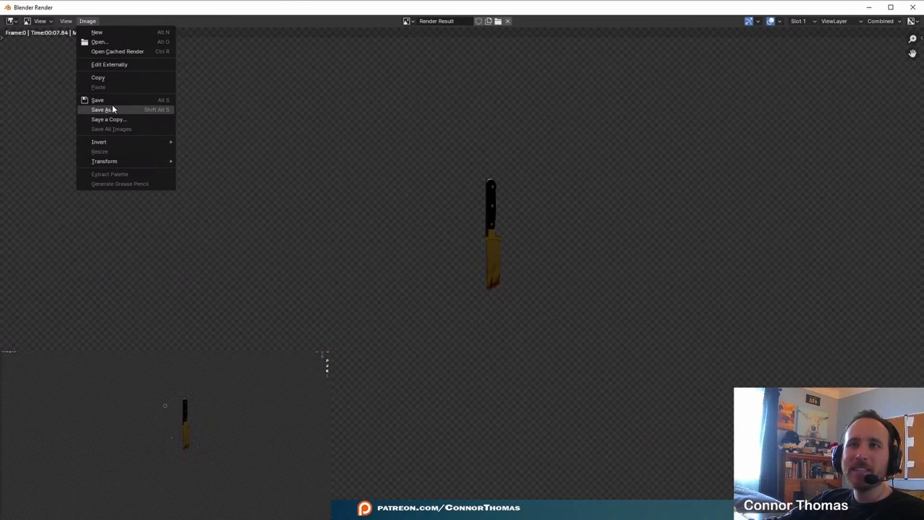
# Start saving the knife render as an image and create a folder named output in the 20240423 project folder.
pyautogui.click(113, 110)
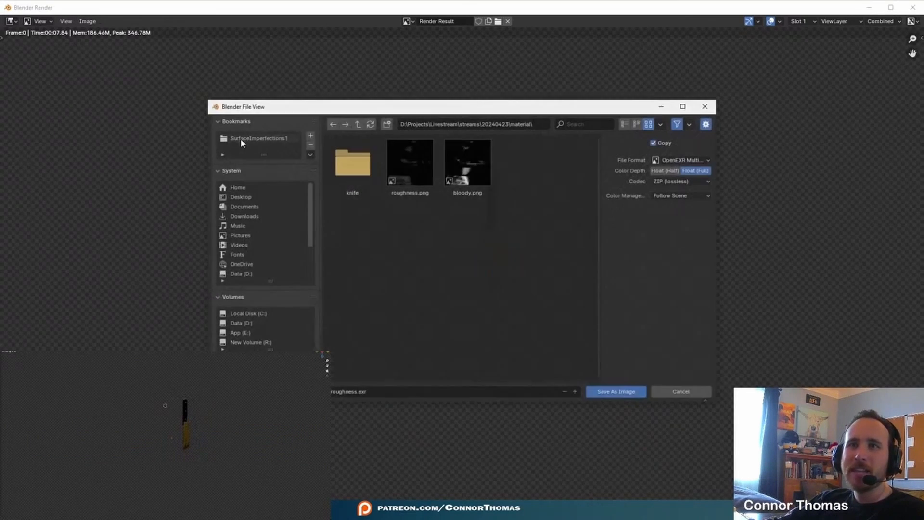
pyautogui.click(358, 124)
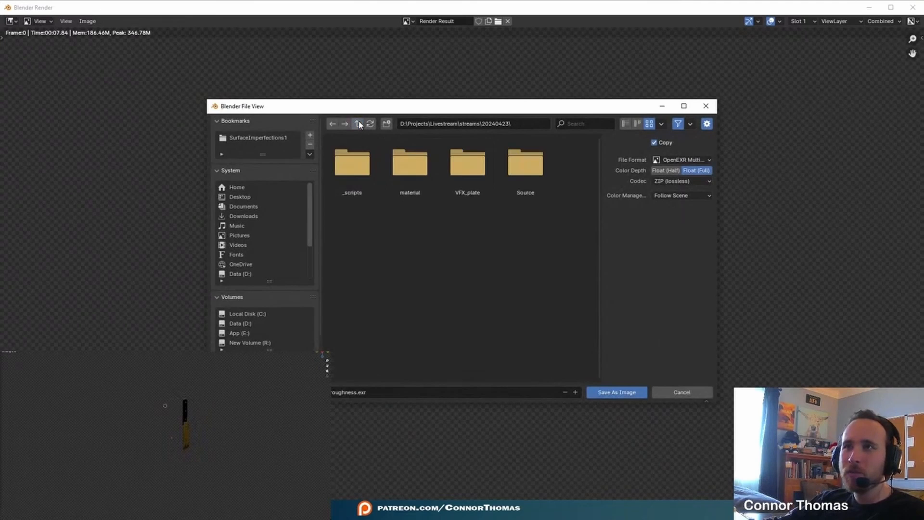
pyautogui.click(388, 125)
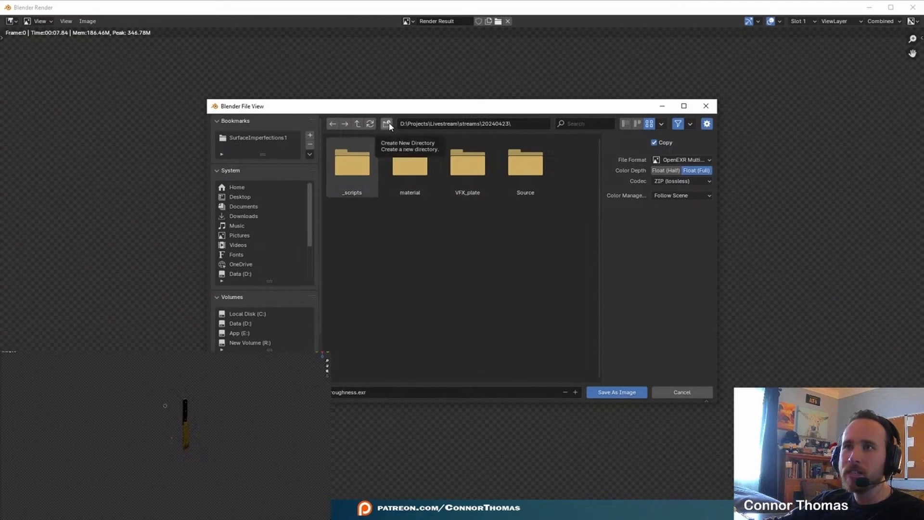
pyautogui.click(410, 150)
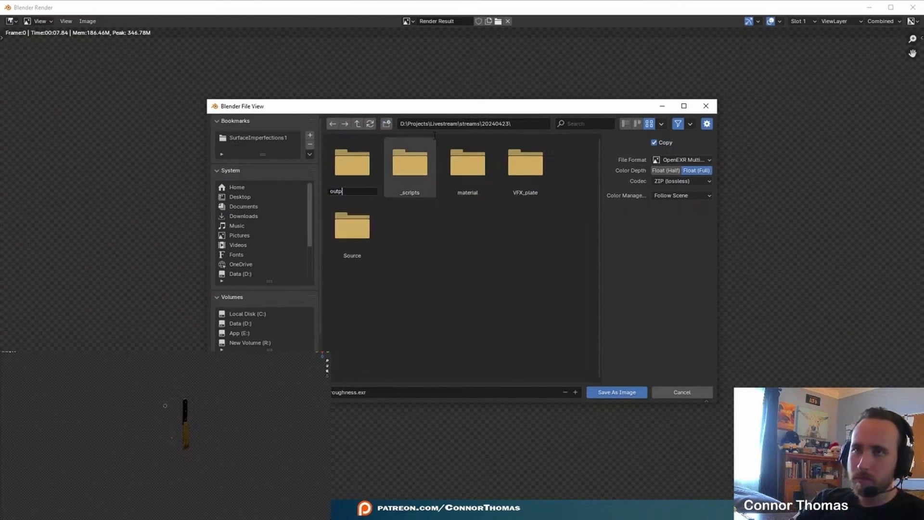
pyautogui.press('Return')
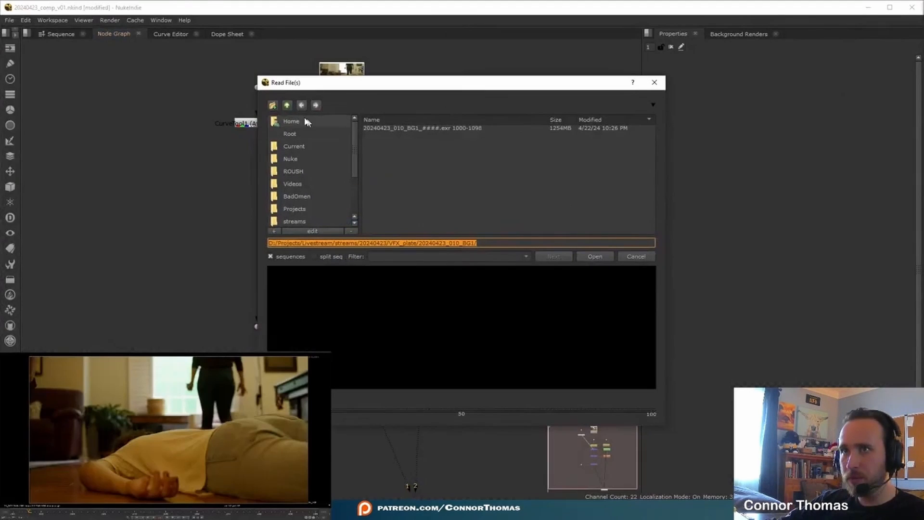
# In Nuke, read the render 20240423_knife_v01.exr from the project's output folder into the comp.
pyautogui.click(286, 105)
pyautogui.click(287, 105)
pyautogui.doubleClick(380, 129)
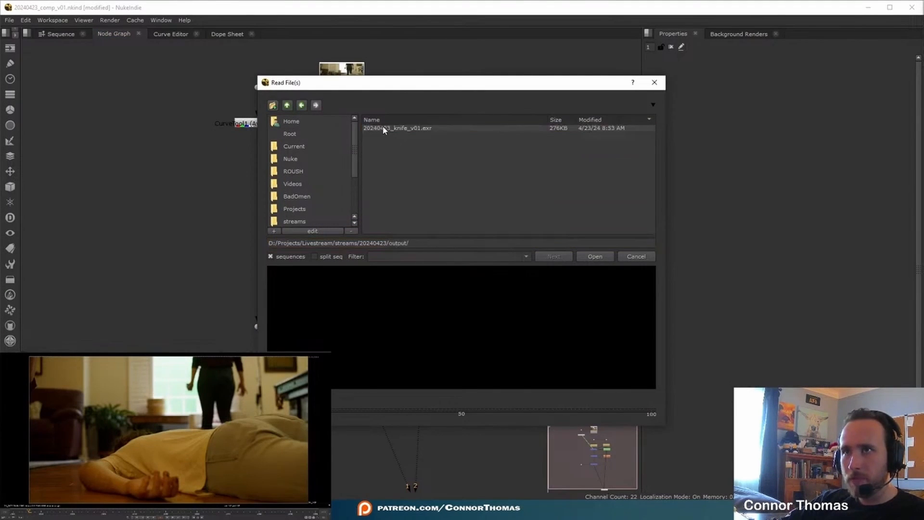
pyautogui.doubleClick(387, 129)
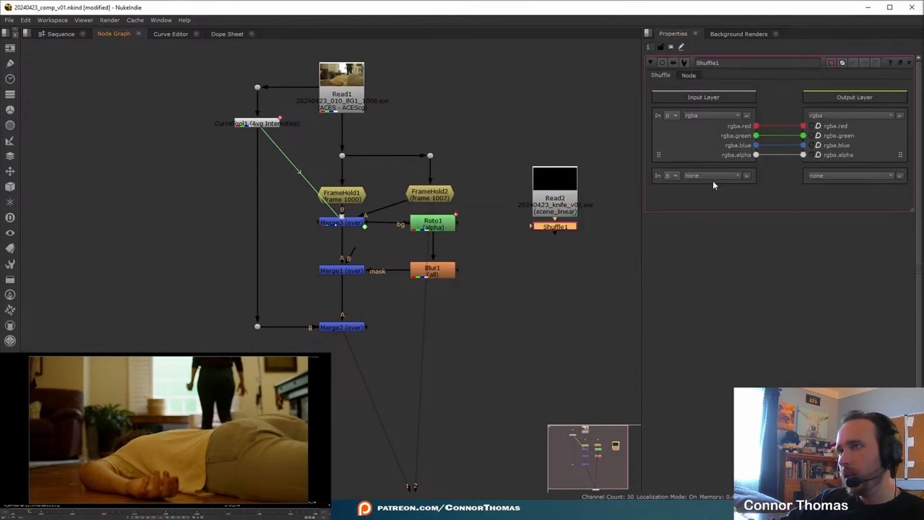
# Set the Shuffle node's second input layer to ViewLayer_Combined and route its red, green, blue and alpha channels to the rgba output.
pyautogui.click(713, 177)
pyautogui.click(722, 215)
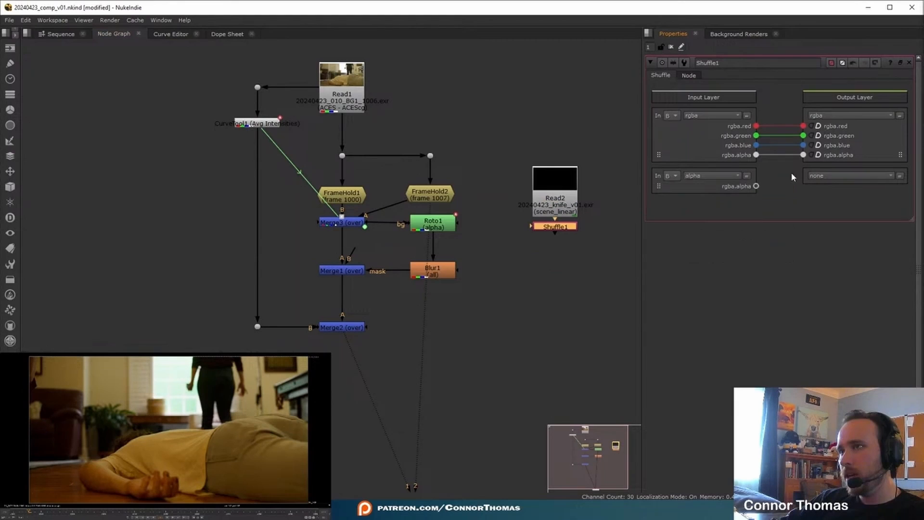
pyautogui.click(694, 177)
pyautogui.click(733, 226)
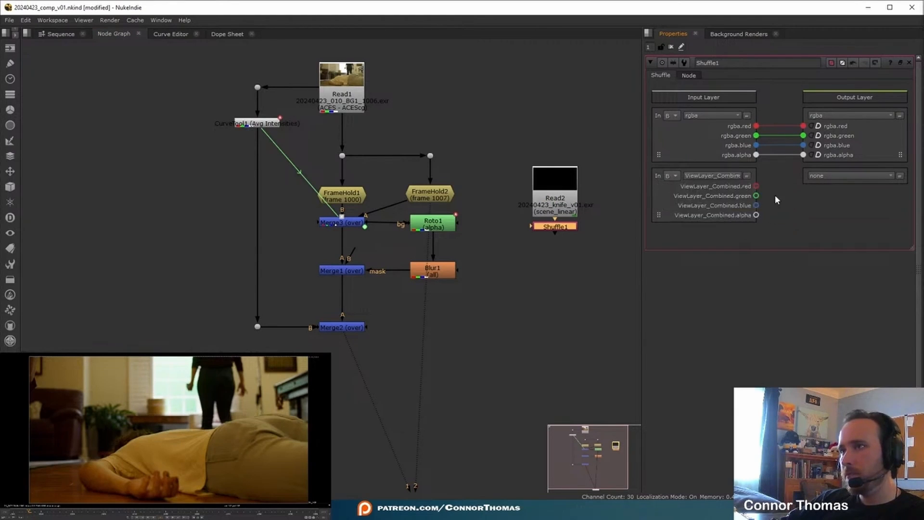
pyautogui.moveTo(758, 186); pyautogui.dragTo(803, 126)
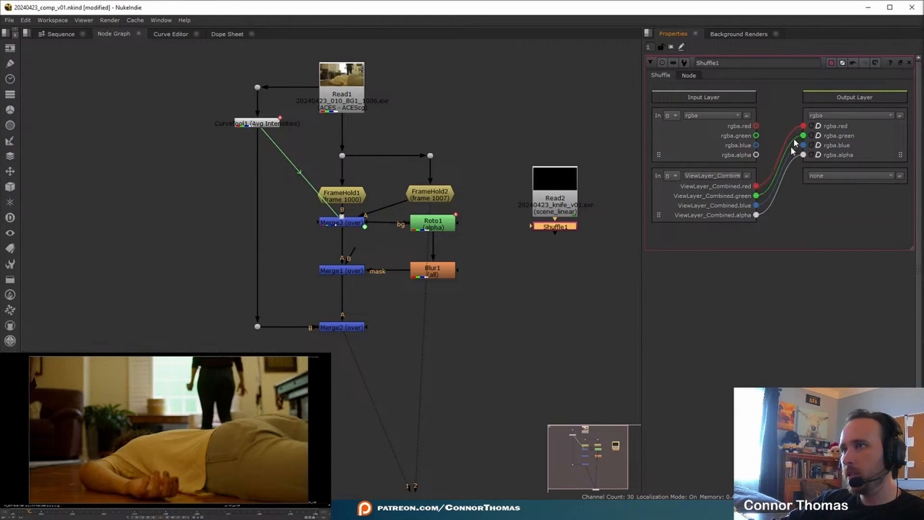
# Merge the shuffled knife over the output of Merge2 and open the knife Read node's settings.
pyautogui.moveTo(560, 229); pyautogui.dragTo(556, 319)
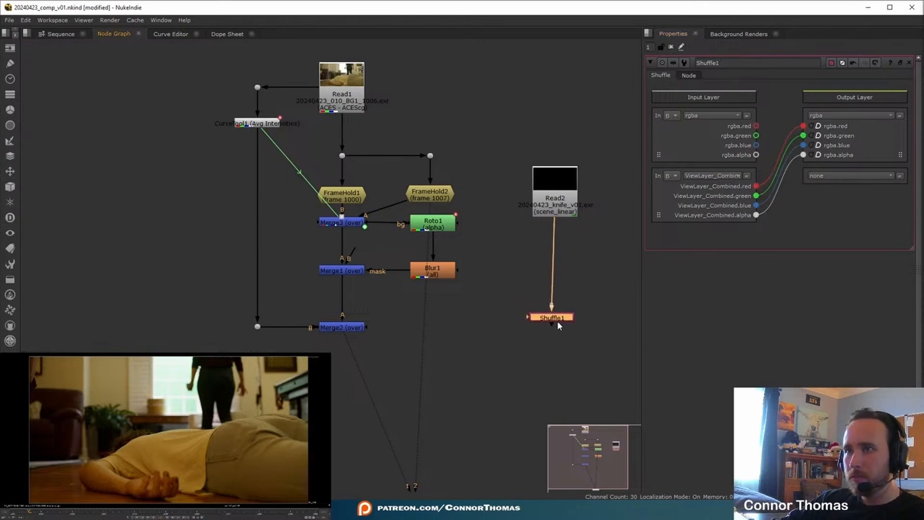
pyautogui.press('m')
pyautogui.moveTo(615, 323); pyautogui.dragTo(340, 365)
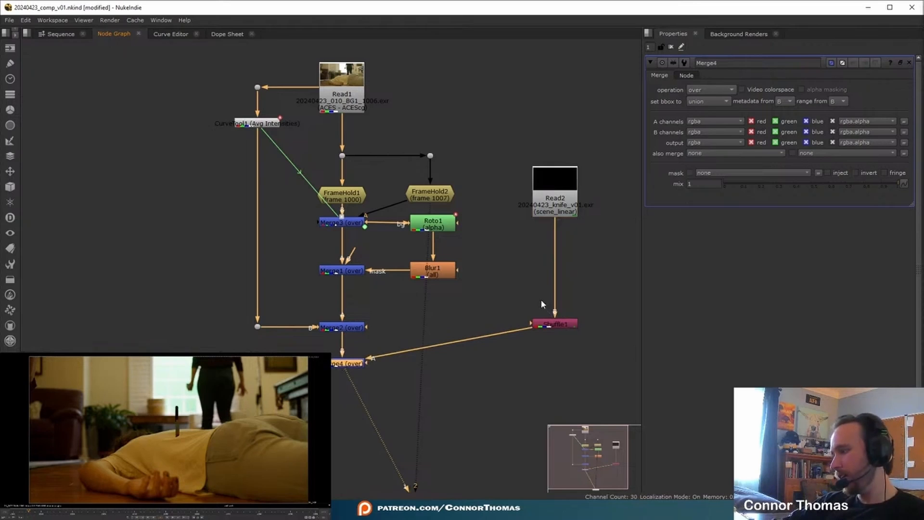
pyautogui.doubleClick(555, 203)
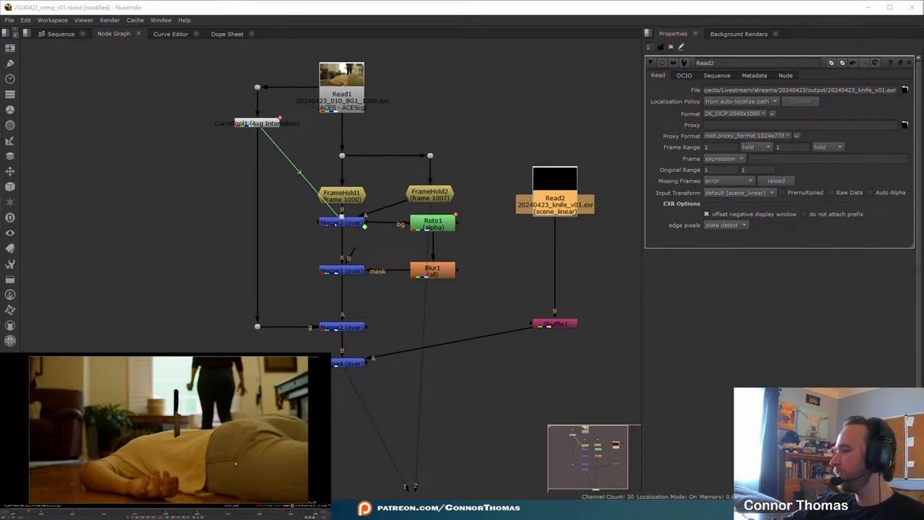
# Switch back to Blender, save the knife scene file, and rename the scene as reglighting.
pyautogui.hotkey('alt', 'Tab')
pyautogui.hotkey('ctrl', 's')
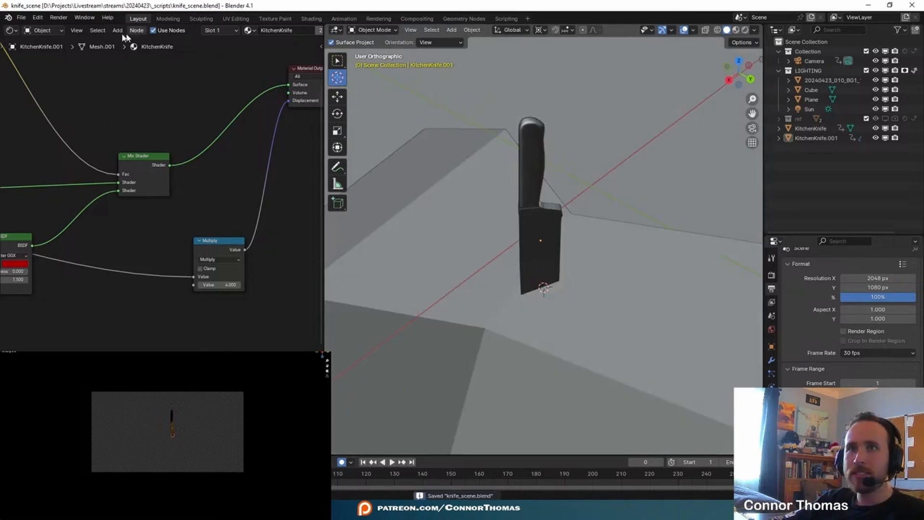
pyautogui.click(17, 20)
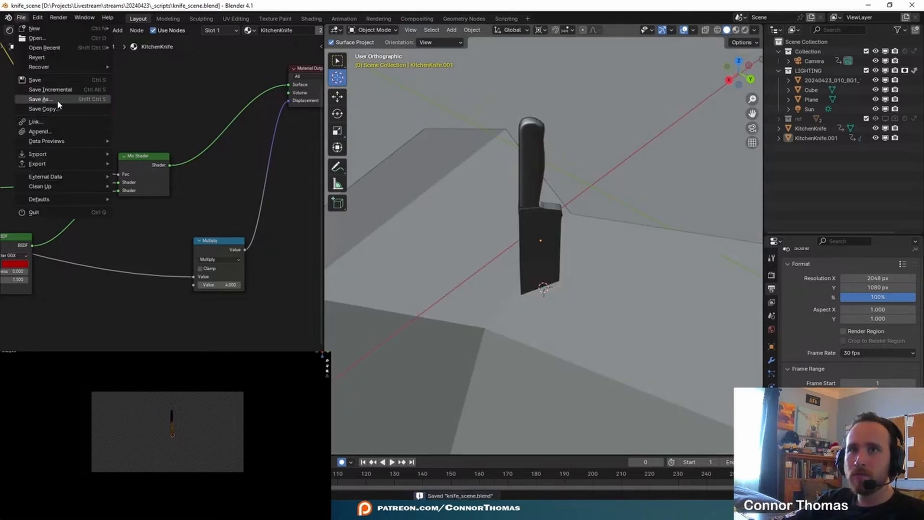
pyautogui.click(763, 17)
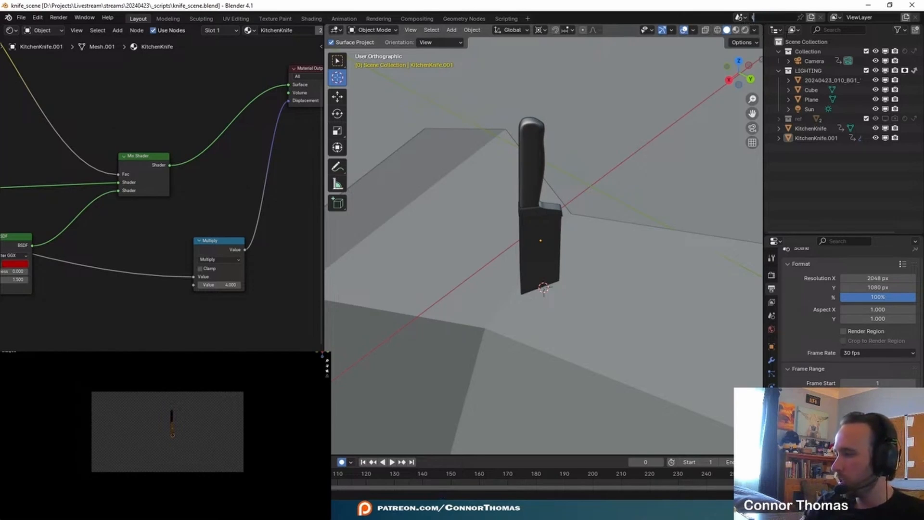
pyautogui.write('reglighting')
pyautogui.press('Return')
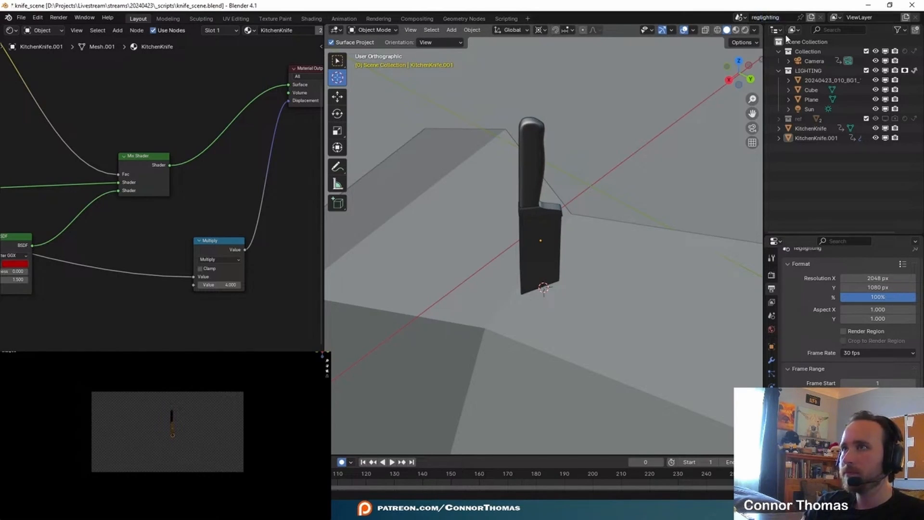
# Make a full copy of the reglighting scene and name the copy flash.
pyautogui.click(811, 18)
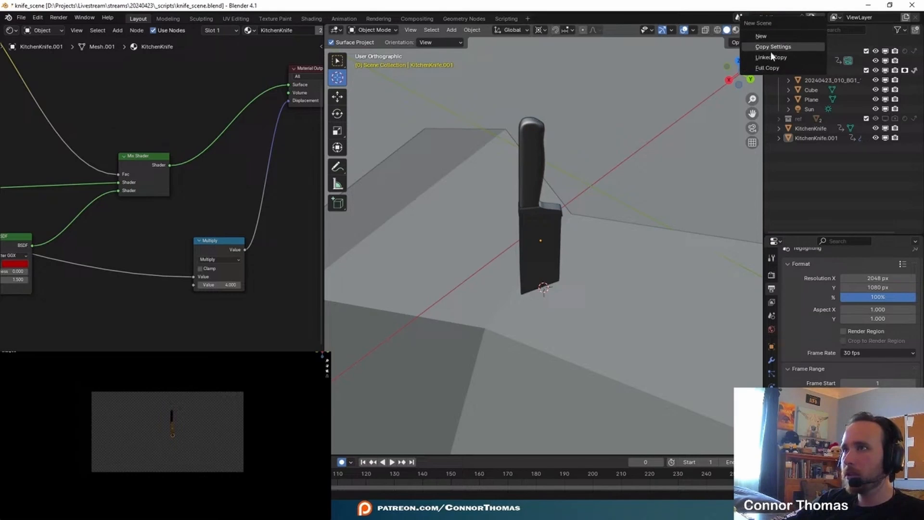
pyautogui.click(769, 68)
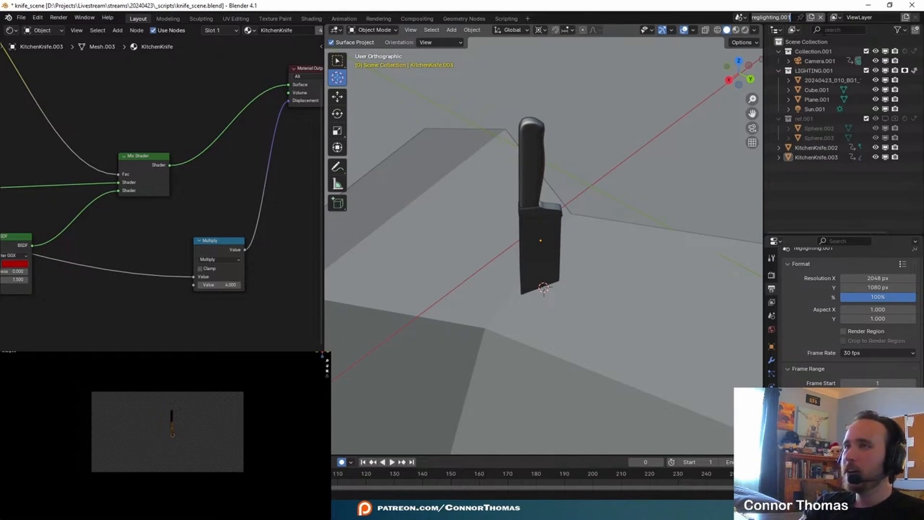
pyautogui.write('flash')
pyautogui.press('Return')
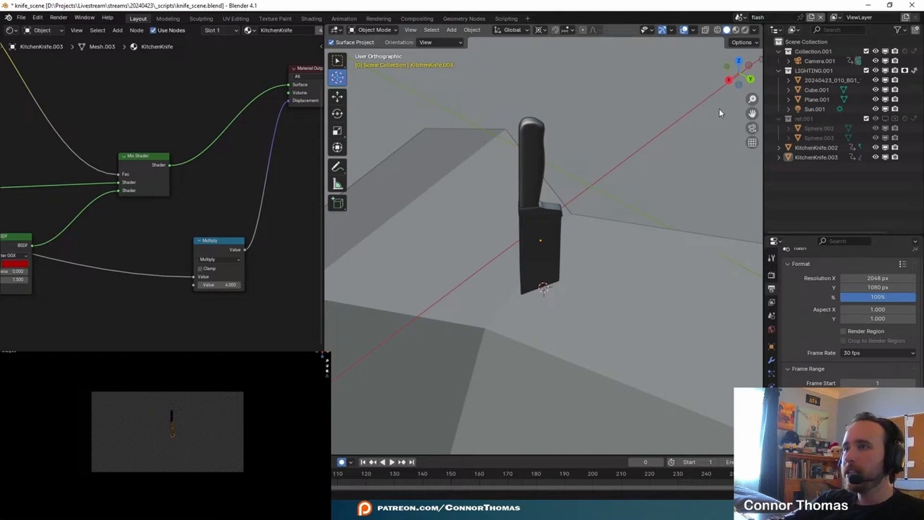
pyautogui.click(738, 18)
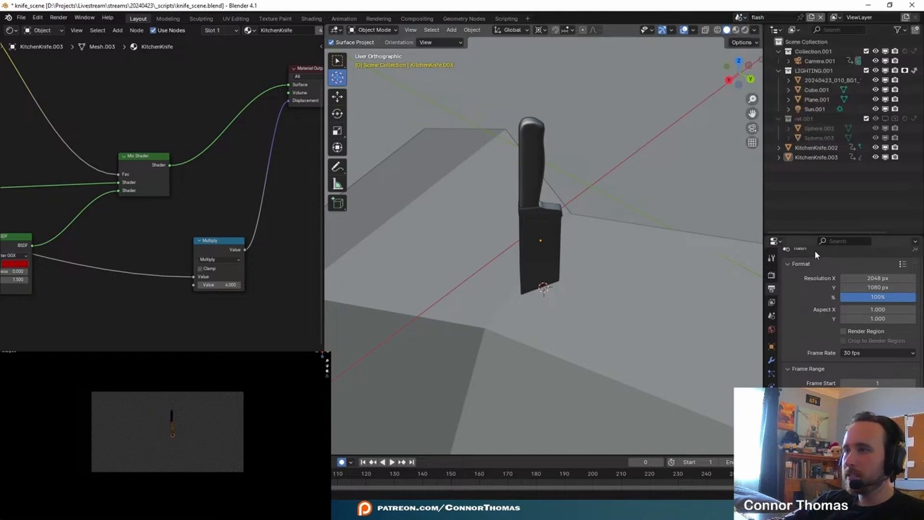
# Replace the flash scene's world background image with the plate frame 20240423_010_BG1_1007.exr and check the knife in the camera view.
pyautogui.moveTo(805, 235); pyautogui.dragTo(824, 129)
pyautogui.click(772, 224)
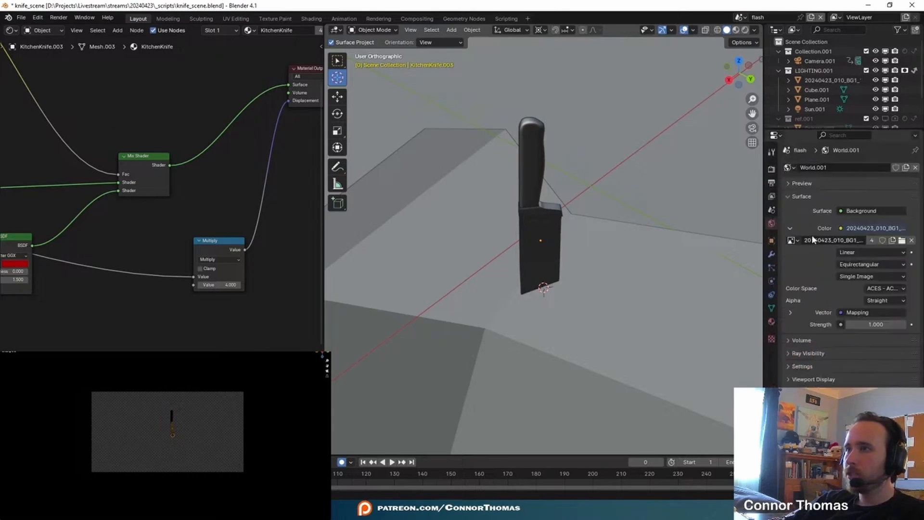
pyautogui.click(902, 241)
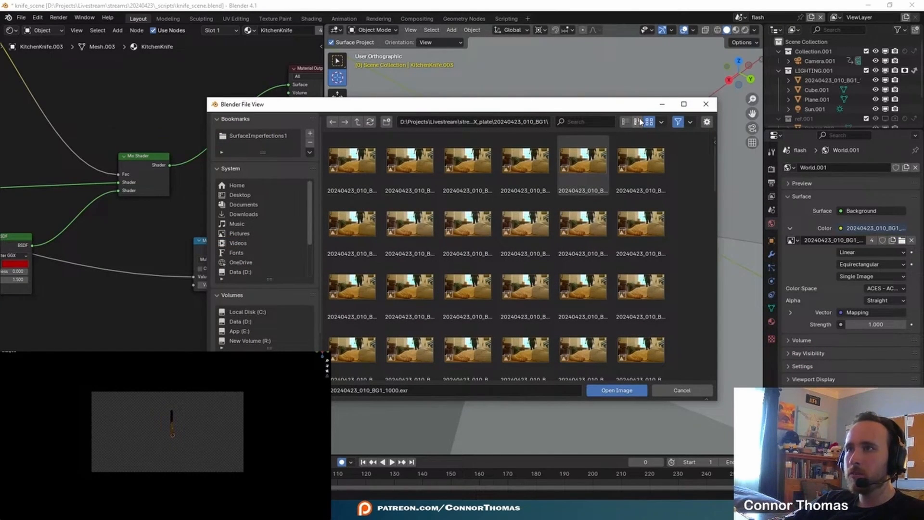
pyautogui.click(625, 122)
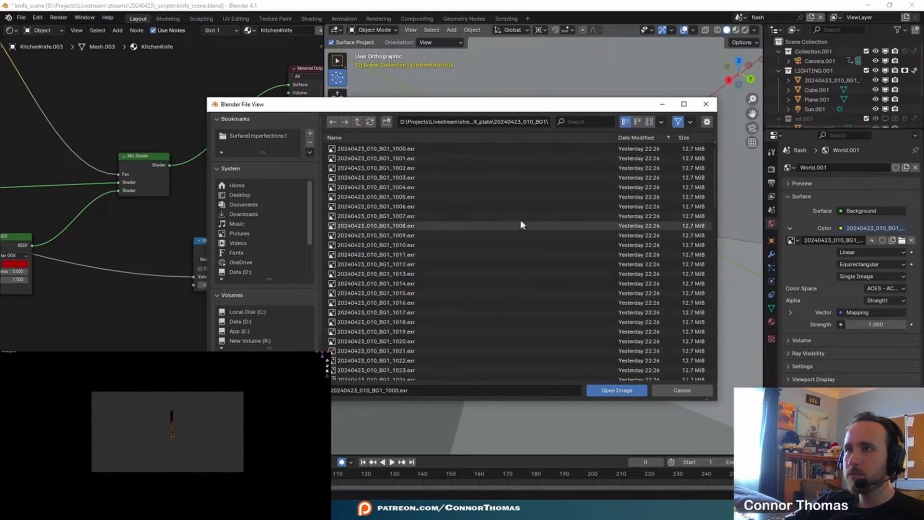
pyautogui.doubleClick(413, 215)
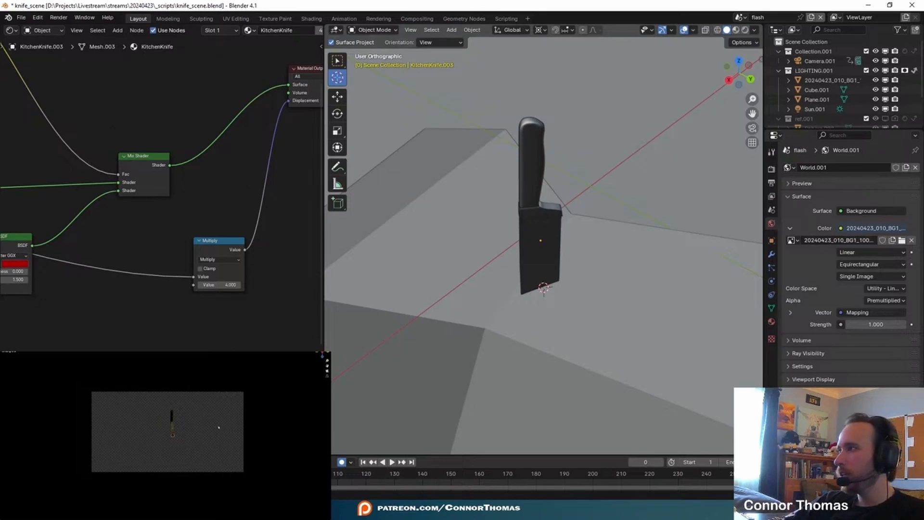
pyautogui.scroll(4, 177, 429)
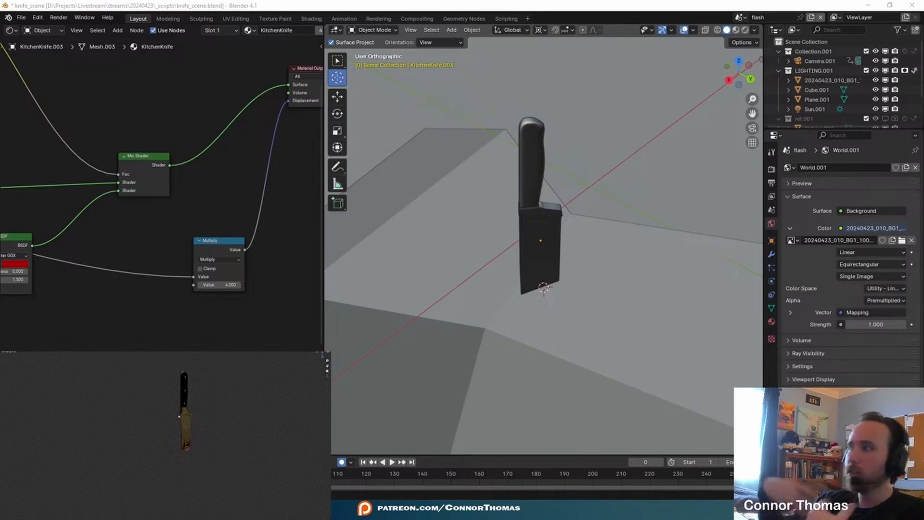
pyautogui.scroll(-4, 184, 418)
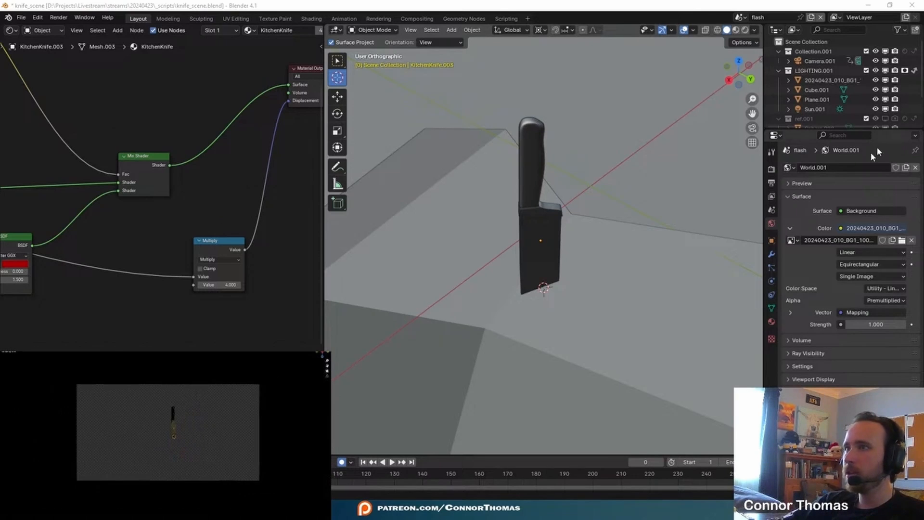
# Move the 20240423_010_BG1 plate object out of the LIGHTING.001 collection into the main Scene Collection.
pyautogui.moveTo(842, 129); pyautogui.dragTo(857, 309)
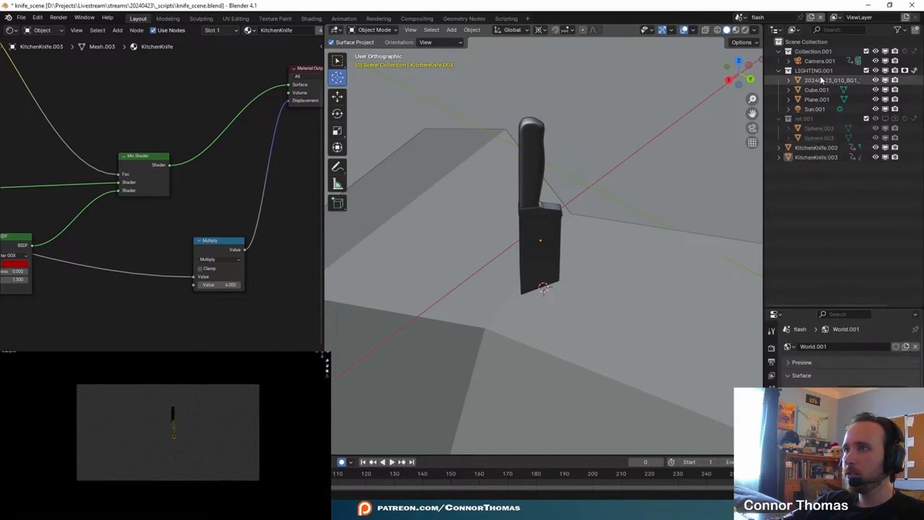
pyautogui.moveTo(823, 85); pyautogui.dragTo(814, 262)
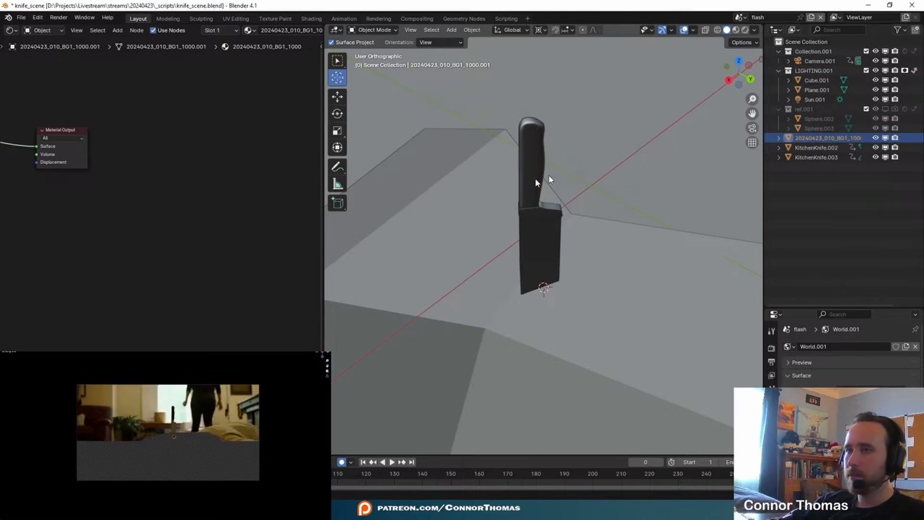
# Add an area light to the flash scene and move it out to the side of the knife, near the sun.
pyautogui.moveTo(611, 169); pyautogui.dragTo(558, 257, button='middle')
pyautogui.scroll(-5, 558, 258)
pyautogui.hotkey('shift', 'a')
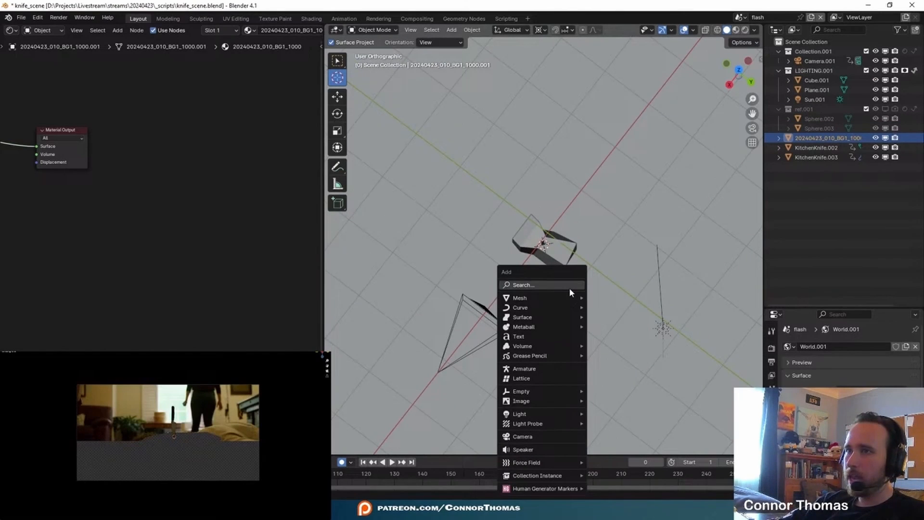
pyautogui.moveTo(566, 418)
pyautogui.click(658, 446)
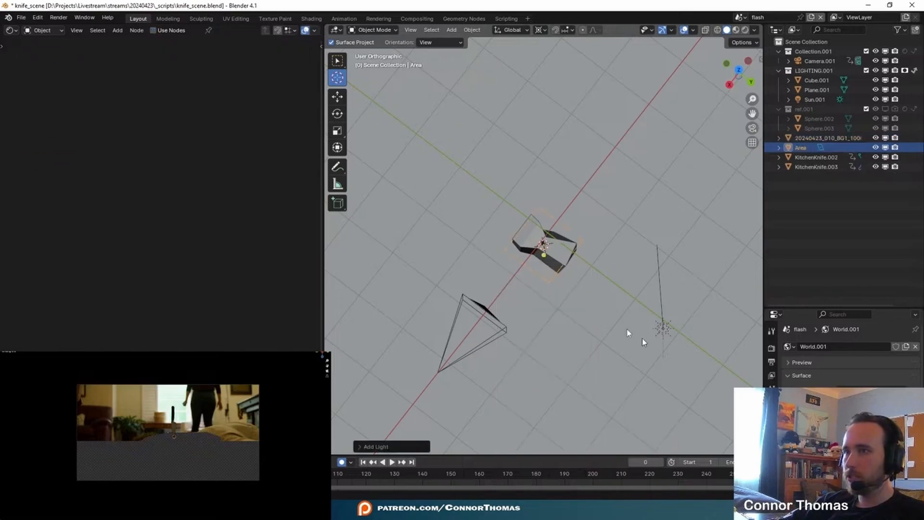
pyautogui.moveTo(570, 270); pyautogui.dragTo(625, 181, button='middle')
pyautogui.press('g')
pyautogui.click(737, 161)
pyautogui.moveTo(736, 162); pyautogui.dragTo(687, 236, button='middle')
# Change the transform pivot point and freely rotate the area light around its own origin to tilt it sideways.
pyautogui.press('r')
pyautogui.rightClick(648, 324)
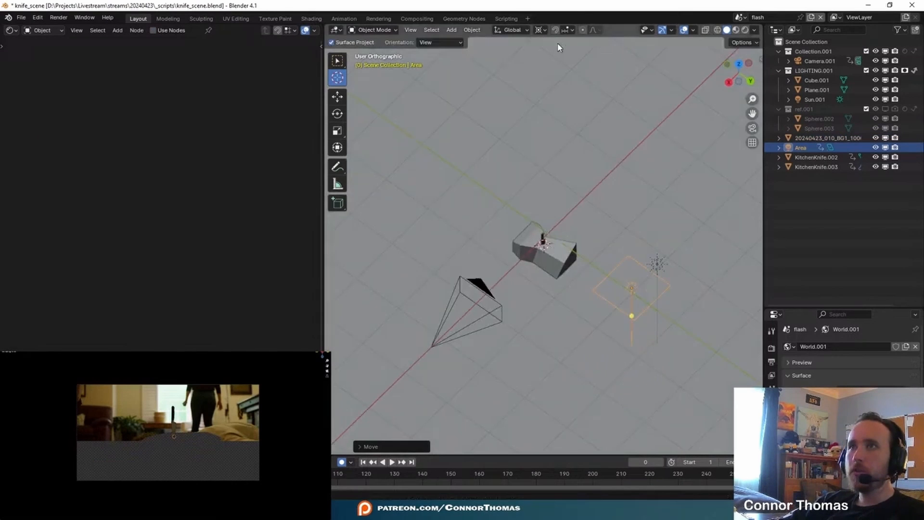
pyautogui.click(539, 32)
pyautogui.click(570, 75)
pyautogui.press('r')
pyautogui.press('r')
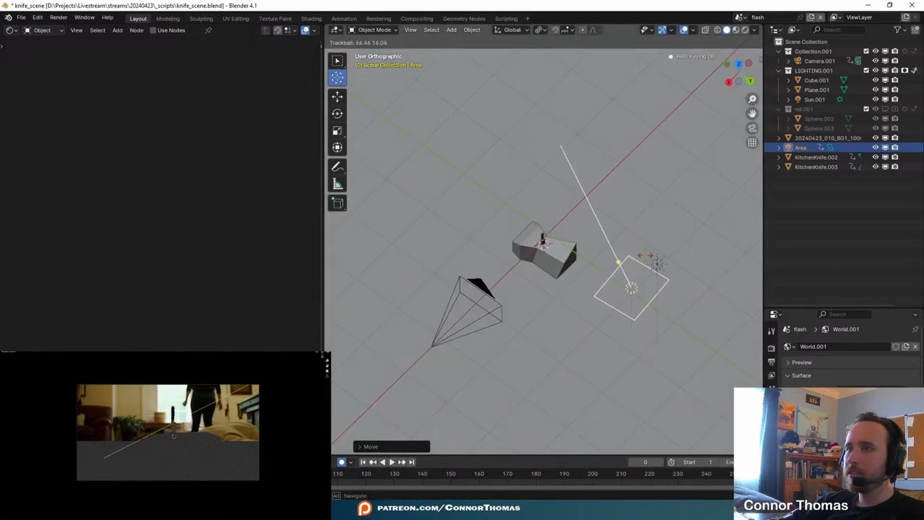
pyautogui.click(625, 236)
# Move the area light closer to the knife and position it above the proxy geometry.
pyautogui.press('g')
pyautogui.click(559, 207)
pyautogui.moveTo(585, 221); pyautogui.dragTo(576, 174, button='middle')
pyautogui.press('g')
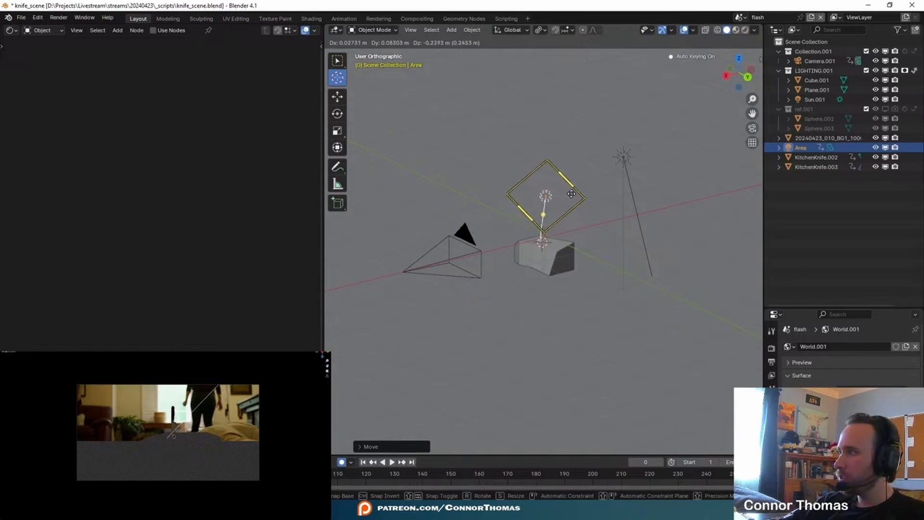
pyautogui.click(573, 190)
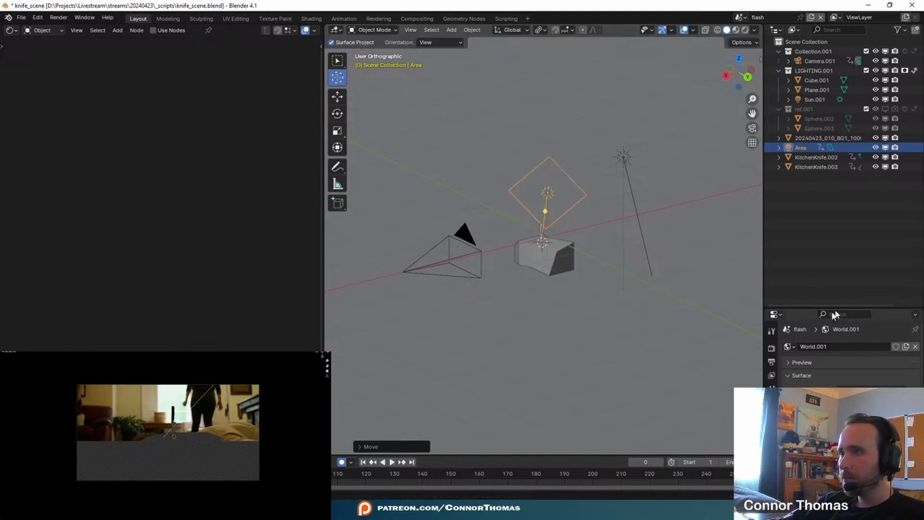
# Enlarge the properties area and set the area light's power to about 63 W.
pyautogui.click(772, 459)
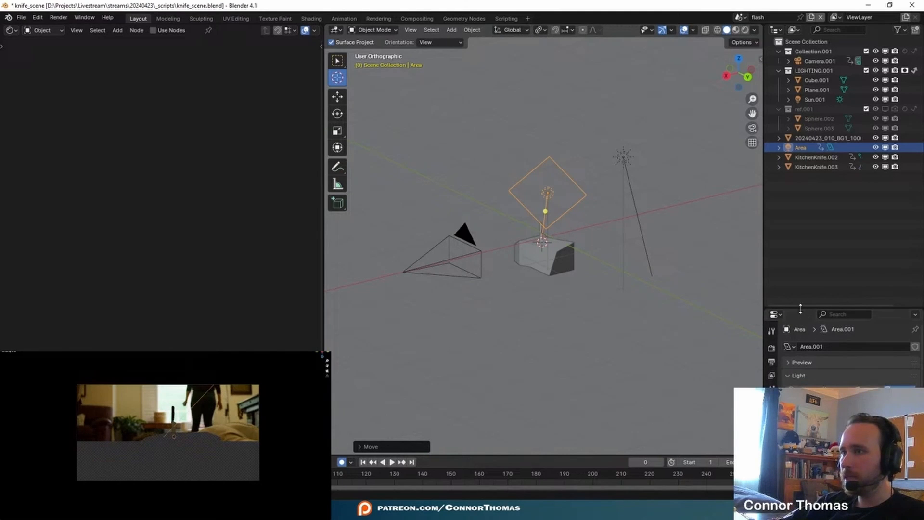
pyautogui.moveTo(803, 309); pyautogui.dragTo(838, 95)
pyautogui.moveTo(872, 199); pyautogui.dragTo(889, 199)
# Reposition and rotate the area light so it aims at the knife from farther away, and set its power to 78 W.
pyautogui.moveTo(511, 256); pyautogui.dragTo(487, 331, button='middle')
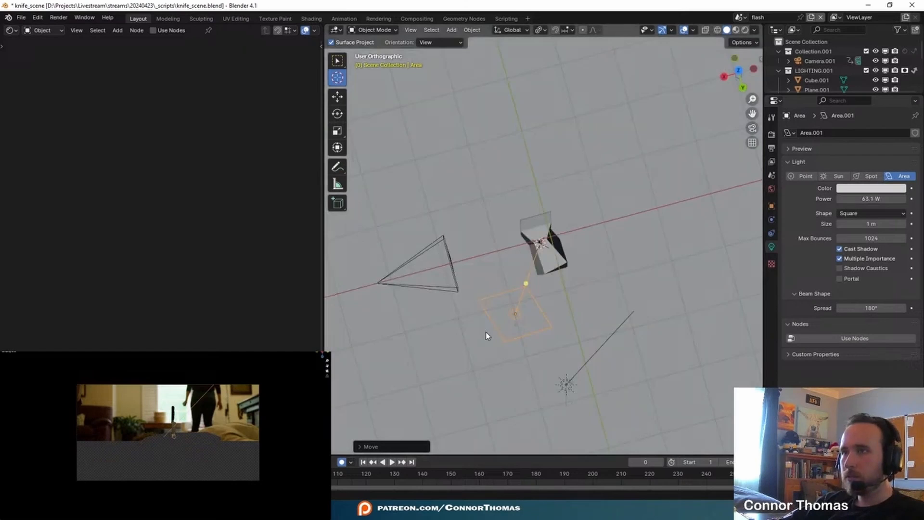
pyautogui.press('g')
pyautogui.moveTo(672, 337); pyautogui.dragTo(618, 325, button='middle')
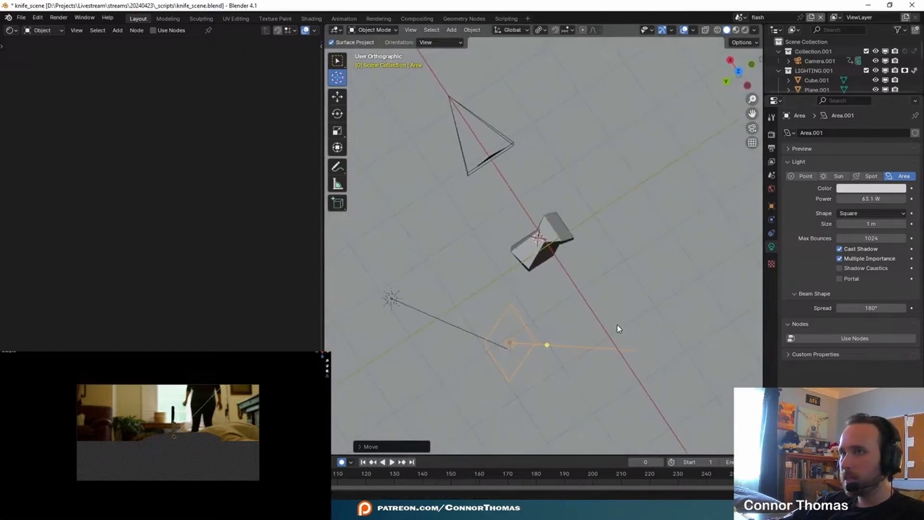
pyautogui.press('r')
pyautogui.click(533, 188)
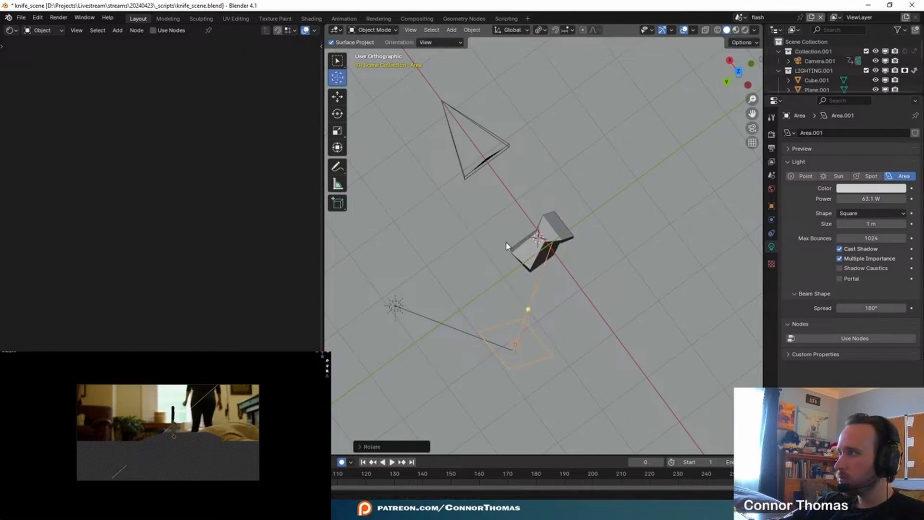
pyautogui.moveTo(578, 270); pyautogui.dragTo(630, 242, button='middle')
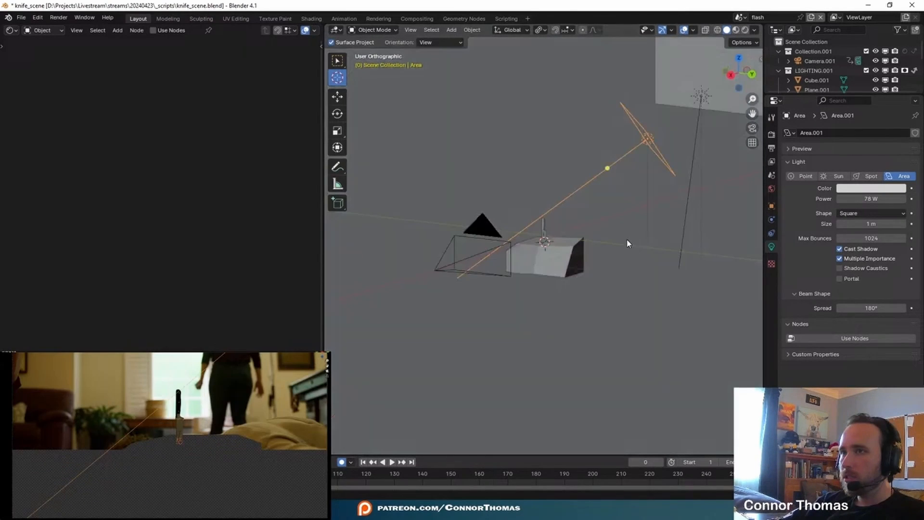
# Duplicate the area light, rotate the copy beside the knife, and set its power to 21.8 W.
pyautogui.hotkey('shift', 'd')
pyautogui.click(579, 284)
pyautogui.press('r')
pyautogui.press('r')
pyautogui.click(651, 215)
pyautogui.press('g')
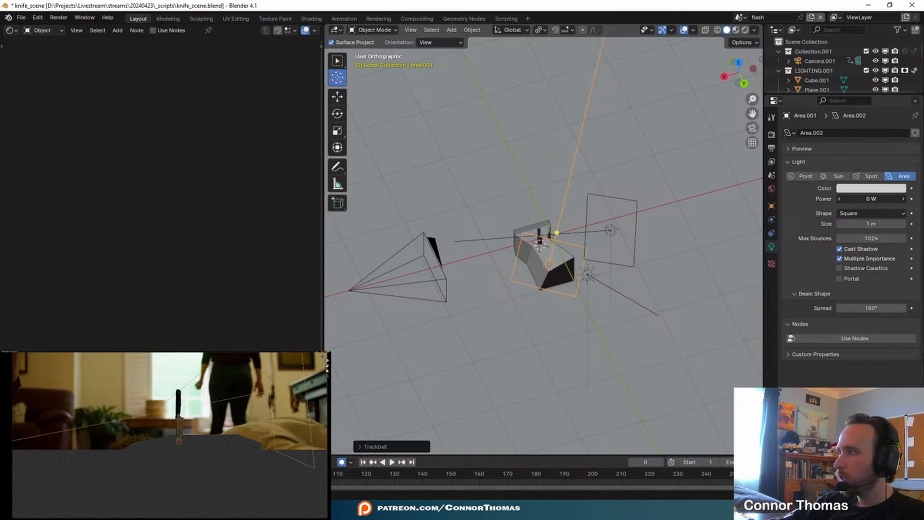
pyautogui.moveTo(860, 200); pyautogui.dragTo(879, 199)
# Rotate the duplicated area light and shift it to the side of the knife away from the camera.
pyautogui.moveTo(628, 269); pyautogui.dragTo(600, 311, button='middle')
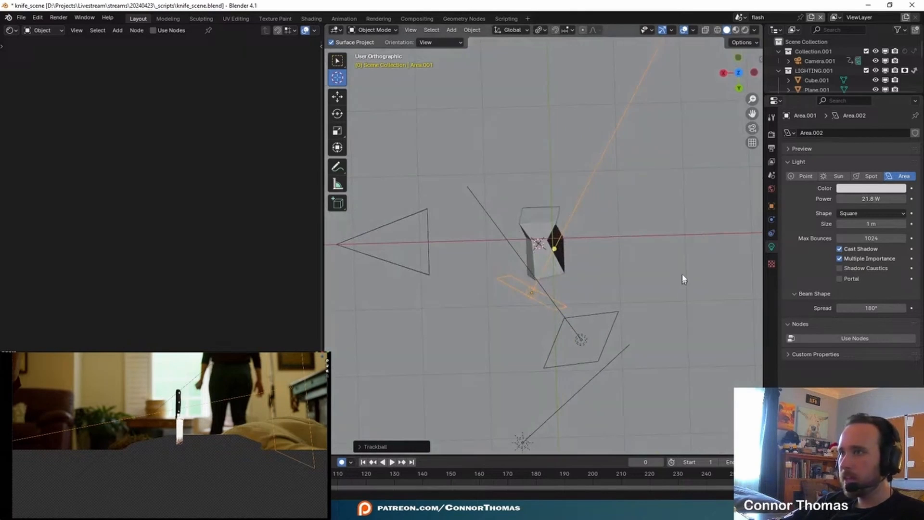
pyautogui.press('r')
pyautogui.click(623, 211)
pyautogui.press('g')
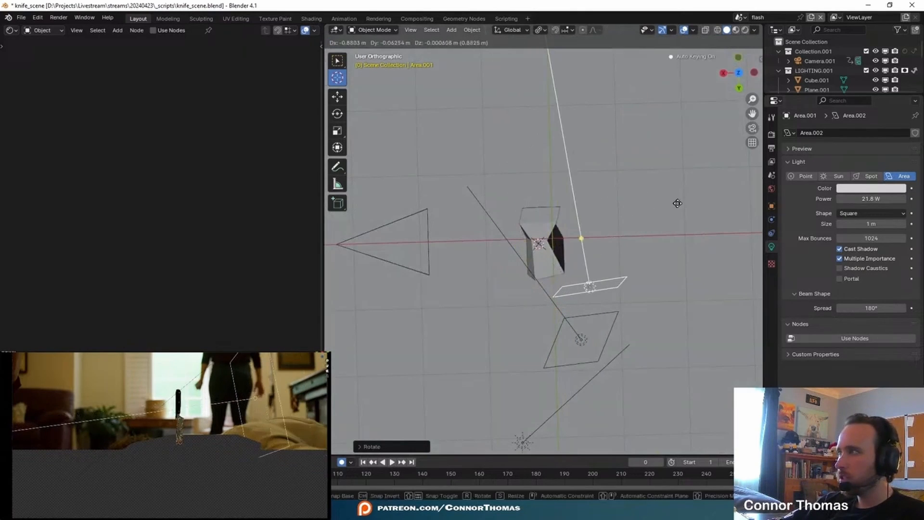
pyautogui.click(675, 200)
# Turn the duplicated area light toward the knife and move it in close beside the blade.
pyautogui.moveTo(675, 200); pyautogui.dragTo(654, 265, button='middle')
pyautogui.press('r')
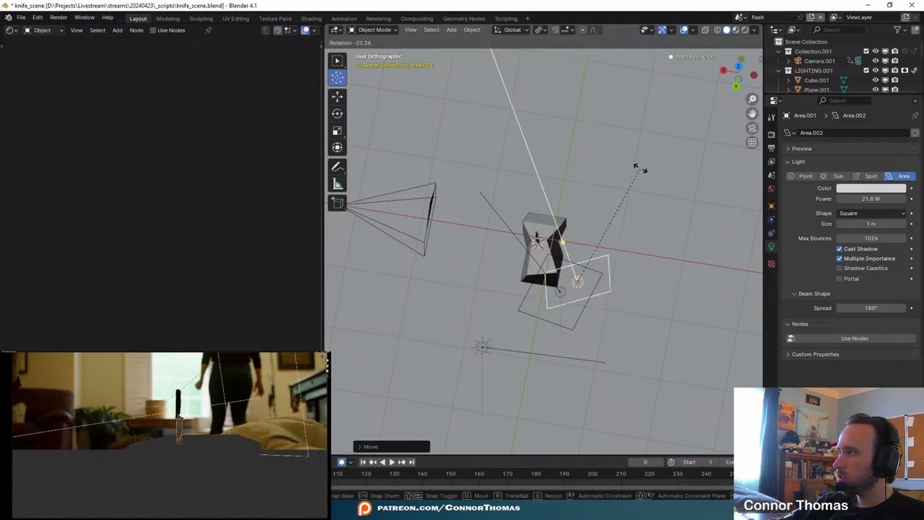
pyautogui.click(510, 335)
pyautogui.press('g')
pyautogui.click(491, 248)
pyautogui.moveTo(491, 248); pyautogui.dragTo(668, 157, button='middle')
pyautogui.press('g')
pyautogui.click(585, 120)
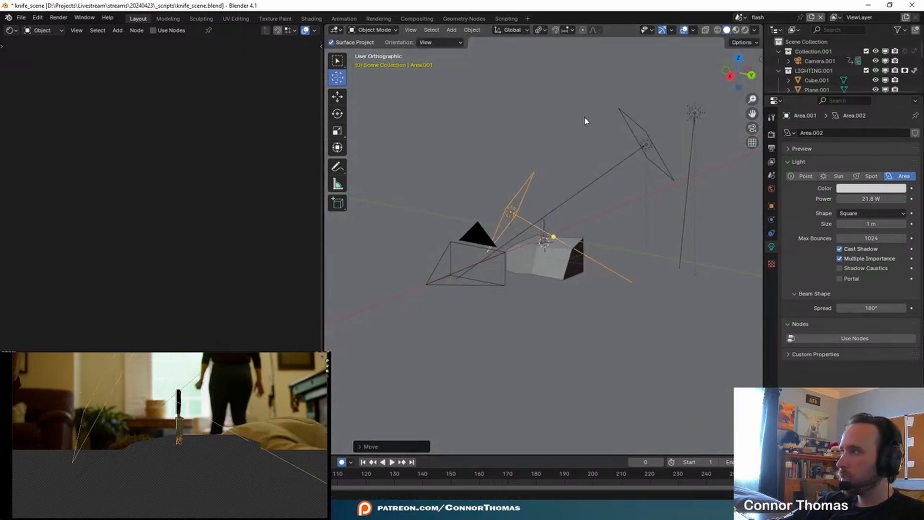
# Move the 20240423_010_BG1 plate object from the main Scene Collection back into the LIGHTING.001 collection.
pyautogui.moveTo(712, 356); pyautogui.dragTo(684, 229, button='middle')
pyautogui.moveTo(519, 294); pyautogui.dragTo(515, 297, button='middle')
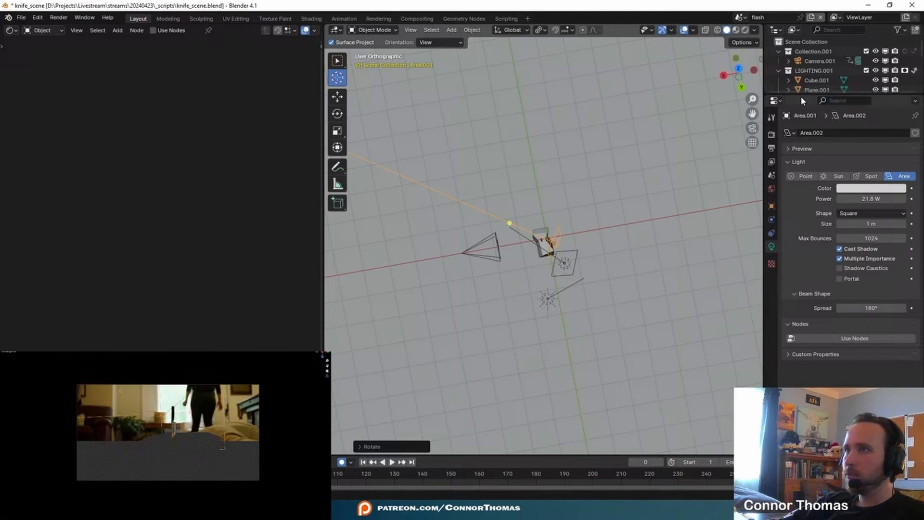
pyautogui.moveTo(801, 96); pyautogui.dragTo(801, 203)
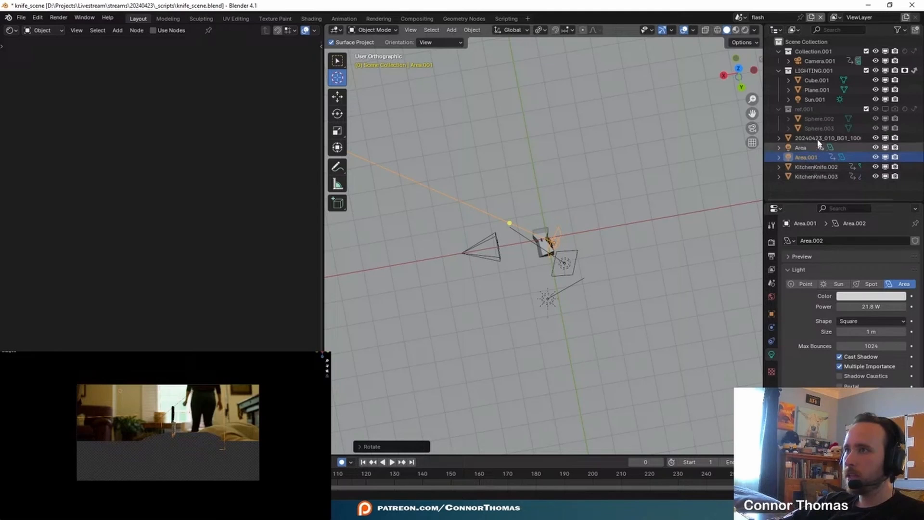
pyautogui.click(805, 147)
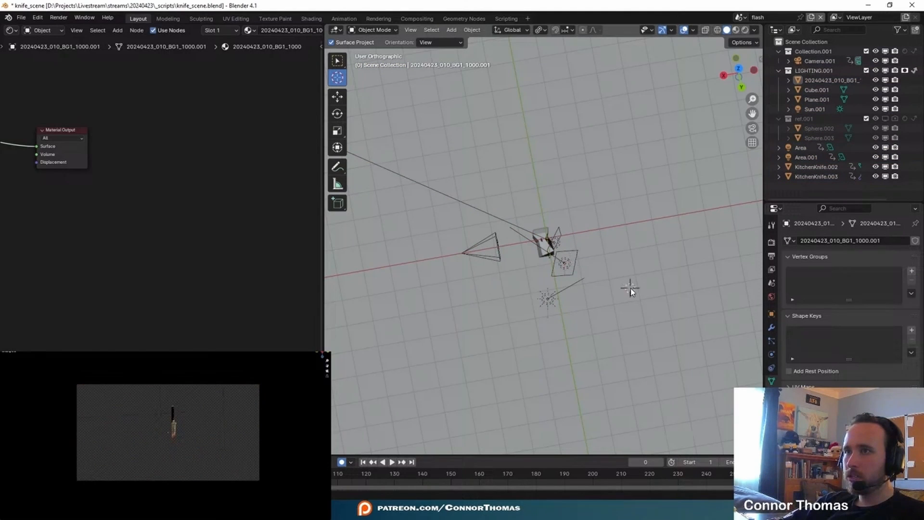
# Select the duplicated area light and give it a warm beige colour with hue 0.084 and saturation 0.333.
pyautogui.click(339, 59)
pyautogui.click(559, 242)
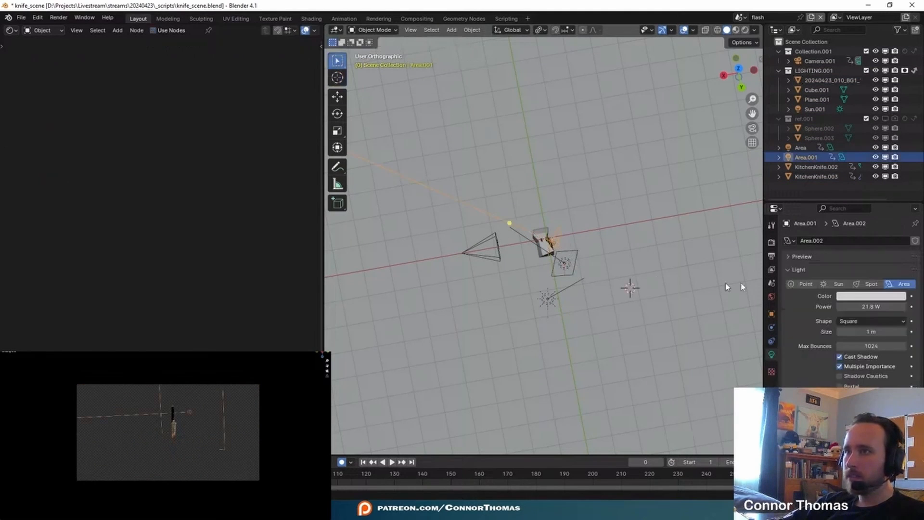
pyautogui.click(882, 297)
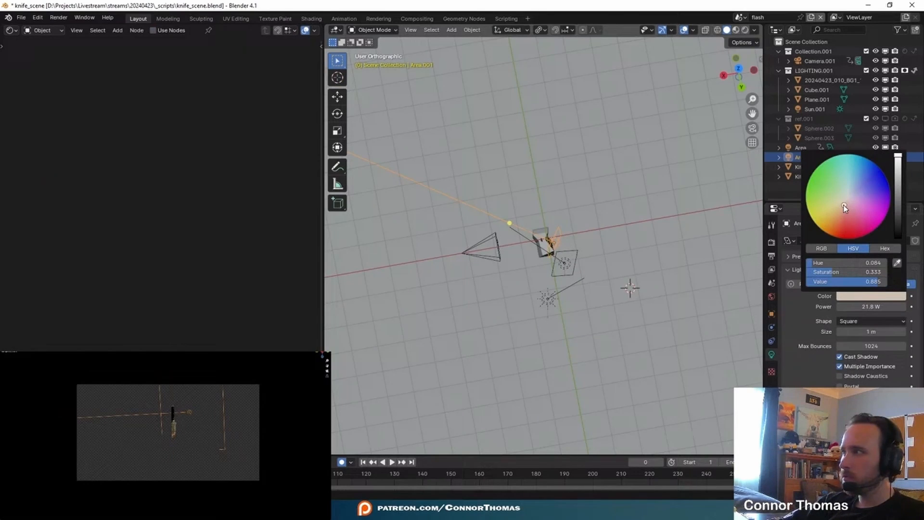
# Render the flash scene's current frame and save the image as 20240423_knife_v02.exr in the output folder.
pyautogui.press('F12')
pyautogui.scroll(5, 474, 259)
pyautogui.scroll(-3, 475, 260)
pyautogui.scroll(-1, 595, 273)
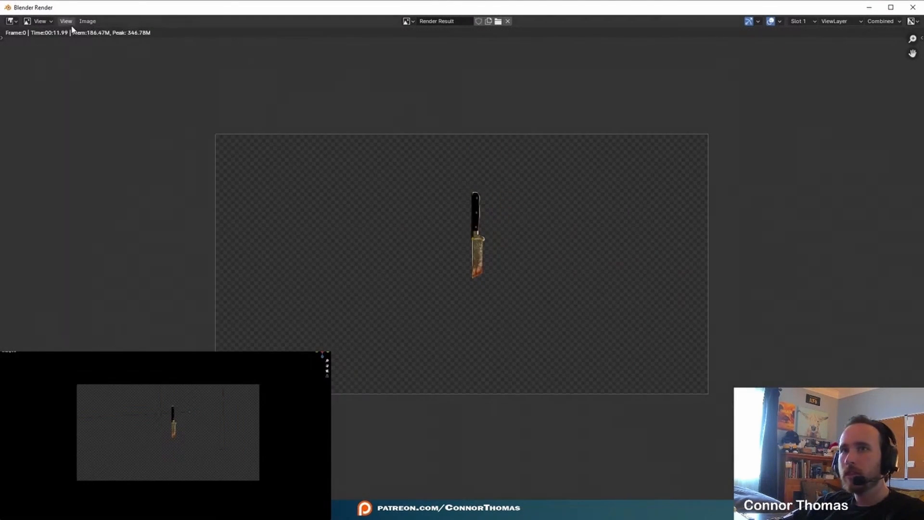
pyautogui.click(87, 22)
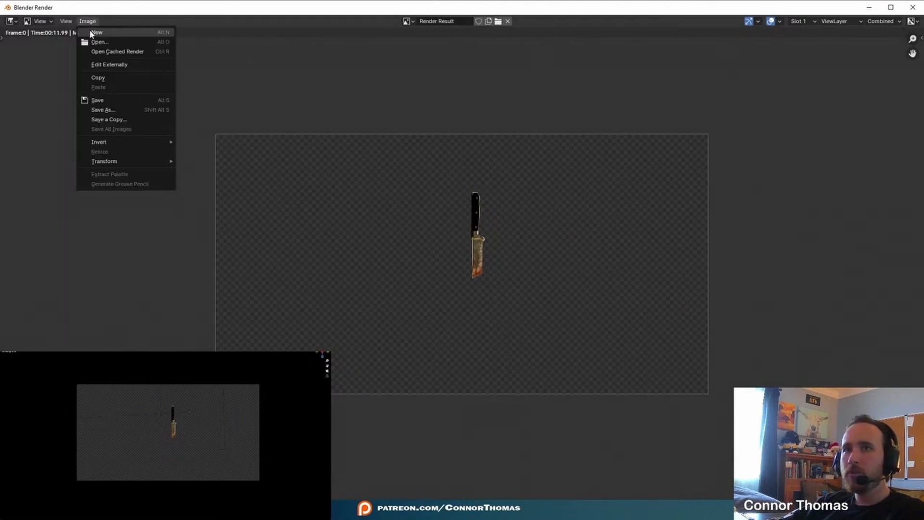
pyautogui.click(119, 111)
pyautogui.click(576, 392)
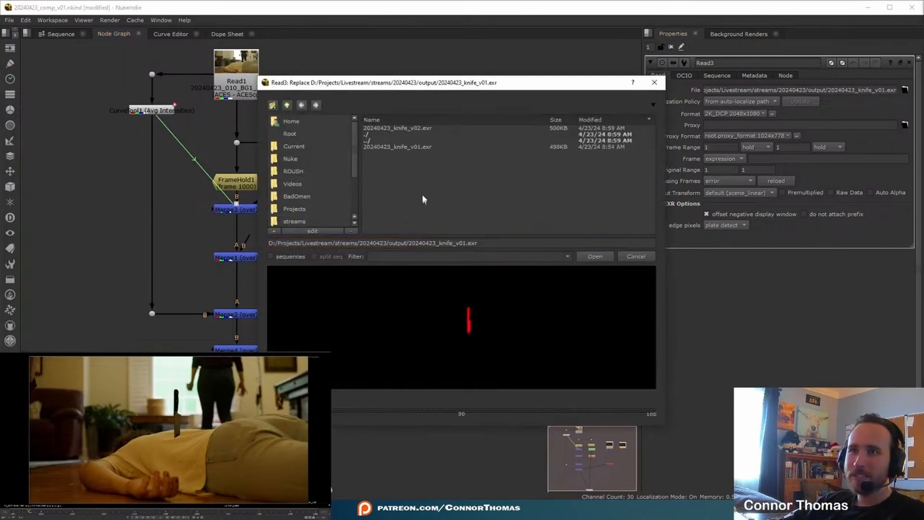
# Switch to Nuke, load 20240423_knife_v02.exr into Read3, and attach a copy of Shuffle1 beneath it.
pyautogui.doubleClick(422, 142)
pyautogui.click(450, 311)
pyautogui.hotkey('ctrl', 'c')
pyautogui.click(553, 201)
pyautogui.hotkey('ctrl', 'v')
pyautogui.moveTo(547, 219); pyautogui.dragTo(548, 318)
# Paste a copy of Merge3 below Shuffle1 and feed Shuffle2 into its A input through a dot.
pyautogui.moveTo(251, 213); pyautogui.dragTo(233, 197, button='middle')
pyautogui.click(220, 192)
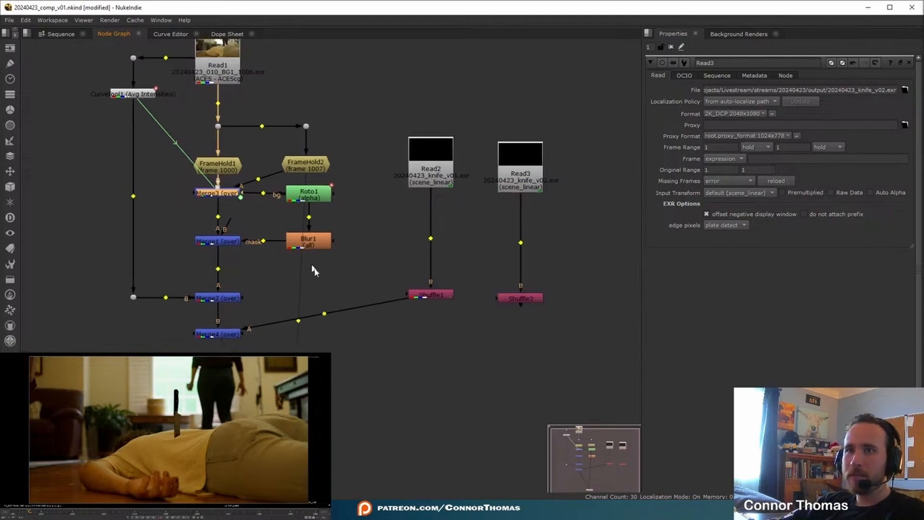
pyautogui.hotkey('ctrl', 'c')
pyautogui.moveTo(459, 355); pyautogui.dragTo(440, 294, button='middle')
pyautogui.click(438, 290)
pyautogui.hotkey('ctrl', 'v')
pyautogui.moveTo(438, 291); pyautogui.dragTo(508, 240)
pyautogui.keyDown('ctrl'); pyautogui.moveTo(456, 258); pyautogui.dragTo(502, 279); pyautogui.keyUp('ctrl')
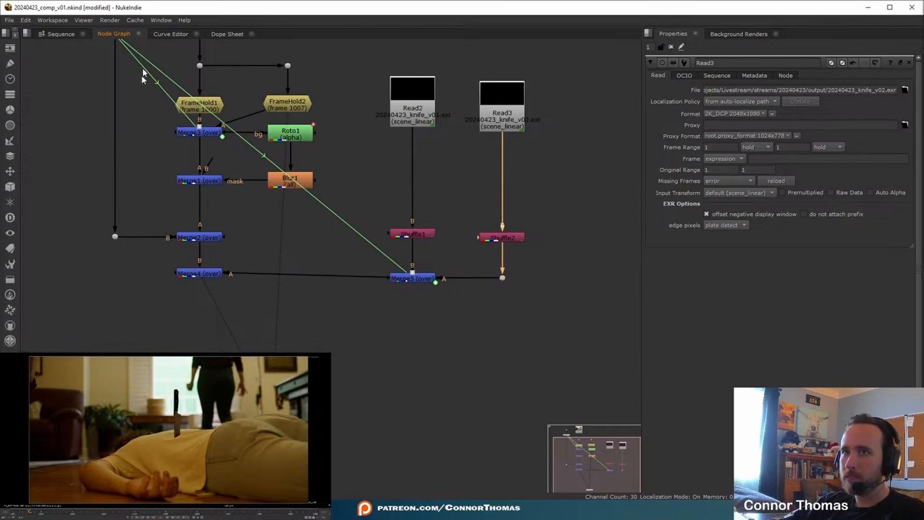
# View the new Merge5 setup and play back the comp to check the knife's lighting during the flashes.
pyautogui.moveTo(180, 128); pyautogui.dragTo(298, 230, button='middle')
pyautogui.moveTo(343, 147); pyautogui.dragTo(315, 122, button='middle')
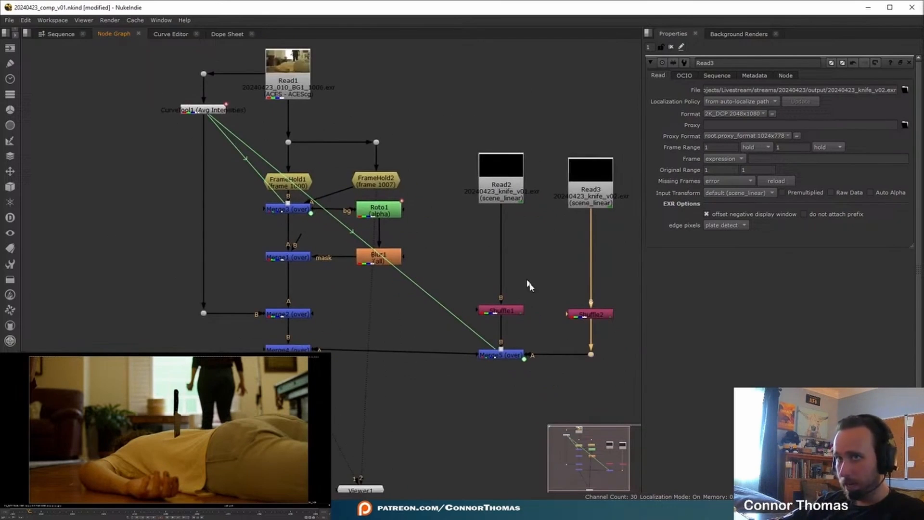
pyautogui.moveTo(485, 240); pyautogui.dragTo(432, 211, button='middle')
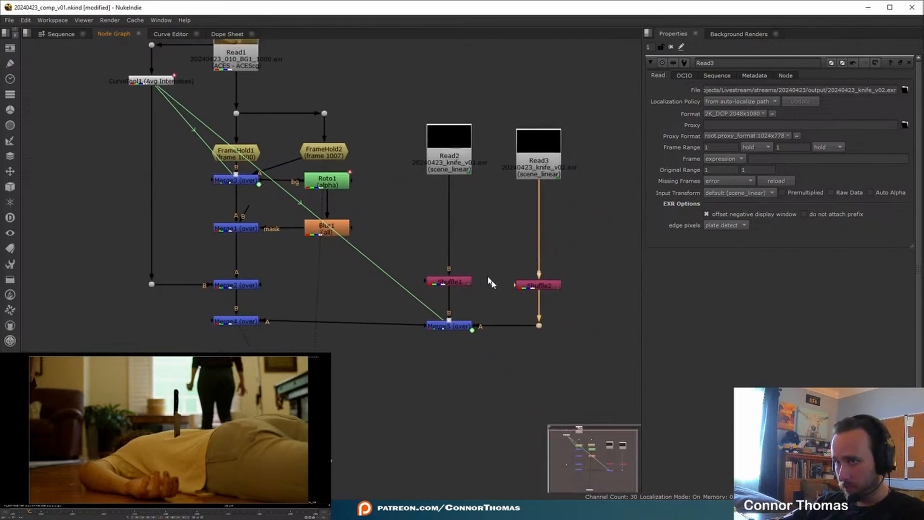
pyautogui.click(463, 325)
pyautogui.press('1')
pyautogui.moveTo(32, 515); pyautogui.dragTo(15, 514)
pyautogui.press('l')
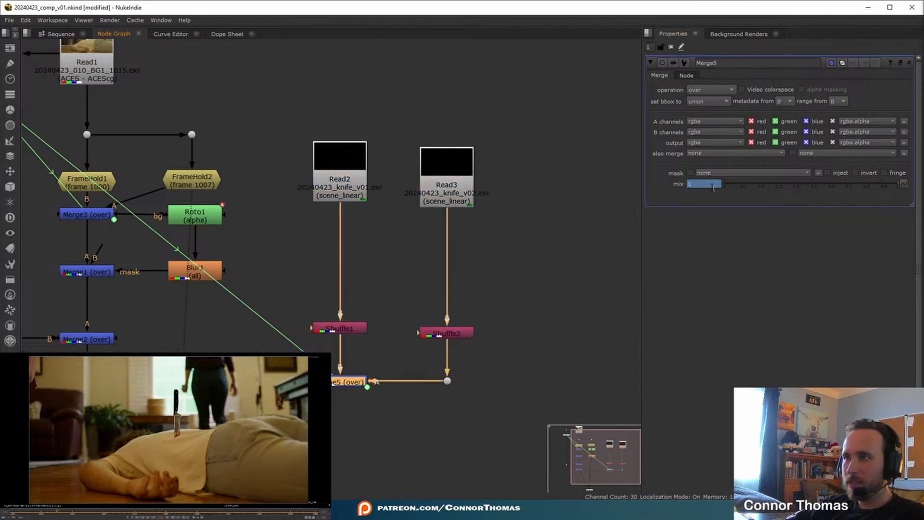
# Set Merge5's mix expression to int(CurveTool1.intensitydata * 25)-.25.
pyautogui.rightClick(713, 187)
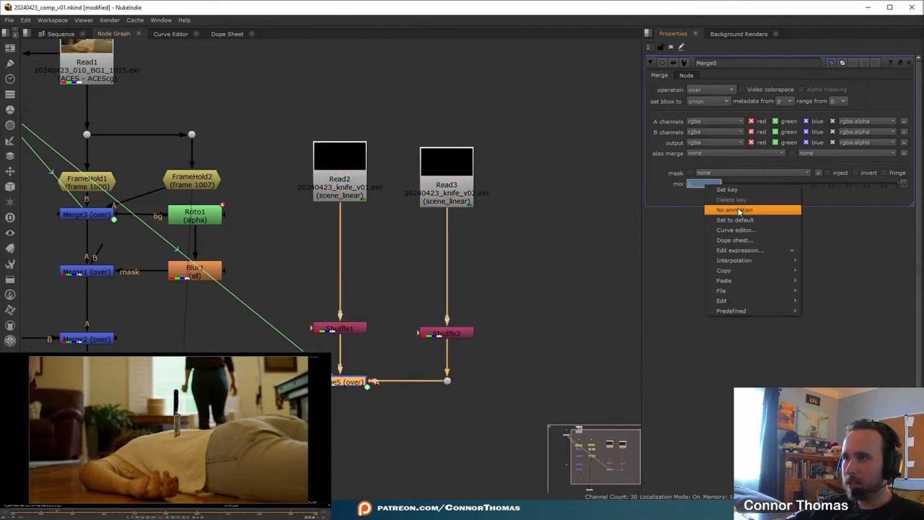
pyautogui.click(756, 251)
pyautogui.click(837, 204)
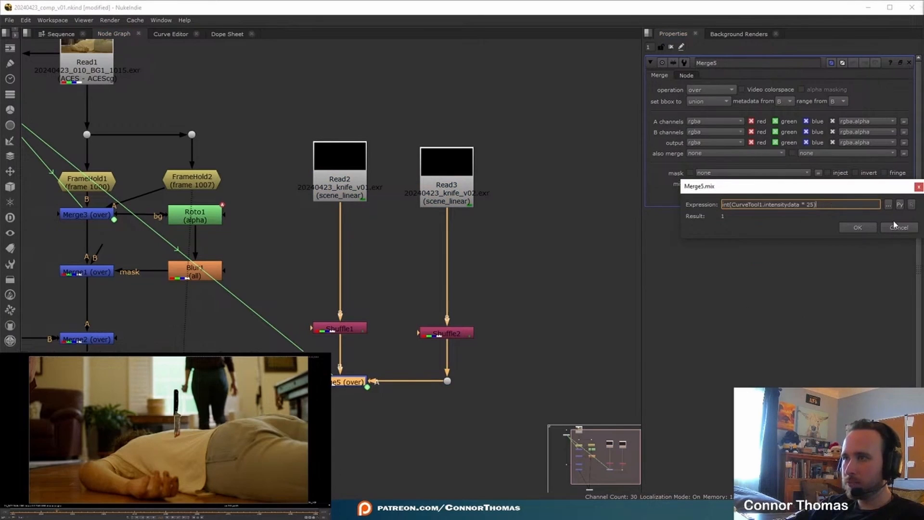
pyautogui.write('-.25')
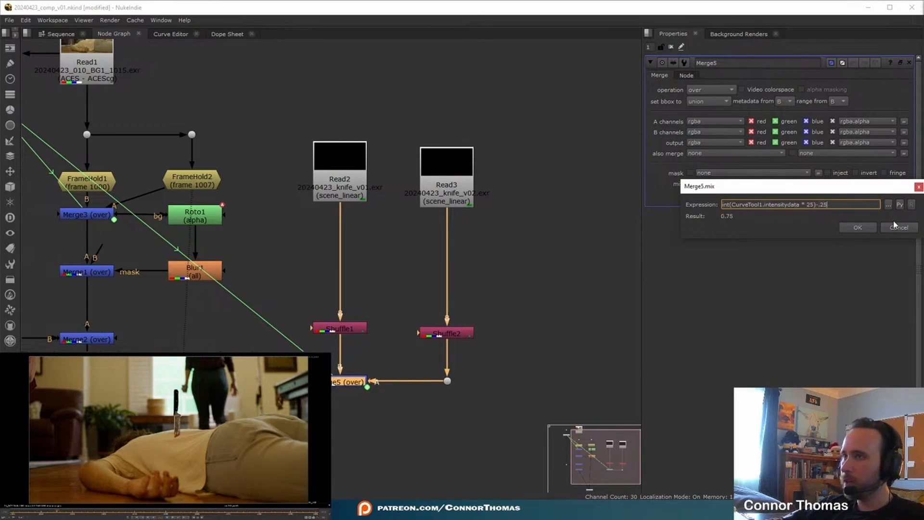
pyautogui.press('Return')
# Recheck Merge5's mix expression, close the node's properties, and play back the comp to examine the flash blend on the knife.
pyautogui.rightClick(705, 184)
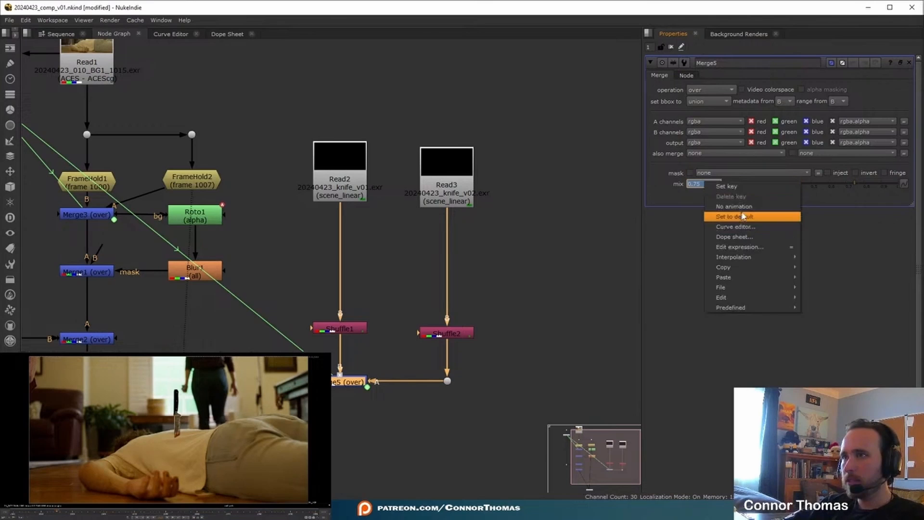
pyautogui.click(735, 247)
pyautogui.click(858, 205)
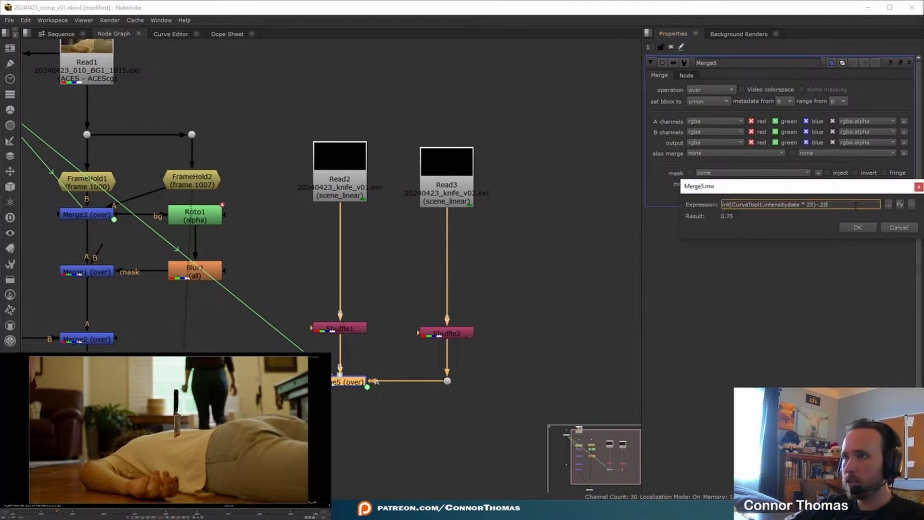
pyautogui.press('Return')
pyautogui.click(672, 46)
pyautogui.press('l')
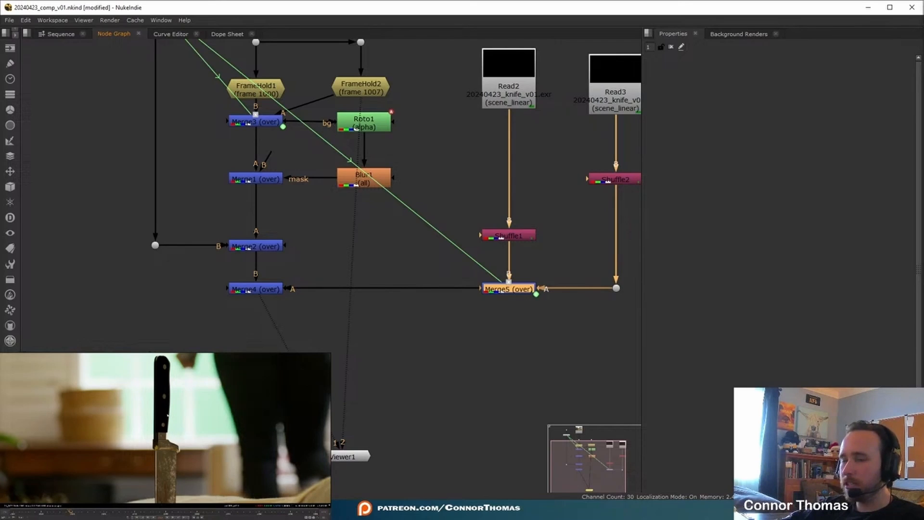
# Insert a RotoPaint node directly below Shuffle2 in the flash knife branch.
pyautogui.moveTo(636, 207); pyautogui.dragTo(444, 248, button='middle')
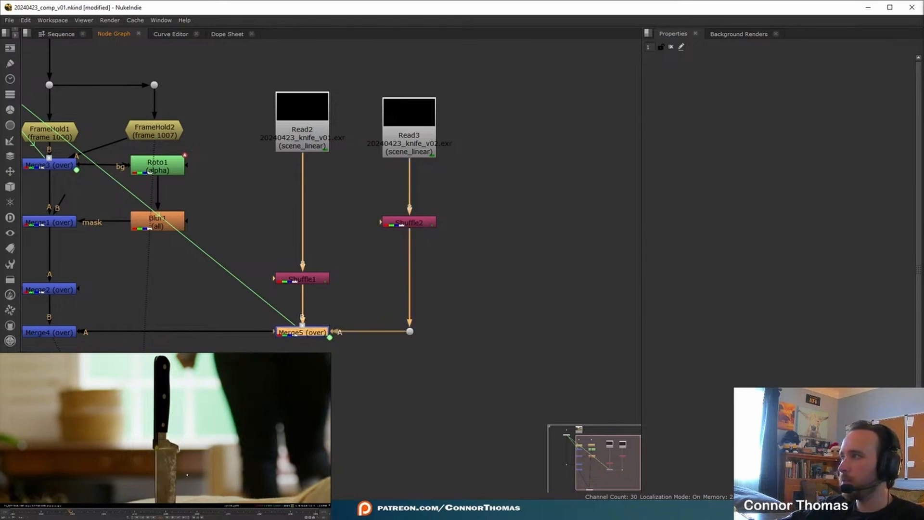
pyautogui.doubleClick(321, 334)
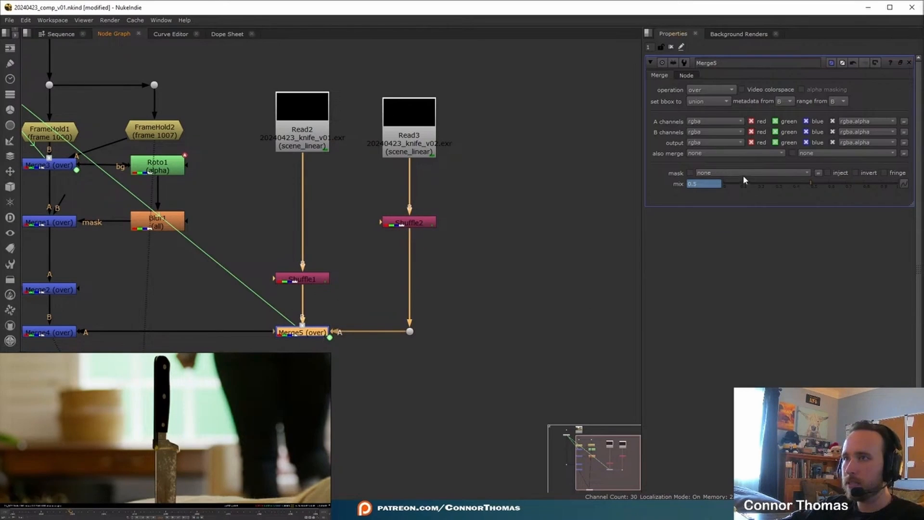
pyautogui.click(522, 233)
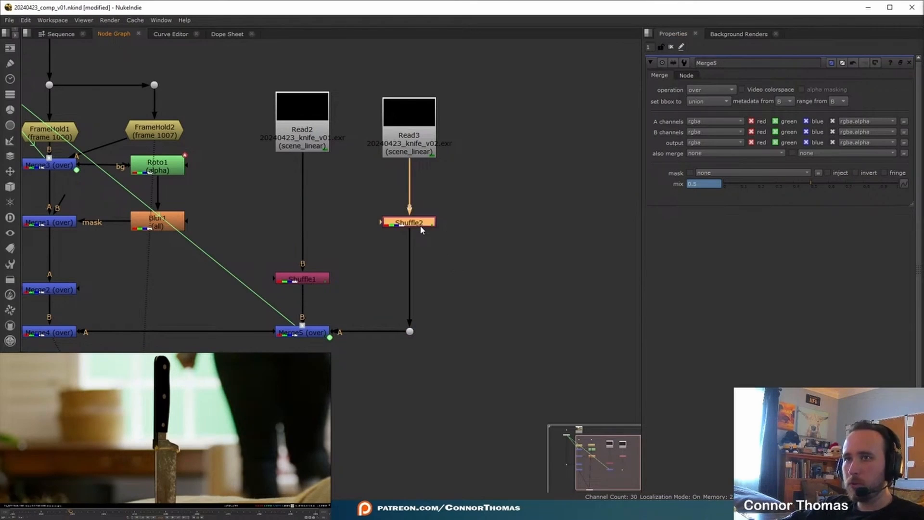
pyautogui.press('p')
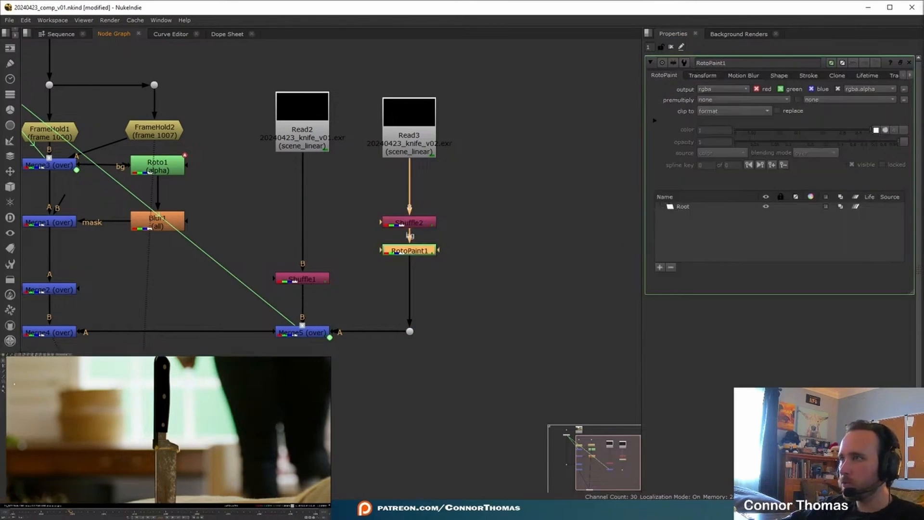
# View the RotoPaint output and paint four white brush strokes along the edges of the knife handle.
pyautogui.click(4, 384)
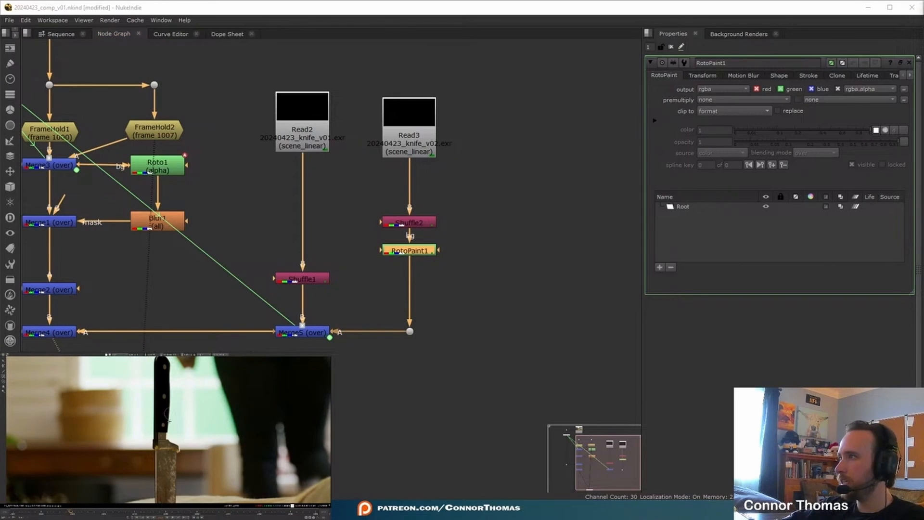
pyautogui.press('1')
pyautogui.click(473, 266)
pyautogui.moveTo(193, 415); pyautogui.dragTo(163, 436, button='middle')
pyautogui.scroll(4, 162, 436)
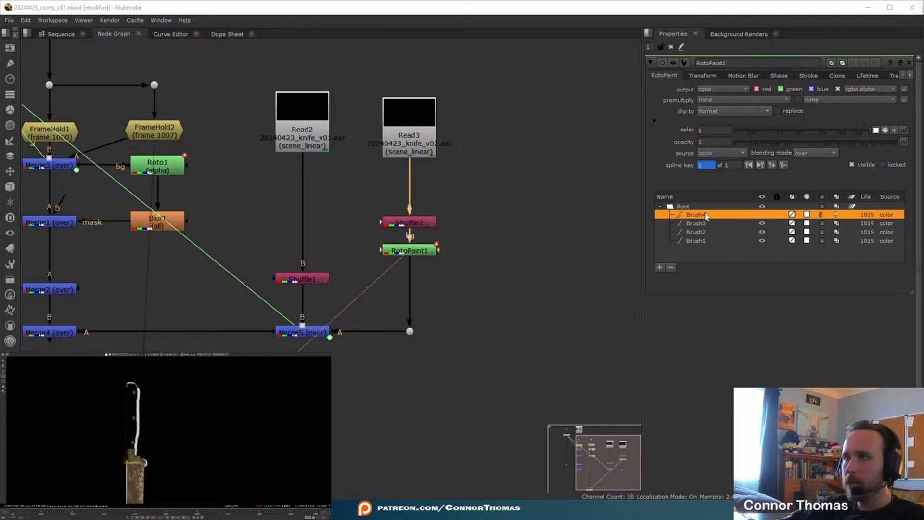
# Set the opacity of RotoPaint1's Root layer to 0.07.
pyautogui.click(682, 208)
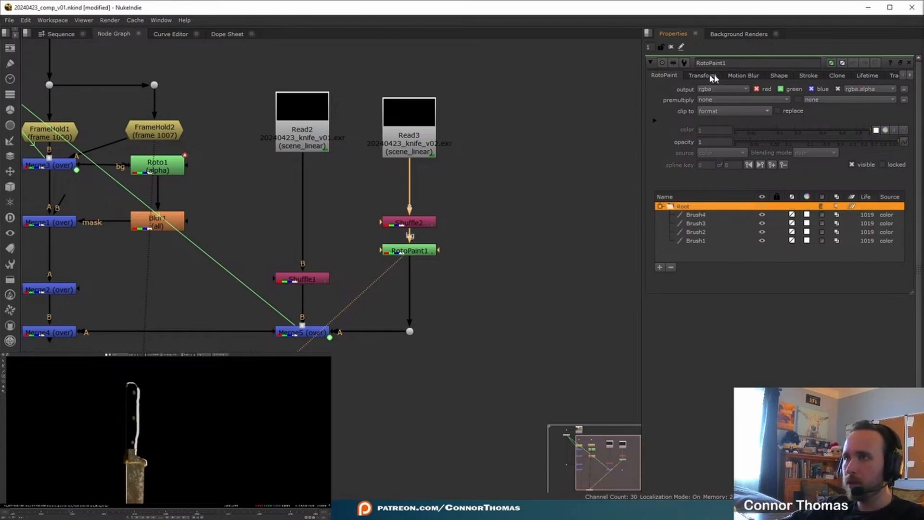
pyautogui.click(703, 215)
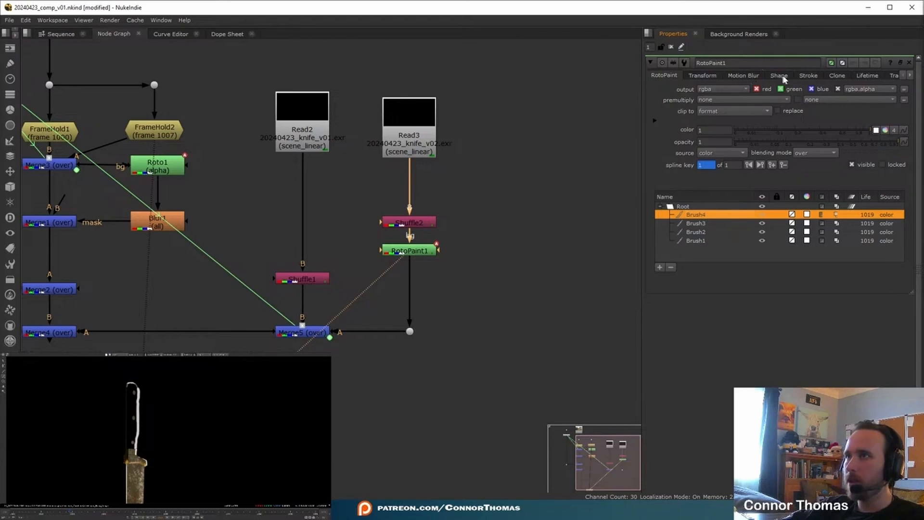
pyautogui.click(807, 75)
pyautogui.click(682, 207)
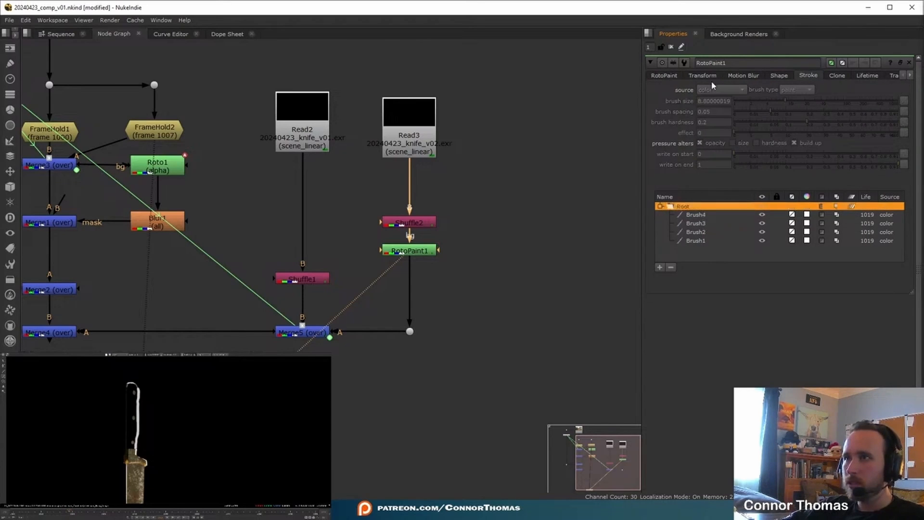
pyautogui.click(675, 77)
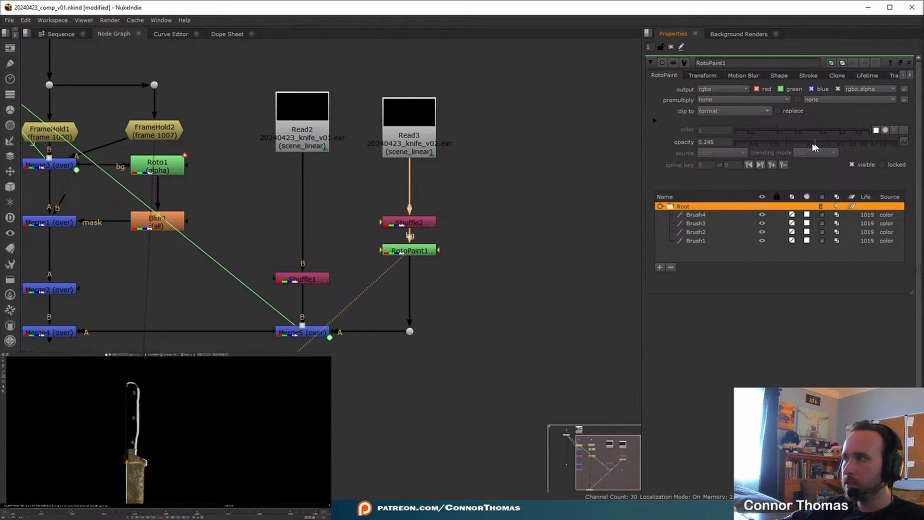
pyautogui.click(778, 146)
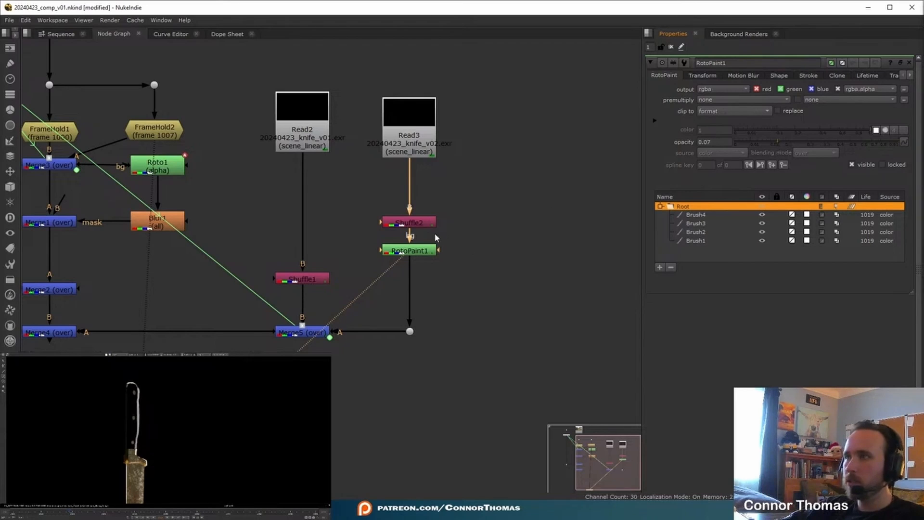
# Set the lifetime of Brush1 to Brush4 in RotoPaint1 to all frames.
pyautogui.click(419, 252)
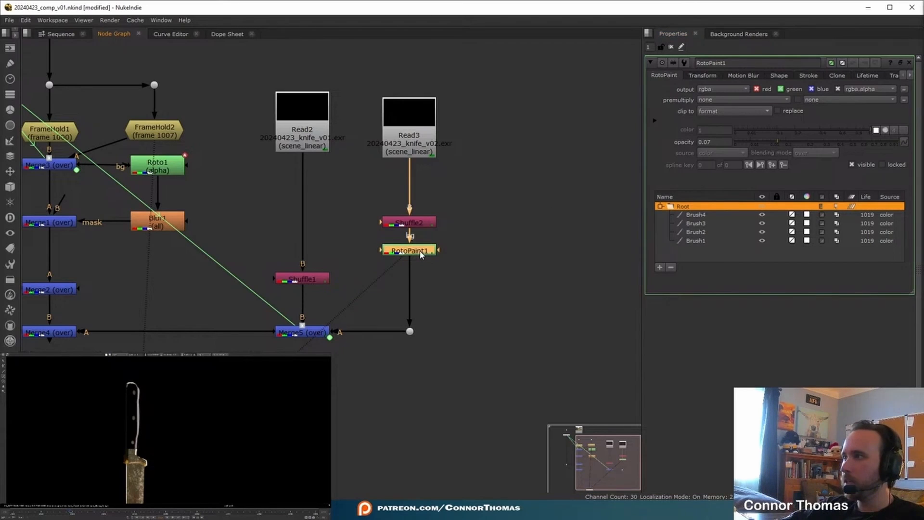
pyautogui.click(879, 215)
pyautogui.keyDown('shift'); pyautogui.click(870, 240); pyautogui.keyUp('shift')
pyautogui.click(871, 241)
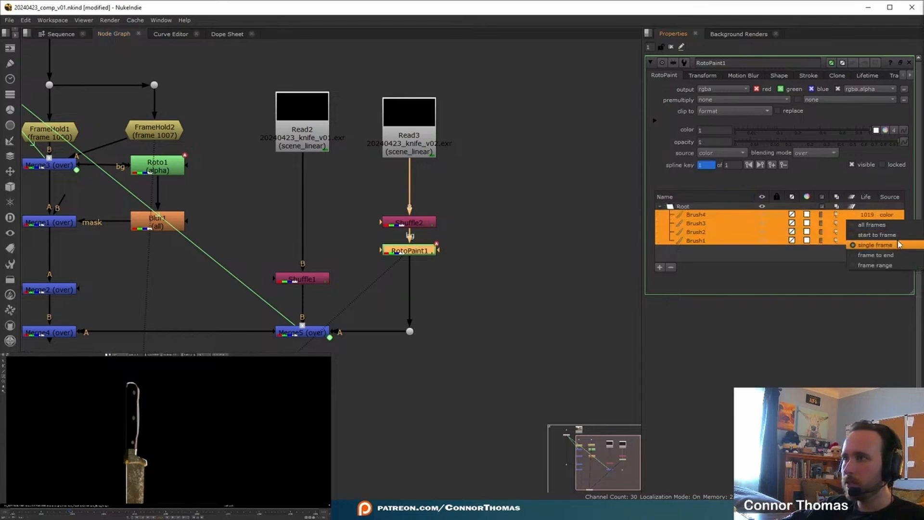
pyautogui.click(873, 224)
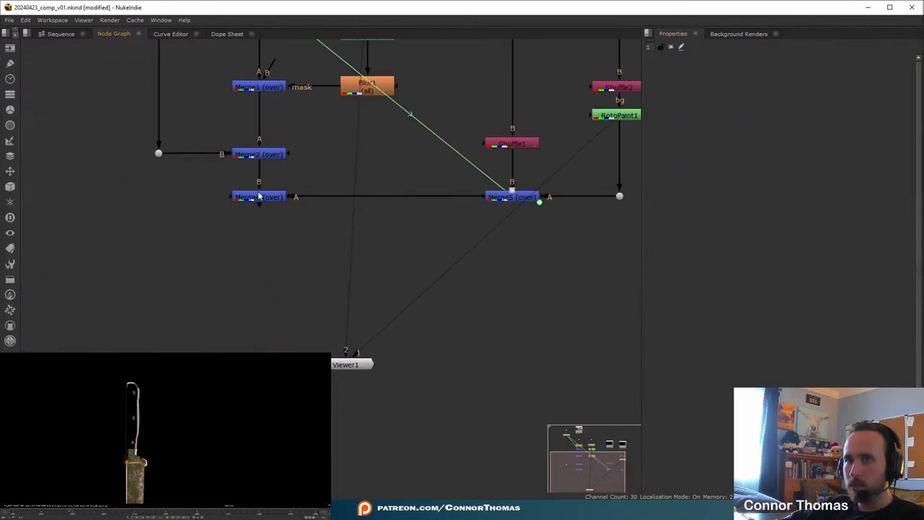
# View the comp through Merge4 and switch RotoPaint1 off and on to compare the painted handle edge.
pyautogui.click(260, 197)
pyautogui.press('2')
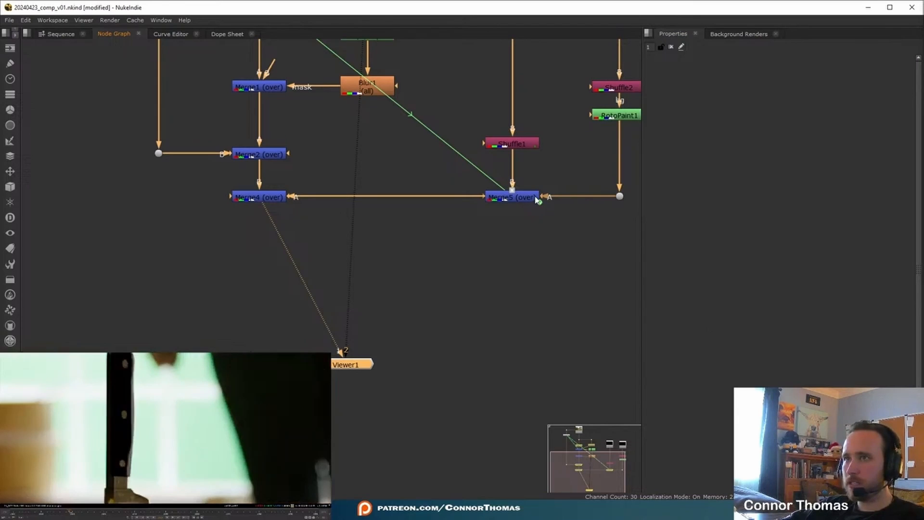
pyautogui.moveTo(537, 200); pyautogui.dragTo(326, 263, button='middle')
pyautogui.click(423, 182)
pyautogui.press('d')
pyautogui.press('d')
pyautogui.press('d')
pyautogui.press('d')
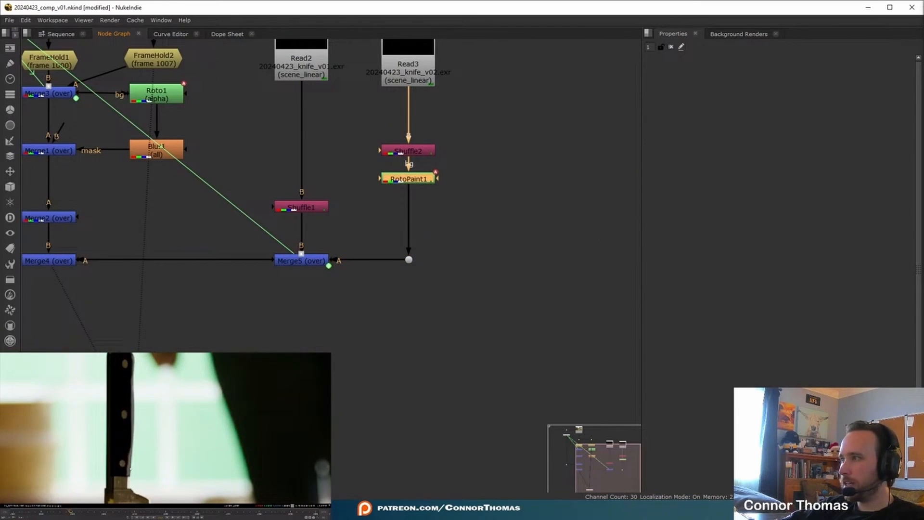
# Reopen RotoPaint1 and paint additional brush strokes along the knife handle.
pyautogui.press('2')
pyautogui.doubleClick(420, 181)
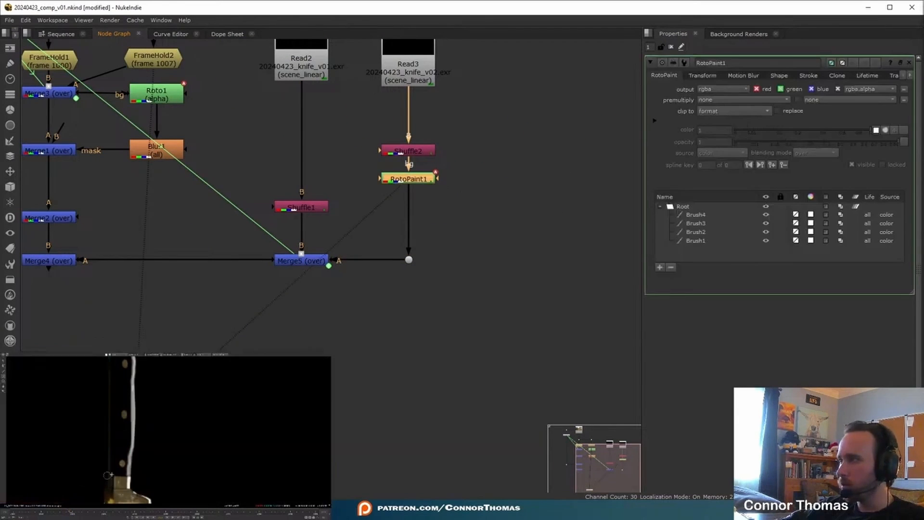
pyautogui.scroll(3, 136, 464)
pyautogui.click(133, 445)
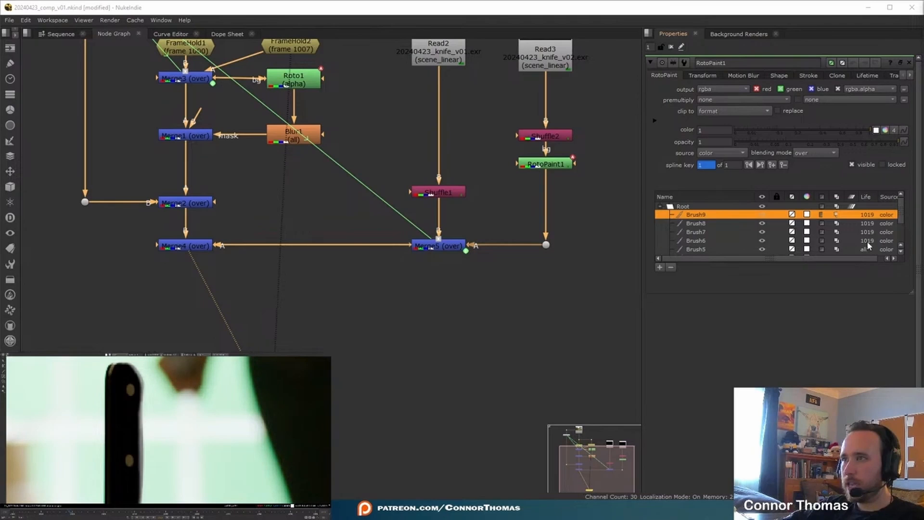
# Set the lifetime of Brush6 to Brush9 to all frames and close the RotoPaint1 properties.
pyautogui.keyDown('shift'); pyautogui.click(868, 243); pyautogui.keyUp('shift')
pyautogui.rightClick(868, 243)
pyautogui.click(884, 225)
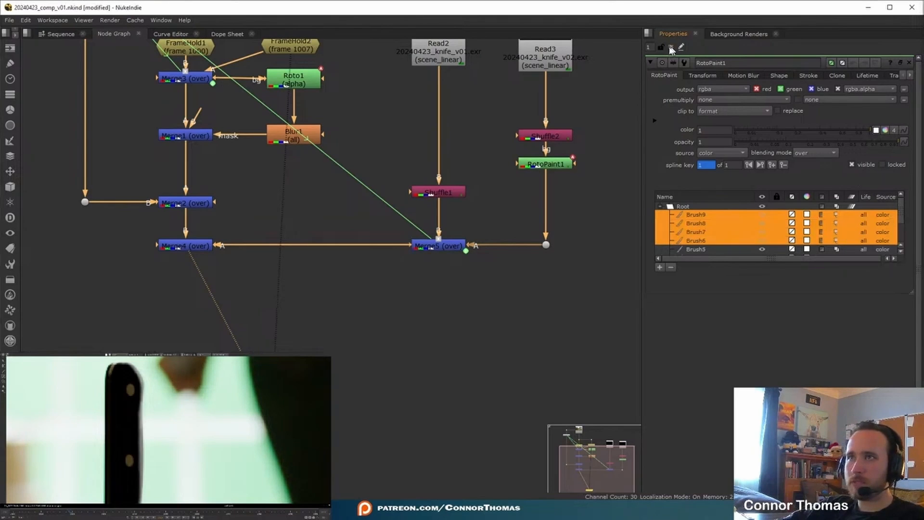
pyautogui.click(672, 48)
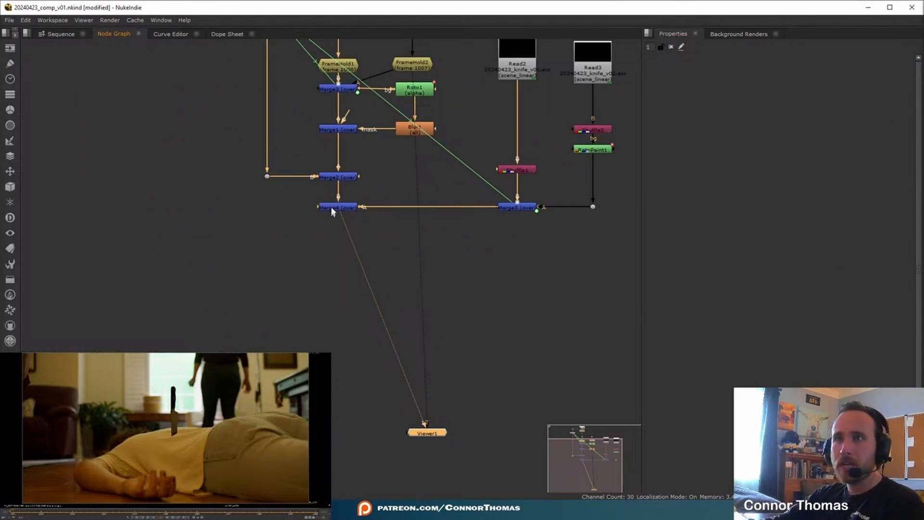
# Insert a LightWrap node after Merge5, connect its B input to Merge2, and move Merge4 down level with it.
pyautogui.moveTo(451, 232); pyautogui.dragTo(418, 308, button='middle')
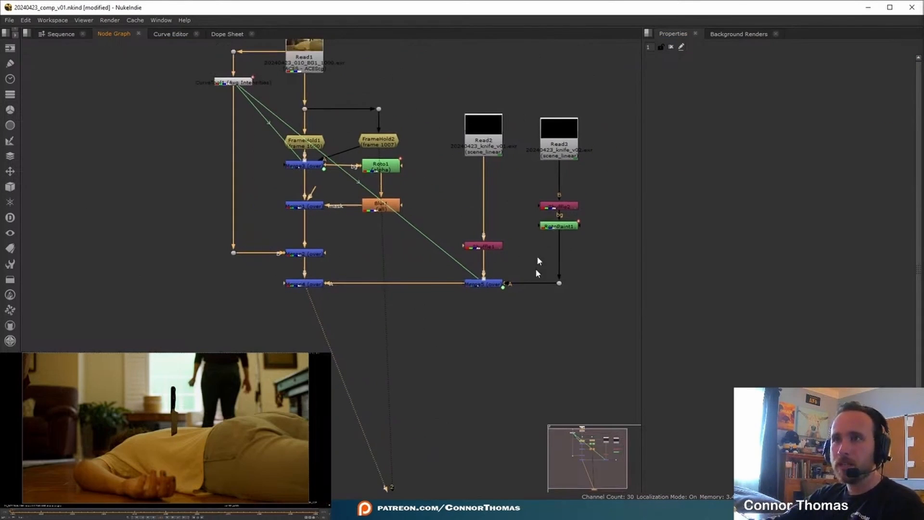
pyautogui.click(486, 283)
pyautogui.press('Tab')
pyautogui.write('lig')
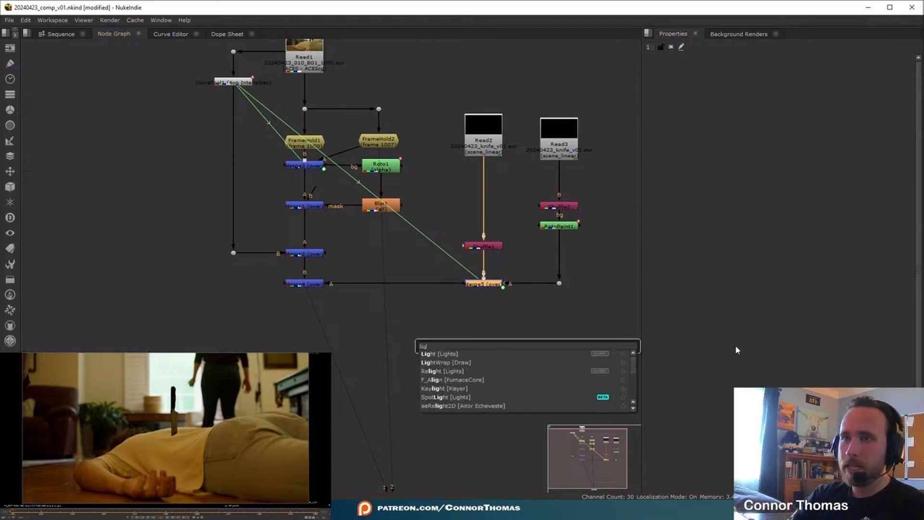
pyautogui.write('htwrap')
pyautogui.press('Return')
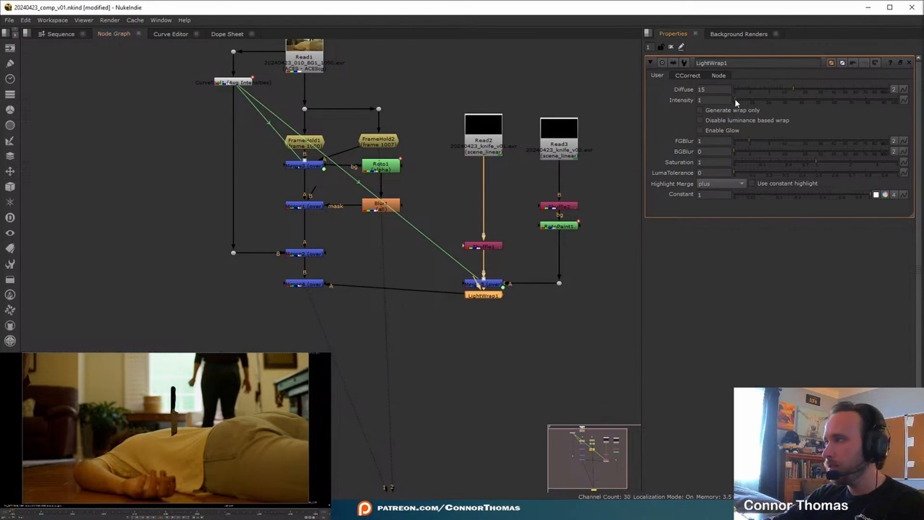
pyautogui.moveTo(485, 297); pyautogui.dragTo(317, 255)
pyautogui.moveTo(301, 287); pyautogui.dragTo(303, 314)
# Set LightWrap1's intensity to 3 and diffuse to 2.3 while checking the knife's edges up close.
pyautogui.scroll(5, 181, 414)
pyautogui.moveTo(96, 378); pyautogui.dragTo(127, 406, button='middle')
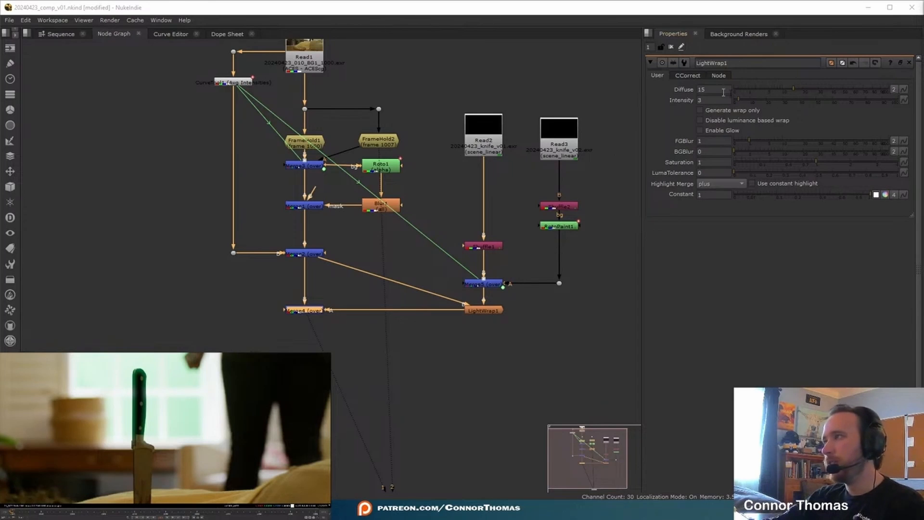
pyautogui.moveTo(773, 88); pyautogui.dragTo(755, 90)
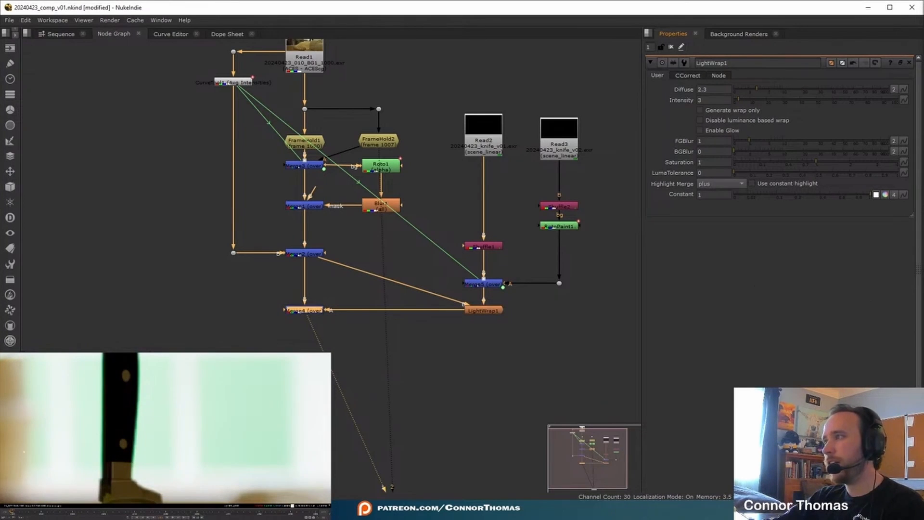
pyautogui.click(479, 311)
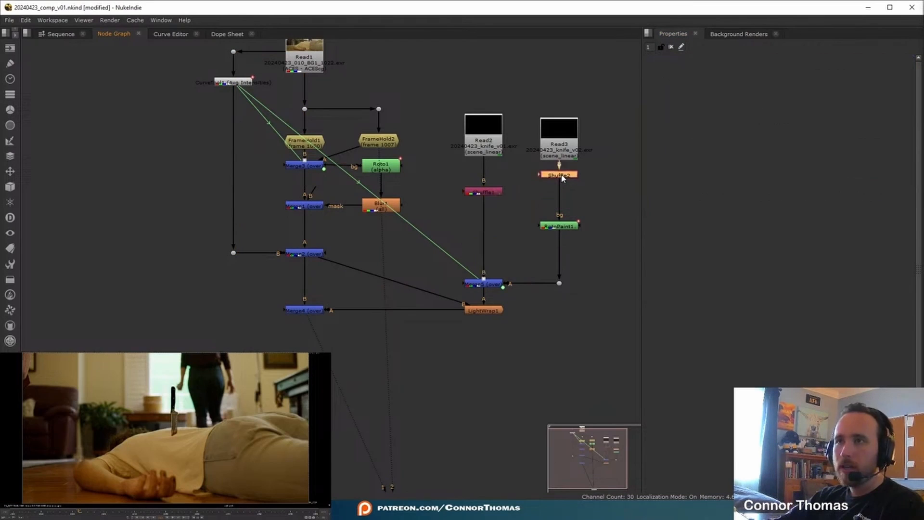
# Add a Merge node after Shuffle2 with Shuffle1 as its B input, and lower its mix.
pyautogui.click(561, 174)
pyautogui.press('m')
pyautogui.moveTo(607, 173); pyautogui.dragTo(483, 192)
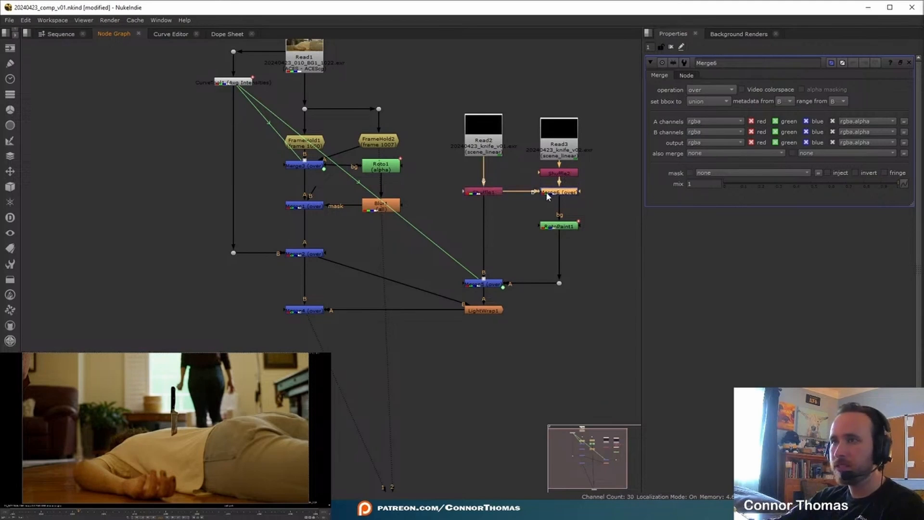
pyautogui.scroll(3, 579, 205)
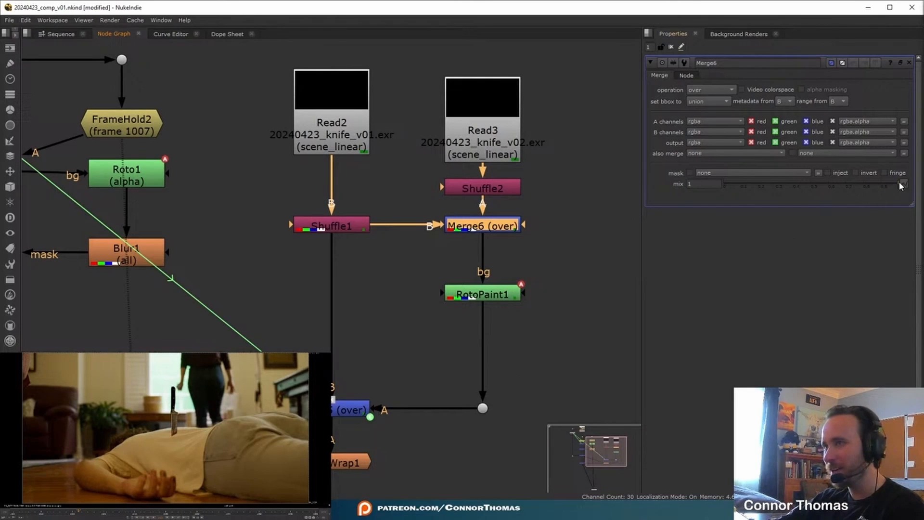
pyautogui.moveTo(889, 183); pyautogui.dragTo(835, 186)
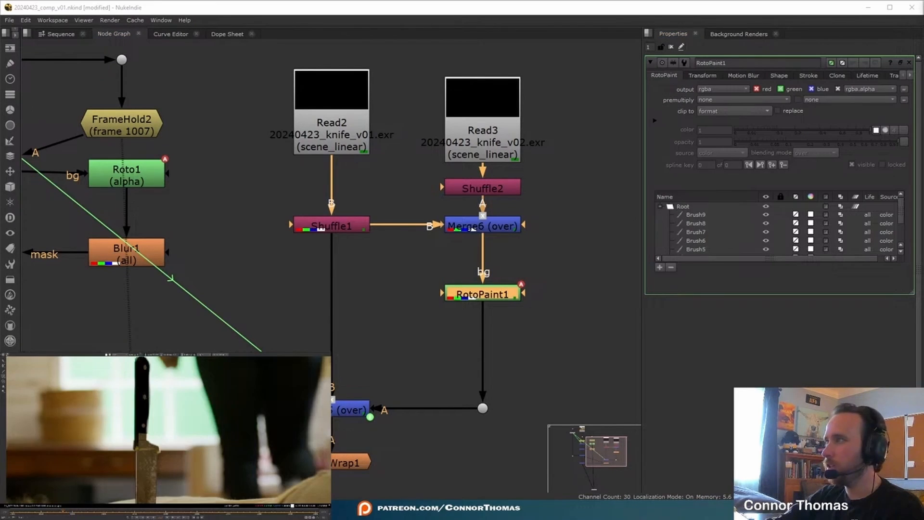
# Paint faint brush strokes at 0.1 opacity along the knife with RotoPaint1 while viewing the comp.
pyautogui.press('1')
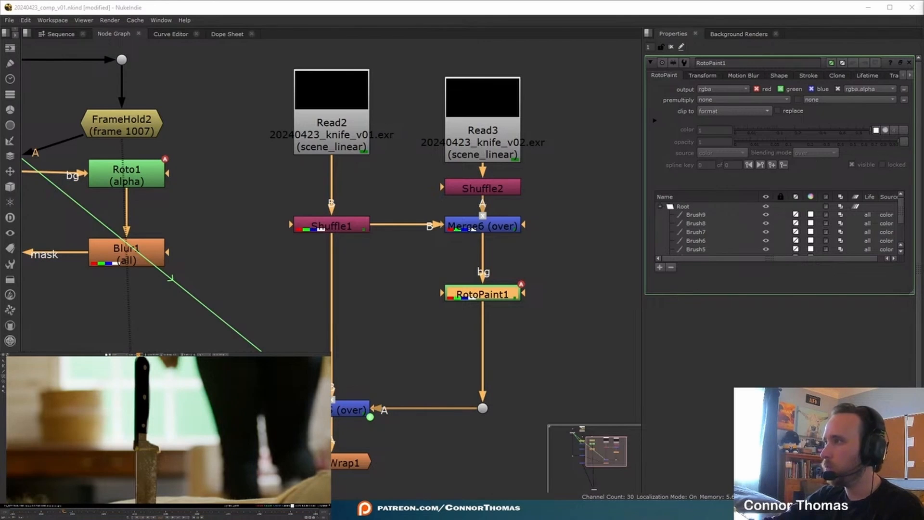
pyautogui.moveTo(142, 387); pyautogui.dragTo(140, 419)
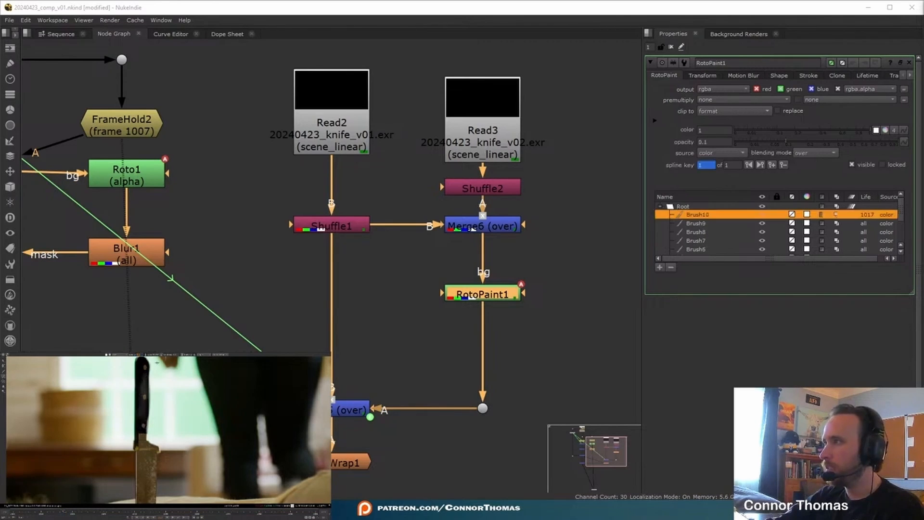
pyautogui.moveTo(144, 363); pyautogui.dragTo(142, 370)
pyautogui.moveTo(143, 421); pyautogui.dragTo(142, 433)
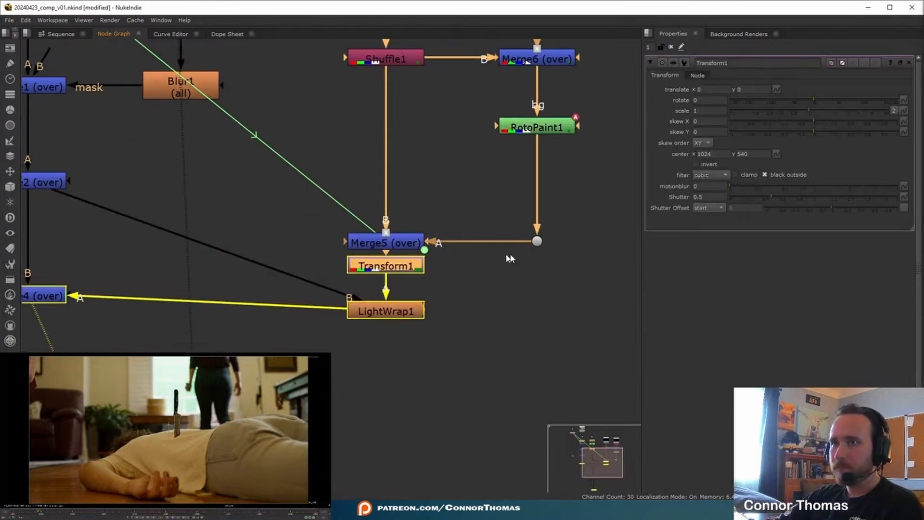
# Tilt the knife with Transform1 so it leans in the body, and check the full frame.
pyautogui.click(510, 258)
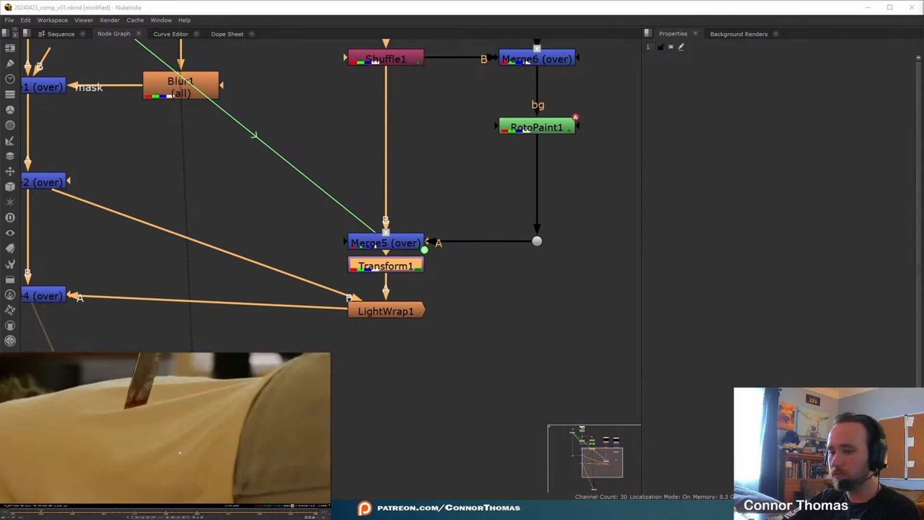
pyautogui.press('f')
# Move Read1 up to make room and insert a Denoise node directly beneath it.
pyautogui.scroll(-3, 193, 174)
pyautogui.moveTo(154, 72); pyautogui.dragTo(392, 308, button='middle')
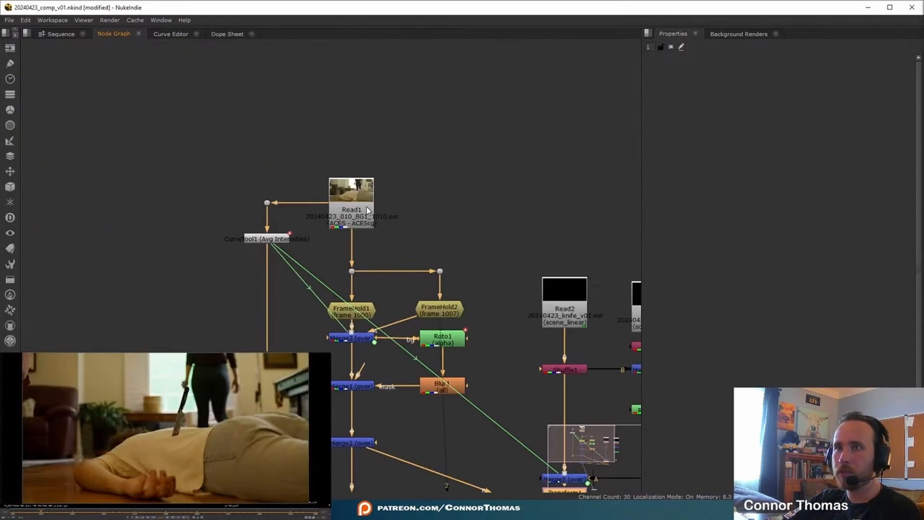
pyautogui.moveTo(366, 206); pyautogui.dragTo(369, 133)
pyautogui.press('Tab')
pyautogui.write('den')
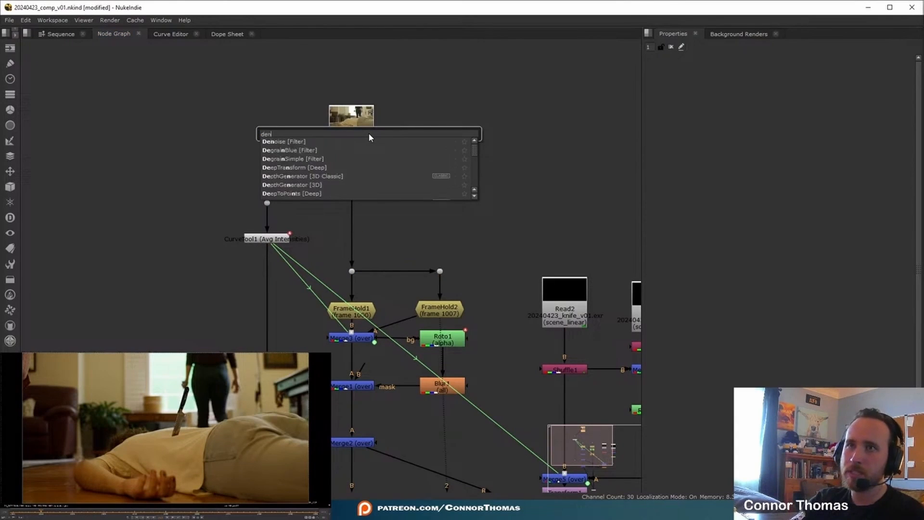
pyautogui.write('oi')
pyautogui.press('Return')
pyautogui.moveTo(335, 163); pyautogui.dragTo(337, 199)
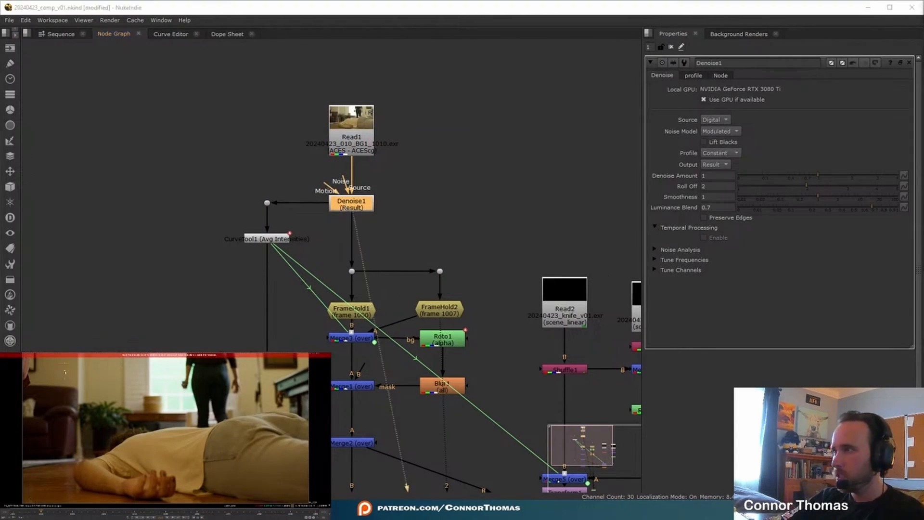
# Place Denoise1's analysis region on the plain background wall and set the Denoise Amount to 4.
pyautogui.scroll(6, 63, 374)
pyautogui.moveTo(64, 373); pyautogui.dragTo(132, 449, button='middle')
pyautogui.scroll(-6, 131, 447)
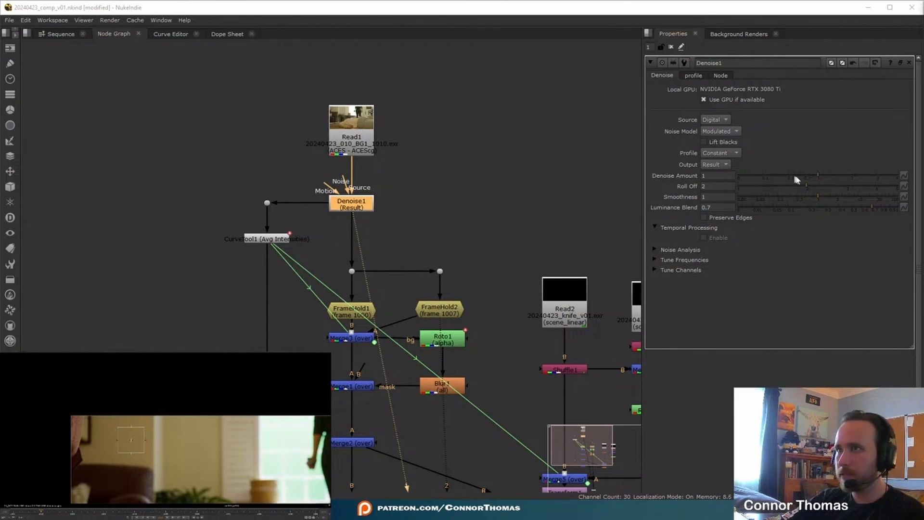
pyautogui.moveTo(837, 178); pyautogui.dragTo(902, 177)
pyautogui.click(459, 180)
# Add a Grain node after the final Merge that combines the light-wrapped knife with the plate.
pyautogui.scroll(-1, 459, 179)
pyautogui.moveTo(400, 467); pyautogui.dragTo(402, 280, button='middle')
pyautogui.moveTo(387, 272); pyautogui.dragTo(387, 281)
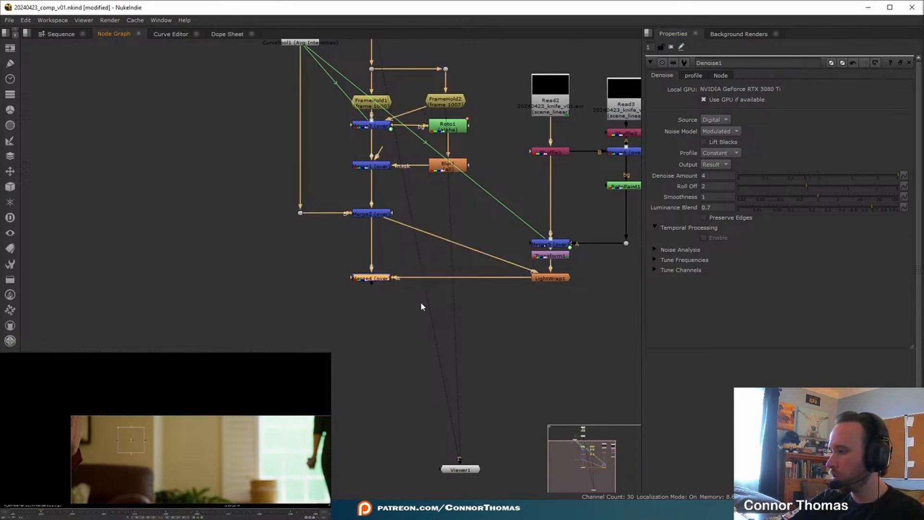
pyautogui.press('Tab')
pyautogui.write('grain')
pyautogui.press('Return')
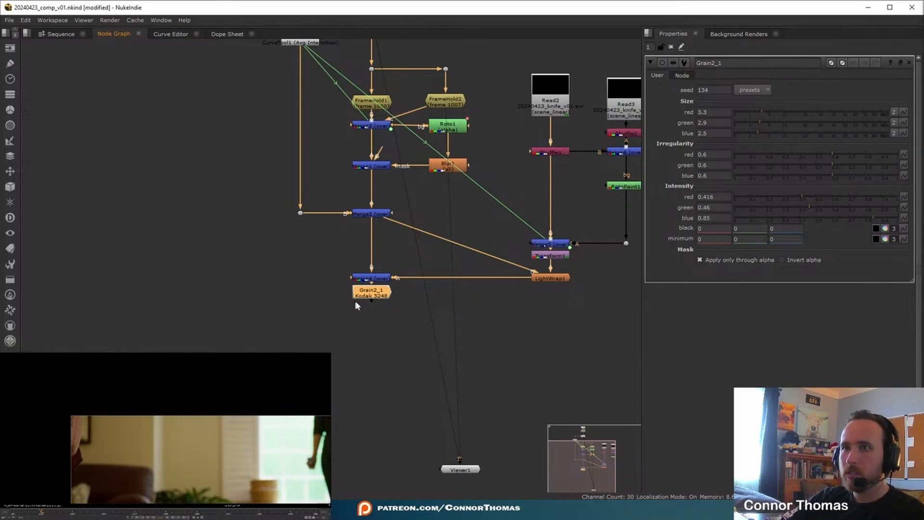
# Set Grain2_1's red size to 1.1, green size to 1.2 and red intensity to about 0.11 while checking the wall up close.
pyautogui.moveTo(381, 227); pyautogui.dragTo(361, 344, button='middle')
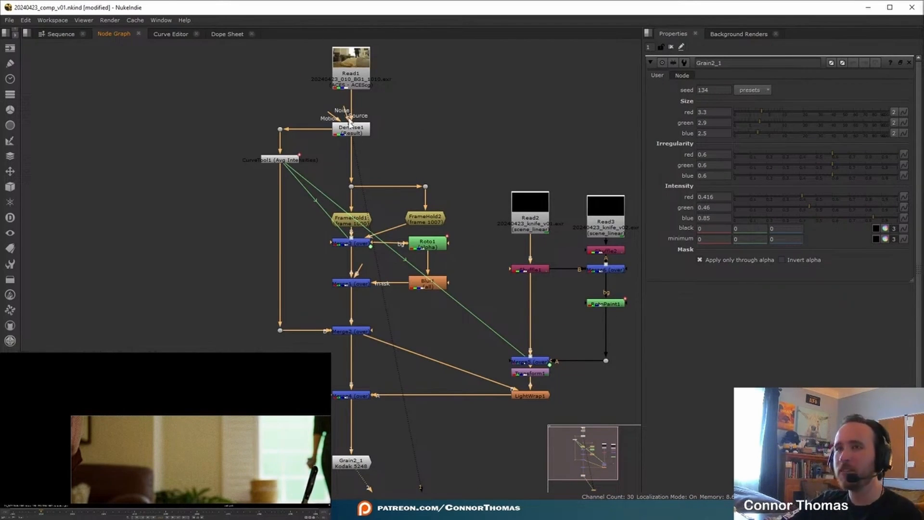
pyautogui.click(749, 197)
pyautogui.moveTo(761, 113); pyautogui.dragTo(752, 112)
pyautogui.click(750, 122)
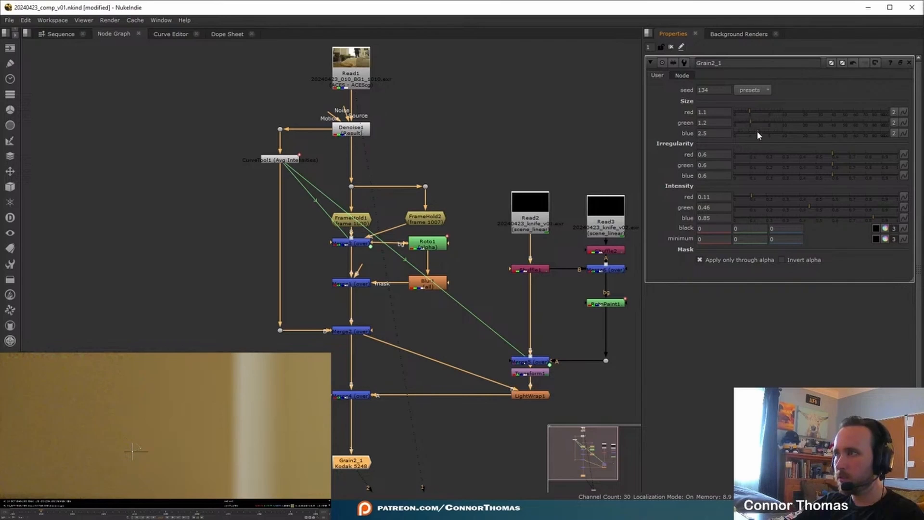
pyautogui.moveTo(748, 196); pyautogui.dragTo(747, 198)
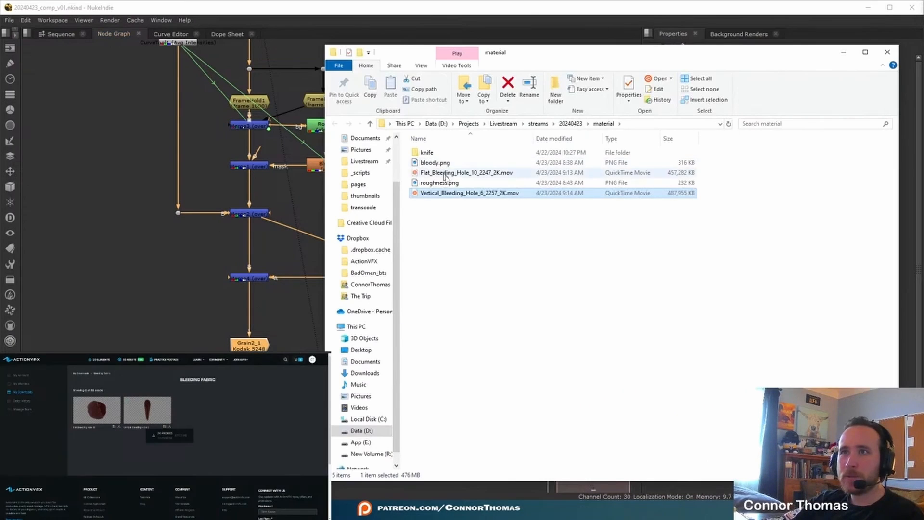
# Bring Flat_Bleeding_Hole_10_2247_2K.mov and Vertical_Bleeding_Hole_6_2257_2K.mov from the material folder into the node graph.
pyautogui.keyDown('ctrl'); pyautogui.click(453, 173); pyautogui.keyUp('ctrl')
pyautogui.moveTo(450, 182); pyautogui.dragTo(160, 284)
pyautogui.click(127, 337)
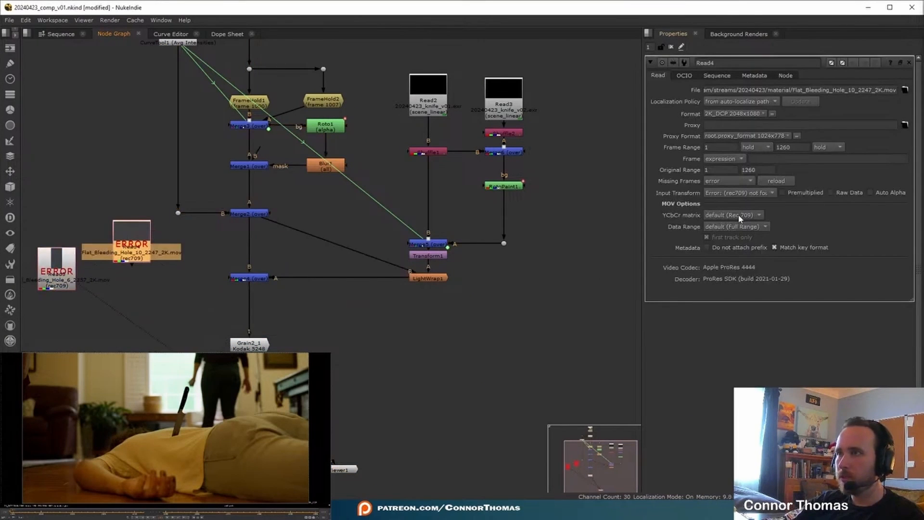
# Set the bleeding clips' input transform to Utility - sRGB - Texture and view the flat bleeding hole.
pyautogui.click(741, 195)
pyautogui.moveTo(750, 359)
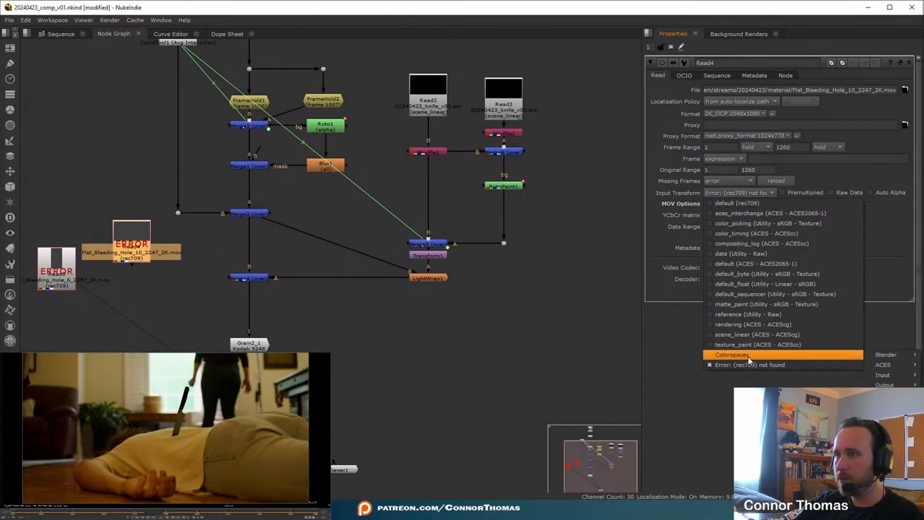
pyautogui.moveTo(885, 395)
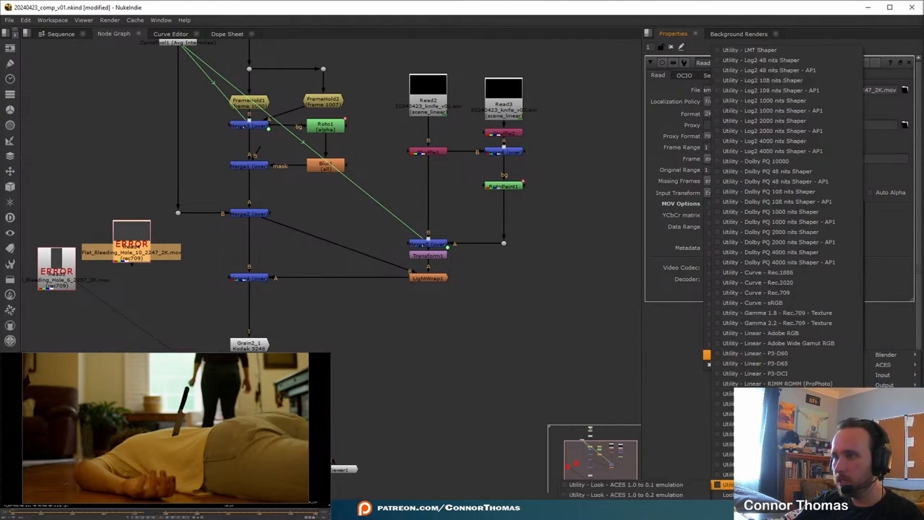
pyautogui.click(771, 475)
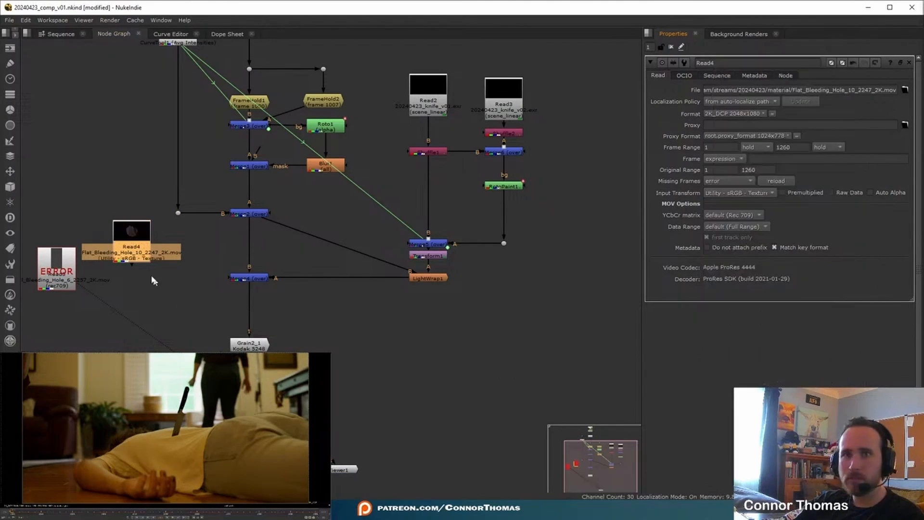
pyautogui.click(138, 253)
pyautogui.press('1')
pyautogui.moveTo(157, 267); pyautogui.dragTo(355, 219, button='middle')
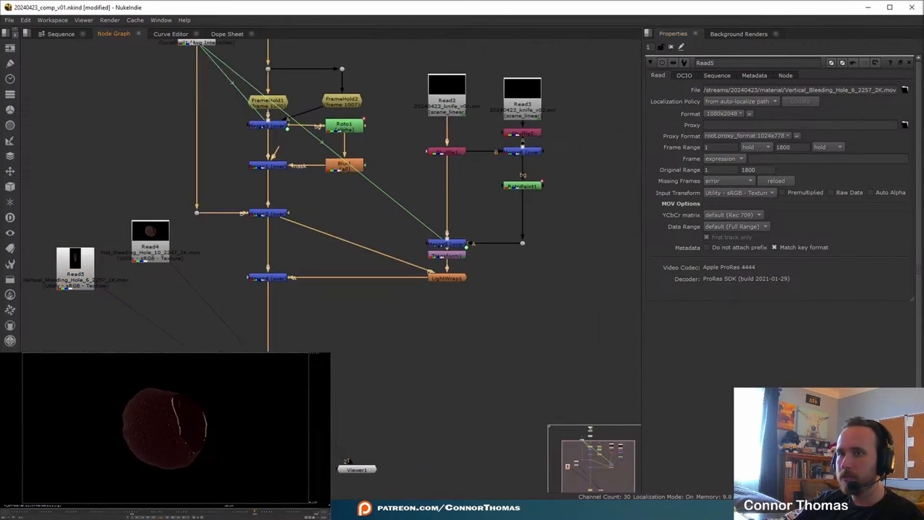
# Merge the flat bleeding hole over the comp below the knife merge, with a Transform node after Read4.
pyautogui.moveTo(301, 396); pyautogui.dragTo(352, 247, button='middle')
pyautogui.click(326, 130)
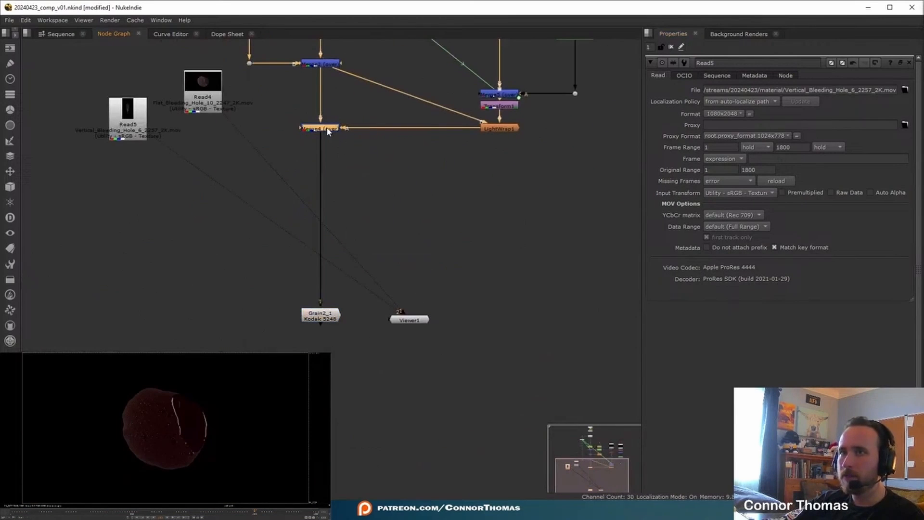
pyautogui.press('m')
pyautogui.moveTo(339, 141); pyautogui.dragTo(334, 178)
pyautogui.moveTo(331, 155); pyautogui.dragTo(359, 238, button='middle')
pyautogui.click(226, 186)
pyautogui.press('t')
pyautogui.moveTo(239, 207); pyautogui.dragTo(242, 213)
pyautogui.click(363, 262)
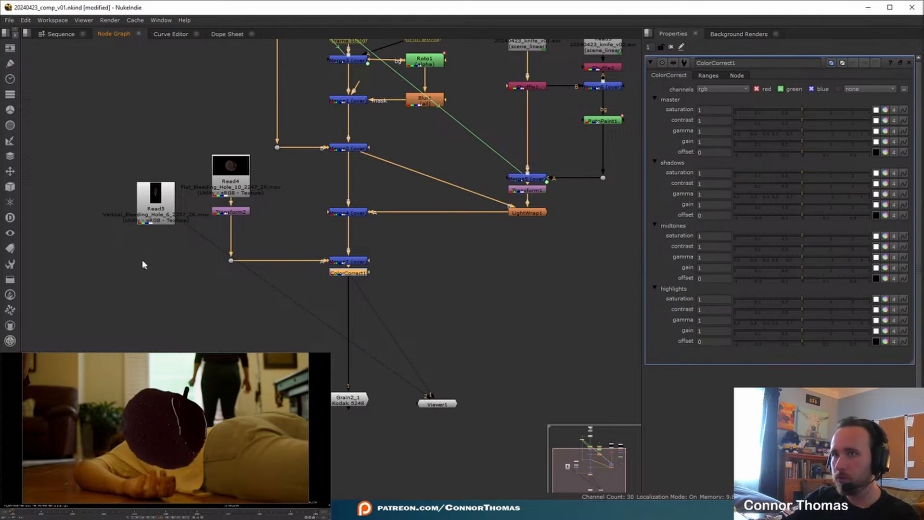
# Move the knife's Merge below the blood merge, just above Grain2_1, and delete the stray ColorCorrect1.
pyautogui.click(355, 212)
pyautogui.moveTo(355, 212); pyautogui.dragTo(523, 216)
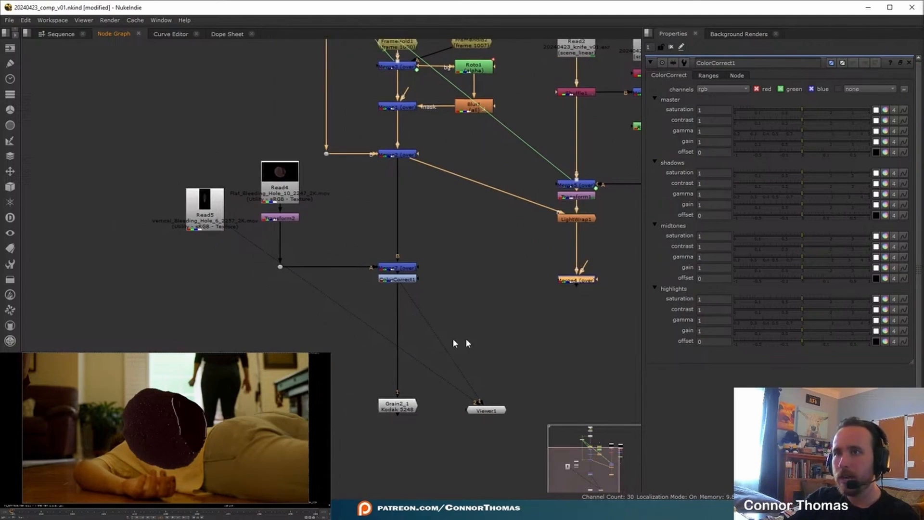
pyautogui.moveTo(578, 307); pyautogui.dragTo(552, 261, button='middle')
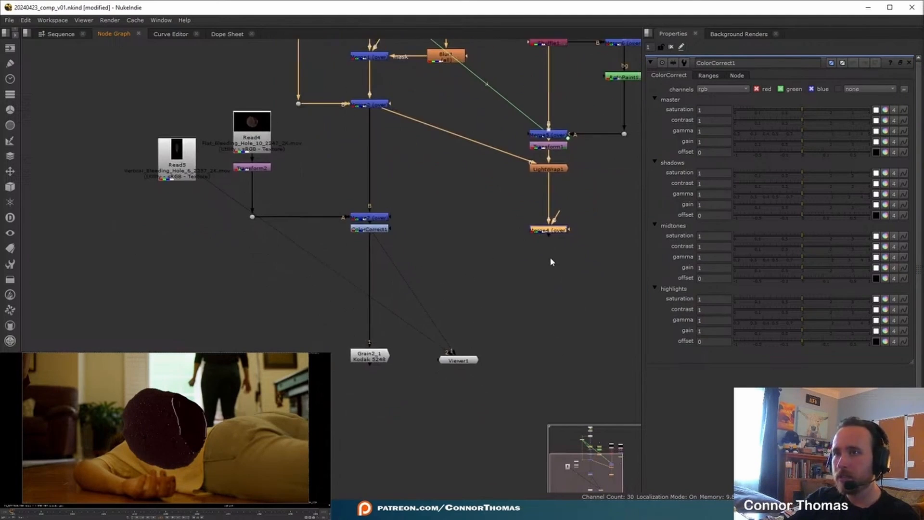
pyautogui.moveTo(548, 231); pyautogui.dragTo(367, 337)
pyautogui.moveTo(367, 337); pyautogui.dragTo(362, 340)
pyautogui.moveTo(362, 340); pyautogui.dragTo(369, 336)
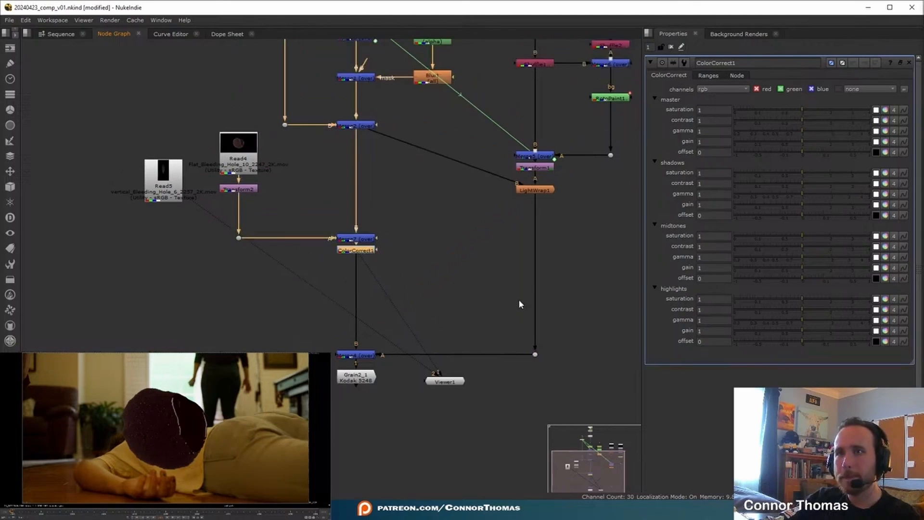
pyautogui.press('Delete')
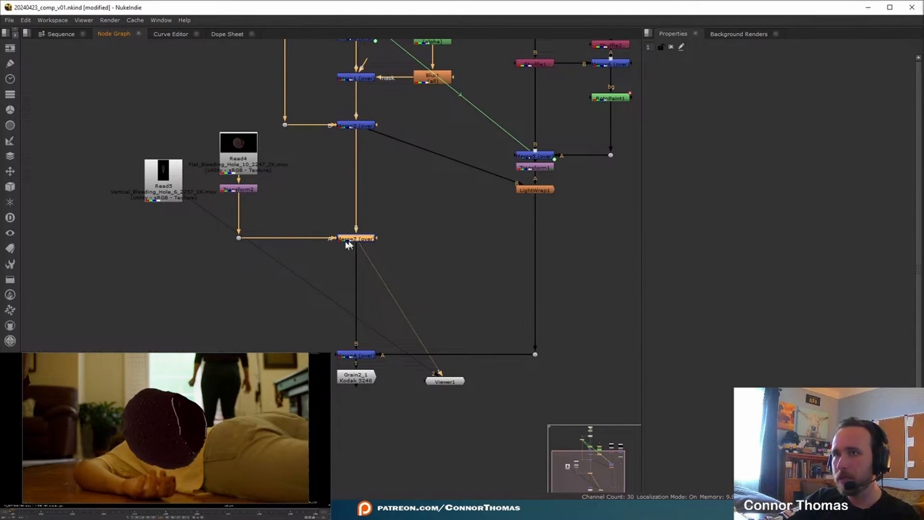
# Add a CornerPin after Transform2 and pin the blood to about (467, 387), (1477, 395), (1478, 564) and (853, 546).
pyautogui.click(252, 190)
pyautogui.press('Tab')
pyautogui.write('corner')
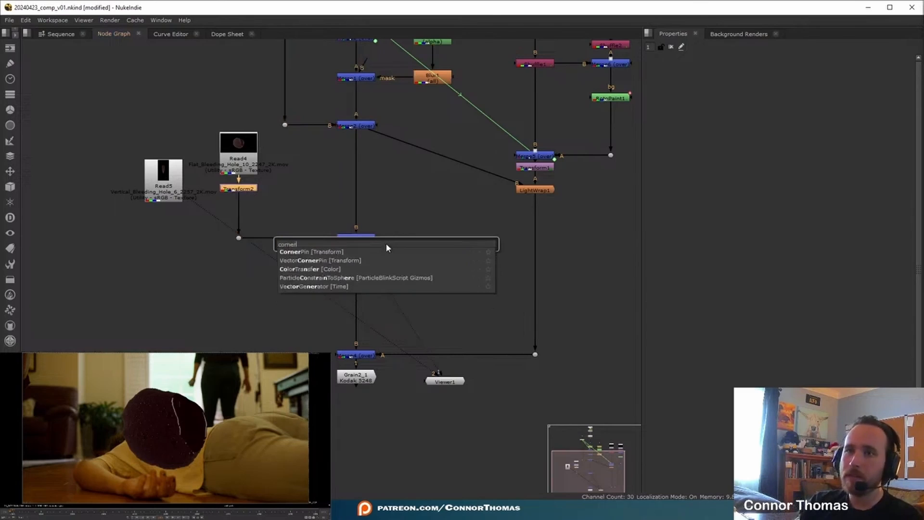
pyautogui.press('Return')
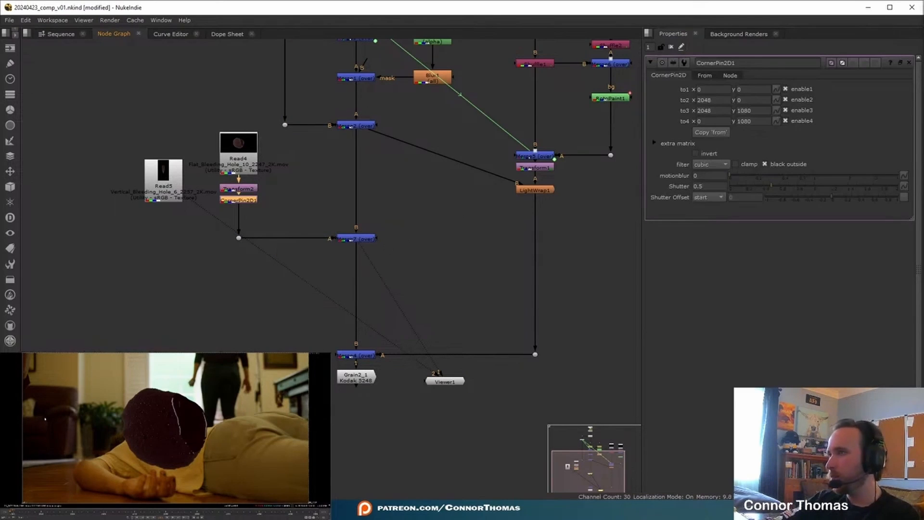
pyautogui.moveTo(32, 385); pyautogui.dragTo(85, 416)
pyautogui.moveTo(179, 384); pyautogui.dragTo(150, 414)
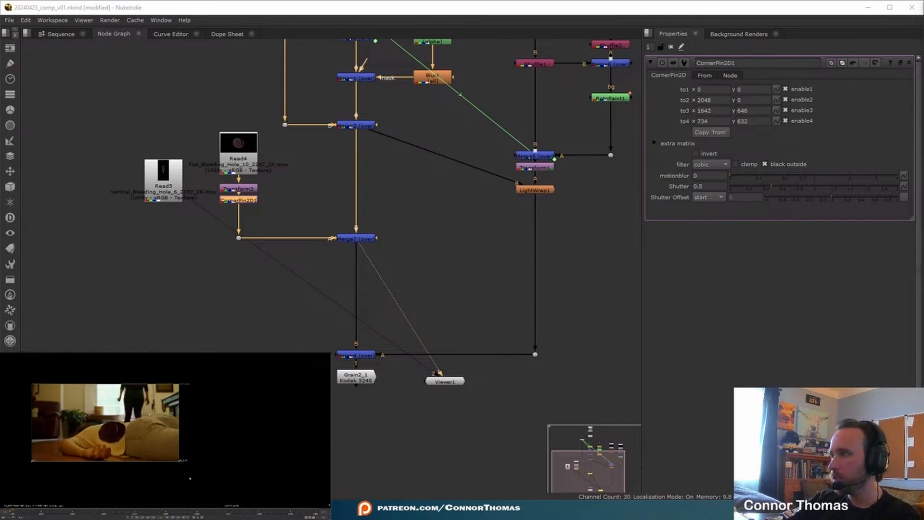
pyautogui.moveTo(181, 463); pyautogui.dragTo(132, 432)
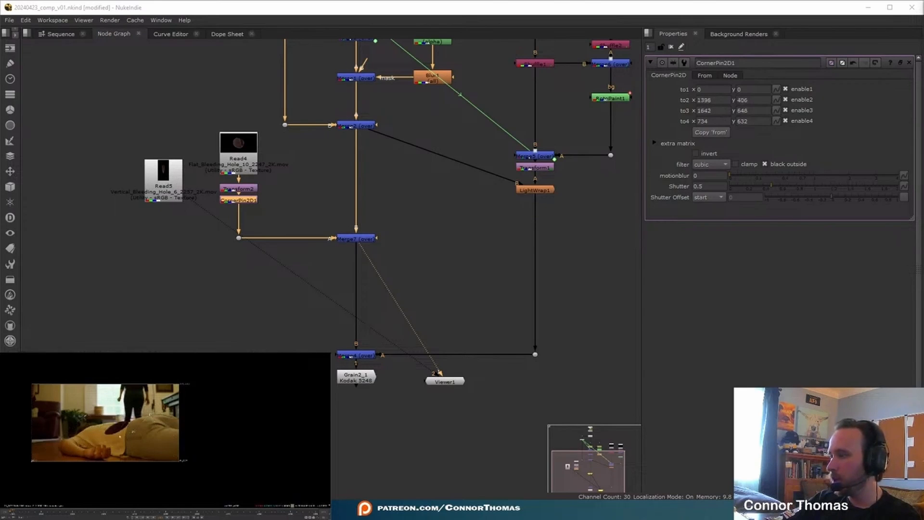
pyautogui.moveTo(32, 462); pyautogui.dragTo(52, 439)
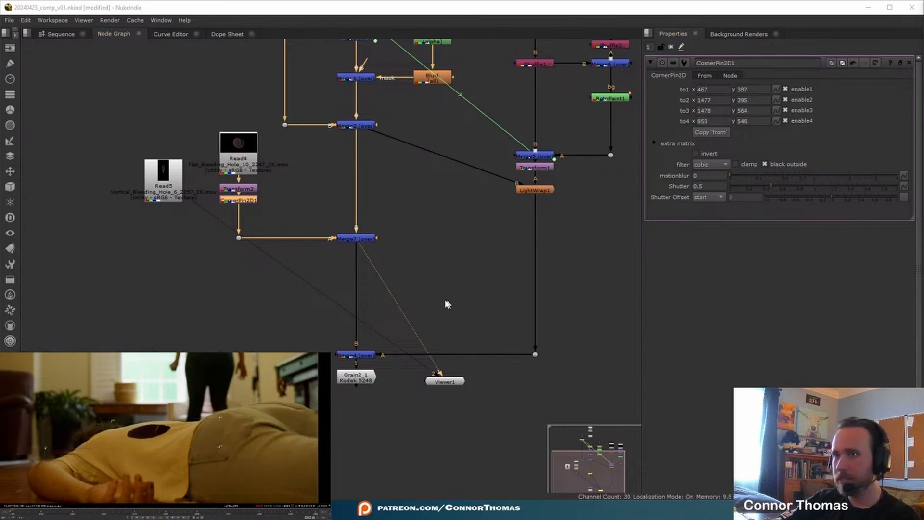
# View the knife merge and shift the blood with Transform2 so it sits under the blade.
pyautogui.click(364, 355)
pyautogui.press('1')
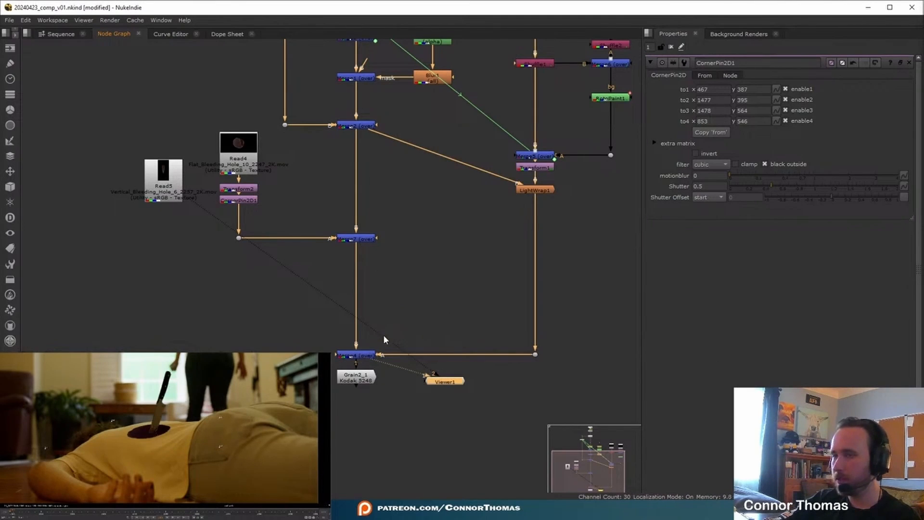
pyautogui.doubleClick(240, 190)
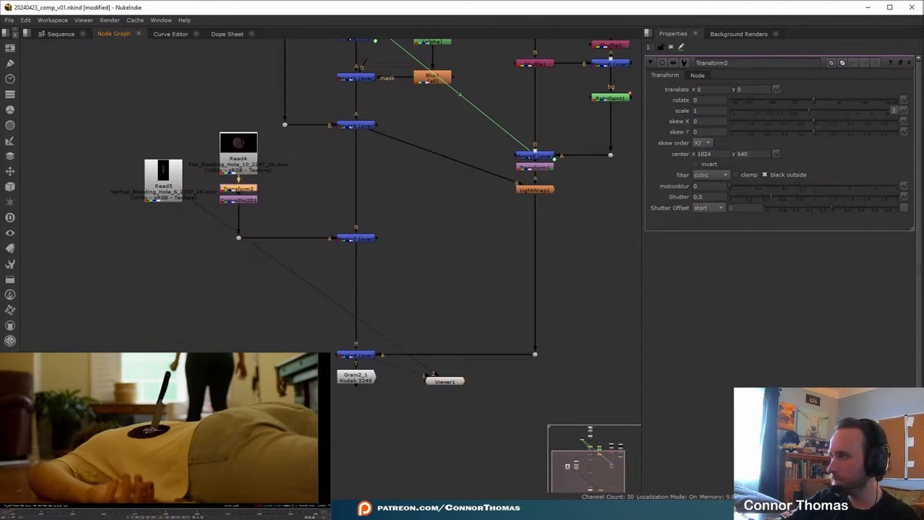
pyautogui.moveTo(144, 432); pyautogui.dragTo(142, 432)
pyautogui.press('q')
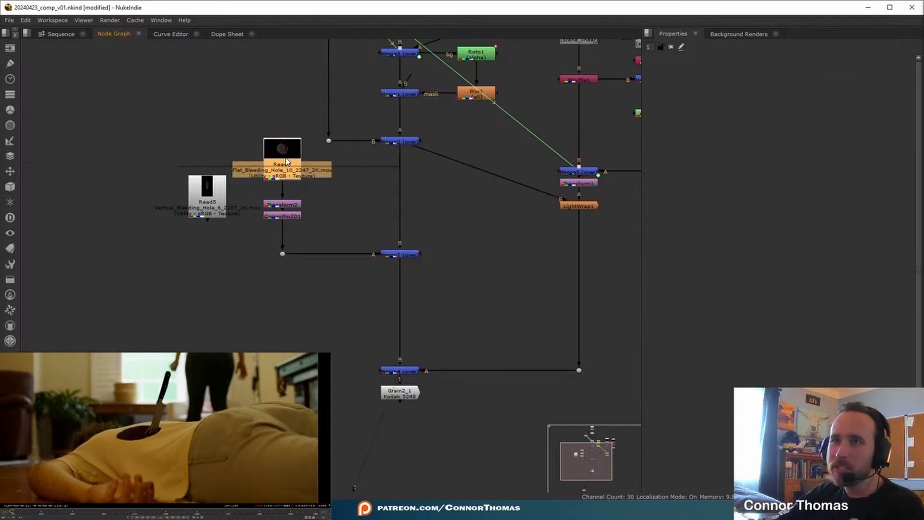
# Insert a TimeOffset node after Read4 and set its time offset to 900 frames.
pyautogui.press('Tab')
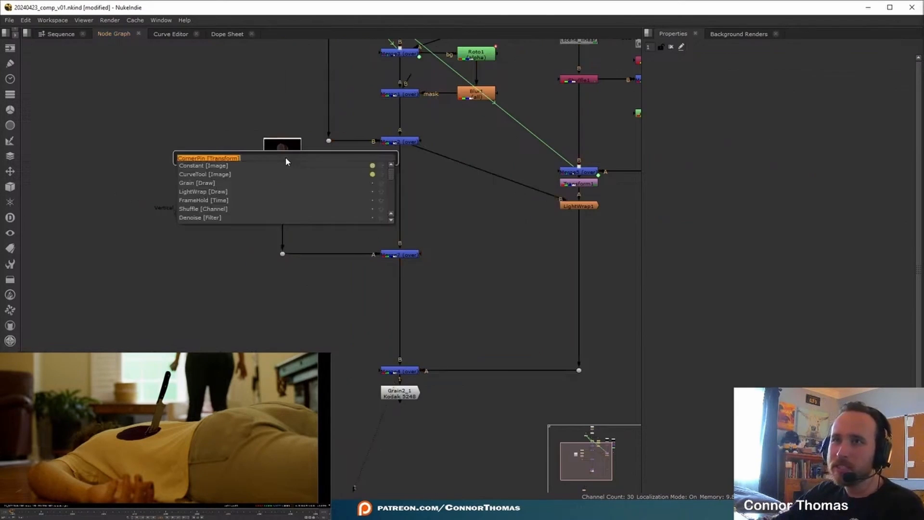
pyautogui.write('time')
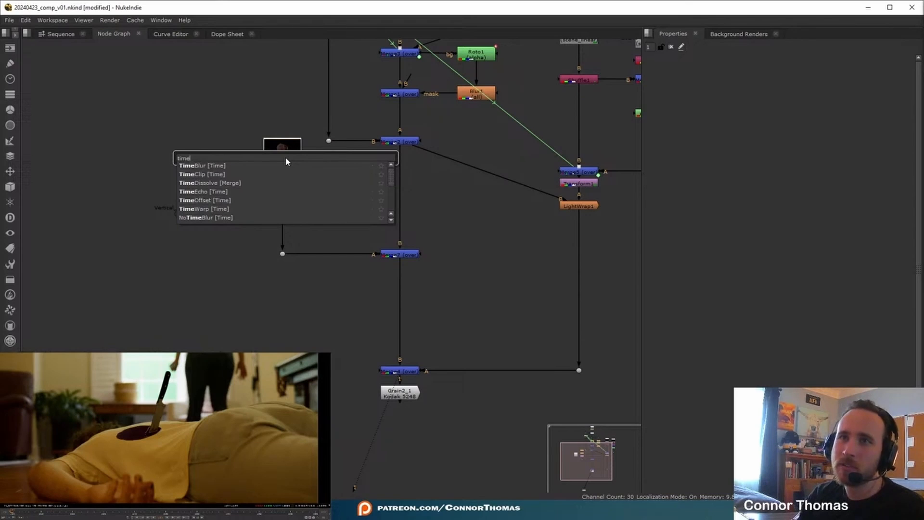
pyautogui.write('off')
pyautogui.press('Return')
pyautogui.click(726, 89)
pyautogui.write('900')
pyautogui.press('Return')
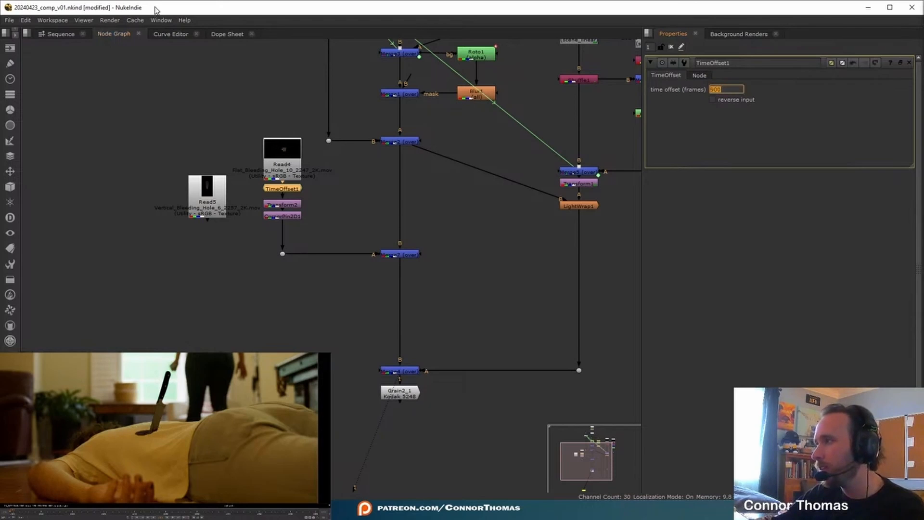
pyautogui.click(326, 217)
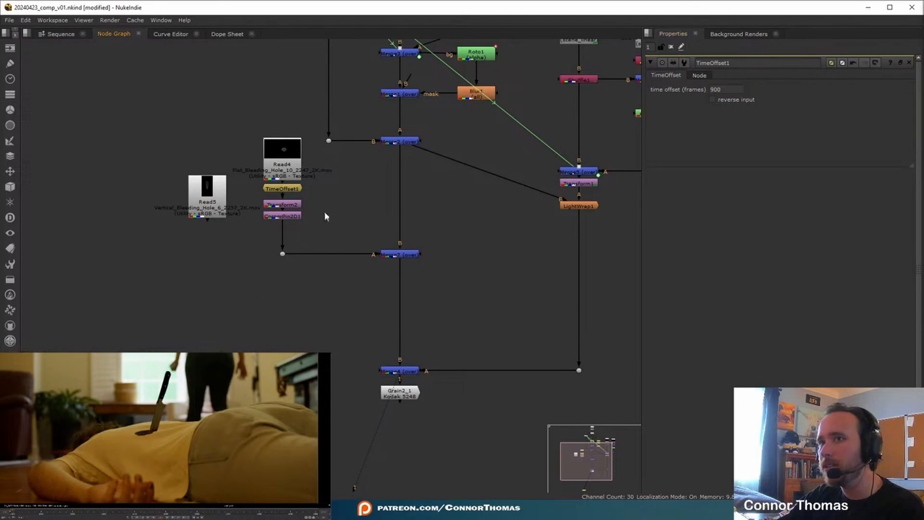
# Scrub the timeline to check how the blood spreads around the knife.
pyautogui.doubleClick(288, 207)
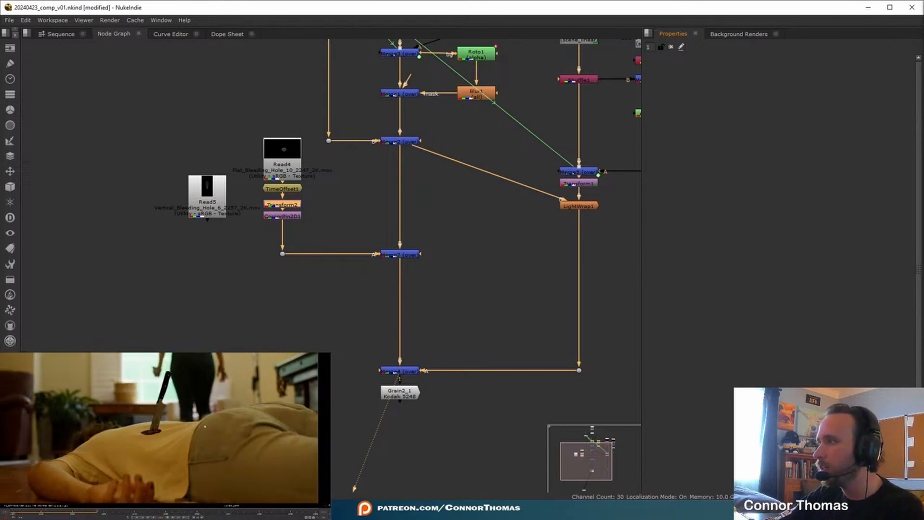
pyautogui.click(44, 517)
pyautogui.moveTo(43, 516); pyautogui.dragTo(266, 508)
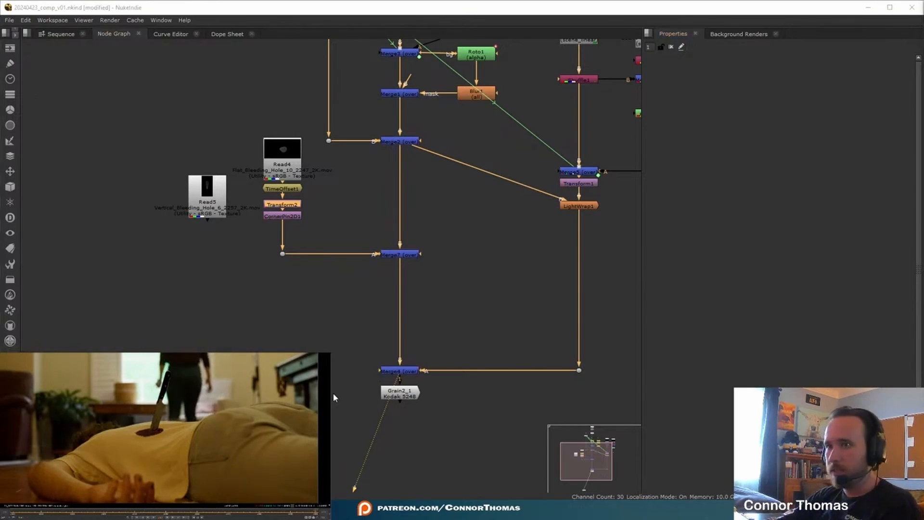
# Set the operation of Merge7, which combines the blood with the comp, to multiply.
pyautogui.moveTo(418, 295); pyautogui.dragTo(408, 270, button='middle')
pyautogui.doubleClick(389, 229)
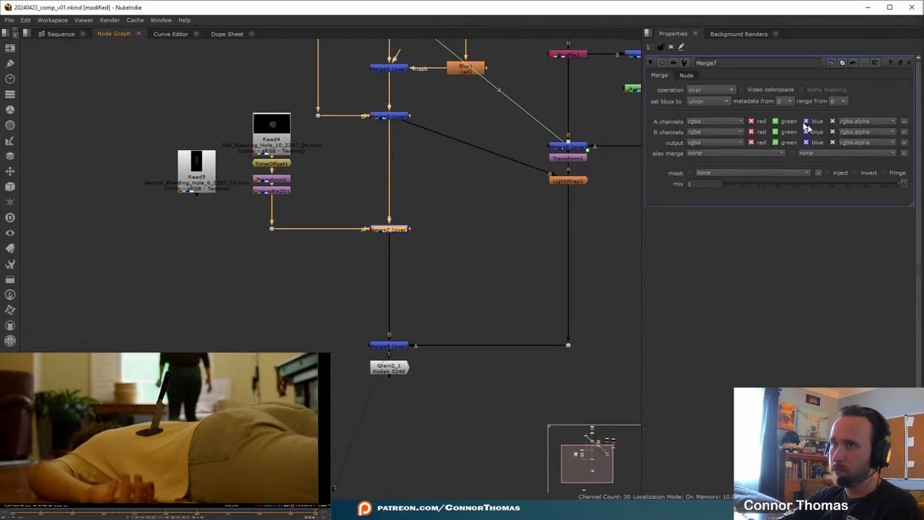
pyautogui.click(707, 90)
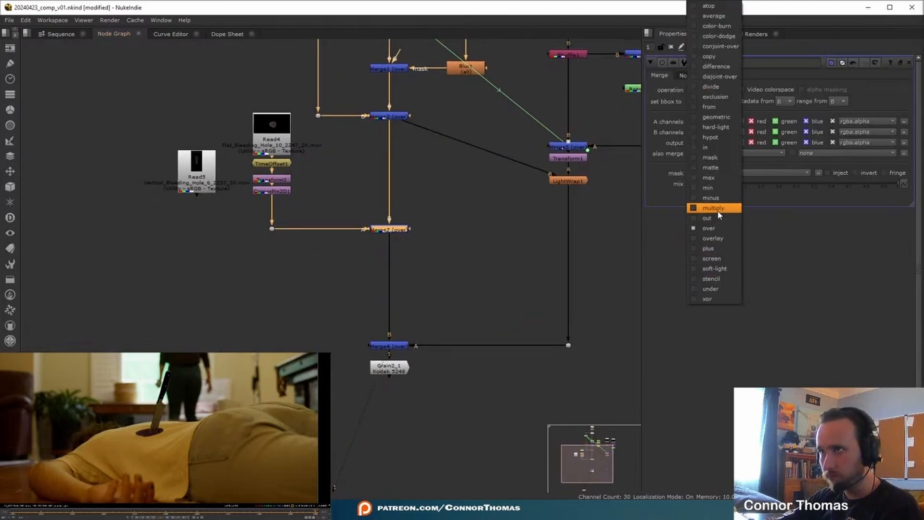
pyautogui.click(713, 208)
# Move Merge7 below the blood branch and merge its result over the knife comp, using the knife merge as both merges' background.
pyautogui.moveTo(374, 232); pyautogui.dragTo(256, 259)
pyautogui.press('m')
pyautogui.moveTo(334, 258); pyautogui.dragTo(399, 111)
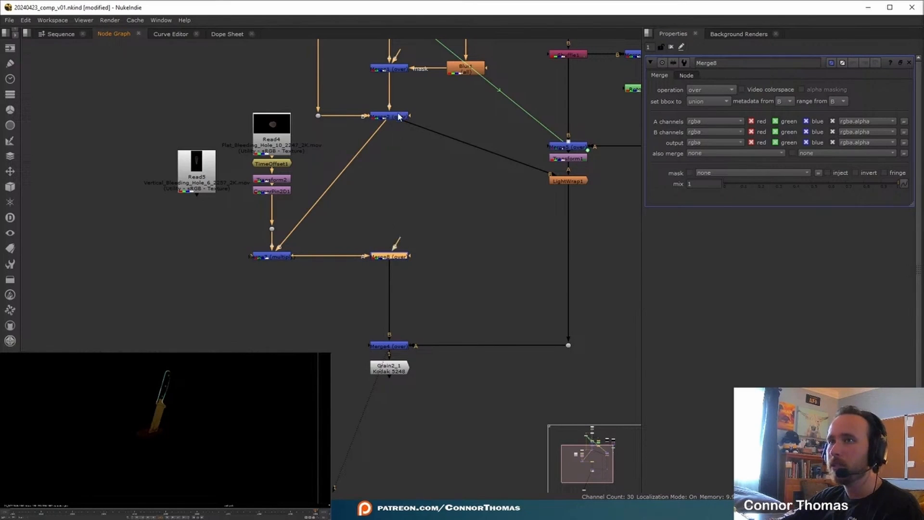
pyautogui.moveTo(400, 239); pyautogui.dragTo(399, 119)
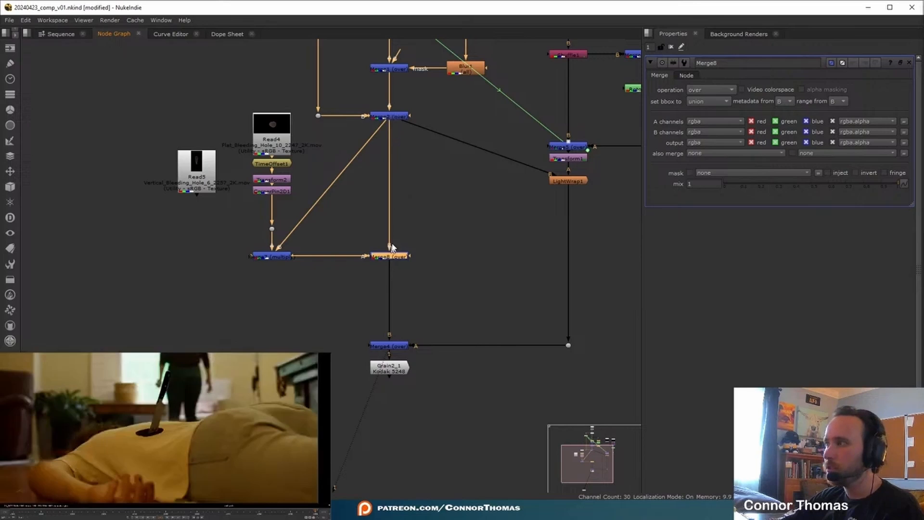
# Insert a Grade node after CornerPin2D1 and set its whitepoint to about 0.33.
pyautogui.click(266, 192)
pyautogui.press('g')
pyautogui.moveTo(826, 111); pyautogui.dragTo(762, 119)
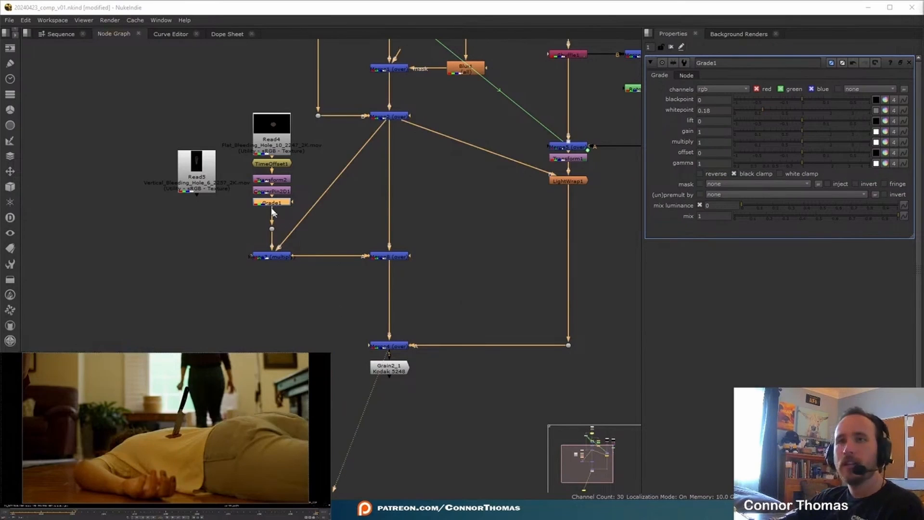
pyautogui.click(259, 205)
pyautogui.moveTo(769, 109); pyautogui.dragTo(772, 110)
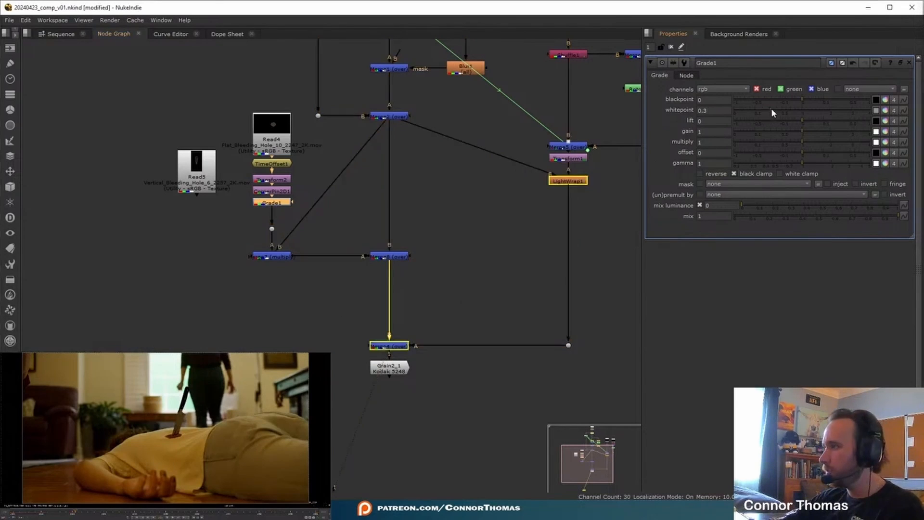
# Place Read5 beside the Read4 blood branch and attach a Transform node to it.
pyautogui.click(266, 164)
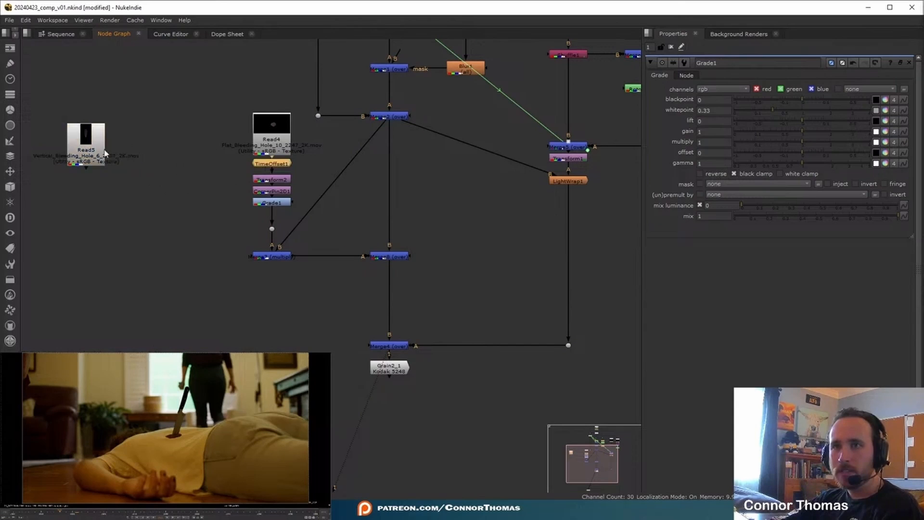
pyautogui.moveTo(105, 153); pyautogui.dragTo(117, 190)
pyautogui.press('t')
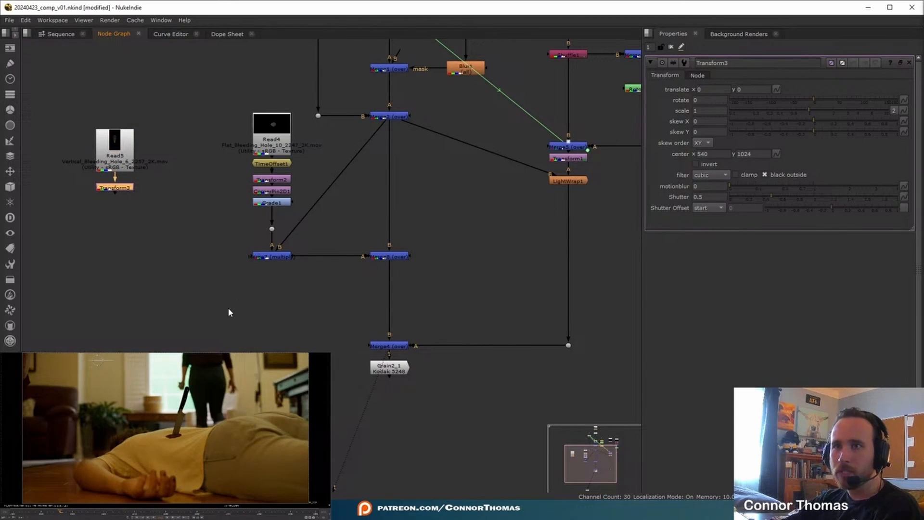
# Move the multiply merge and the following over merge lower in the graph and remove the dot beneath Grade1.
pyautogui.moveTo(272, 255); pyautogui.dragTo(271, 294)
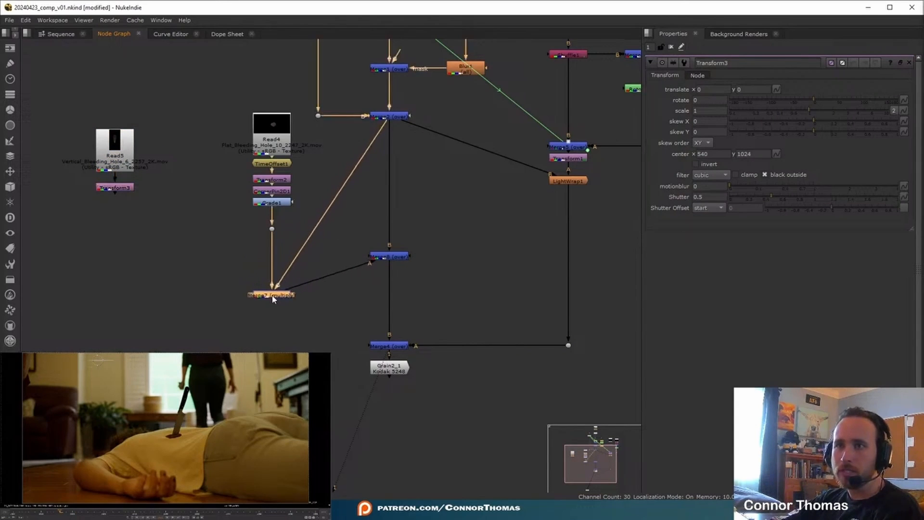
pyautogui.moveTo(399, 259); pyautogui.dragTo(399, 297)
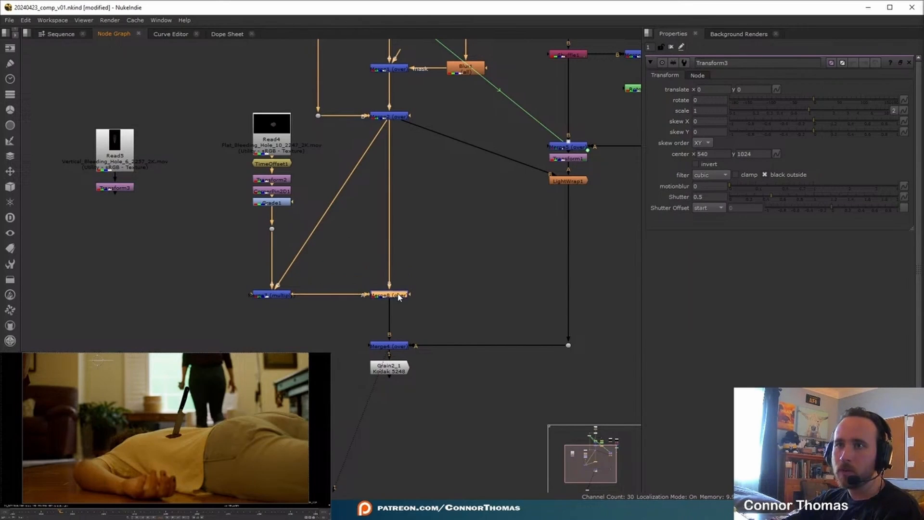
pyautogui.click(272, 230)
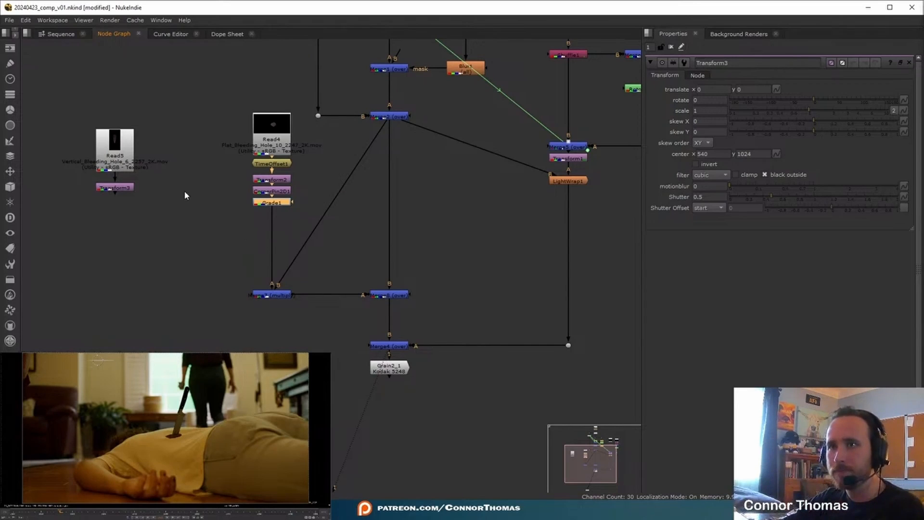
# Add a CornerPin after Transform3 and merge this second blood branch over the first, between Grade1 and the multiply merge.
pyautogui.click(116, 193)
pyautogui.press('Tab')
pyautogui.write('cor')
pyautogui.press('Return')
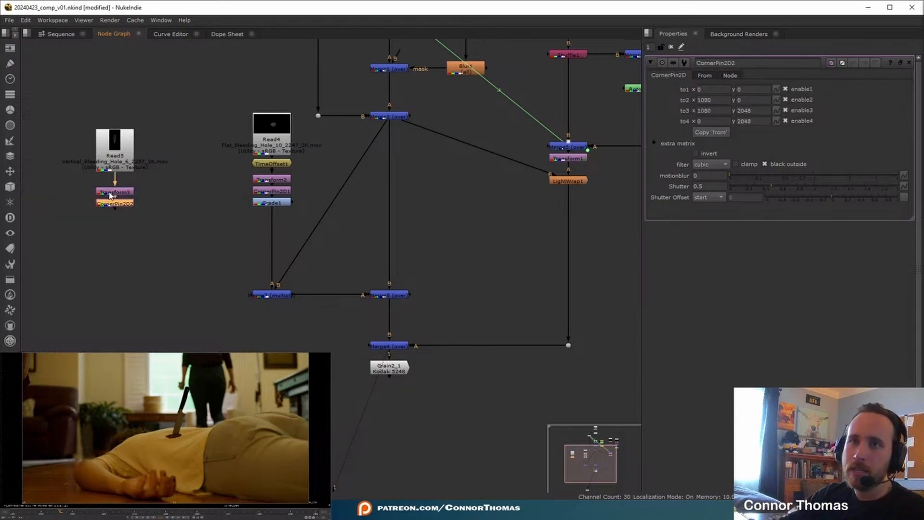
pyautogui.press('m')
pyautogui.moveTo(162, 208); pyautogui.dragTo(266, 268)
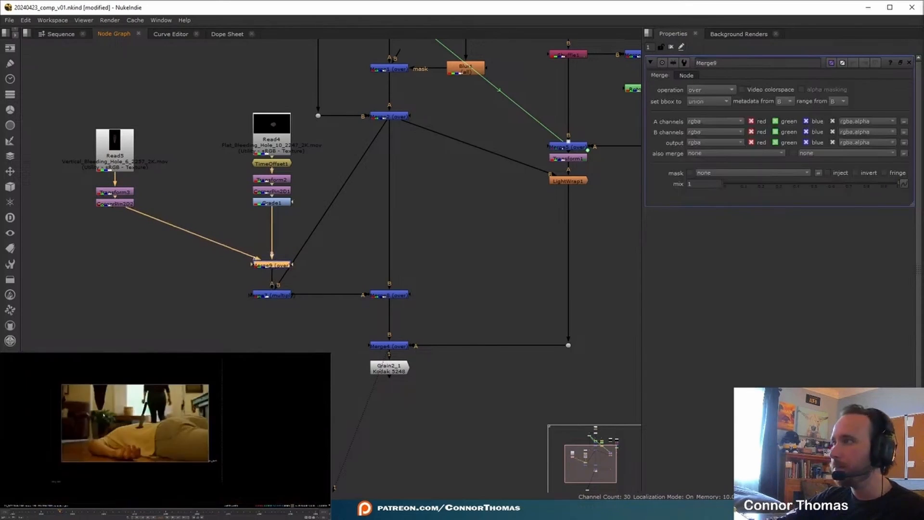
# Pin the second blood element with CornerPin2D2 to about (10, -225), (1010, 70), (1120, 415) and (585, 670).
pyautogui.click(124, 204)
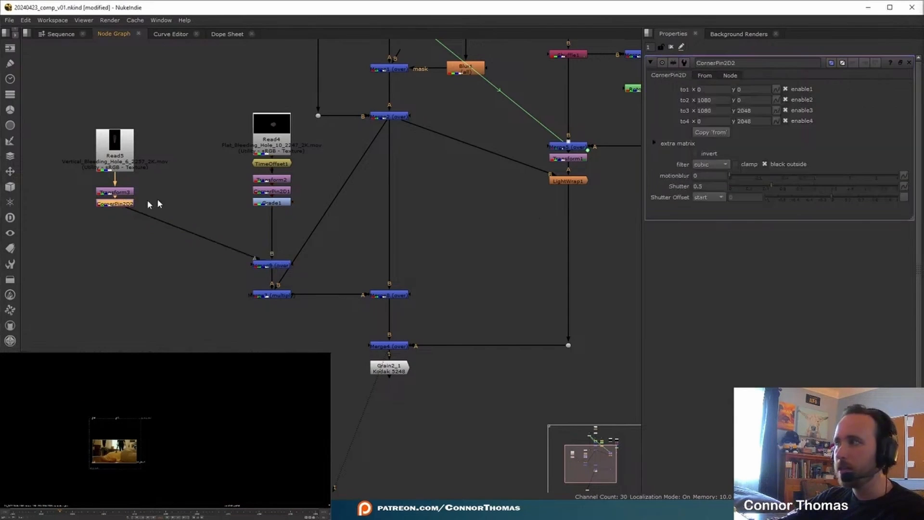
pyautogui.moveTo(117, 423); pyautogui.dragTo(119, 457)
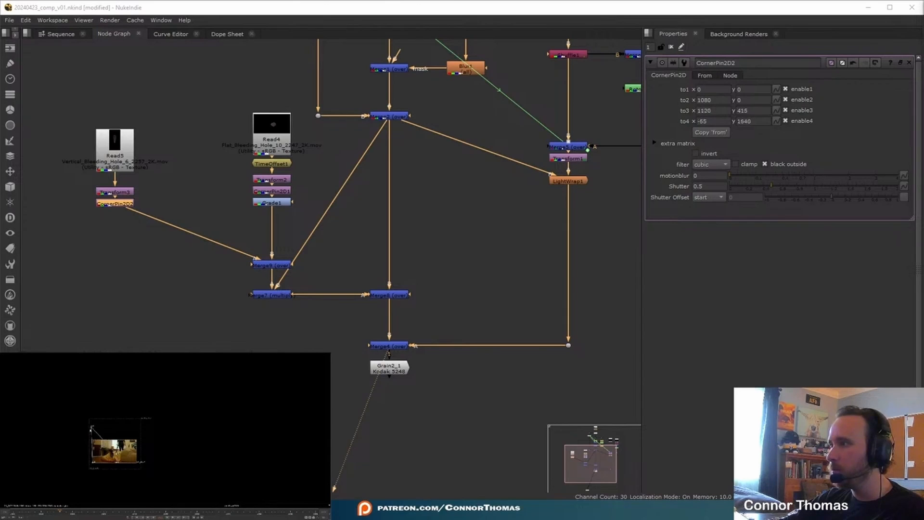
pyautogui.moveTo(123, 469); pyautogui.dragTo(93, 464)
pyautogui.scroll(4, 121, 465)
# Copy Grade1 to just after CornerPin2D2, with the copy's whitepoint at 0.18.
pyautogui.click(272, 202)
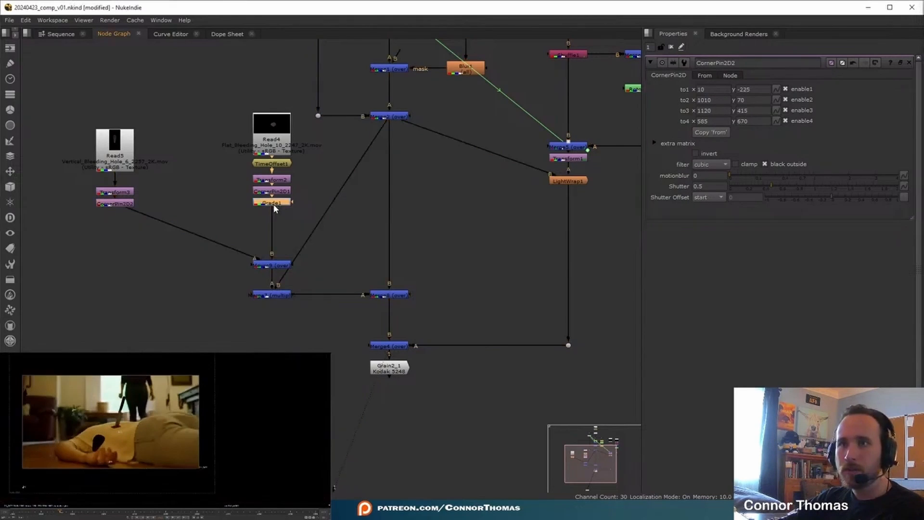
pyautogui.click(124, 204)
pyautogui.hotkey('ctrl', 'v')
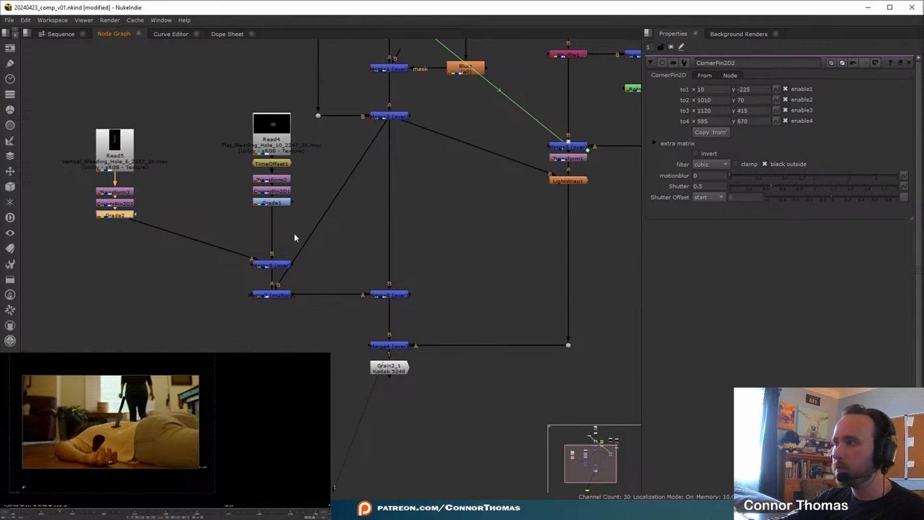
pyautogui.doubleClick(117, 215)
pyautogui.click(182, 212)
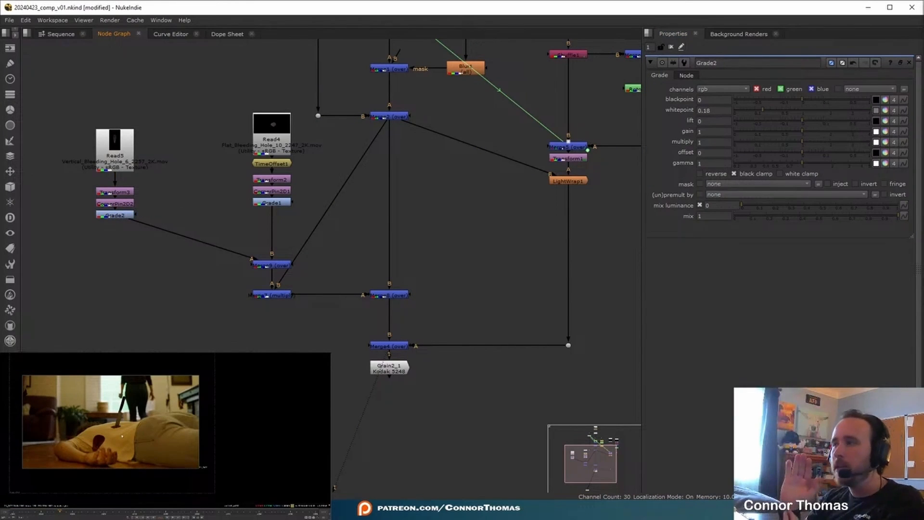
# Reposition the second blood with Transform3 to about (-38, 155) at scale 1.26, and insert a GridWarp between Read5 and Transform3.
pyautogui.doubleClick(115, 192)
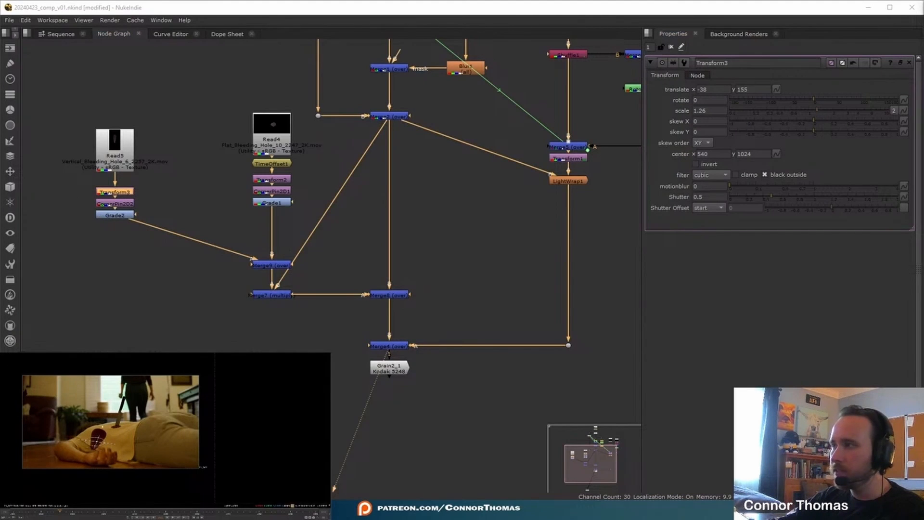
pyautogui.scroll(4, 171, 244)
pyautogui.moveTo(190, 233); pyautogui.dragTo(191, 283)
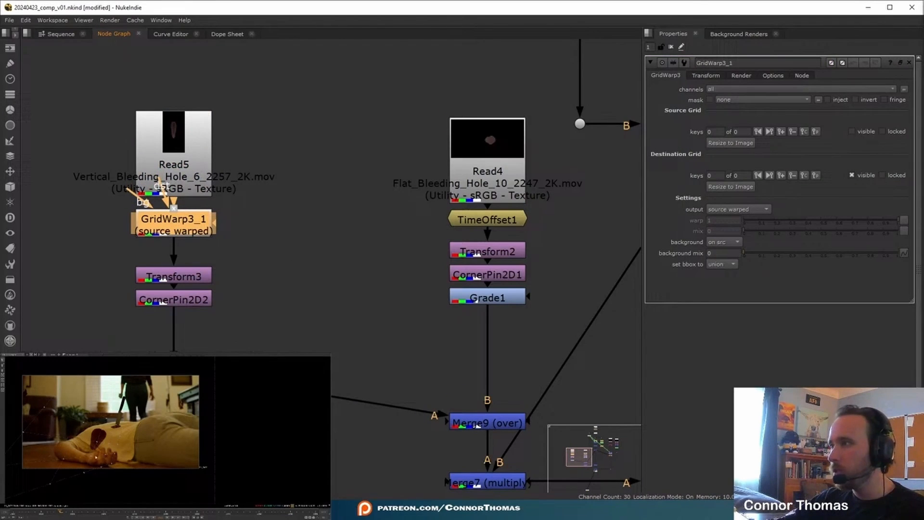
# Reshape the destination grid of GridWarp3_1 to bend the second blood stain along the shirt.
pyautogui.moveTo(96, 454); pyautogui.dragTo(98, 442)
pyautogui.moveTo(108, 455); pyautogui.dragTo(91, 451, button='middle')
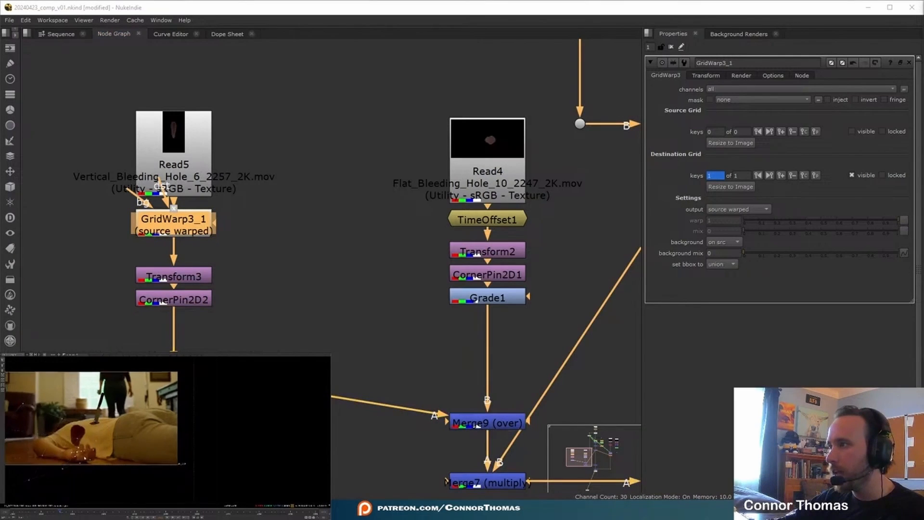
pyautogui.scroll(3, 91, 451)
pyautogui.press('o')
pyautogui.moveTo(79, 420); pyautogui.dragTo(79, 418)
pyautogui.moveTo(80, 434); pyautogui.dragTo(75, 430, button='middle')
pyautogui.moveTo(72, 436); pyautogui.dragTo(72, 427)
pyautogui.press('f')
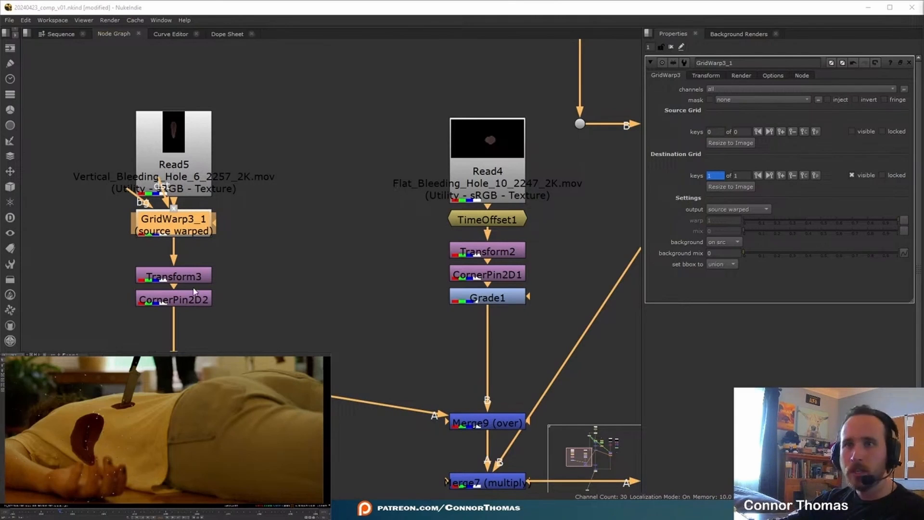
# Adjust CornerPin2D2's third and fourth corners to about (1077.5, 458) and (777.5, 431.5) to tighten the second stain on the shirt.
pyautogui.doubleClick(174, 299)
pyautogui.moveTo(116, 468); pyautogui.dragTo(156, 471, button='middle')
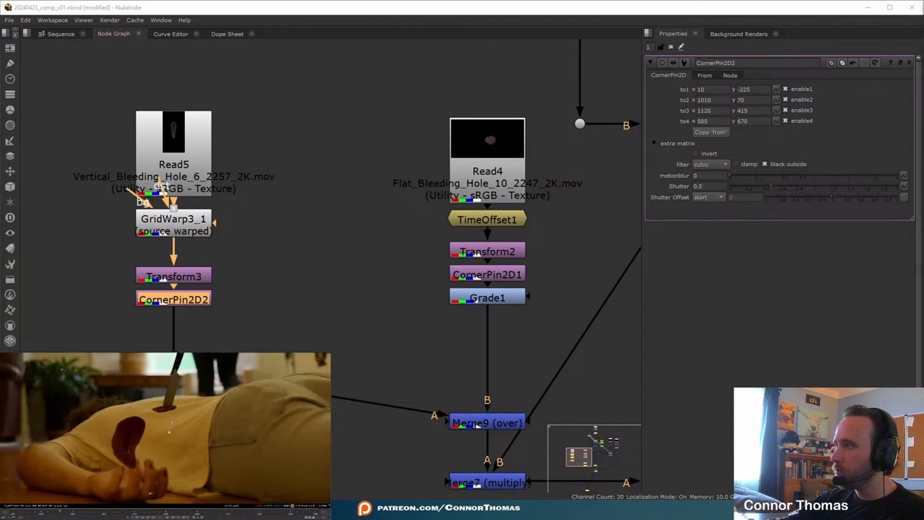
pyautogui.moveTo(172, 422); pyautogui.dragTo(170, 419)
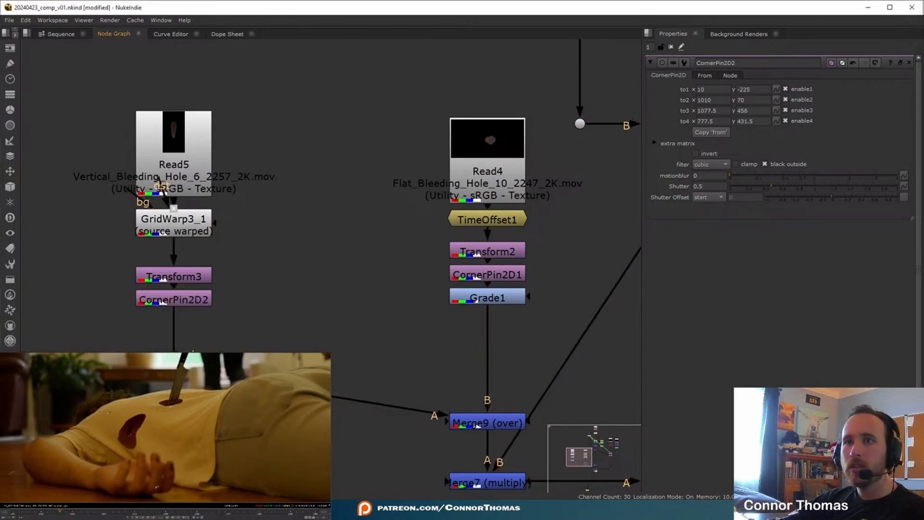
pyautogui.doubleClick(203, 221)
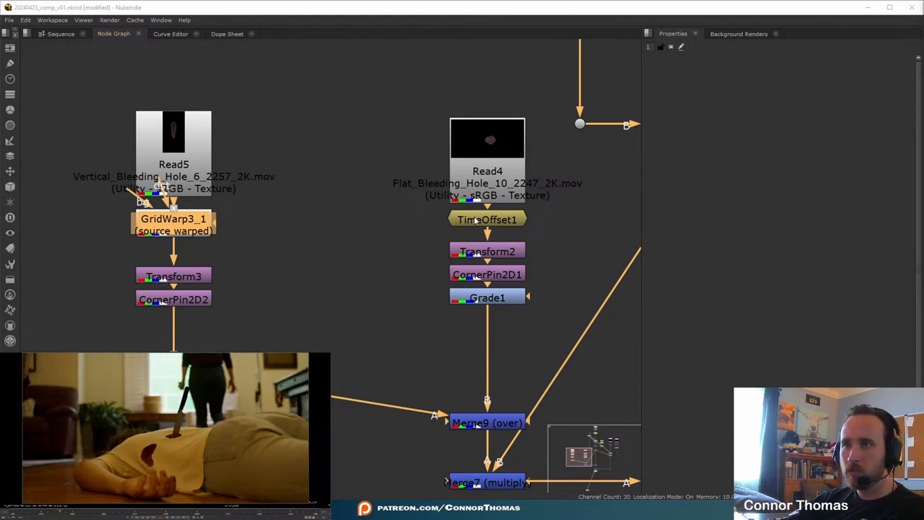
# Copy TimeOffset1 and insert the copy between Read5 and GridWarp3_1, moving Read5 up to make room.
pyautogui.click(473, 216)
pyautogui.hotkey('ctrl', 'c')
pyautogui.click(430, 203)
pyautogui.moveTo(210, 151); pyautogui.dragTo(212, 106)
pyautogui.hotkey('ctrl', 'v')
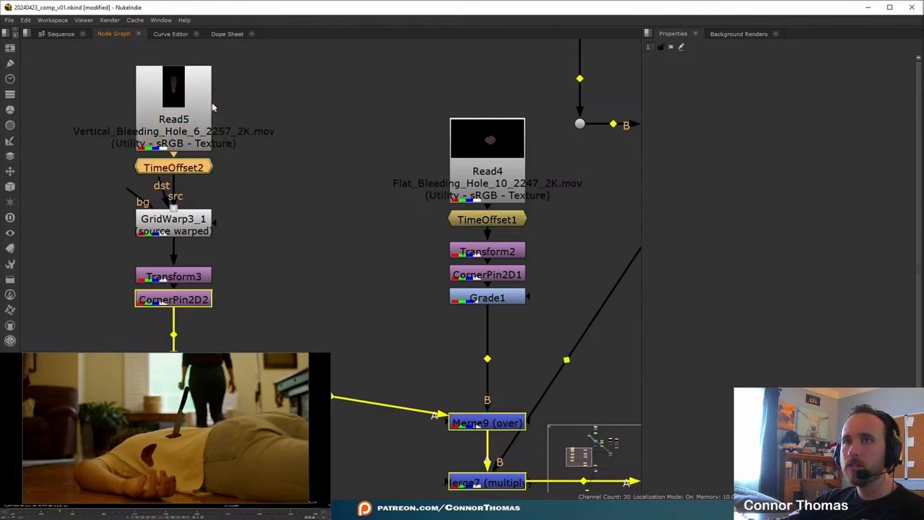
# Try 800 frames as TimeOffset2's time offset and settle on 700 frames.
pyautogui.doubleClick(204, 168)
pyautogui.click(725, 89)
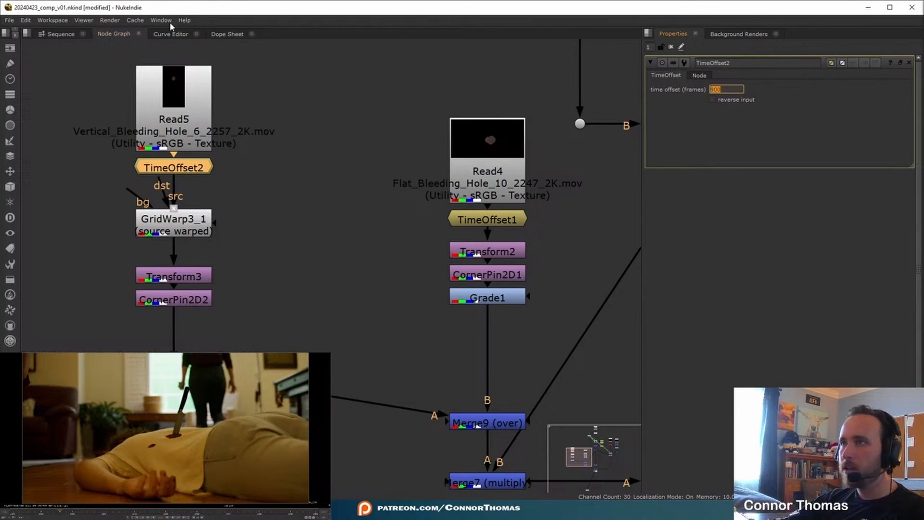
pyautogui.write('800')
pyautogui.press('Return')
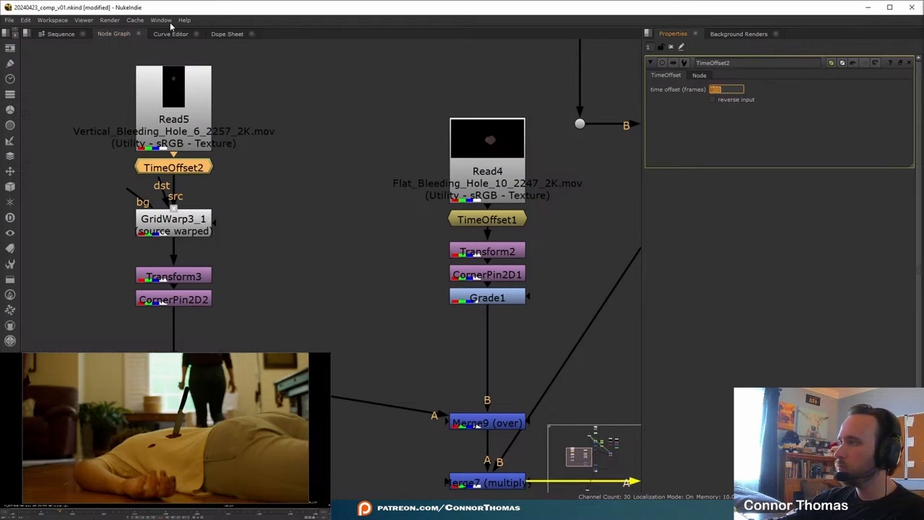
pyautogui.write('700')
pyautogui.press('Return')
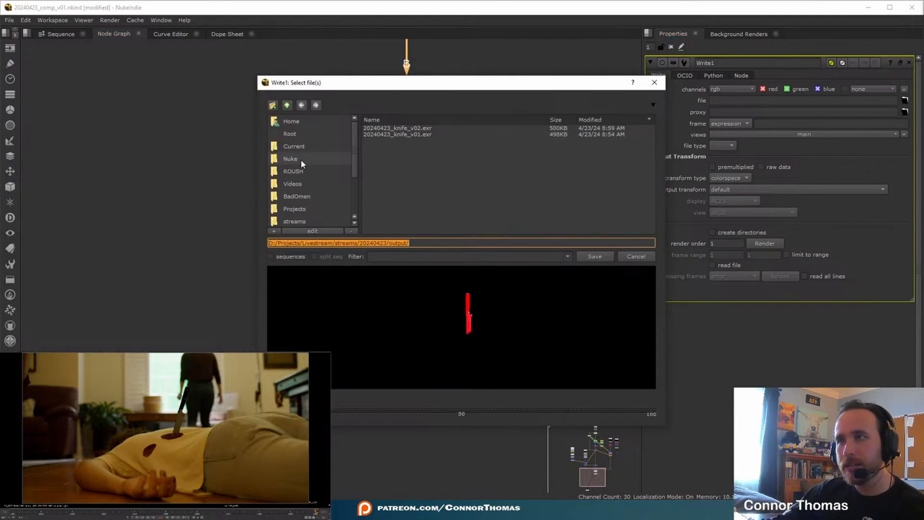
# Set Write1's output file to D:/Projects/Livestream/streams/20240423/mp/20240423_out_v01.png.
pyautogui.scroll(-3, 310, 185)
pyautogui.scroll(3, 310, 185)
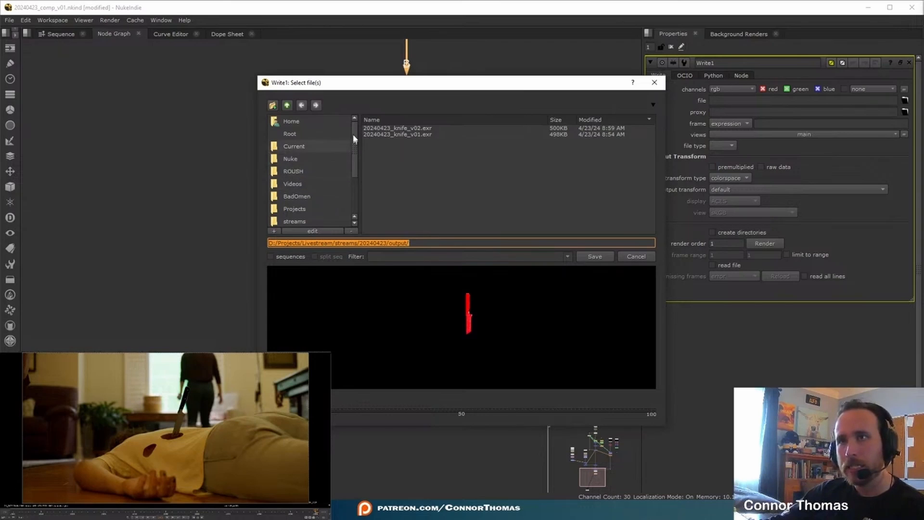
pyautogui.click(287, 105)
pyautogui.doubleClick(381, 140)
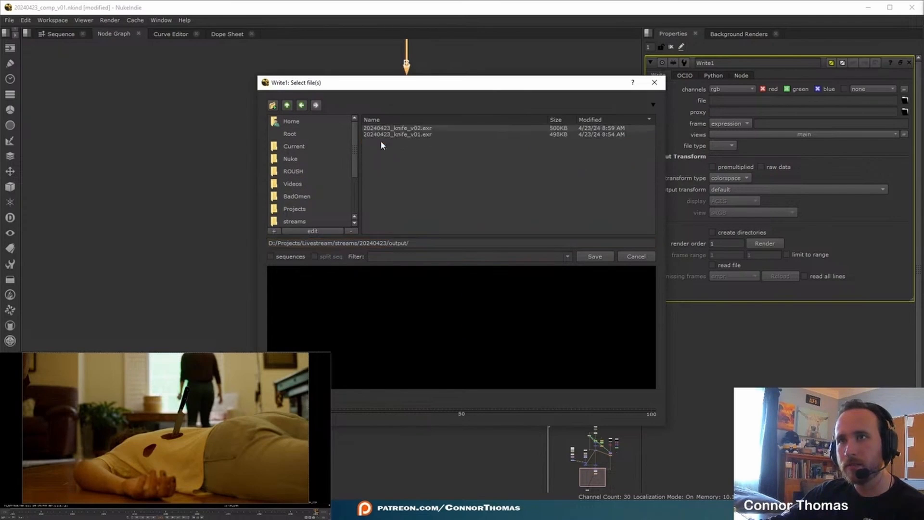
pyautogui.click(524, 243)
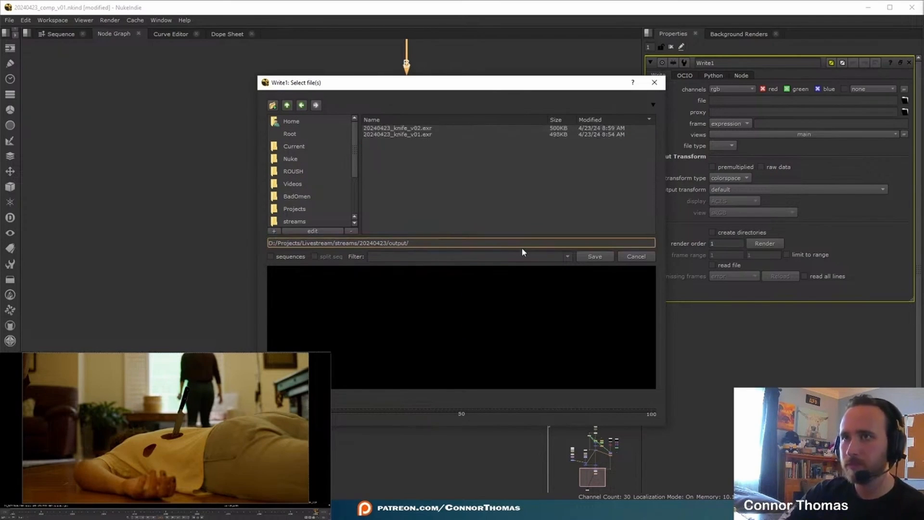
pyautogui.hotkey('ctrl', 'BackSpace')
pyautogui.hotkey('ctrl', 'n')
pyautogui.write('mp')
pyautogui.press('Return')
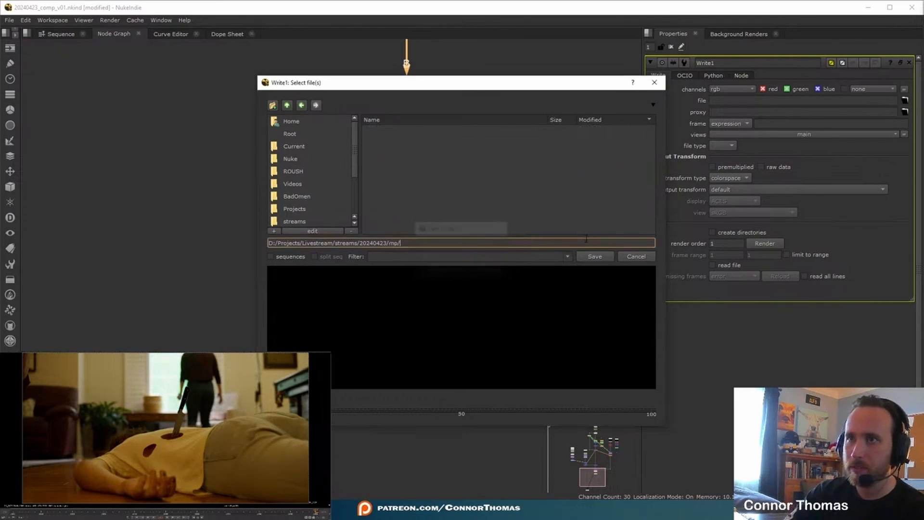
pyautogui.write('20240423_out_v01.png')
pyautogui.press('Return')
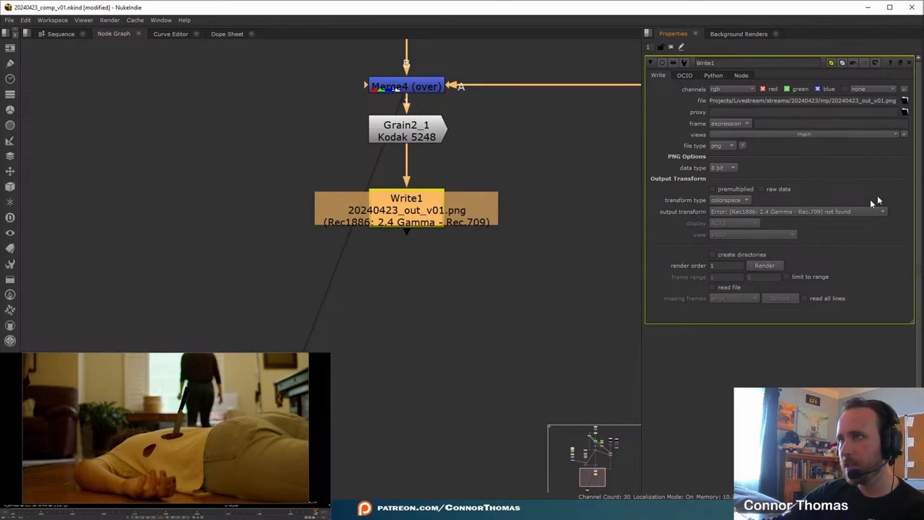
# Set Write1's PNG data type to 16 bit and its output transform to Output - Rec.709.
pyautogui.click(724, 167)
pyautogui.click(722, 179)
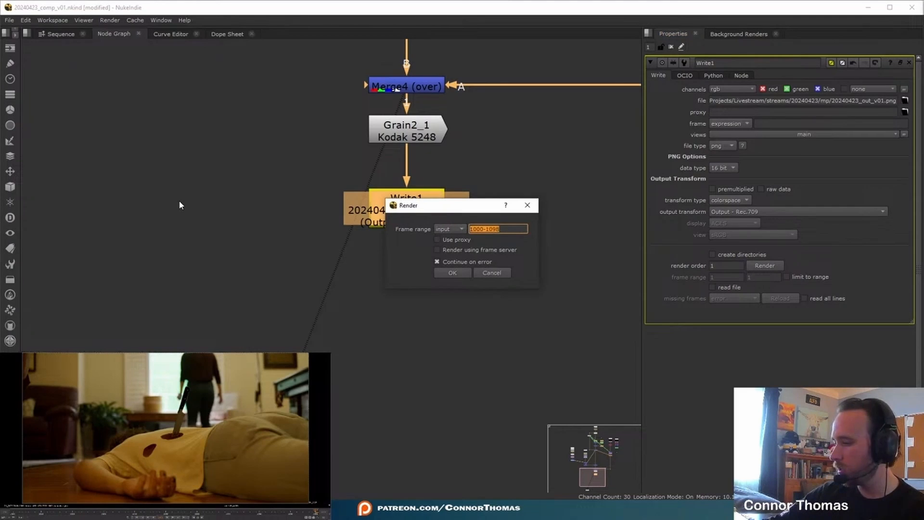
# Render frame 1098 from Write1 and open the rendered still in Photoshop.
pyautogui.press('Return')
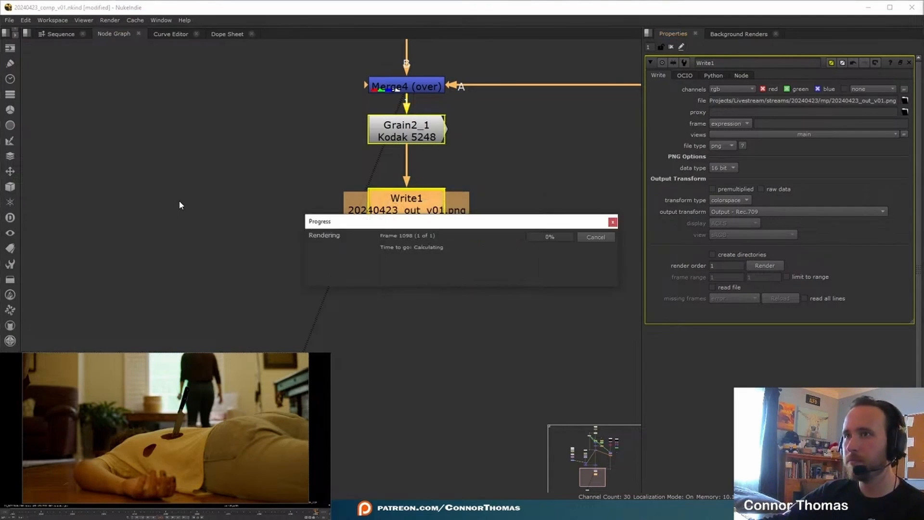
pyautogui.press('super')
pyautogui.scroll(-3, 93, 298)
pyautogui.click(72, 309)
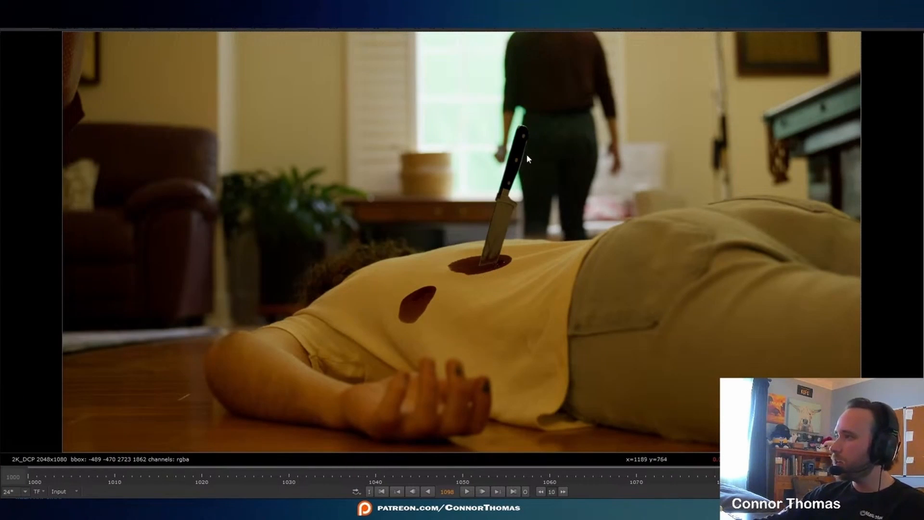
pyautogui.scroll(10, 489, 265)
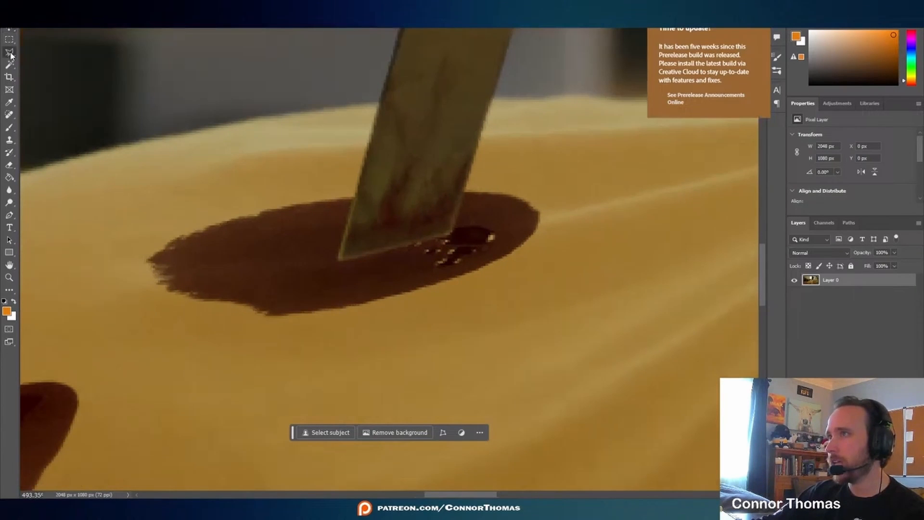
# Outline the base of the knife blade and the adjoining blood with the Lasso tool, and apply Generative Fill without a prompt.
pyautogui.moveTo(9, 52); pyautogui.dragTo(60, 61)
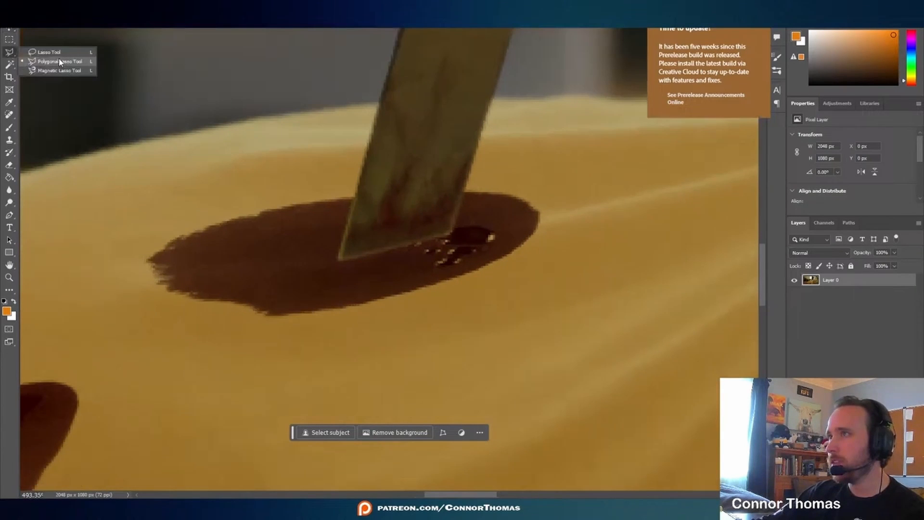
pyautogui.click(48, 52)
pyautogui.keyDown('alt'); pyautogui.scroll(2, 371, 215); pyautogui.keyUp('alt')
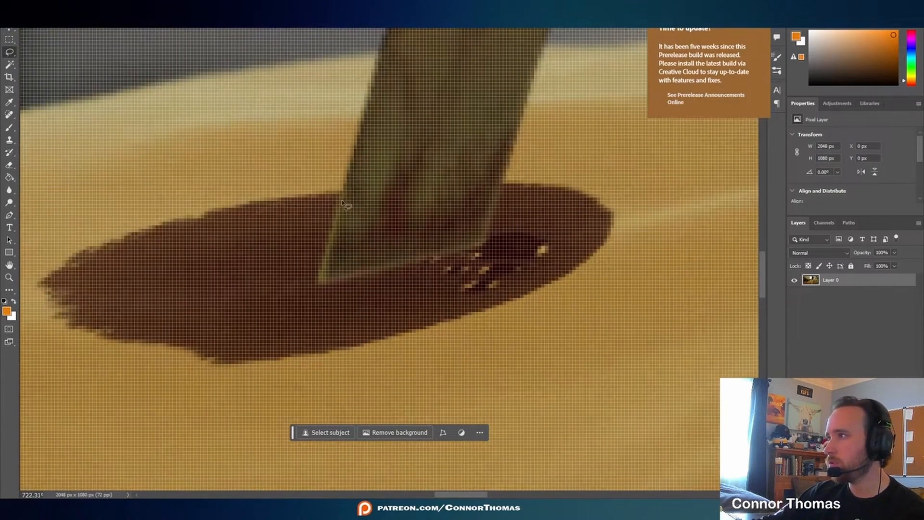
pyautogui.moveTo(307, 210); pyautogui.dragTo(338, 200)
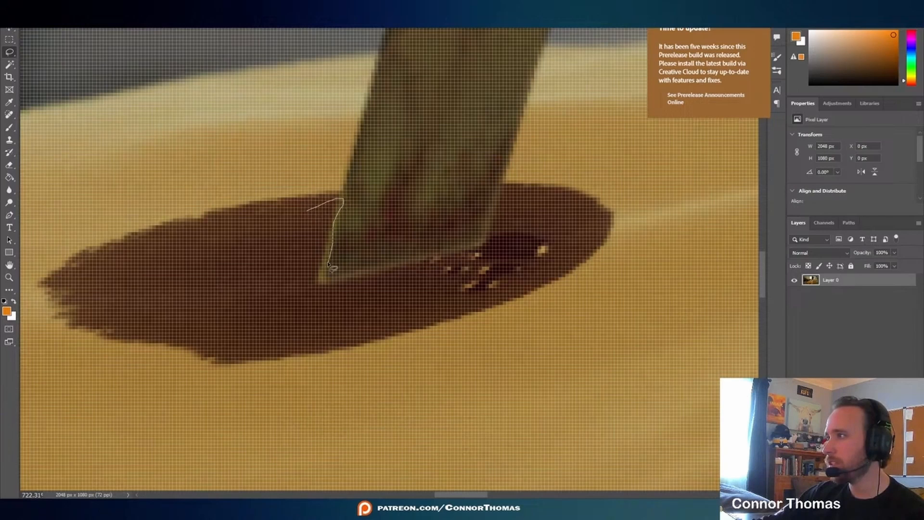
pyautogui.moveTo(425, 244)
pyautogui.mouseDown()
pyautogui.moveTo(472, 231)
pyautogui.moveTo(382, 291)
pyautogui.moveTo(309, 210)
pyautogui.mouseUp()
pyautogui.click(319, 316)
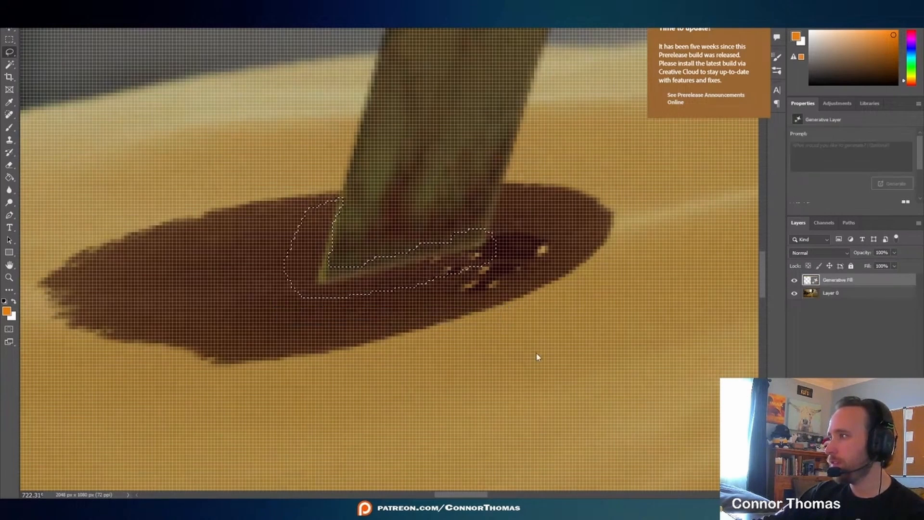
# Lasso the shirt area between the knife wound, the second stain and the waist, and apply Generative Fill with the prompt "blood specs".
pyautogui.keyDown('alt'); pyautogui.scroll(-3, 450, 341); pyautogui.keyUp('alt')
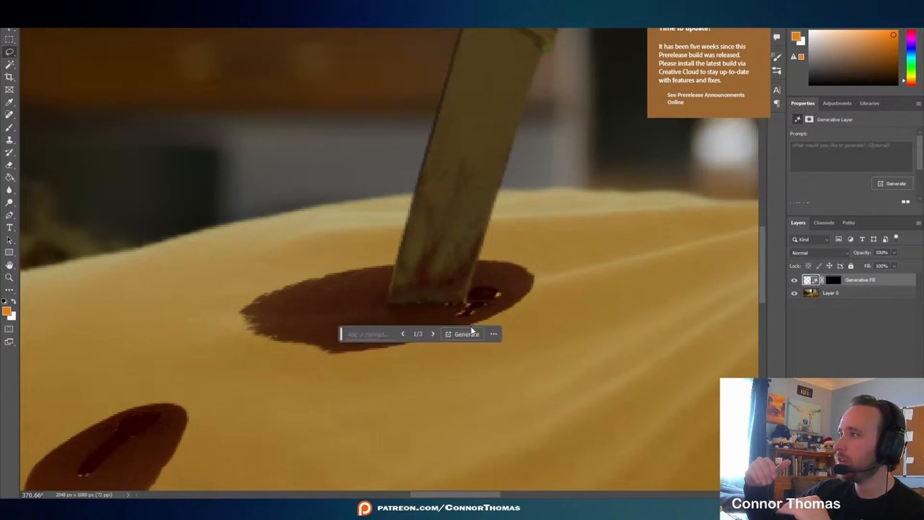
pyautogui.scroll(-2, 457, 318)
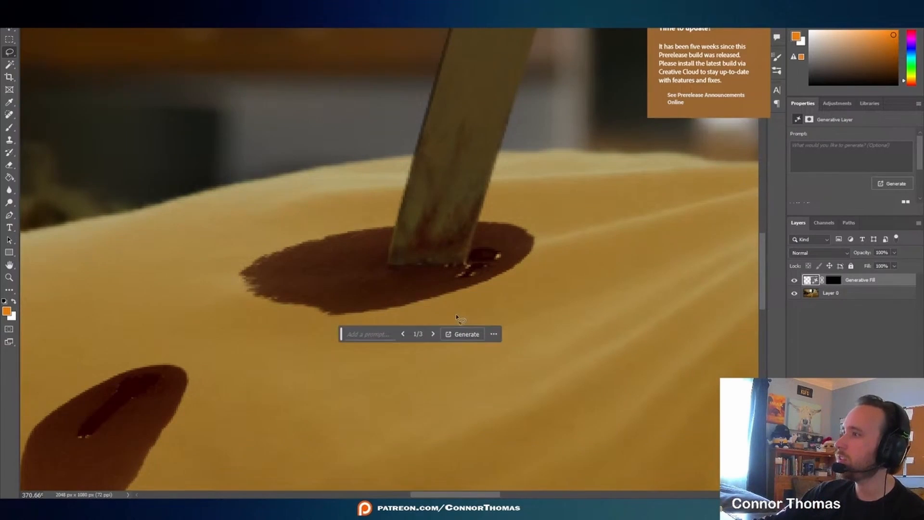
pyautogui.keyDown('alt'); pyautogui.scroll(-5, 458, 318); pyautogui.keyUp('alt')
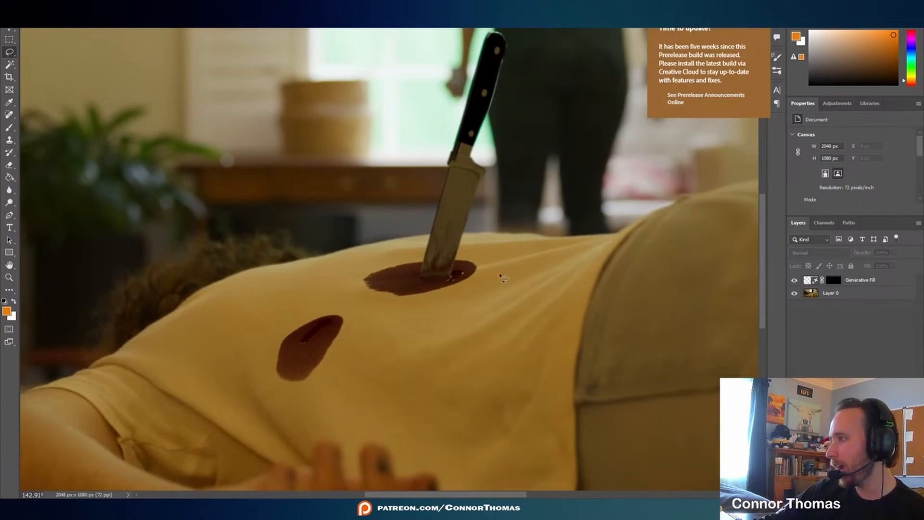
pyautogui.moveTo(382, 297)
pyautogui.mouseDown()
pyautogui.moveTo(380, 360)
pyautogui.moveTo(559, 358)
pyautogui.mouseUp()
pyautogui.moveTo(548, 272); pyautogui.dragTo(479, 279)
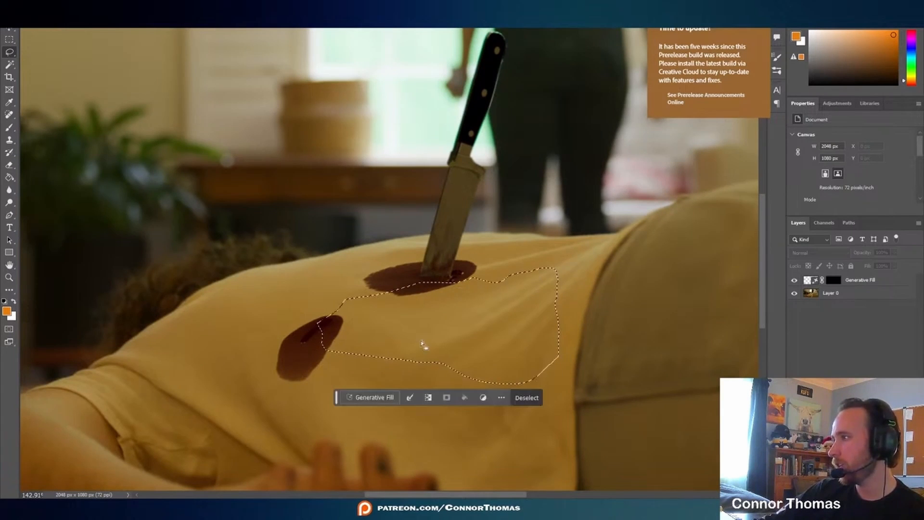
pyautogui.click(374, 397)
pyautogui.write('blood')
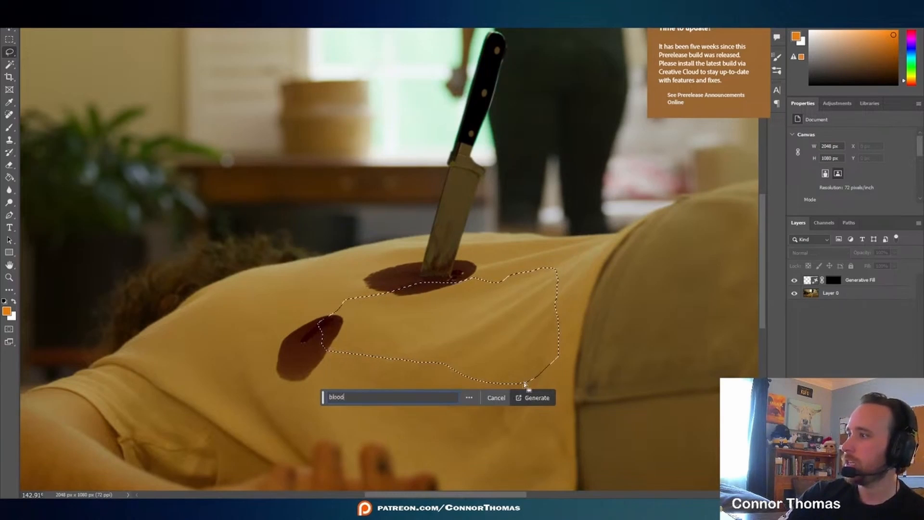
pyautogui.write(' specs')
pyautogui.press('Return')
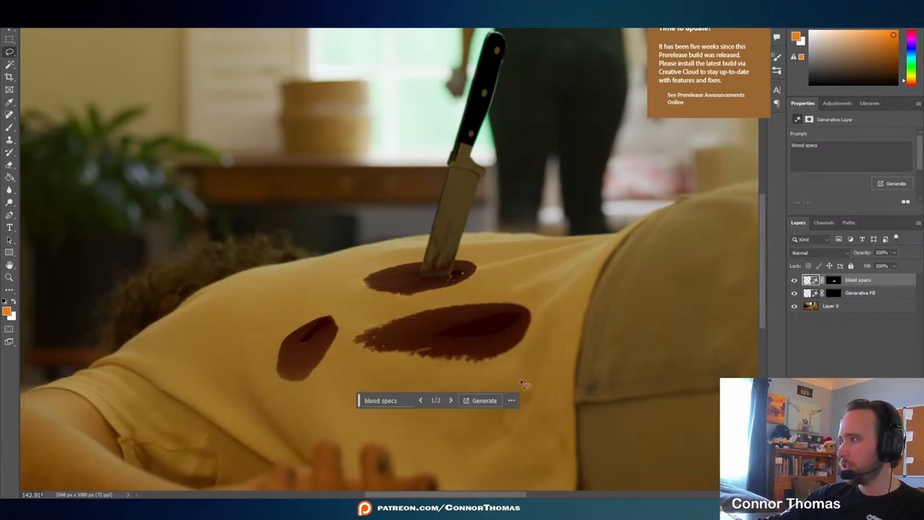
# Regenerate the ripped-shirt patch beside the knife with a "torn" prompt and save the painted still as 20240423_mp_v01.png.
pyautogui.click(879, 180)
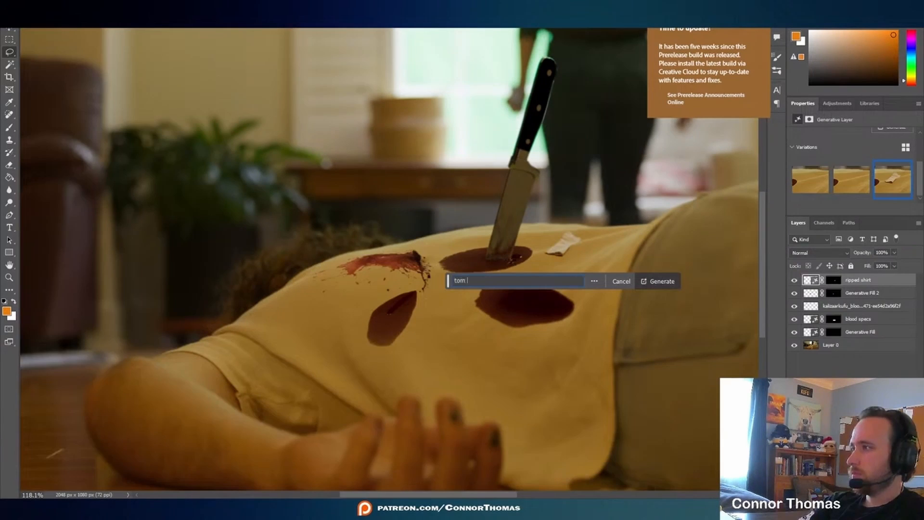
pyautogui.press('Return')
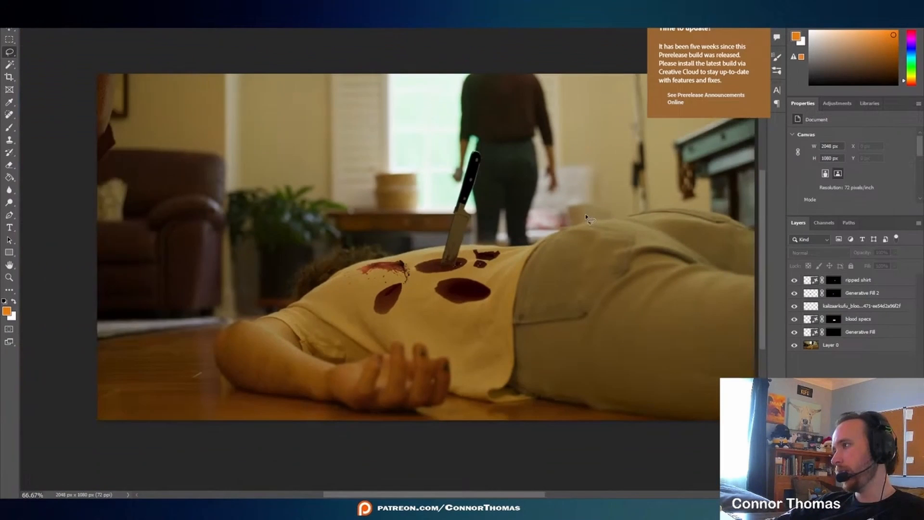
pyautogui.hotkey('alt', 'f')
pyautogui.press('a')
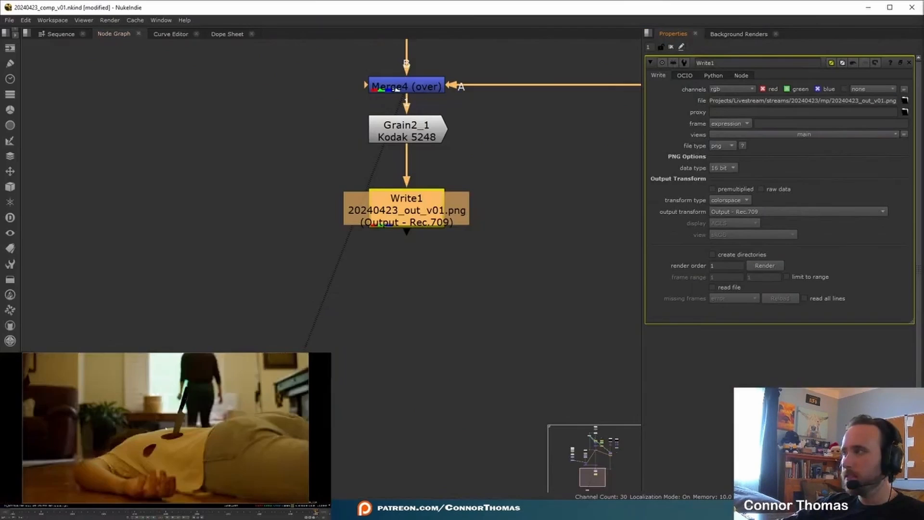
# Switch back to Nuke and add a Read node for 20240423_mp_v01.png beside Write1.
pyautogui.moveTo(574, 135); pyautogui.dragTo(440, 221, button='middle')
pyautogui.scroll(-3, 404, 327)
pyautogui.click(503, 309)
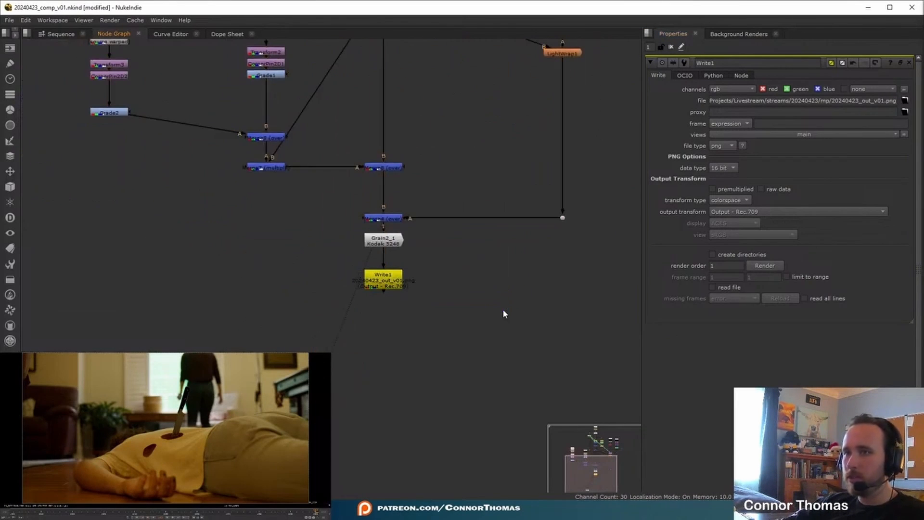
pyautogui.press('r')
pyautogui.click(399, 128)
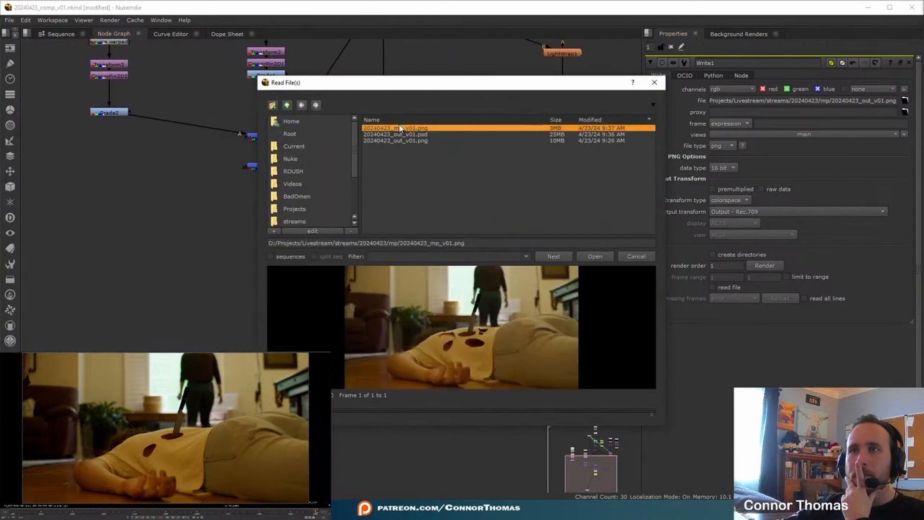
pyautogui.press('Return')
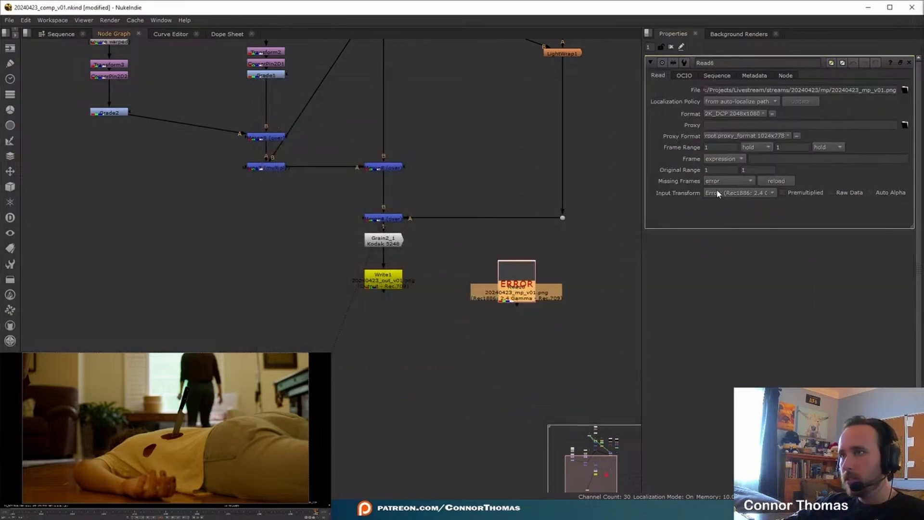
# Set Read6's input transform to Output - Rec.709 and compare the painted still with the comp in the viewer.
pyautogui.click(719, 194)
pyautogui.moveTo(758, 355)
pyautogui.moveTo(689, 386)
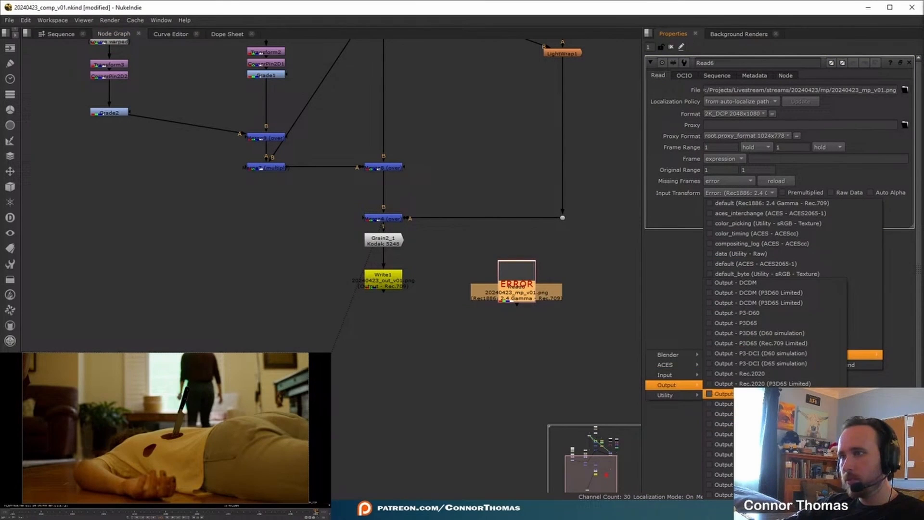
pyautogui.click(713, 403)
pyautogui.press('1')
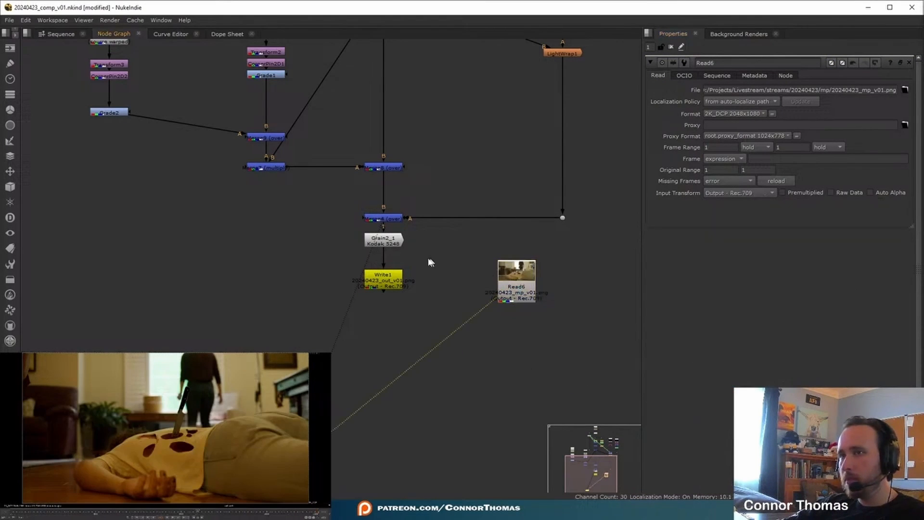
pyautogui.press('2')
pyautogui.press('1')
pyautogui.press('2')
pyautogui.press('1')
pyautogui.press('2')
pyautogui.press('1')
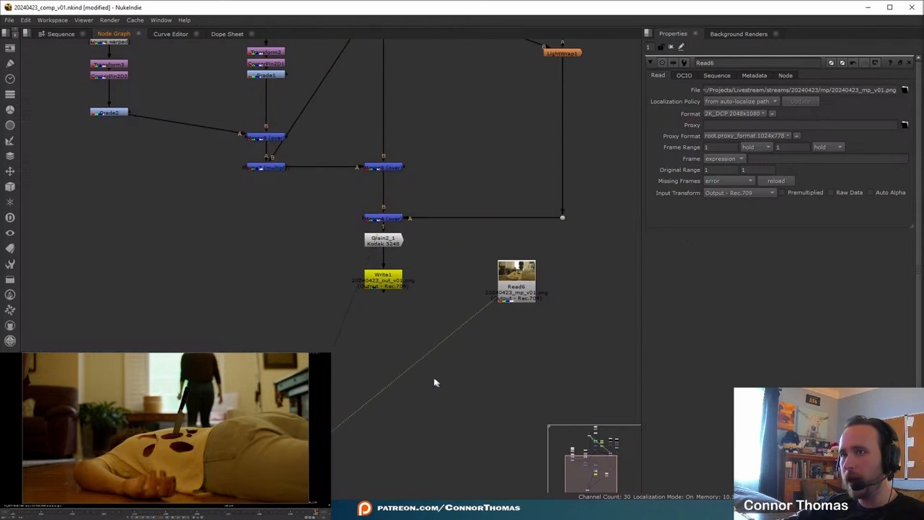
# Move Grain2_1 and Write1 further down and place Read6 on the other side of the main comp branch.
pyautogui.moveTo(423, 318); pyautogui.dragTo(391, 383)
pyautogui.click(423, 380)
pyautogui.moveTo(496, 285); pyautogui.dragTo(203, 267)
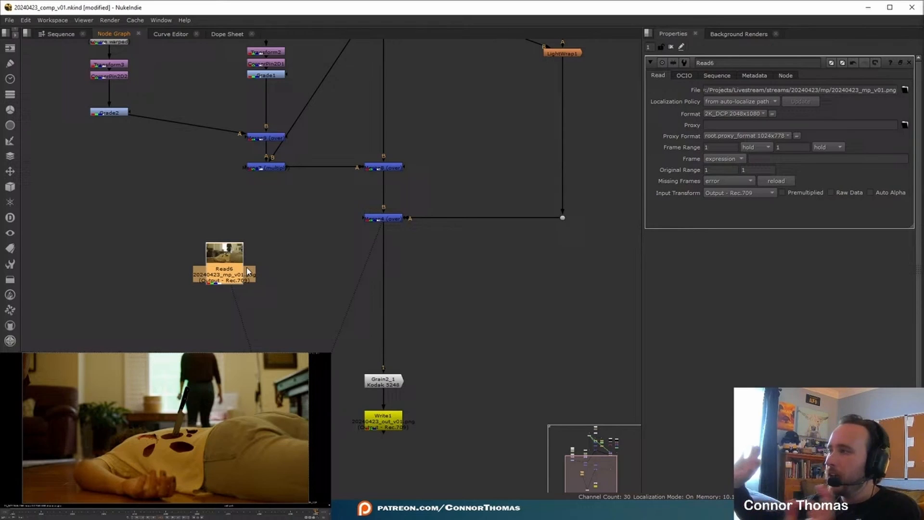
# Examine the differences between the painted still in Read6 and the comp before grain by alternating them in the viewer.
pyautogui.click(510, 284)
pyautogui.press('2')
pyautogui.press('1')
pyautogui.press('2')
pyautogui.press('1')
pyautogui.press('2')
pyautogui.press('1')
pyautogui.press('2')
pyautogui.press('1')
pyautogui.press('2')
pyautogui.press('1')
pyautogui.press('2')
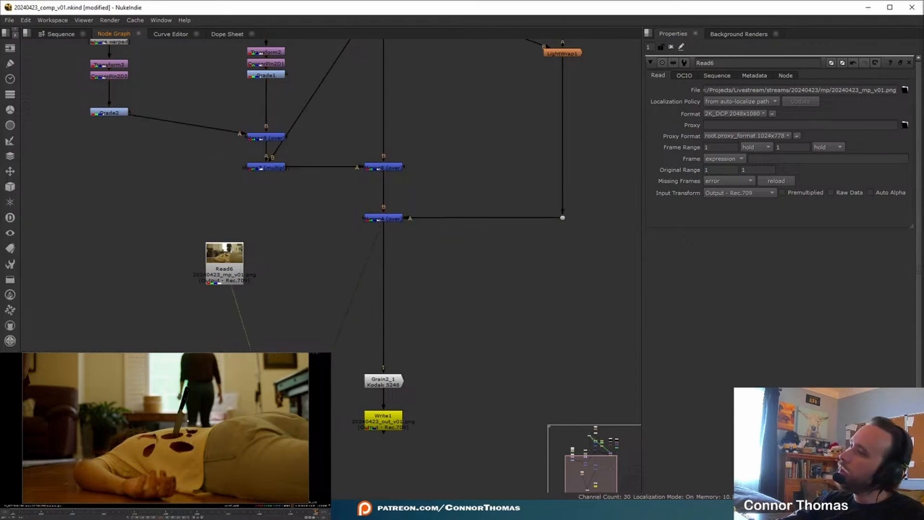
# Add a Merge below Read6 and a Roto node, connecting the Roto's bg to Read6 and the Merge's mask to the Roto.
pyautogui.moveTo(225, 267); pyautogui.dragTo(216, 255)
pyautogui.press('m')
pyautogui.moveTo(275, 251); pyautogui.dragTo(222, 307)
pyautogui.click(274, 284)
pyautogui.press('o')
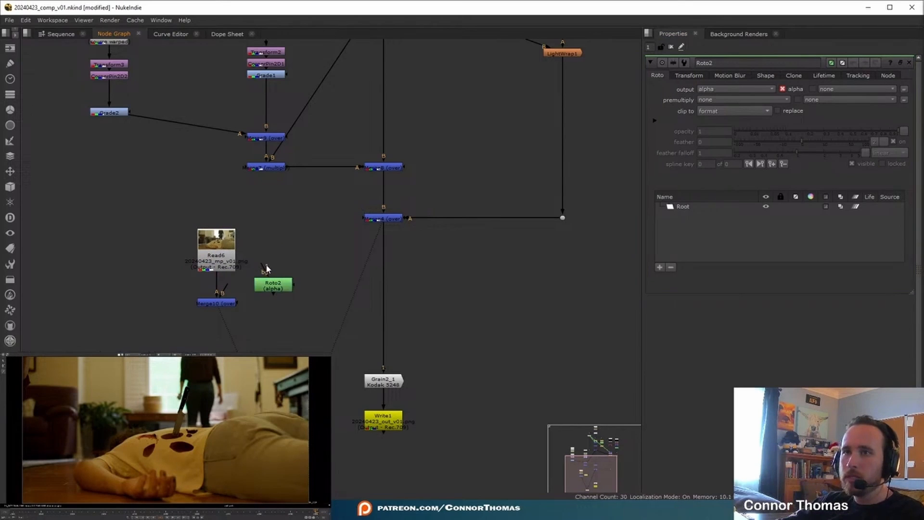
pyautogui.moveTo(266, 269); pyautogui.dragTo(219, 254)
pyautogui.moveTo(238, 303); pyautogui.dragTo(273, 285)
pyautogui.moveTo(273, 285); pyautogui.dragTo(309, 275)
# Draw a closed Bezier in Roto2 around the base of the knife blade and the wet blood beside it.
pyautogui.scroll(6, 175, 435)
pyautogui.moveTo(172, 446); pyautogui.dragTo(166, 422, button='middle')
pyautogui.scroll(3, 164, 423)
pyautogui.scroll(-1, 164, 422)
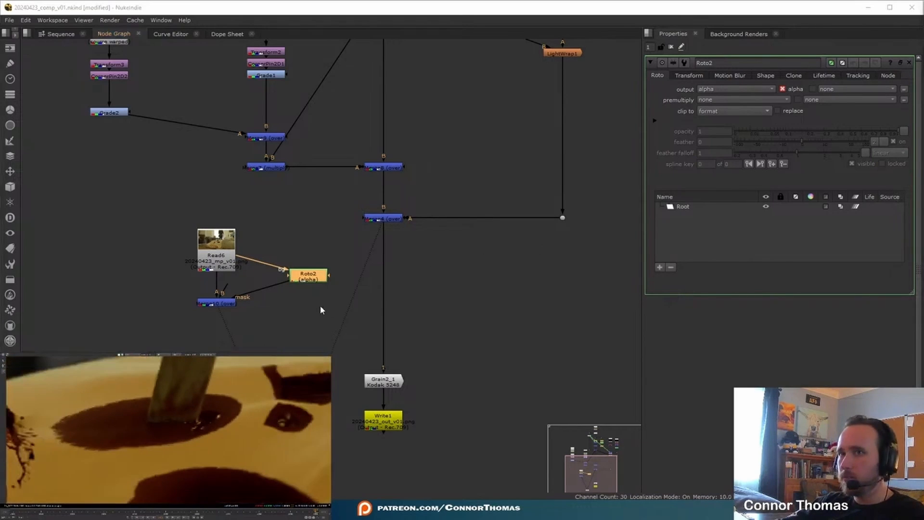
pyautogui.click(256, 347)
pyautogui.press('2')
pyautogui.press('1')
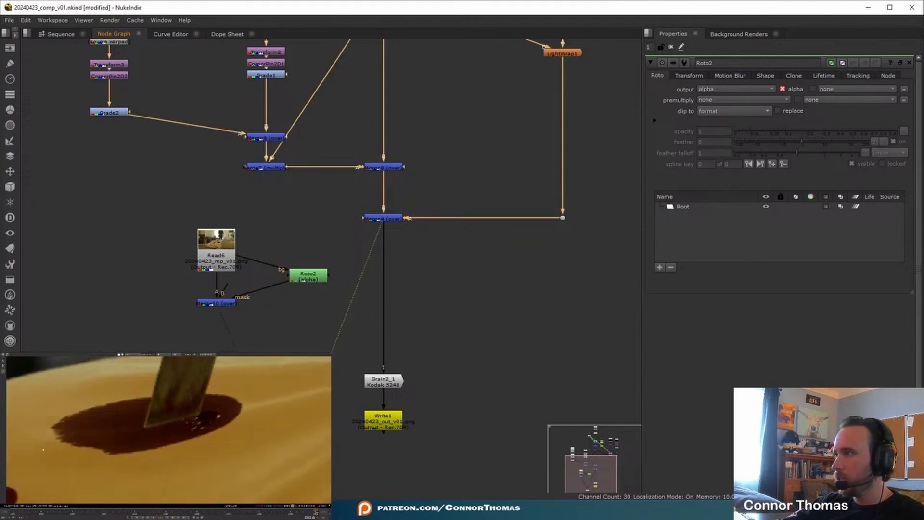
pyautogui.press('2')
pyautogui.click(154, 398)
pyautogui.click(144, 426)
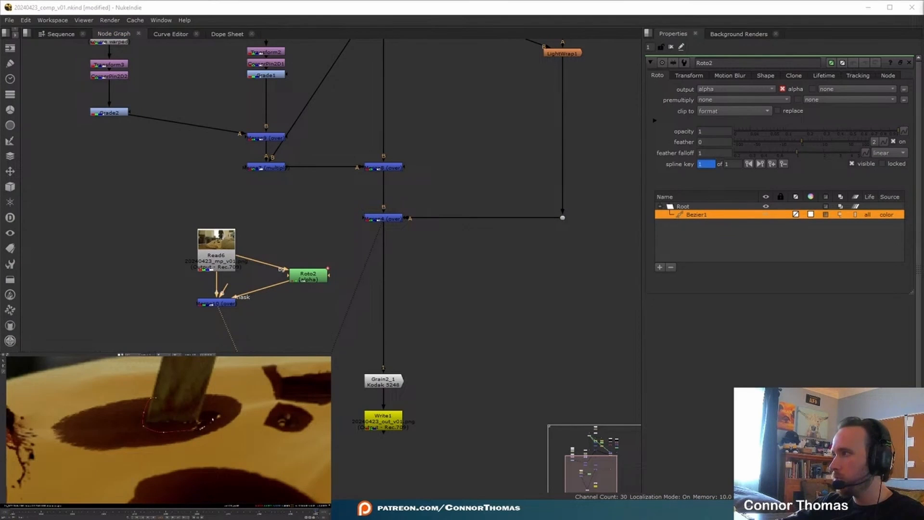
# Set Roto2's premultiply to rgba and close its properties.
pyautogui.click(708, 100)
pyautogui.click(713, 112)
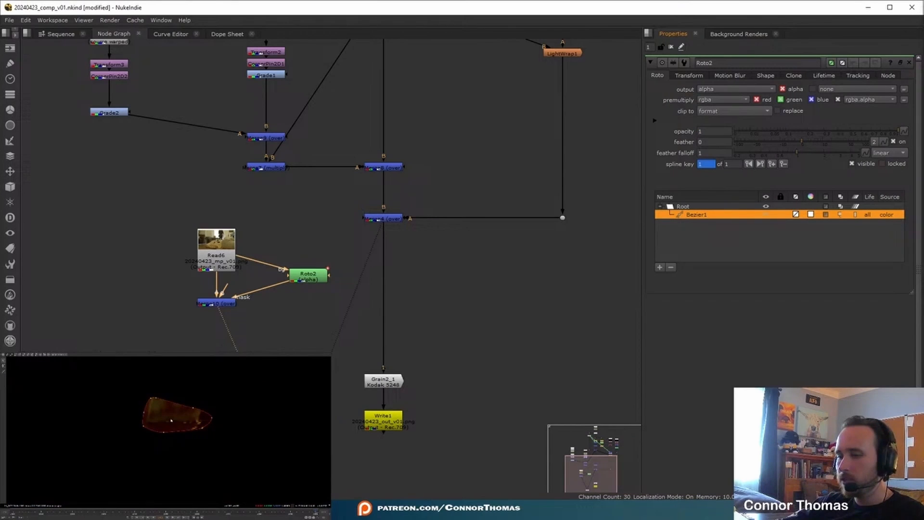
pyautogui.scroll(-5, 171, 421)
pyautogui.click(670, 46)
# Merge the masked paint patch from Merge10 over the main comp between Merge4 and Grain2_1, and check it on an earlier frame.
pyautogui.click(224, 304)
pyautogui.press('m')
pyautogui.moveTo(290, 306); pyautogui.dragTo(390, 307)
pyautogui.scroll(4, 390, 306)
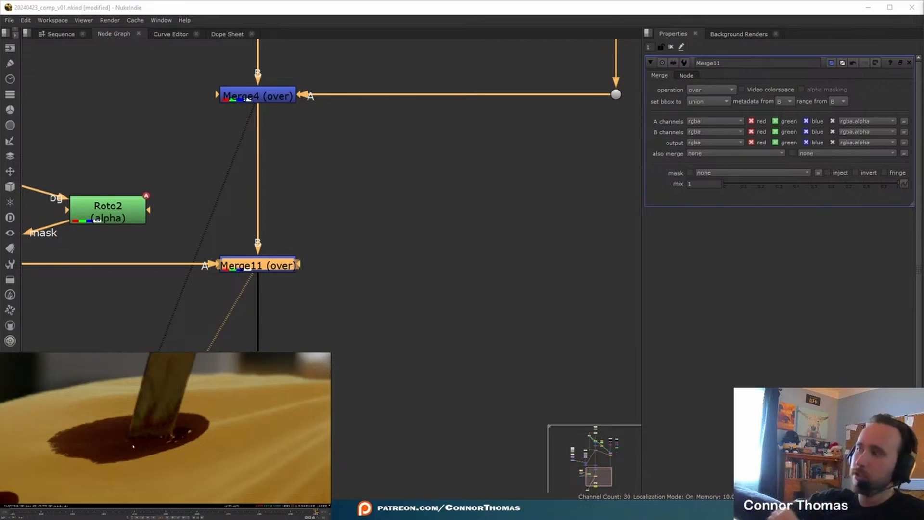
pyautogui.click(11, 513)
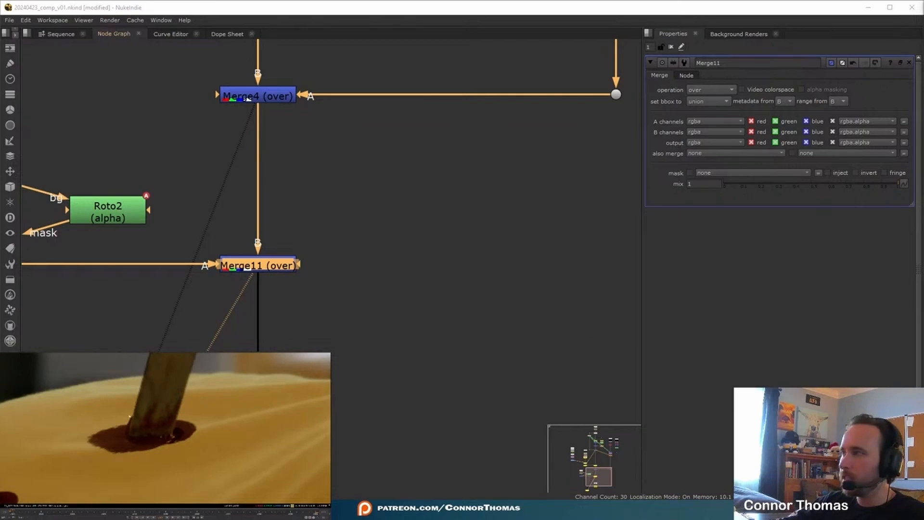
# Move Roto2 up and insert a Blur of size 5.6 between it and Merge10's mask input.
pyautogui.moveTo(271, 334); pyautogui.dragTo(455, 303, button='middle')
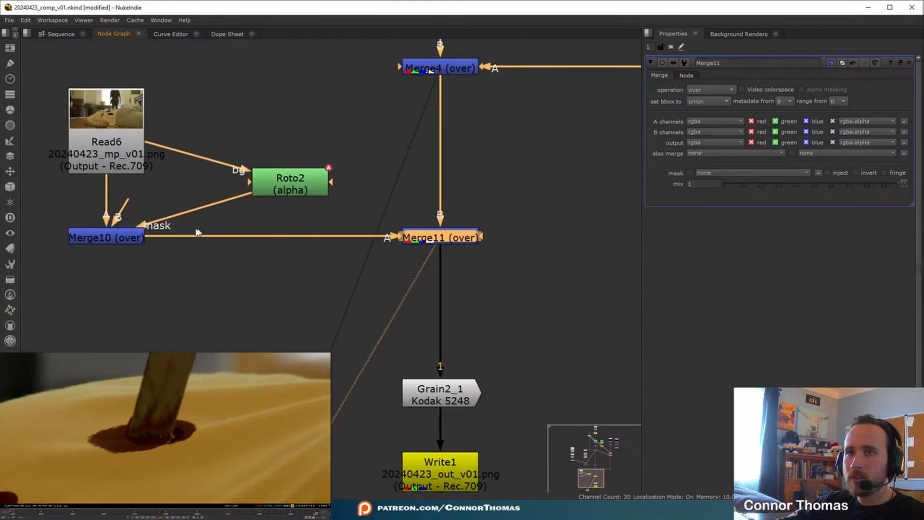
pyautogui.moveTo(278, 186); pyautogui.dragTo(275, 125)
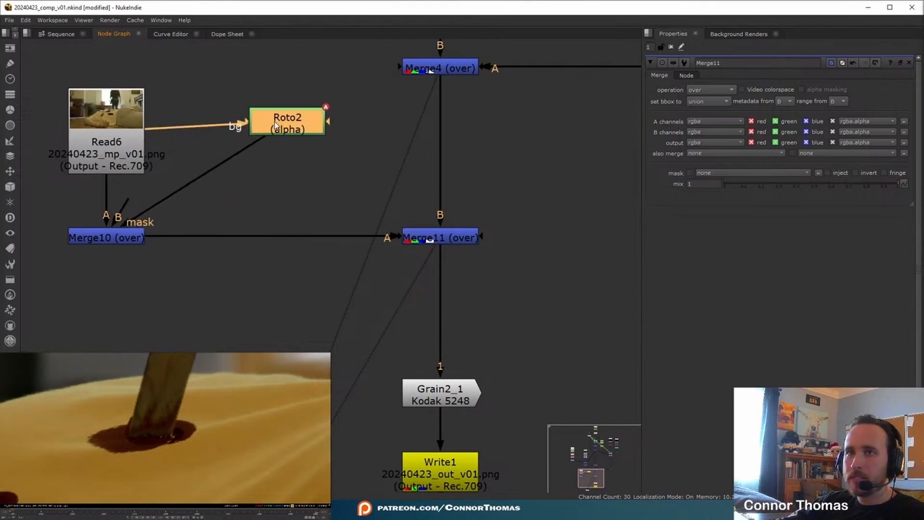
pyautogui.press('b')
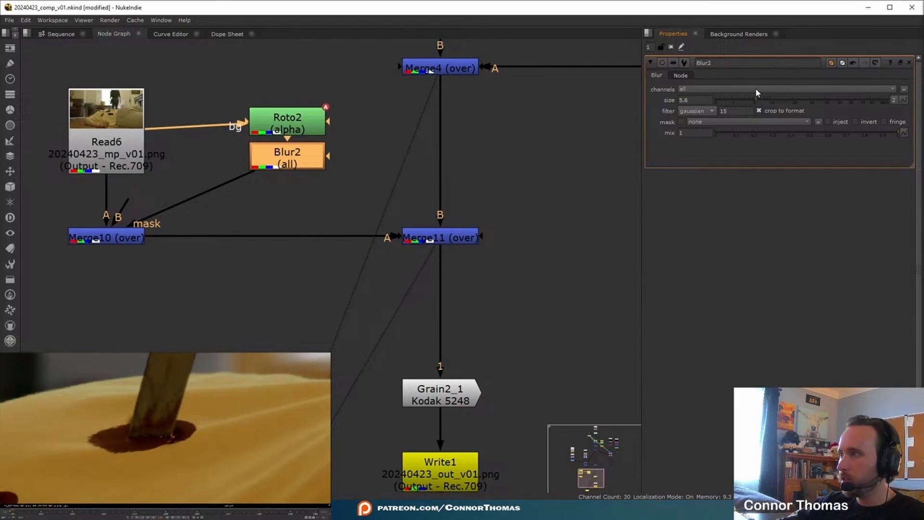
pyautogui.click(194, 267)
pyautogui.doubleClick(302, 129)
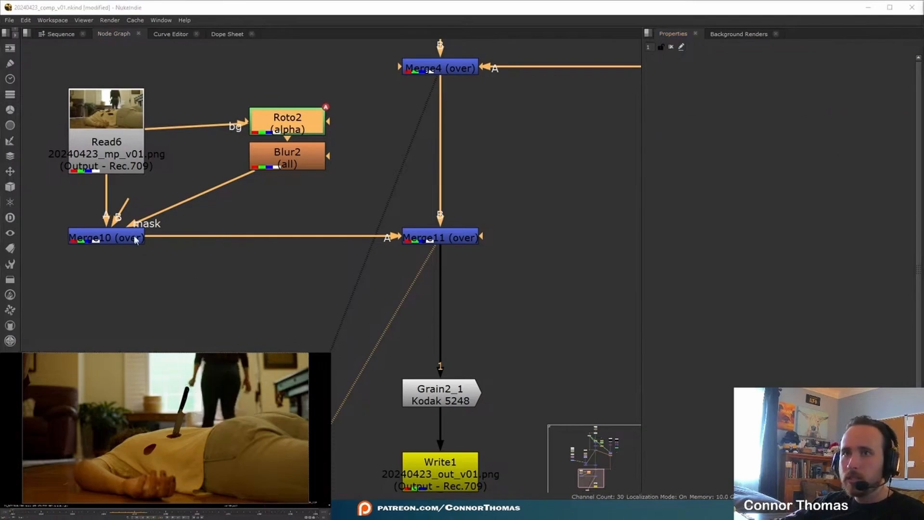
# Add two more Bezier shapes to Roto2 around the small blood stains beside the knife, using Read6 as the view.
pyautogui.click(139, 133)
pyautogui.press('1')
pyautogui.doubleClick(276, 127)
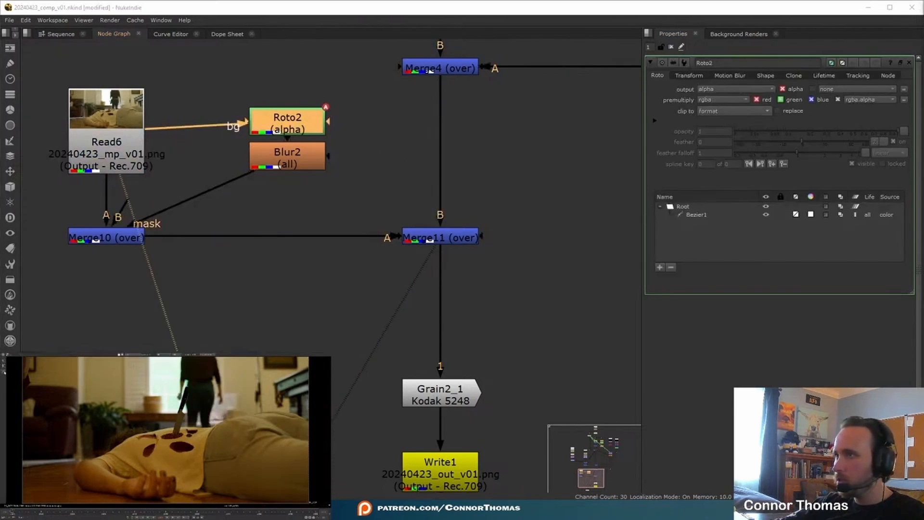
pyautogui.scroll(5, 150, 427)
pyautogui.click(179, 404)
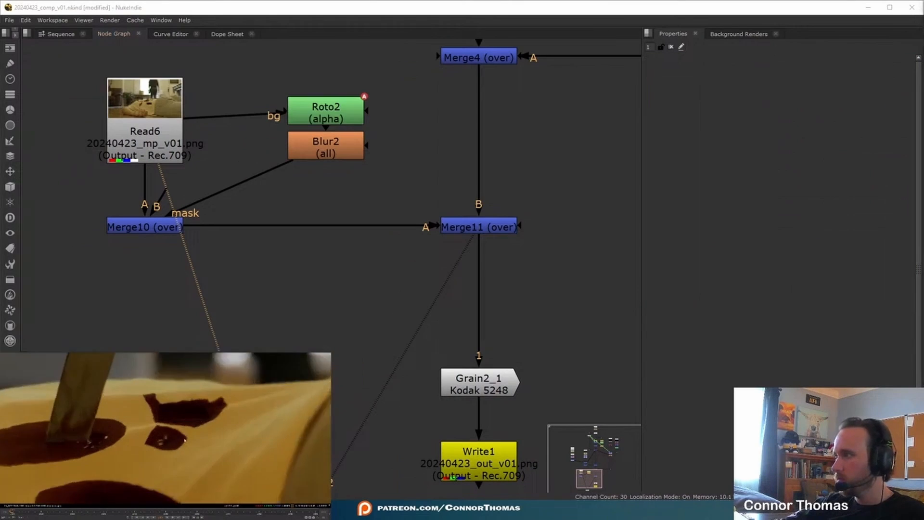
pyautogui.scroll(3, 149, 438)
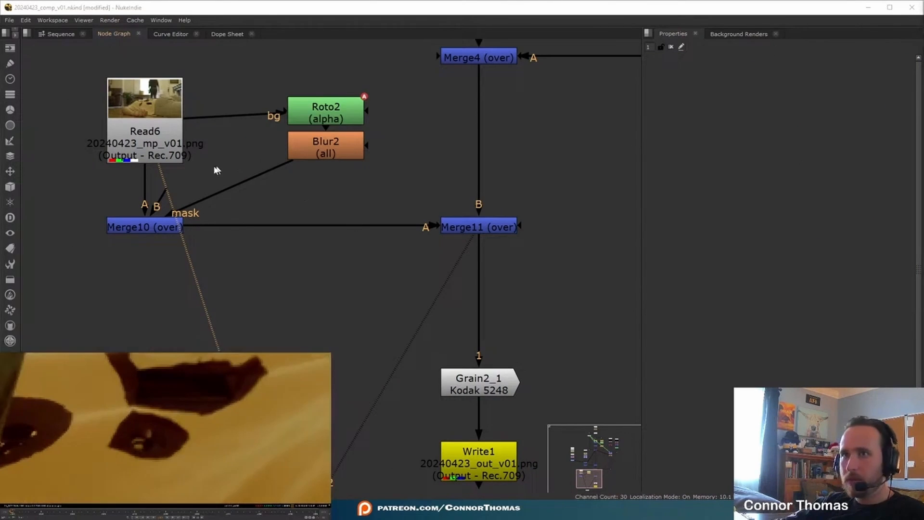
pyautogui.doubleClick(337, 118)
pyautogui.click(133, 412)
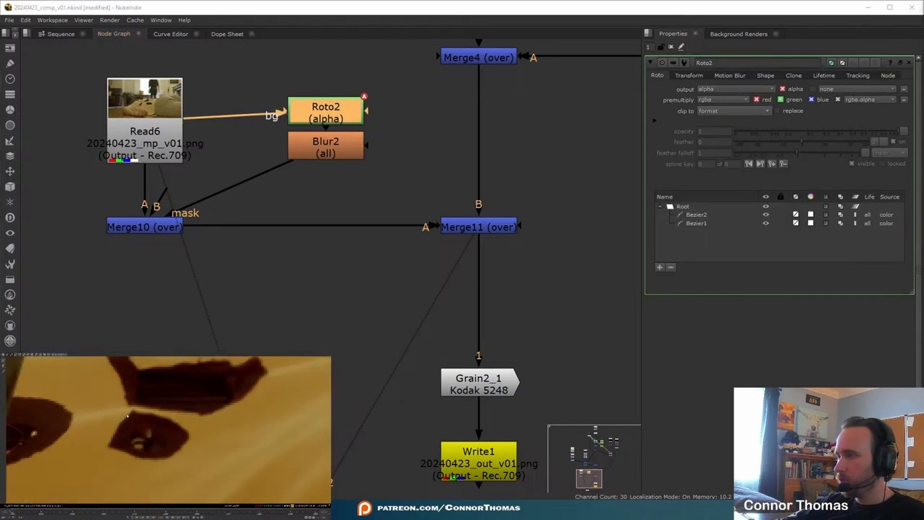
pyautogui.scroll(3, 130, 420)
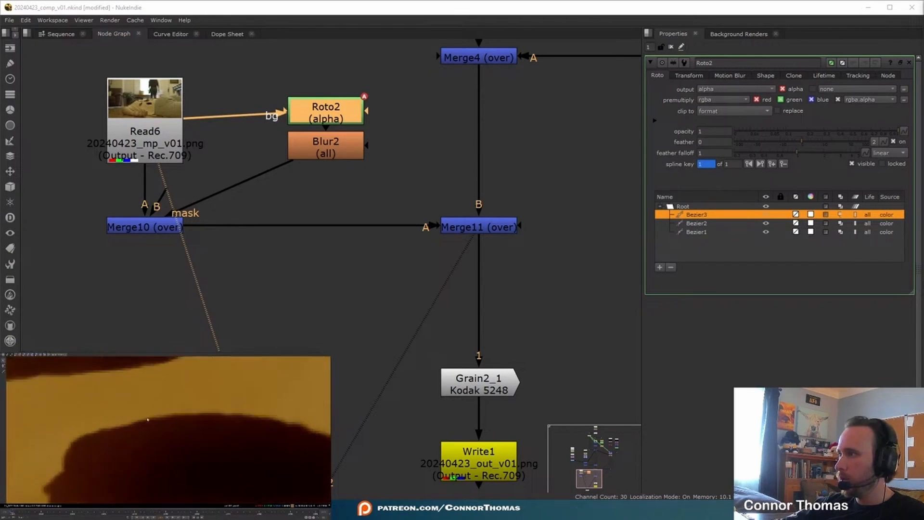
pyautogui.moveTo(107, 430); pyautogui.dragTo(98, 430)
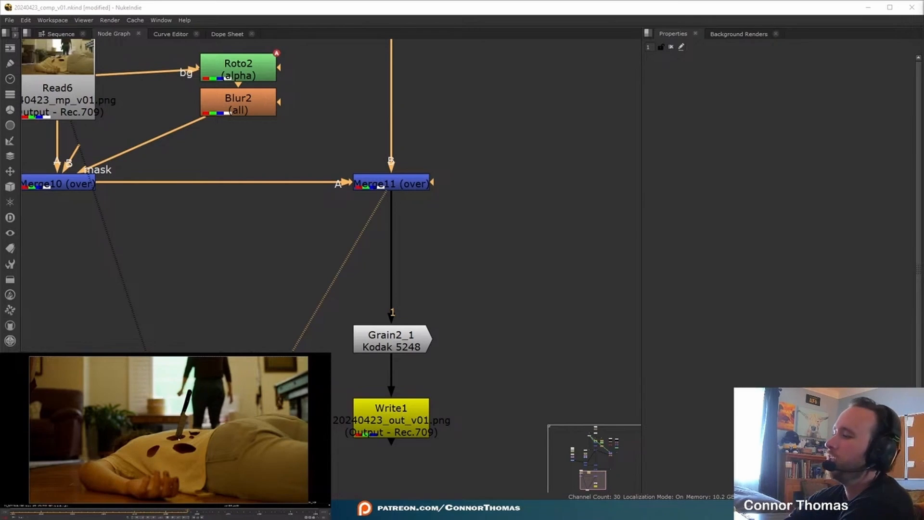
# Add a Transform and a Saturation node after Merge11 and lower the saturation to about 0.63.
pyautogui.press('t')
pyautogui.press('Return')
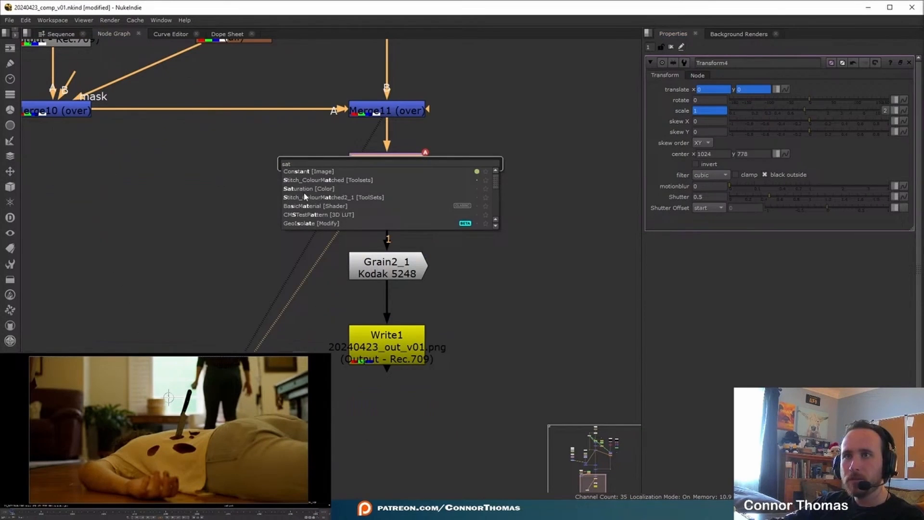
pyautogui.click(310, 190)
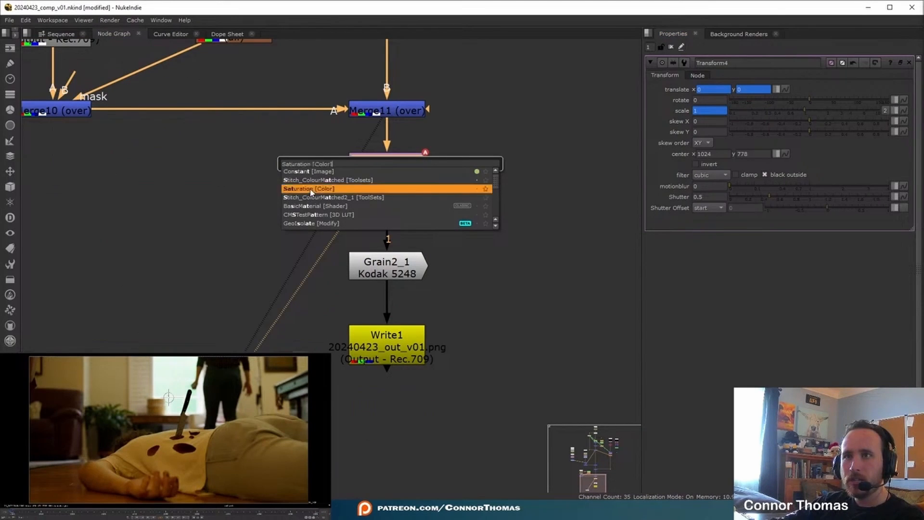
pyautogui.click(311, 190)
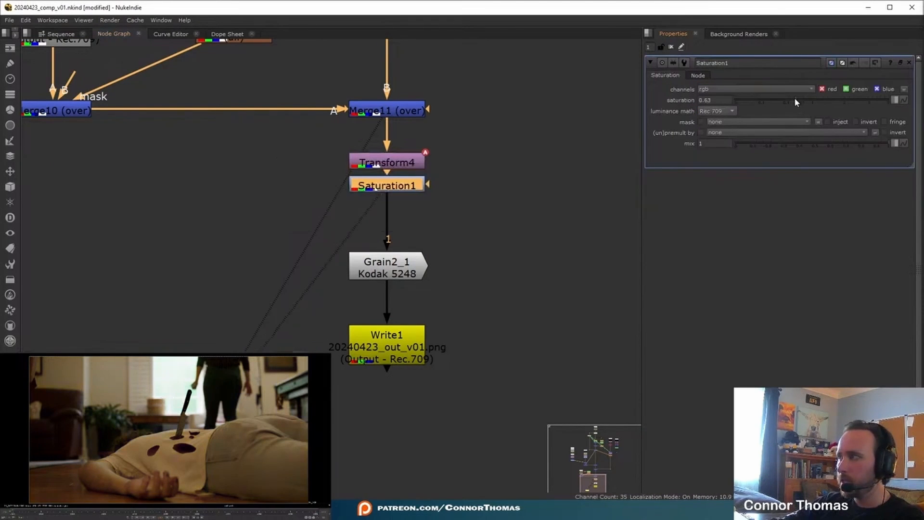
# Add a Grade node after Saturation1 and tint its whitepoint with the colour wheel.
pyautogui.press('g')
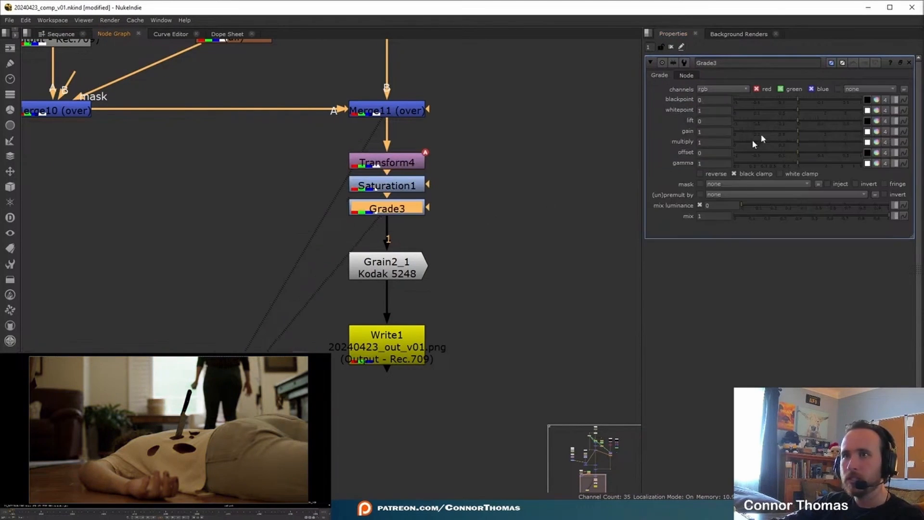
pyautogui.click(877, 112)
pyautogui.moveTo(674, 142); pyautogui.dragTo(660, 158)
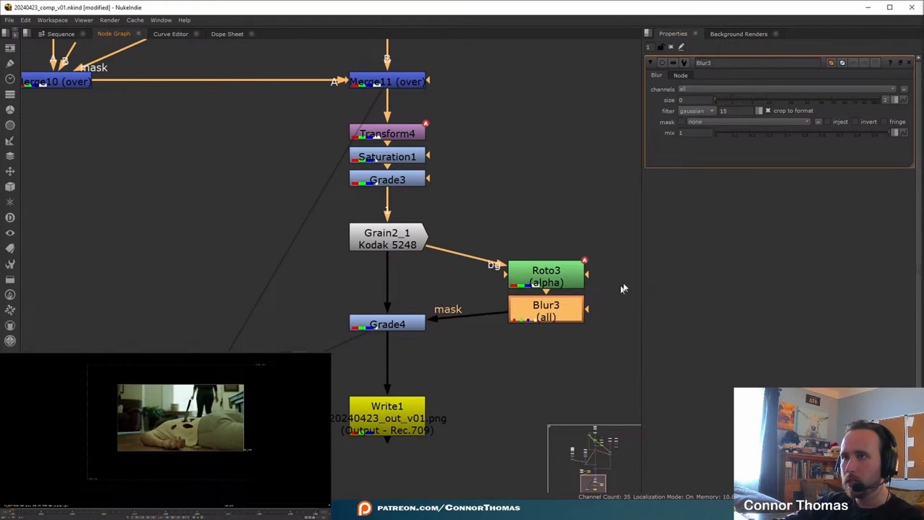
# Set Blur3's size to 19.5 and the masked Grade4's whitepoint to 2.75, and inspect the large blood stain up close.
pyautogui.click(772, 101)
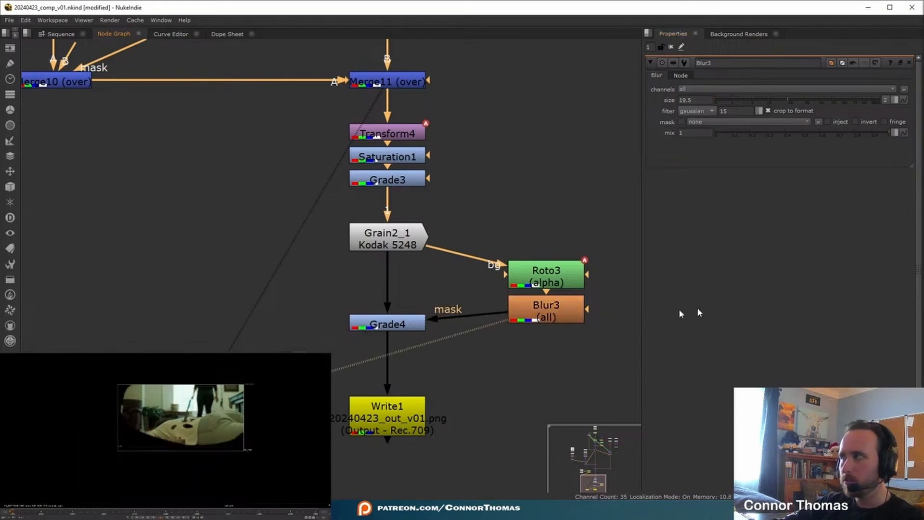
pyautogui.moveTo(817, 111); pyautogui.dragTo(840, 111)
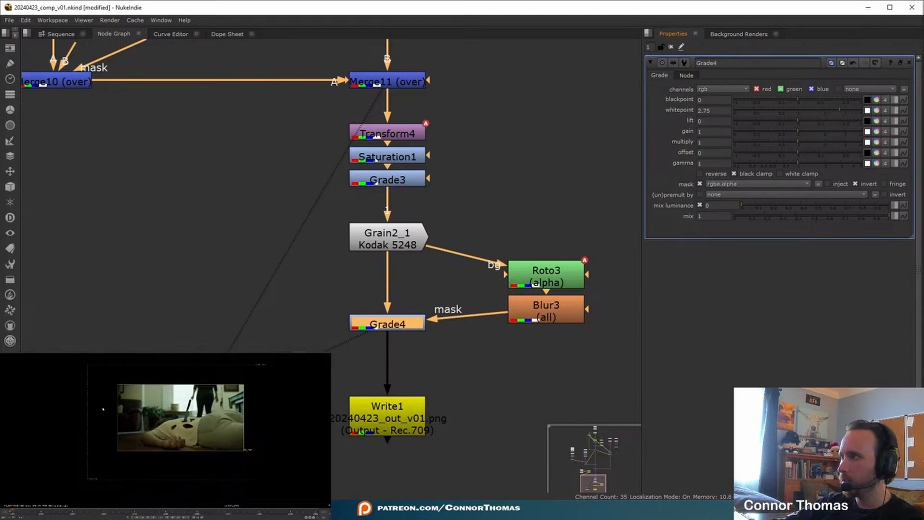
pyautogui.press('f')
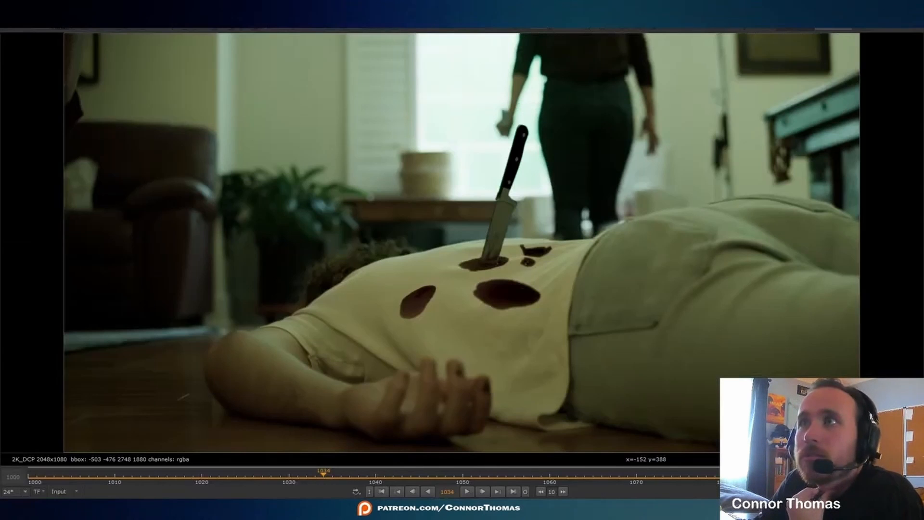
pyautogui.scroll(10, 530, 315)
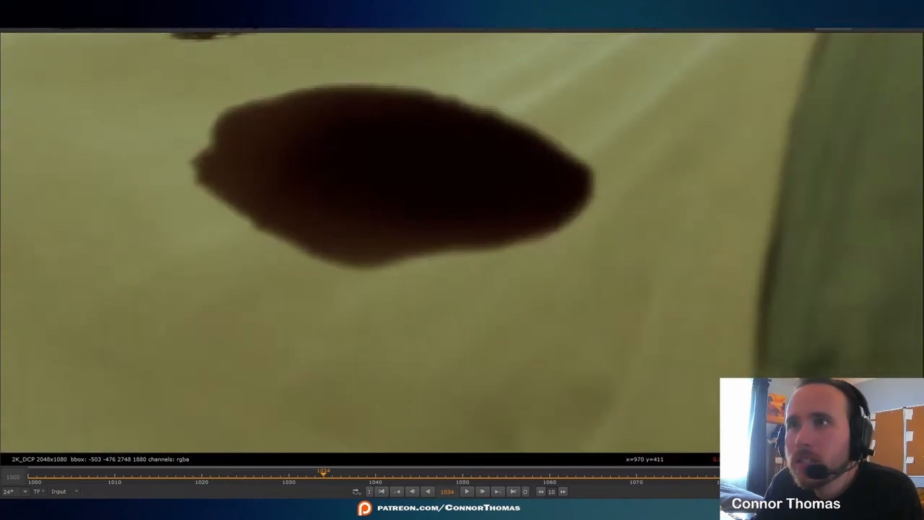
pyautogui.moveTo(292, 163); pyautogui.dragTo(391, 189)
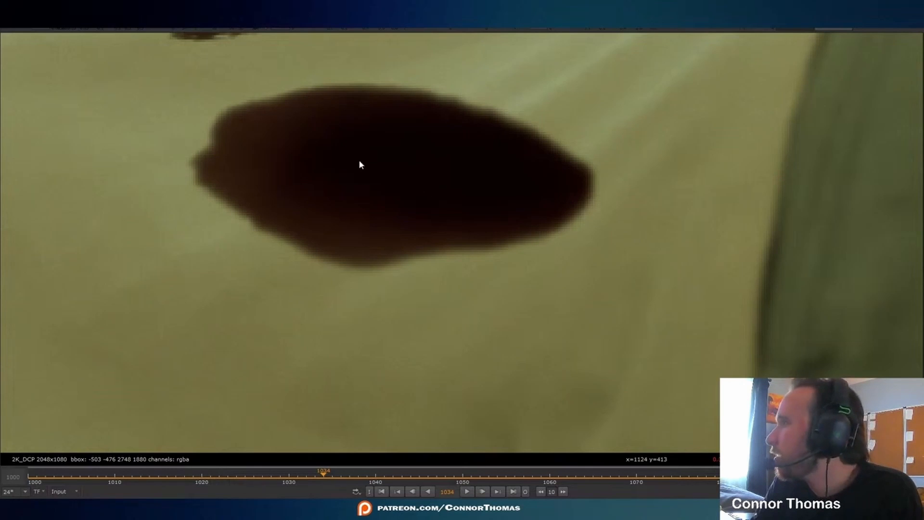
pyautogui.moveTo(325, 117); pyautogui.dragTo(431, 256, button='middle')
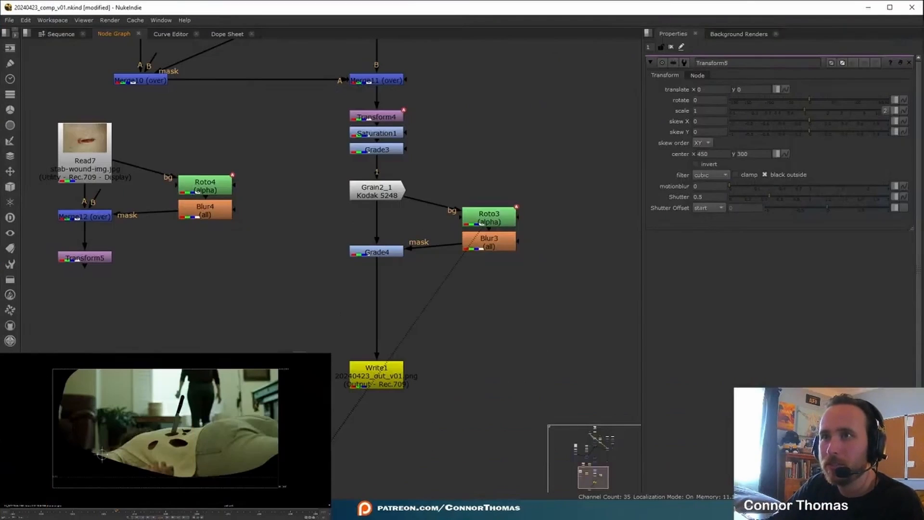
# Move the grain, vignette and Write nodes down, along with Transform4, Saturation1 and Grade3, to free space below Merge11.
pyautogui.moveTo(300, 427); pyautogui.dragTo(564, 181)
pyautogui.moveTo(376, 192); pyautogui.dragTo(376, 359)
pyautogui.click(317, 200)
pyautogui.moveTo(373, 134); pyautogui.dragTo(377, 190, button='middle')
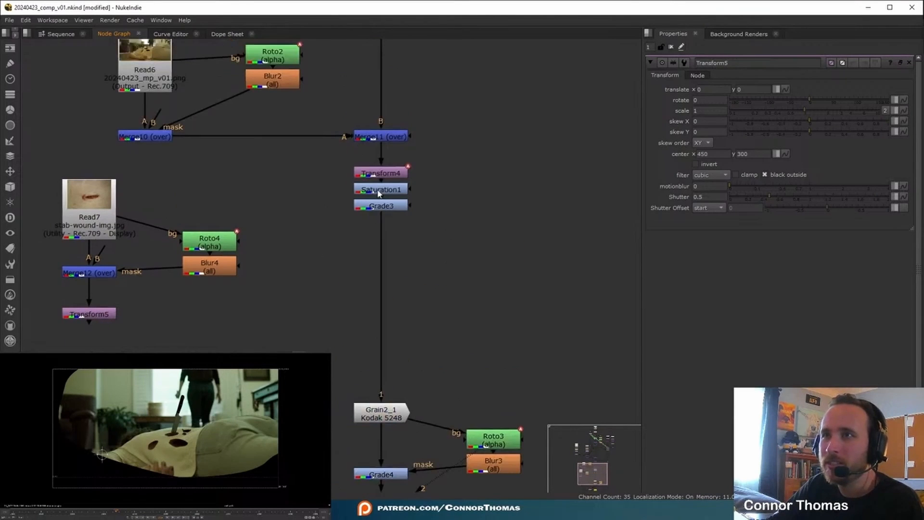
pyautogui.moveTo(340, 236); pyautogui.dragTo(398, 361)
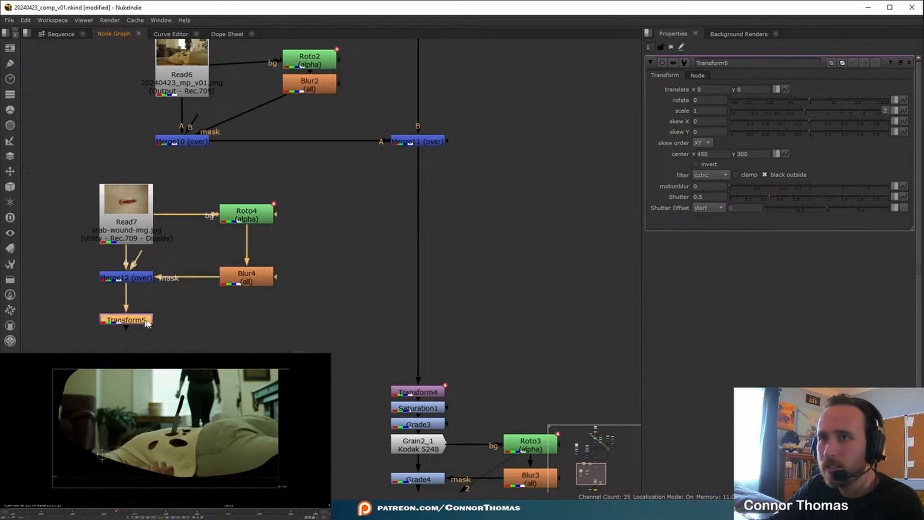
# Merge the stab wound branch over the comp between Merge11 and Transform4, and insert a CornerPin2D after Transform5.
pyautogui.press('m')
pyautogui.moveTo(233, 327); pyautogui.dragTo(443, 326)
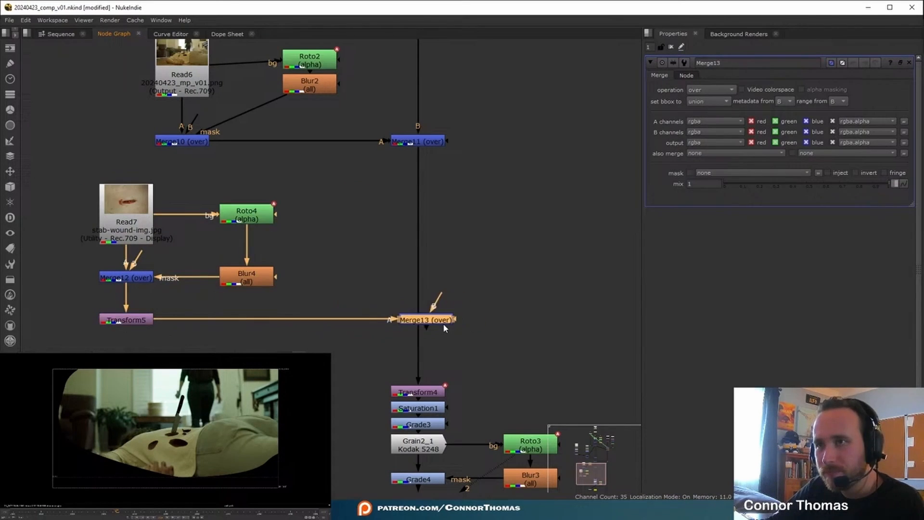
pyautogui.click(105, 298)
pyautogui.press('Tab')
pyautogui.write('corner')
pyautogui.press('Return')
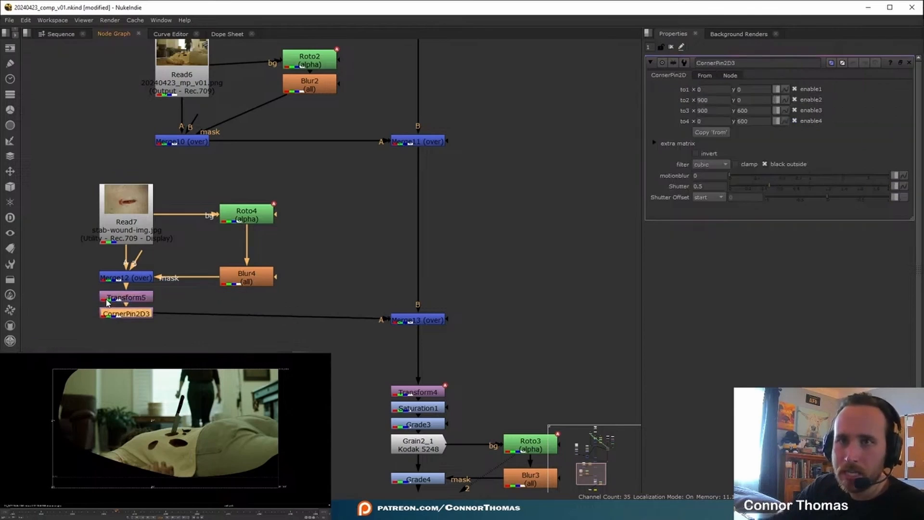
# View Merge13 and reshape the wound with CornerPin2D3, moving to3 to 1332, 501 and to4 to 1173, 501.
pyautogui.click(428, 318)
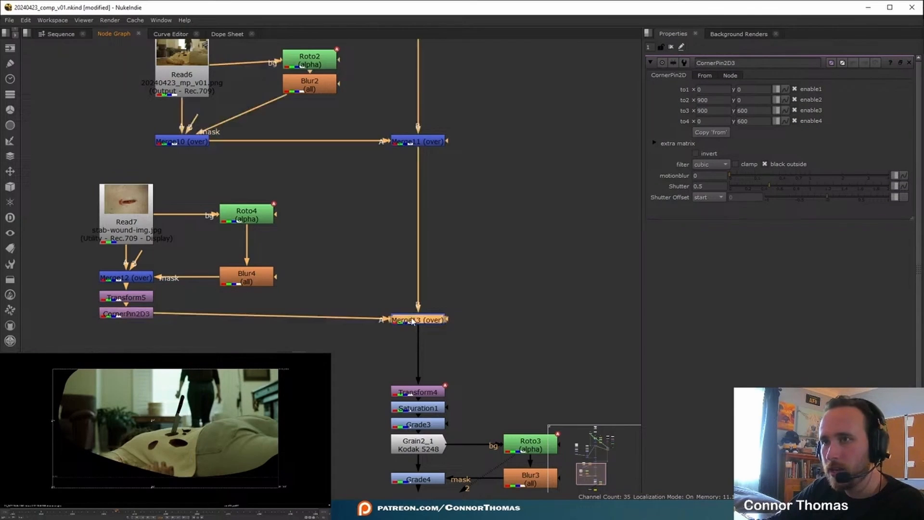
pyautogui.press('1')
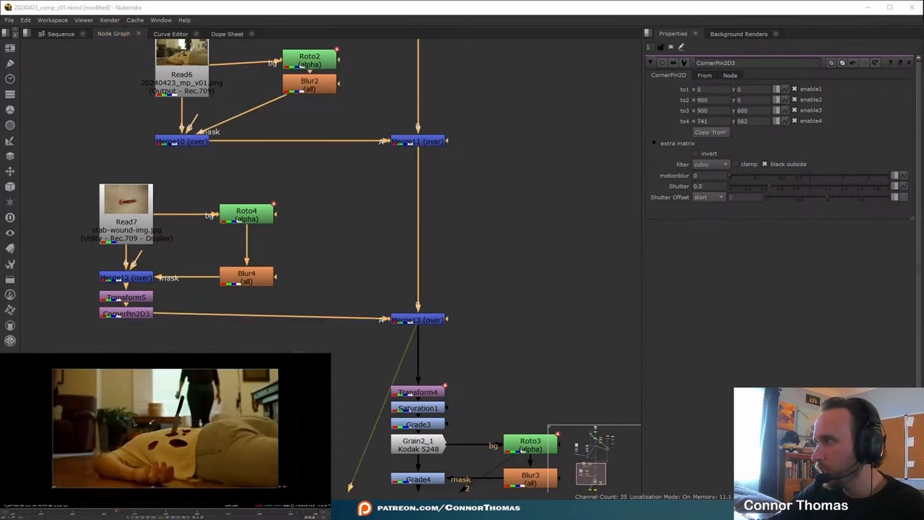
pyautogui.moveTo(152, 421); pyautogui.dragTo(177, 433)
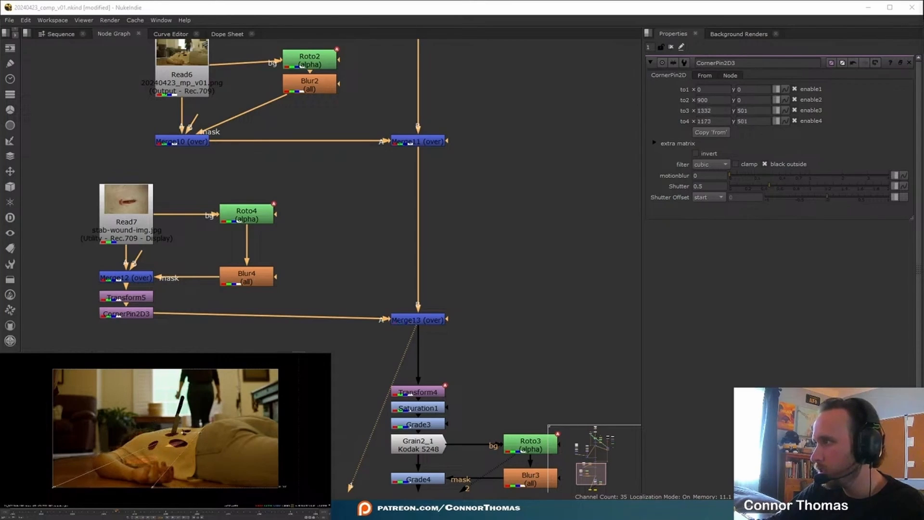
# Translate the wound into the large blood stain with Transform5 to about x 4, y 370, and toggle Read7's Auto Alpha.
pyautogui.doubleClick(126, 297)
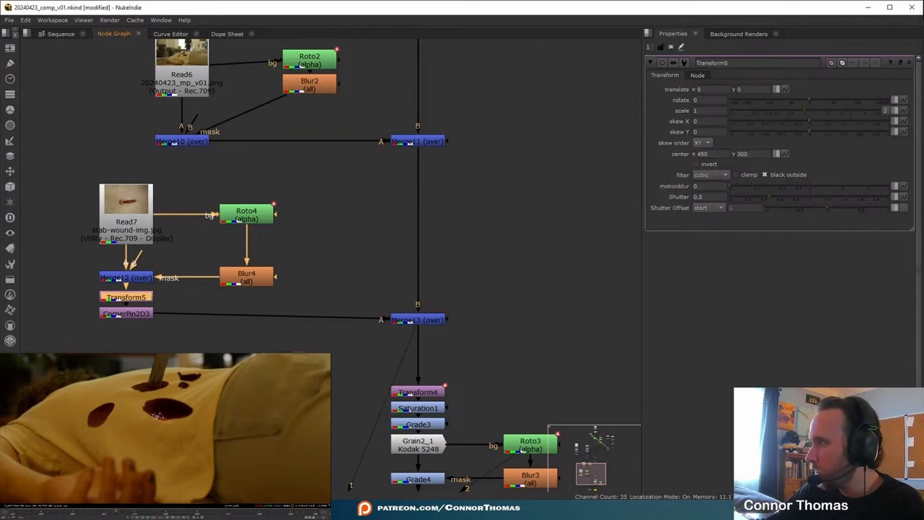
pyautogui.moveTo(158, 415); pyautogui.dragTo(164, 404)
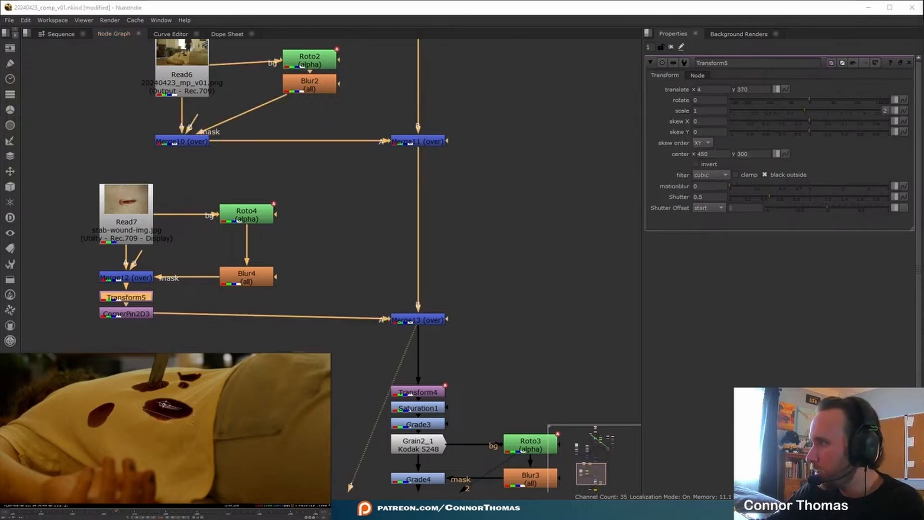
pyautogui.scroll(3, 188, 400)
pyautogui.scroll(-3, 159, 407)
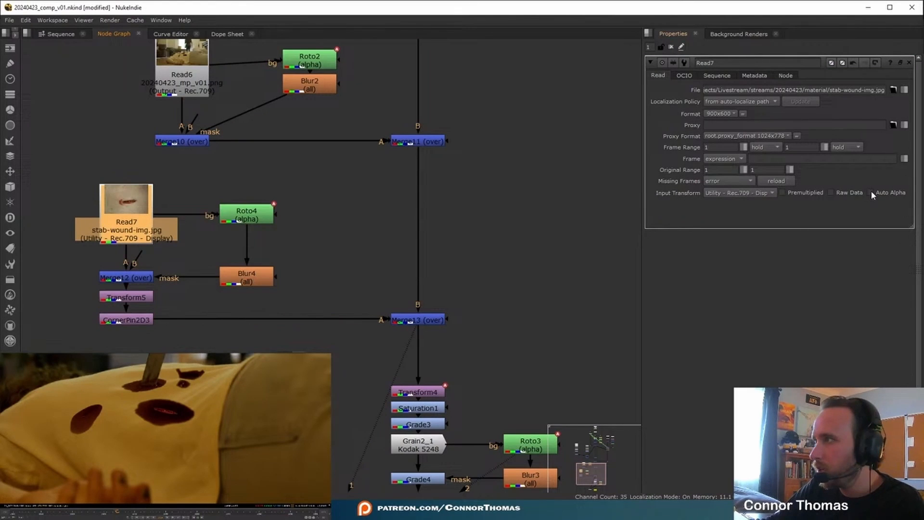
pyautogui.click(871, 193)
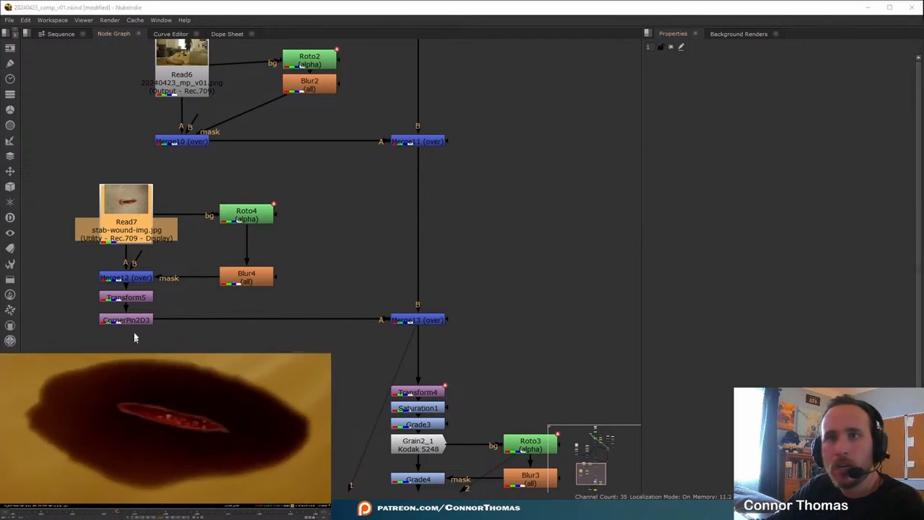
# Add a Grade node after CornerPin2D3 and set its whitepoint to 4 to darken the wound.
pyautogui.click(135, 322)
pyautogui.press('g')
pyautogui.moveTo(808, 113); pyautogui.dragTo(866, 112)
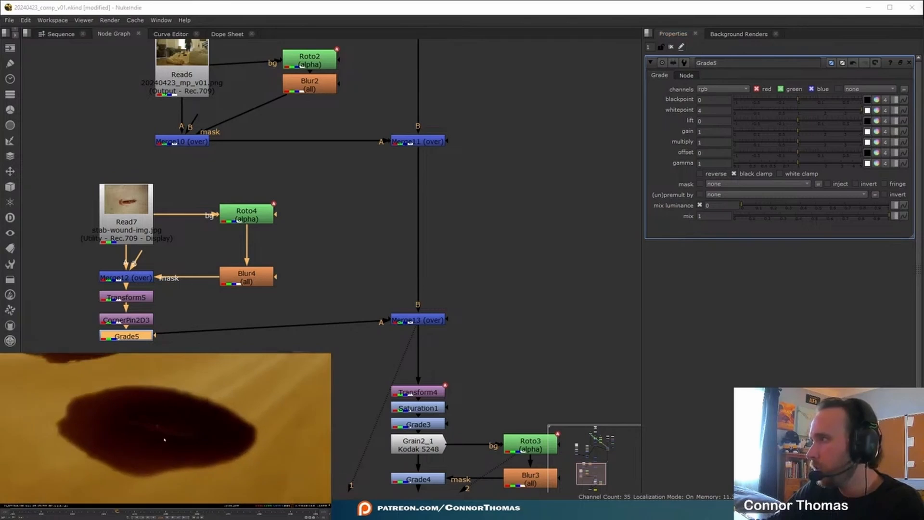
pyautogui.moveTo(801, 100); pyautogui.dragTo(861, 111)
pyautogui.hotkey('ctrl', 'z')
pyautogui.click(822, 132)
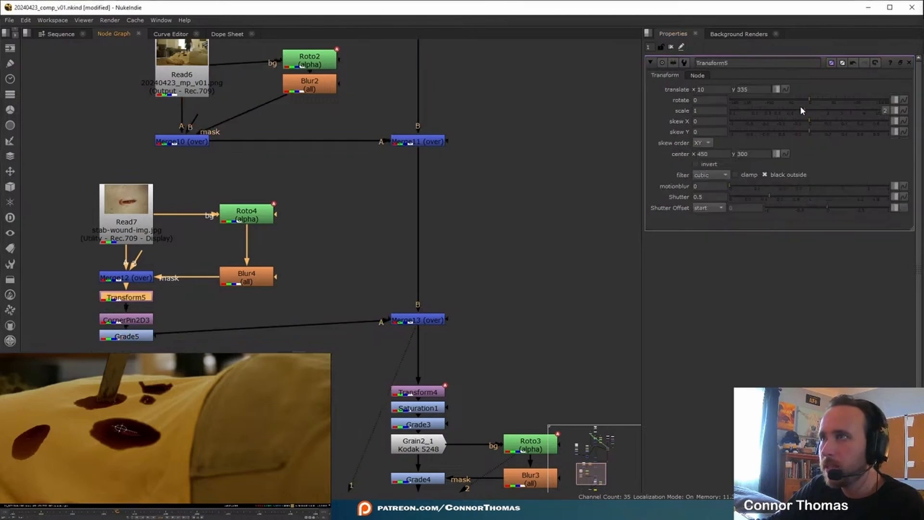
# Try scaling the wound to 0.78 with Transform5.
pyautogui.moveTo(801, 109); pyautogui.dragTo(798, 108)
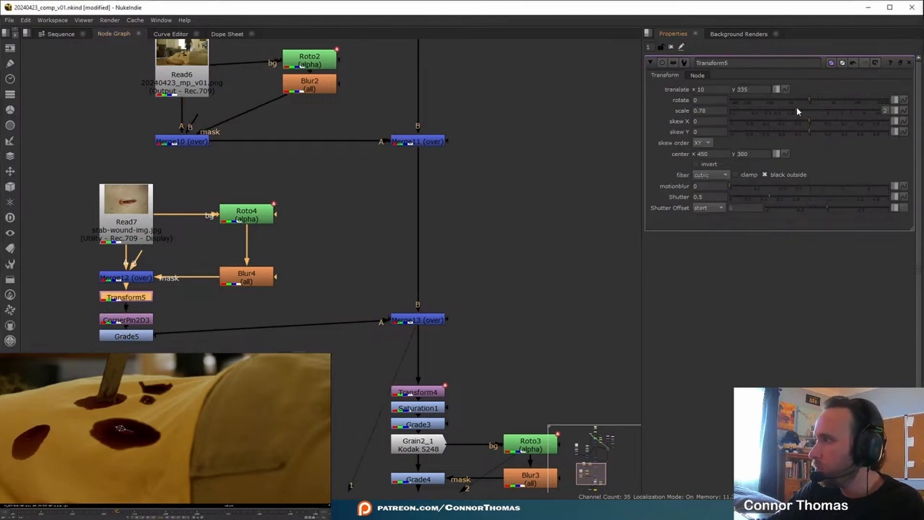
pyautogui.hotkey('ctrl', 'z')
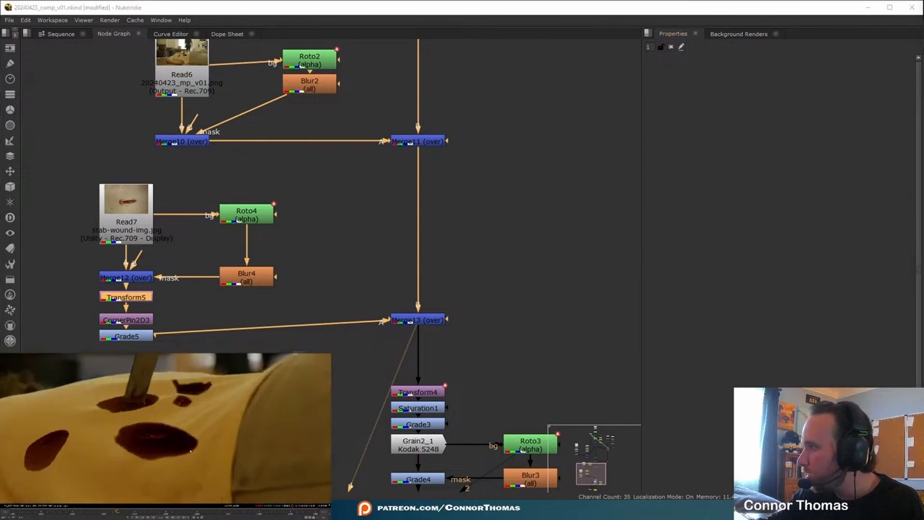
# Insert a Merge between Grade5 and Merge13, and branch a new Transform from Grade5 into its B input.
pyautogui.moveTo(233, 309); pyautogui.dragTo(331, 197, button='middle')
pyautogui.click(235, 227)
pyautogui.press('m')
pyautogui.moveTo(288, 228); pyautogui.dragTo(244, 293)
pyautogui.moveTo(244, 293); pyautogui.dragTo(213, 300)
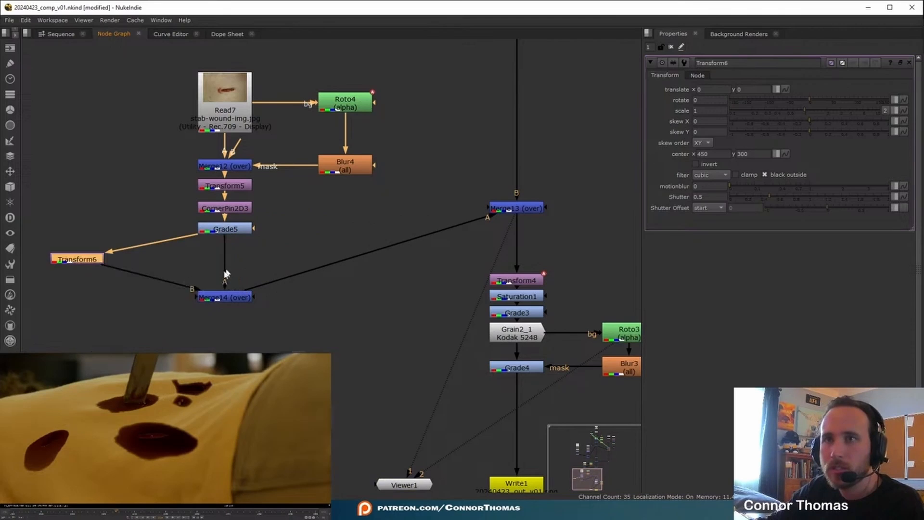
# Place the duplicate wound on the stain nearest the shoulder with Transform6, translating it to 1035, 555 and rotating it about -151 degrees.
pyautogui.scroll(-4, 112, 424)
pyautogui.moveTo(111, 424); pyautogui.dragTo(200, 405, button='middle')
pyautogui.moveTo(63, 434); pyautogui.dragTo(28, 432)
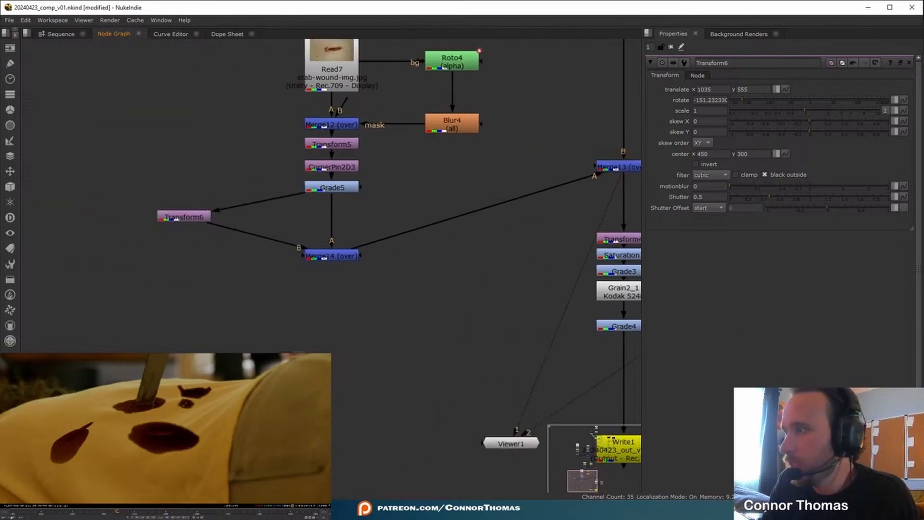
pyautogui.moveTo(182, 219); pyautogui.dragTo(269, 256, button='middle')
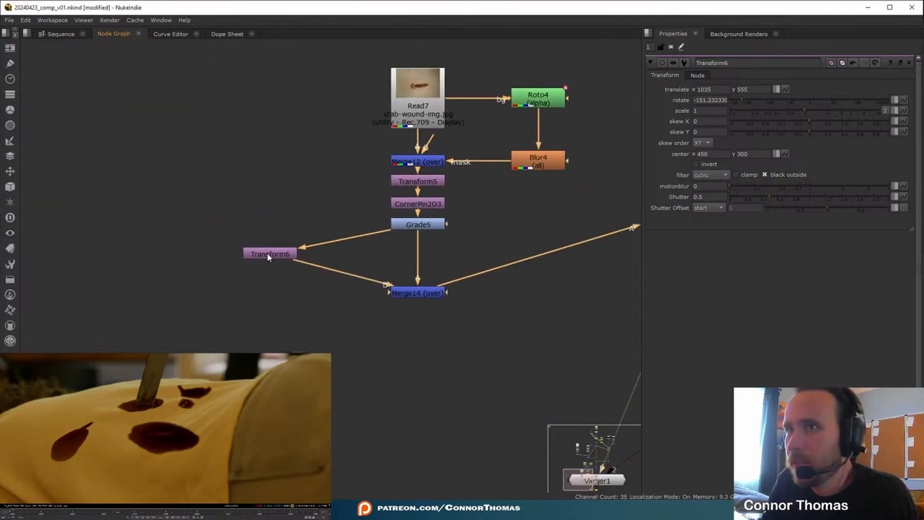
# Reposition the duplicate wound on the stain nearest the shoulder by translating Transform6 to 1016, 540.
pyautogui.click(269, 255)
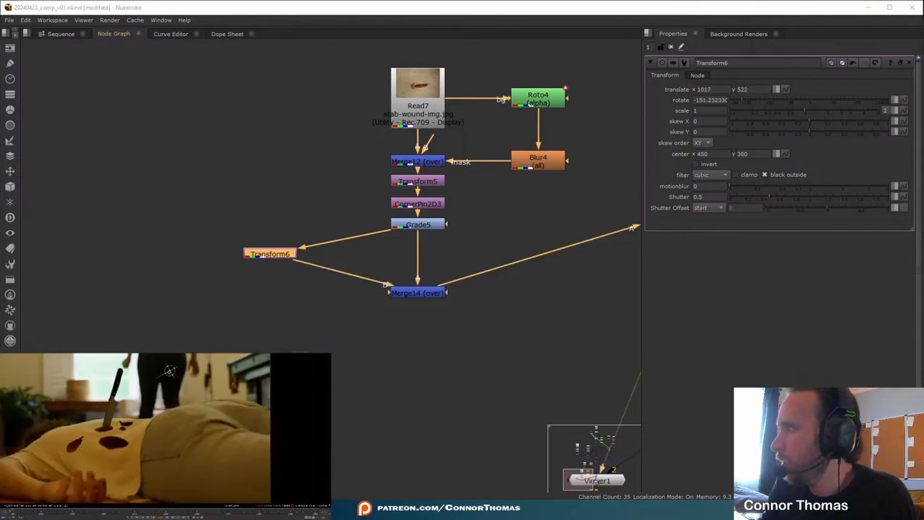
pyautogui.moveTo(170, 371); pyautogui.dragTo(170, 367)
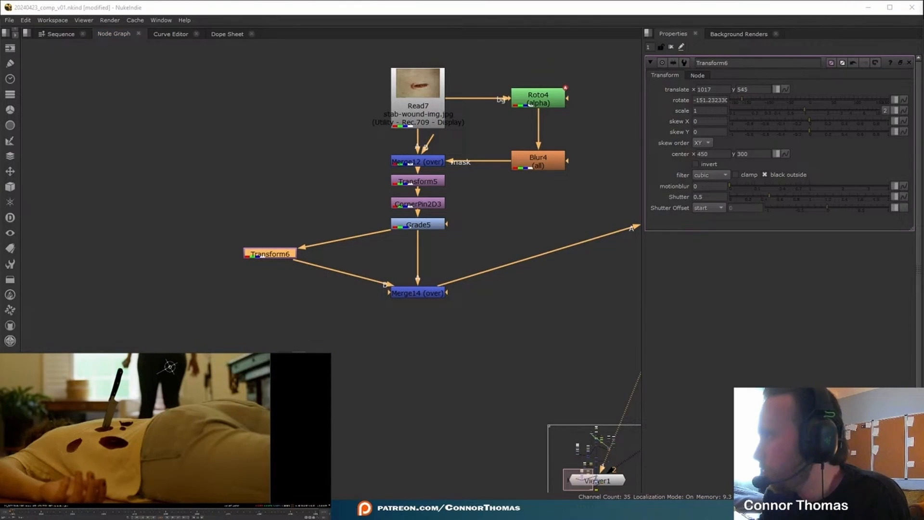
pyautogui.moveTo(170, 367); pyautogui.dragTo(170, 368)
pyautogui.scroll(5, 77, 453)
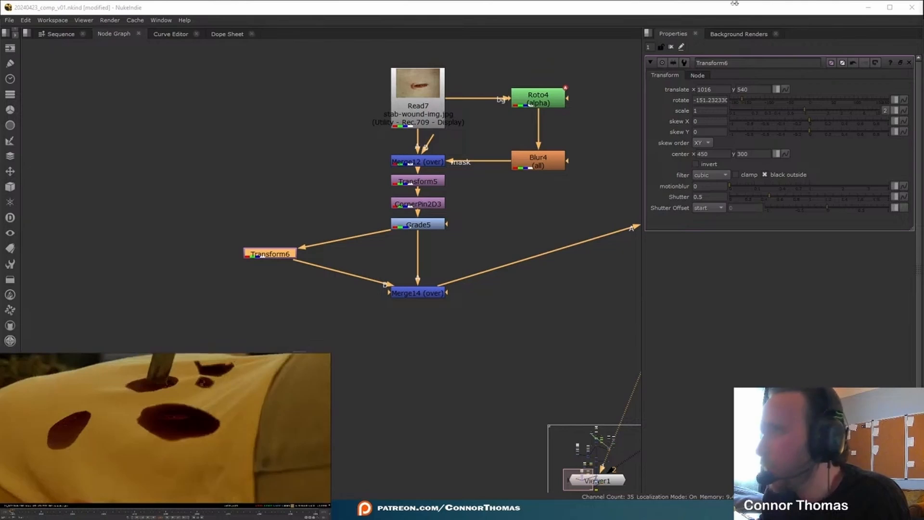
pyautogui.click(672, 47)
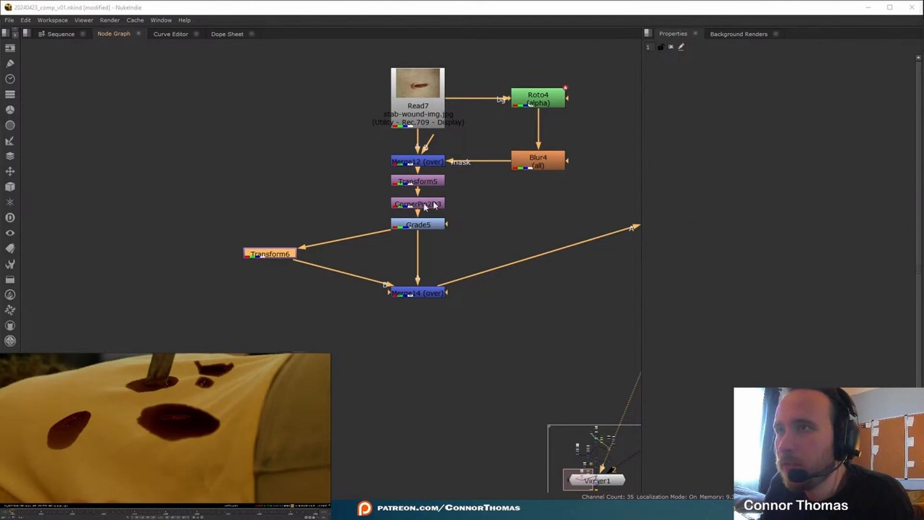
# Branch another Transform from Grade5 and connect it to an additional A input of Merge14.
pyautogui.click(314, 204)
pyautogui.press('t')
pyautogui.moveTo(316, 207); pyautogui.dragTo(411, 228)
pyautogui.moveTo(388, 293); pyautogui.dragTo(494, 220)
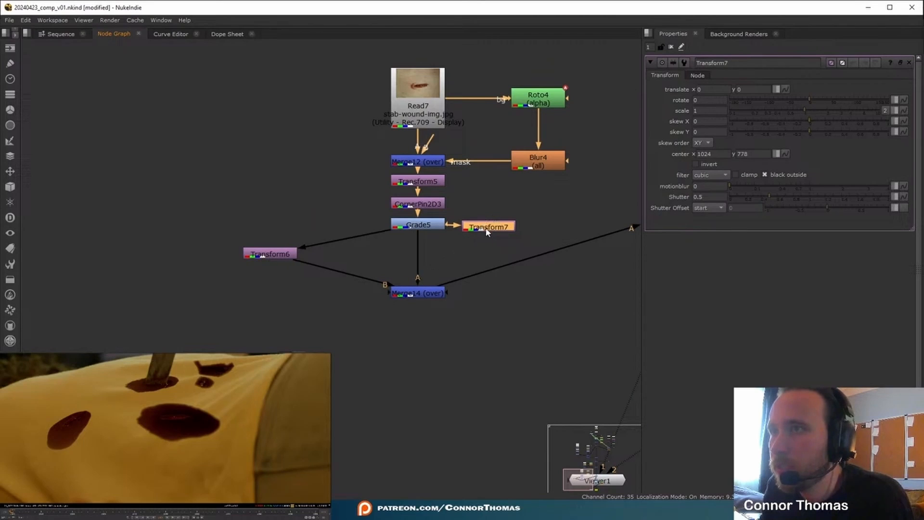
pyautogui.moveTo(390, 298); pyautogui.dragTo(498, 230)
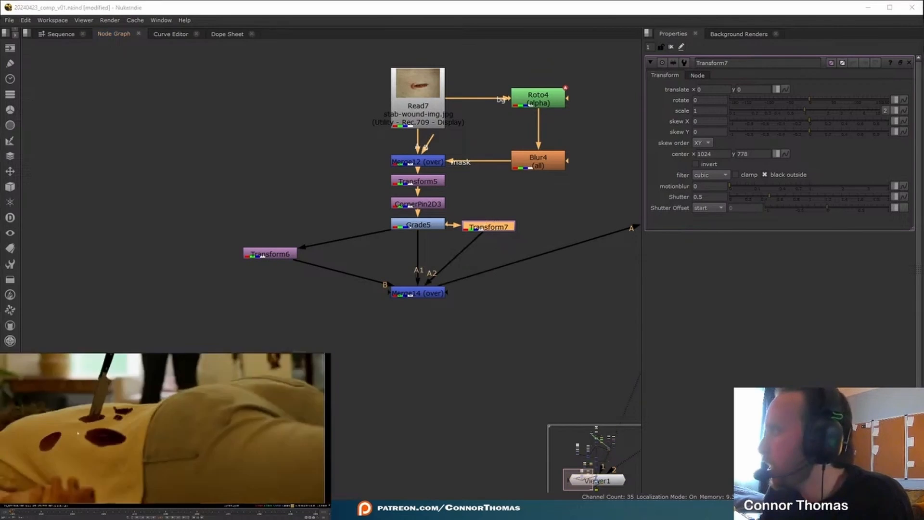
# Position the new wound copy on the stain by the knife, translating Transform7 to 81, 96.5.
pyautogui.moveTo(111, 389); pyautogui.dragTo(113, 383)
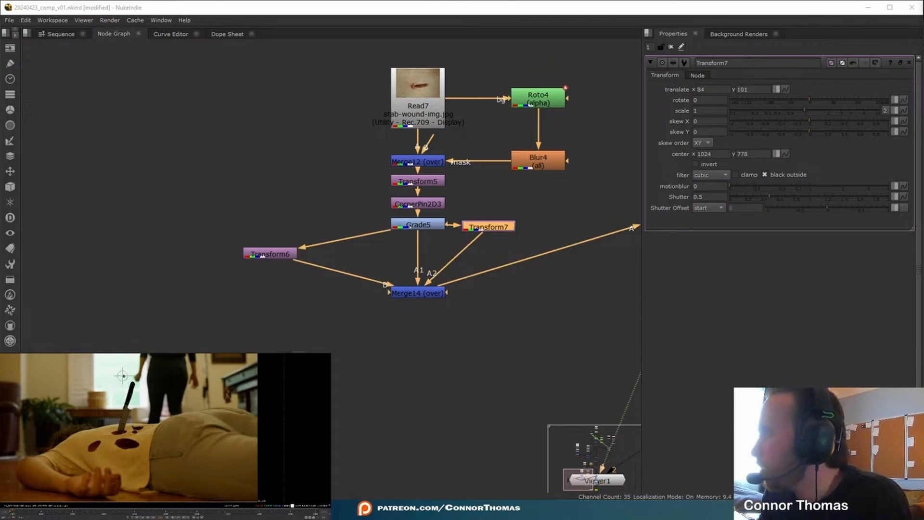
pyautogui.scroll(3, 161, 438)
pyautogui.scroll(-2, 134, 386)
pyautogui.moveTo(116, 380); pyautogui.dragTo(115, 382)
pyautogui.press('f')
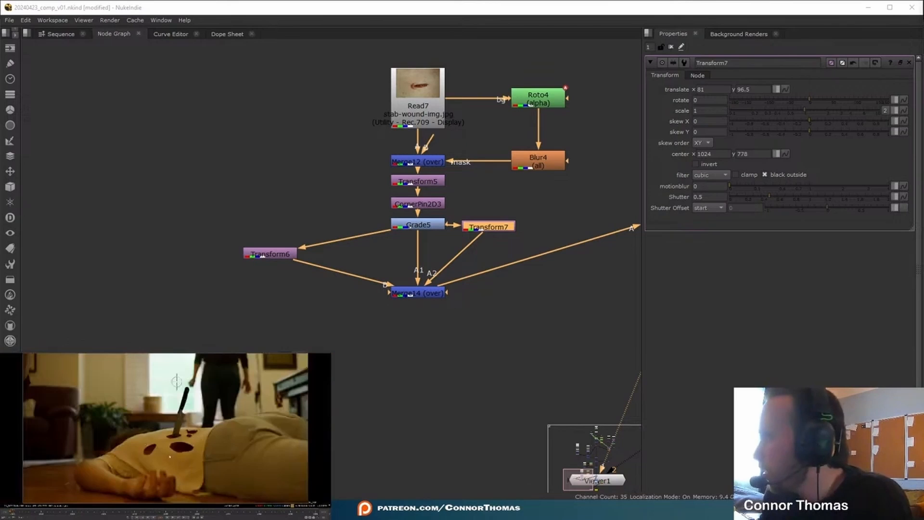
pyautogui.scroll(5, 202, 403)
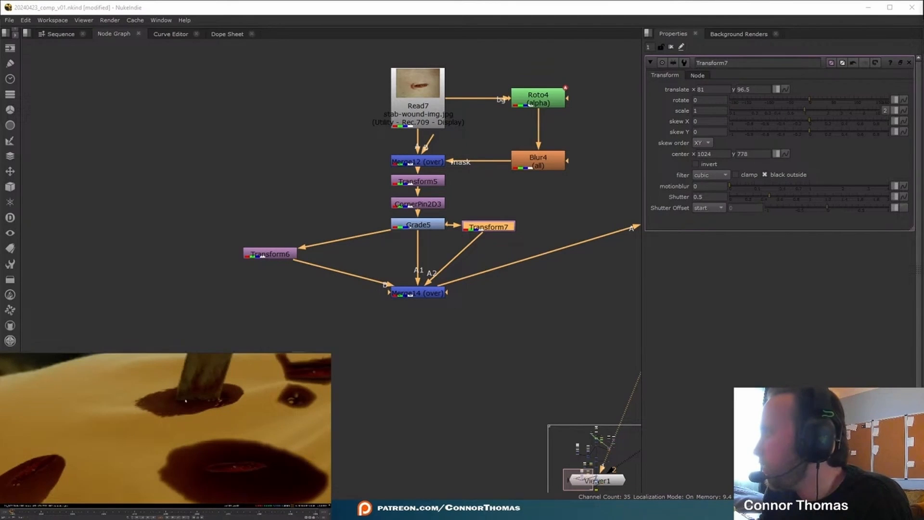
pyautogui.press('f')
# Branch a further Transform from Grade5 for one more wound copy and connect it to Merge14's A3 input.
pyautogui.click(445, 322)
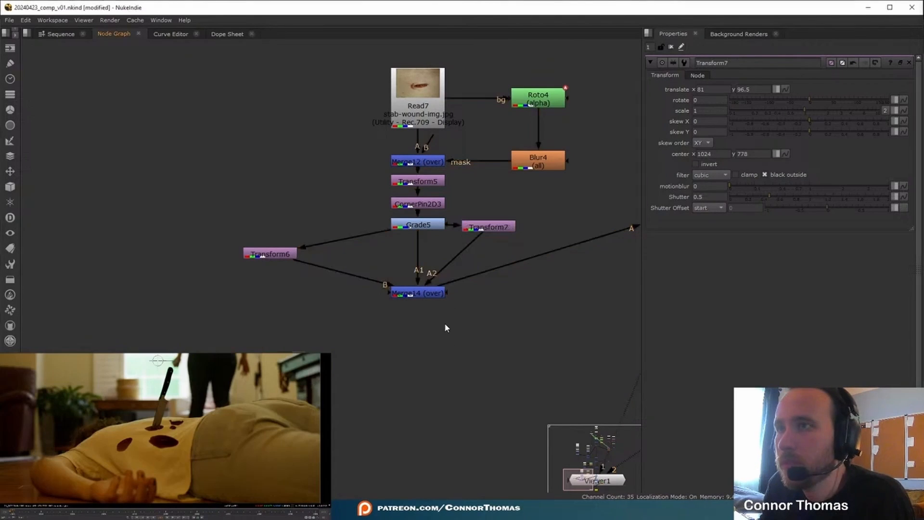
pyautogui.press('t')
pyautogui.moveTo(440, 309); pyautogui.dragTo(554, 229)
pyautogui.moveTo(388, 292); pyautogui.dragTo(297, 297)
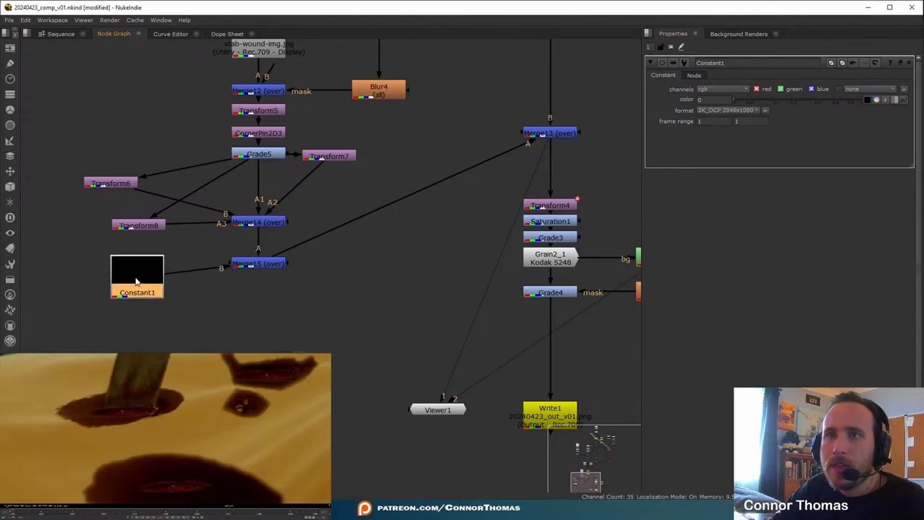
# Line up Constant1 beside Merge15 and insert a Merge between Merge15 and Merge13.
pyautogui.moveTo(135, 286); pyautogui.dragTo(135, 271)
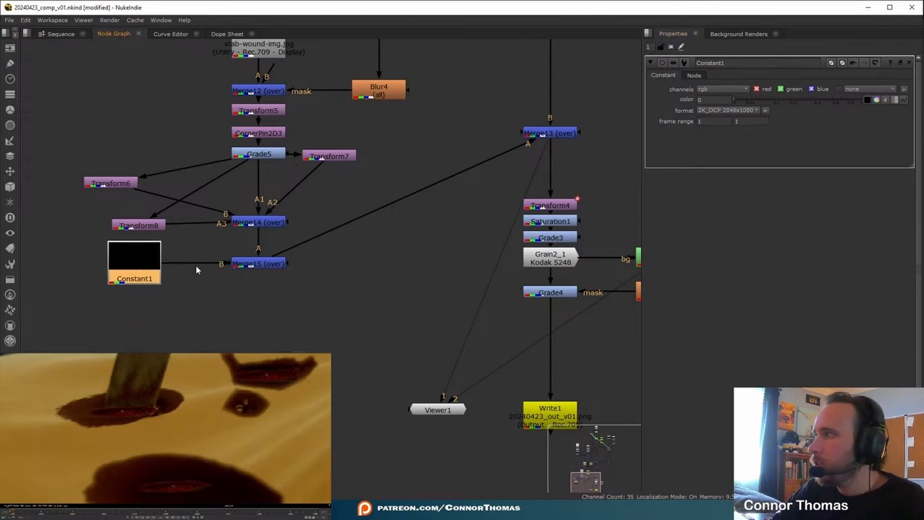
pyautogui.click(256, 265)
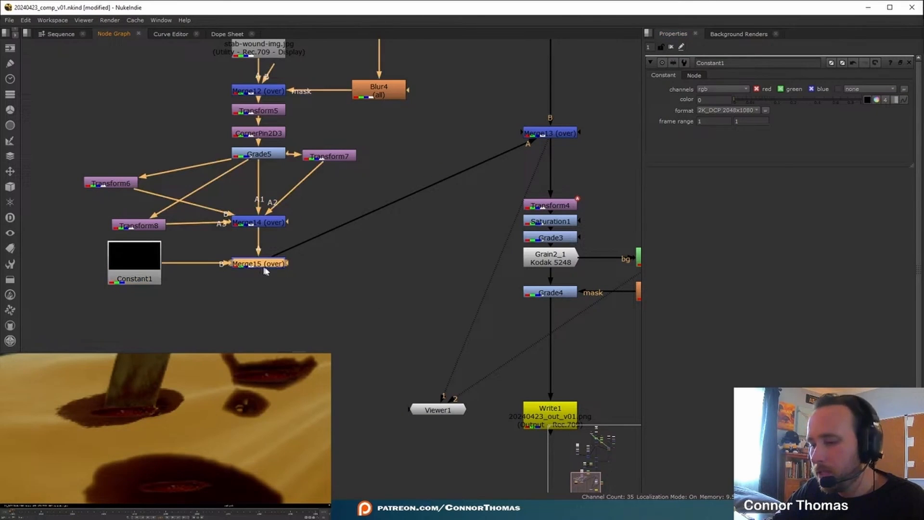
pyautogui.press('m')
pyautogui.moveTo(334, 264); pyautogui.dragTo(258, 305)
# Add a Roto node with Merge15 as its background and connect it to the mask input of Merge16.
pyautogui.click(175, 306)
pyautogui.press('o')
pyautogui.moveTo(174, 294); pyautogui.dragTo(255, 265)
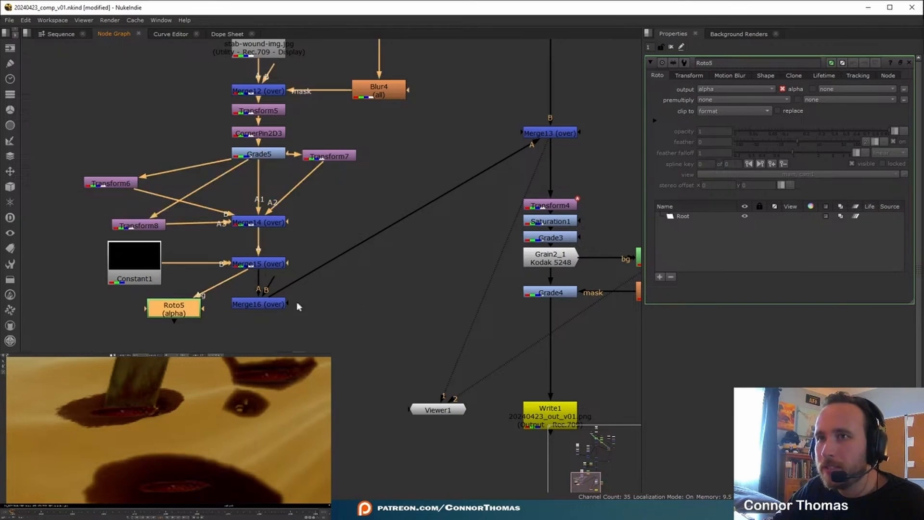
pyautogui.moveTo(291, 304); pyautogui.dragTo(176, 312)
pyautogui.moveTo(260, 310); pyautogui.dragTo(260, 317)
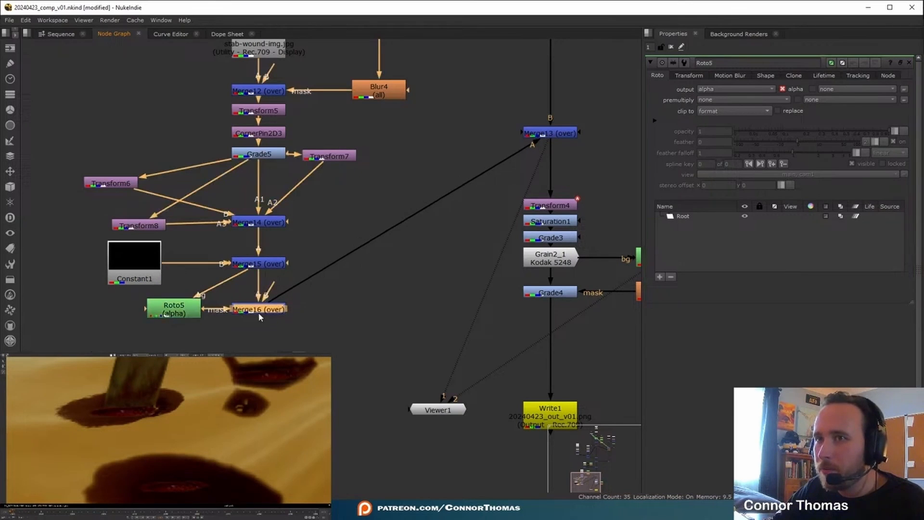
# Draw a closed Bezier shape in Roto5 around the wound area at the base of the knife.
pyautogui.click(181, 311)
pyautogui.click(56, 410)
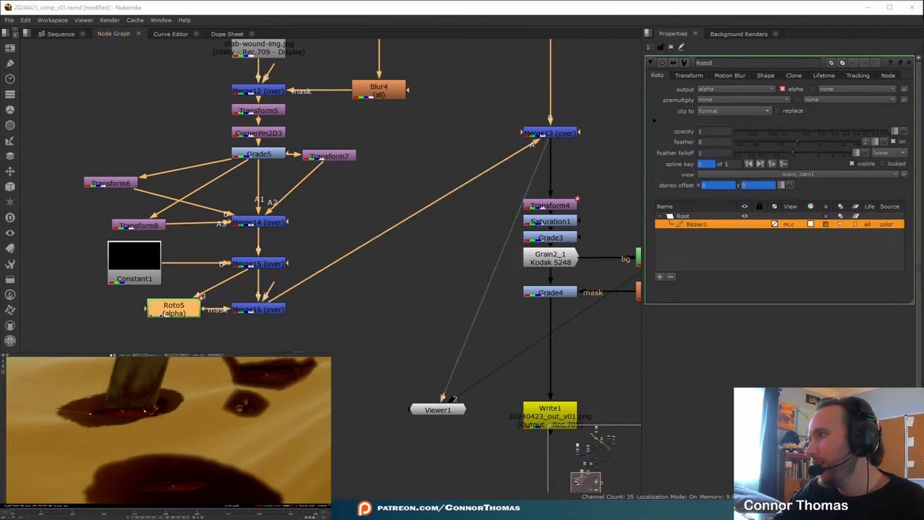
pyautogui.click(91, 414)
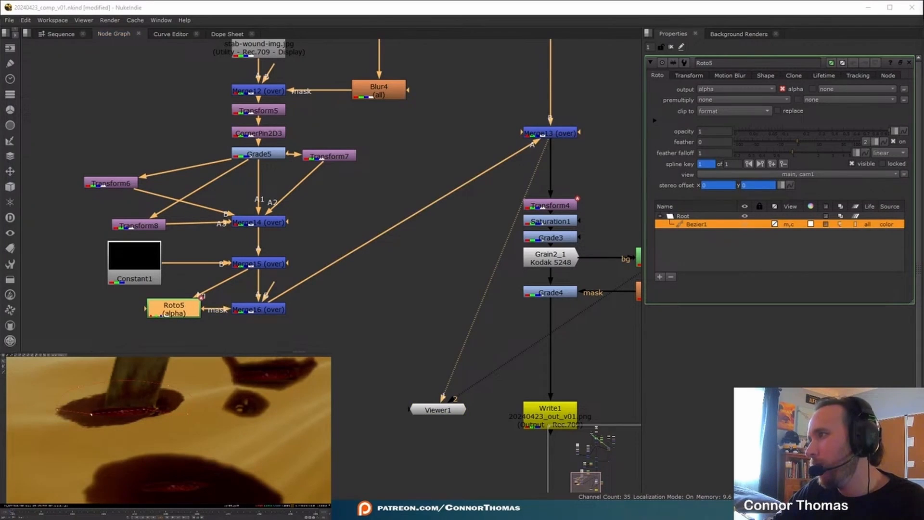
# Set Roto5's premultiply to rgba, invert the Bezier shape, and close the node's properties.
pyautogui.click(718, 100)
pyautogui.click(723, 130)
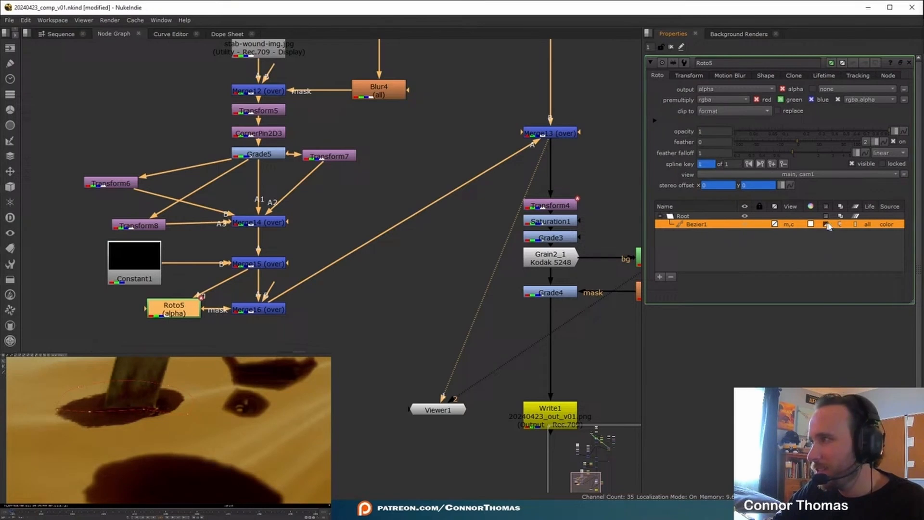
pyautogui.click(671, 47)
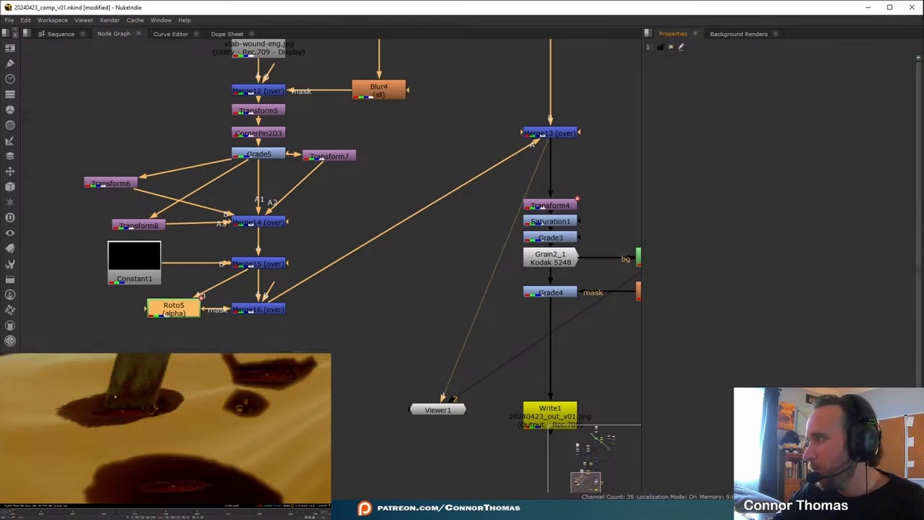